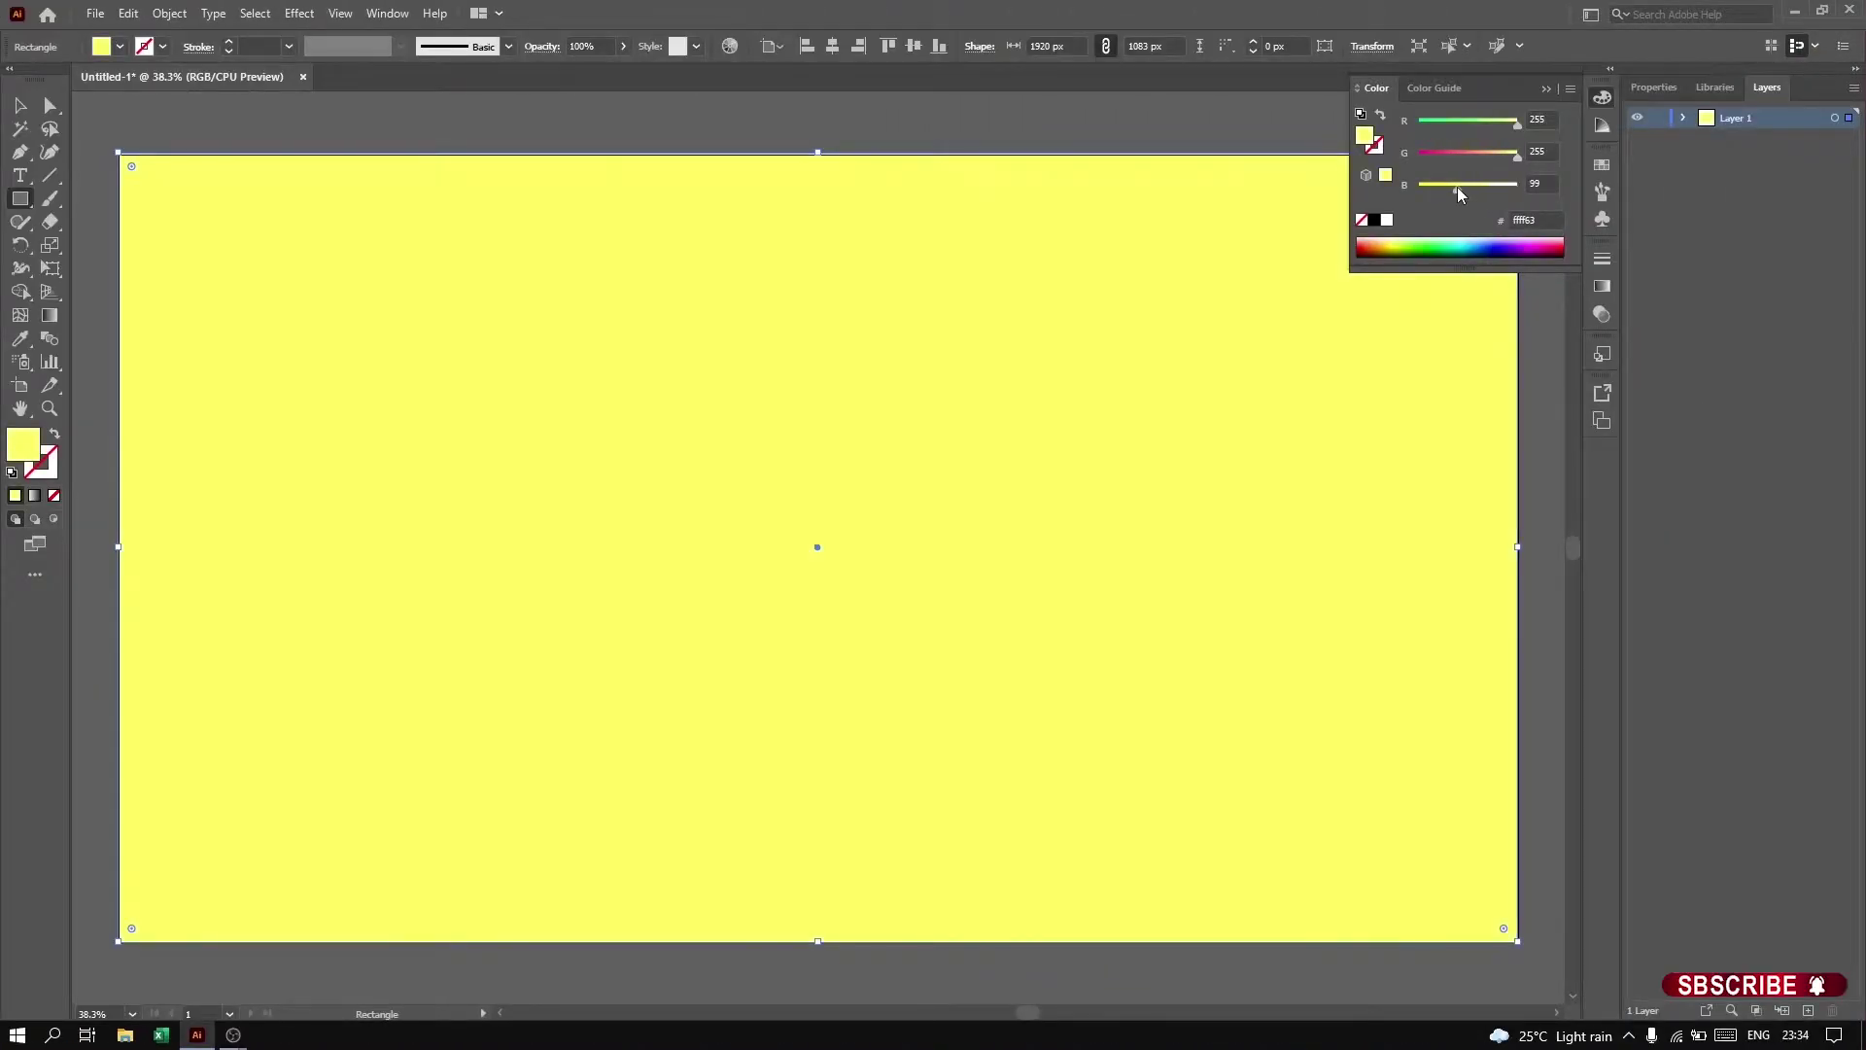
Step: Lighten the yellow wall slightly, lock Layer 1, and add a new layer
{"action": "left_click_drag", "start_coordinate": [1456, 194], "coordinate": [1463, 192]}
{"action": "left_click", "coordinate": [1658, 118]}
{"action": "left_click", "coordinate": [1808, 1011]}
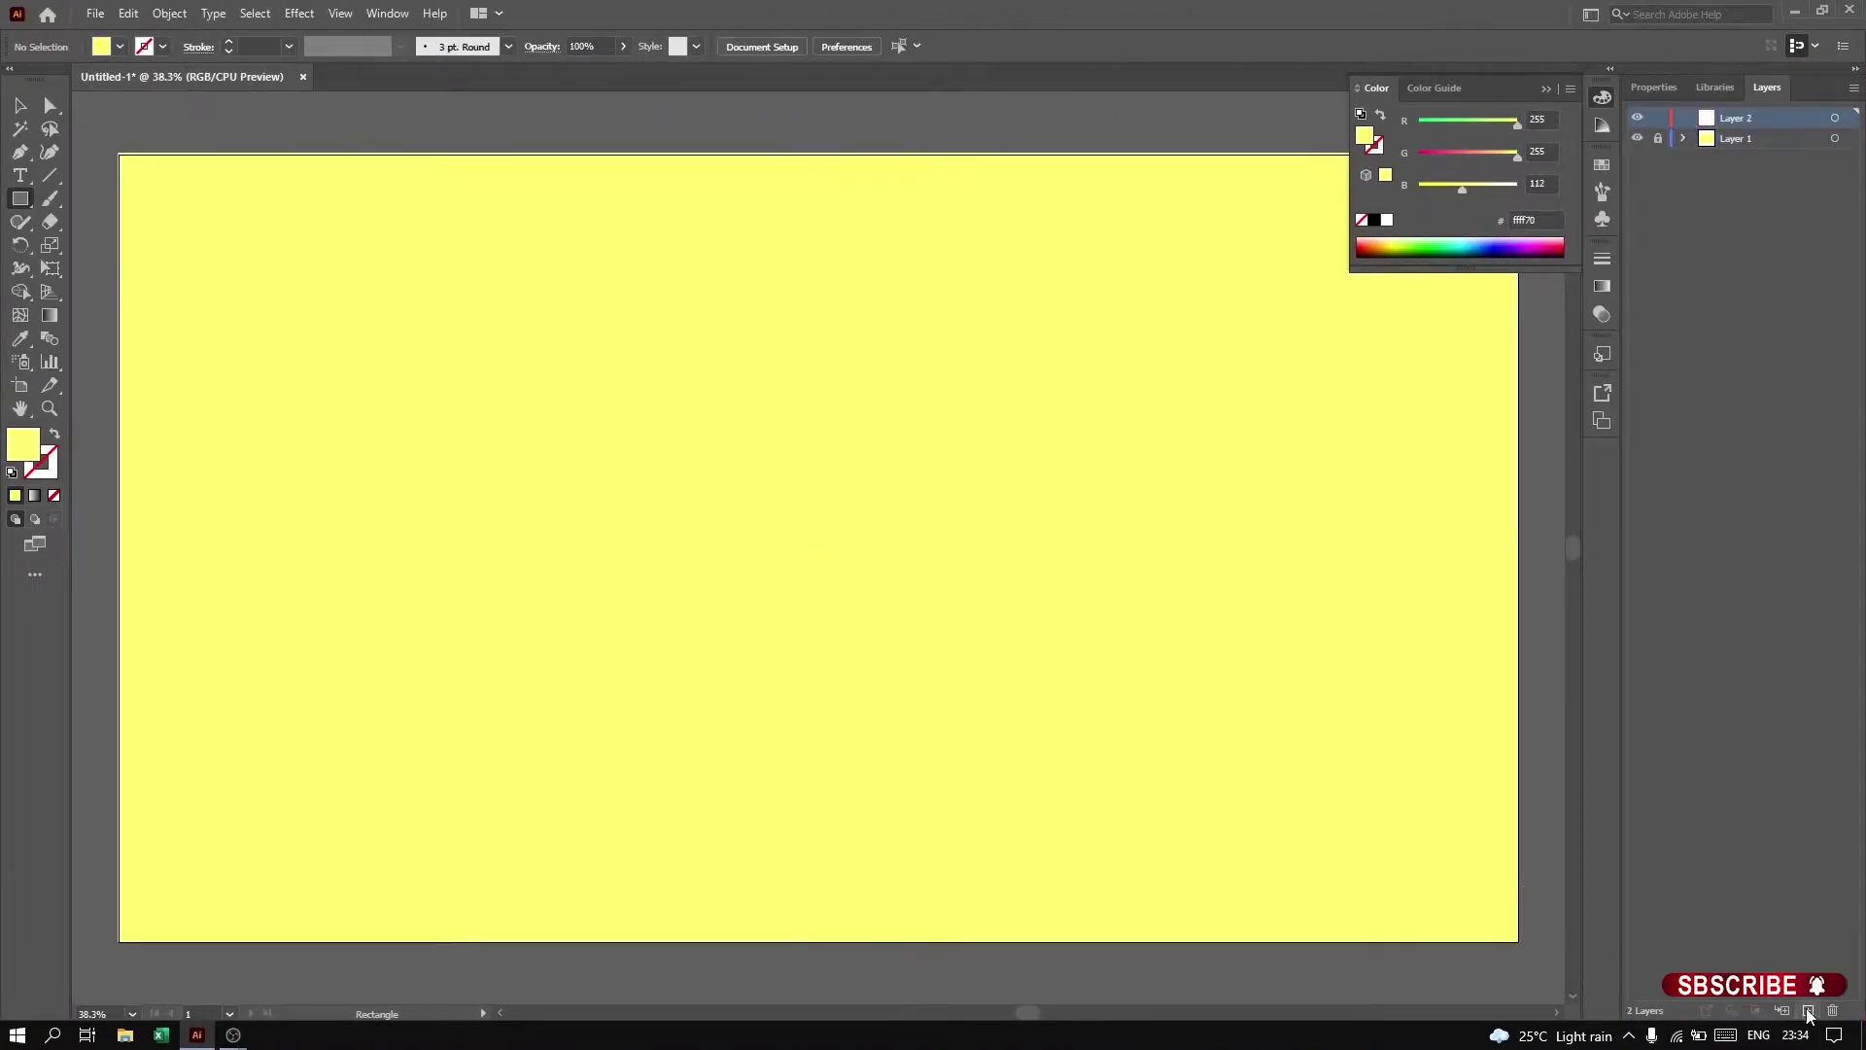
Step: Draw a blue screen rectangle centred horizontally on the artboard
{"action": "left_click", "coordinate": [1601, 164]}
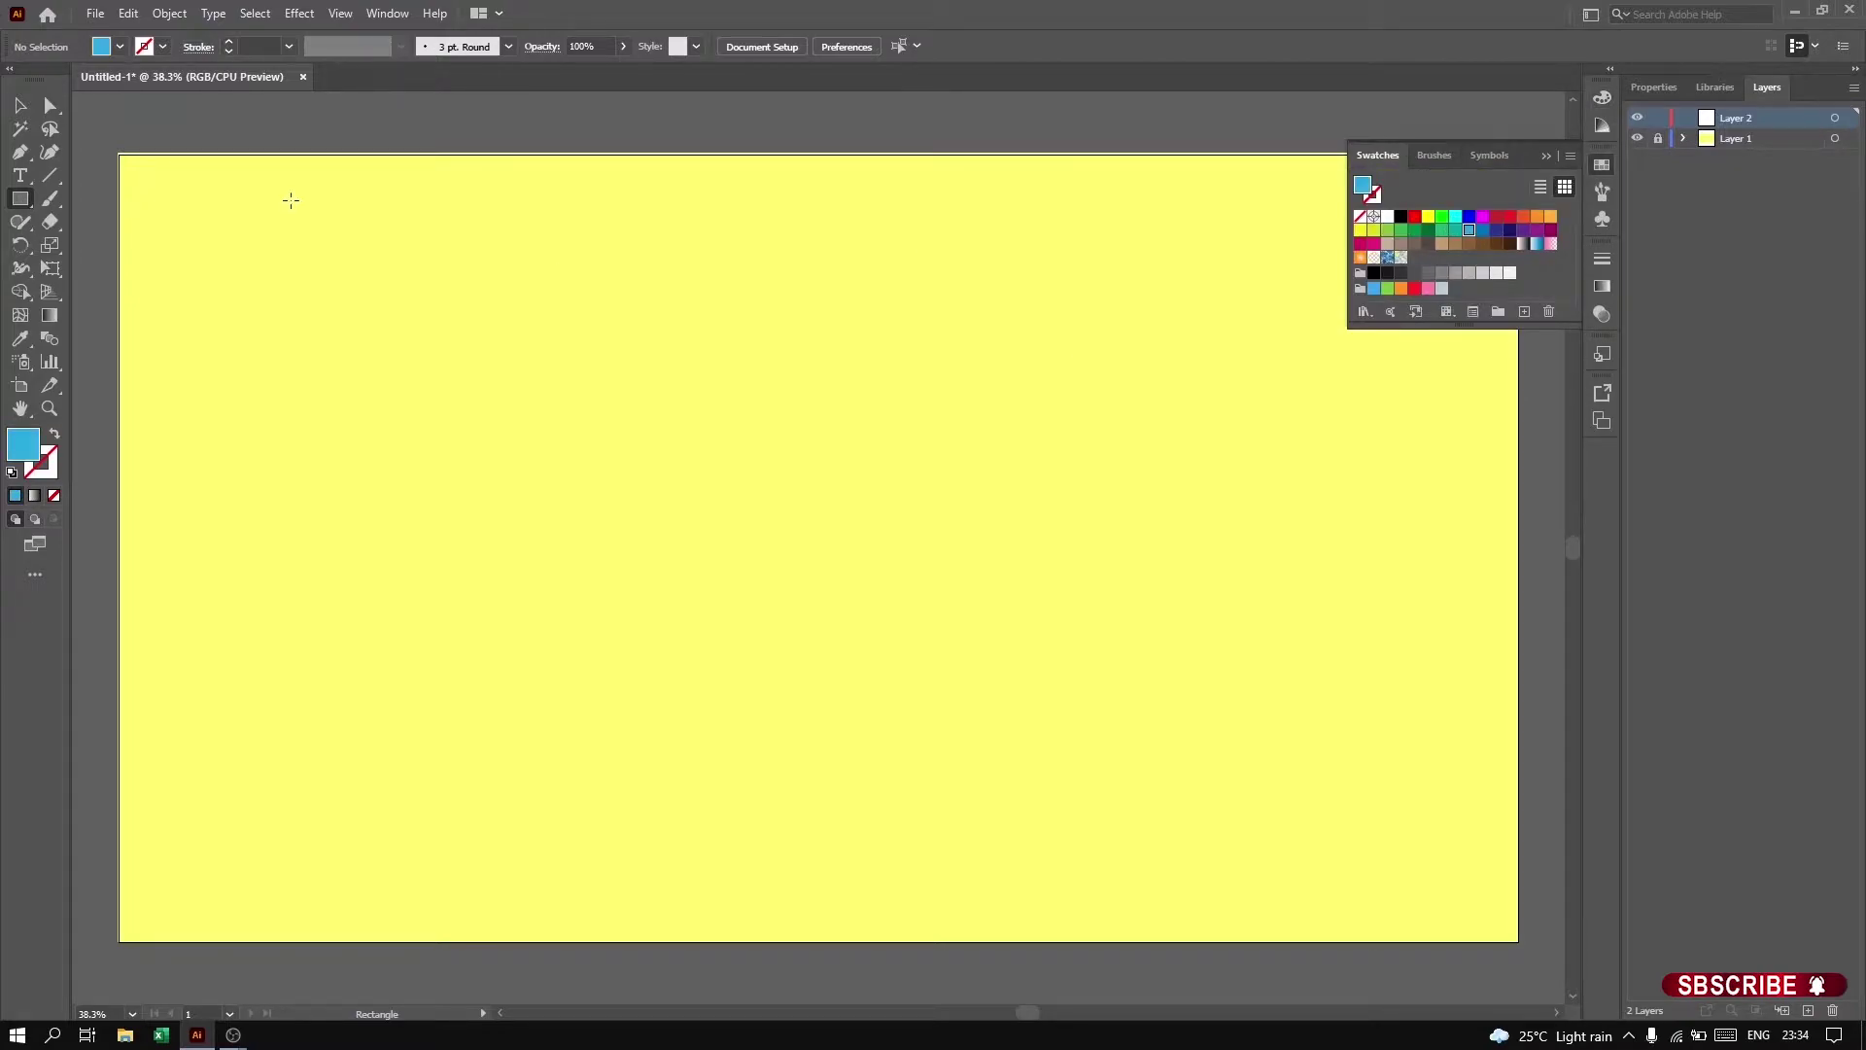
{"action": "left_click_drag", "start_coordinate": [682, 440], "coordinate": [879, 528]}
{"action": "left_click", "coordinate": [832, 46]}
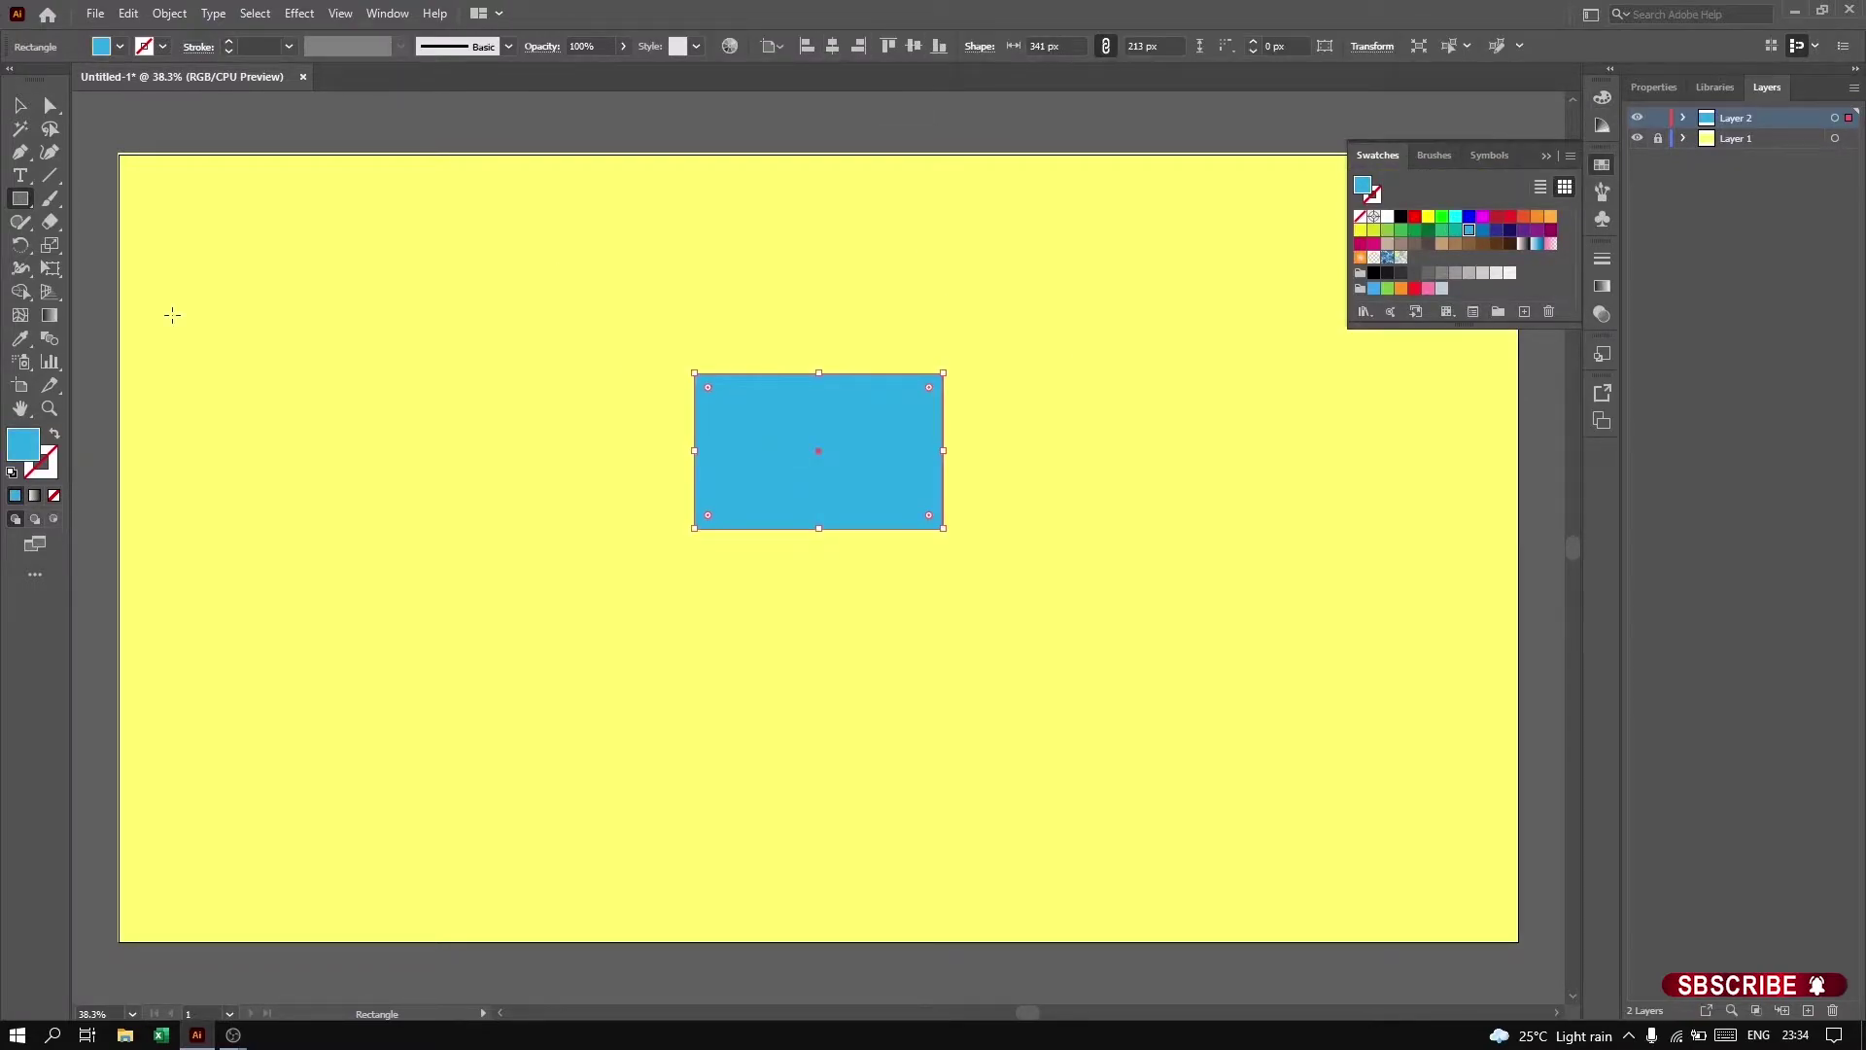
Step: Give the blue screen a black outline thickened to 23 pt
{"action": "key", "text": "x"}
{"action": "left_click", "coordinate": [1373, 220]}
{"action": "left_click", "coordinate": [1653, 86]}
{"action": "left_click", "coordinate": [1747, 326]}
{"action": "scroll", "coordinate": [1747, 326], "scroll_direction": "up", "scroll_amount": 12}
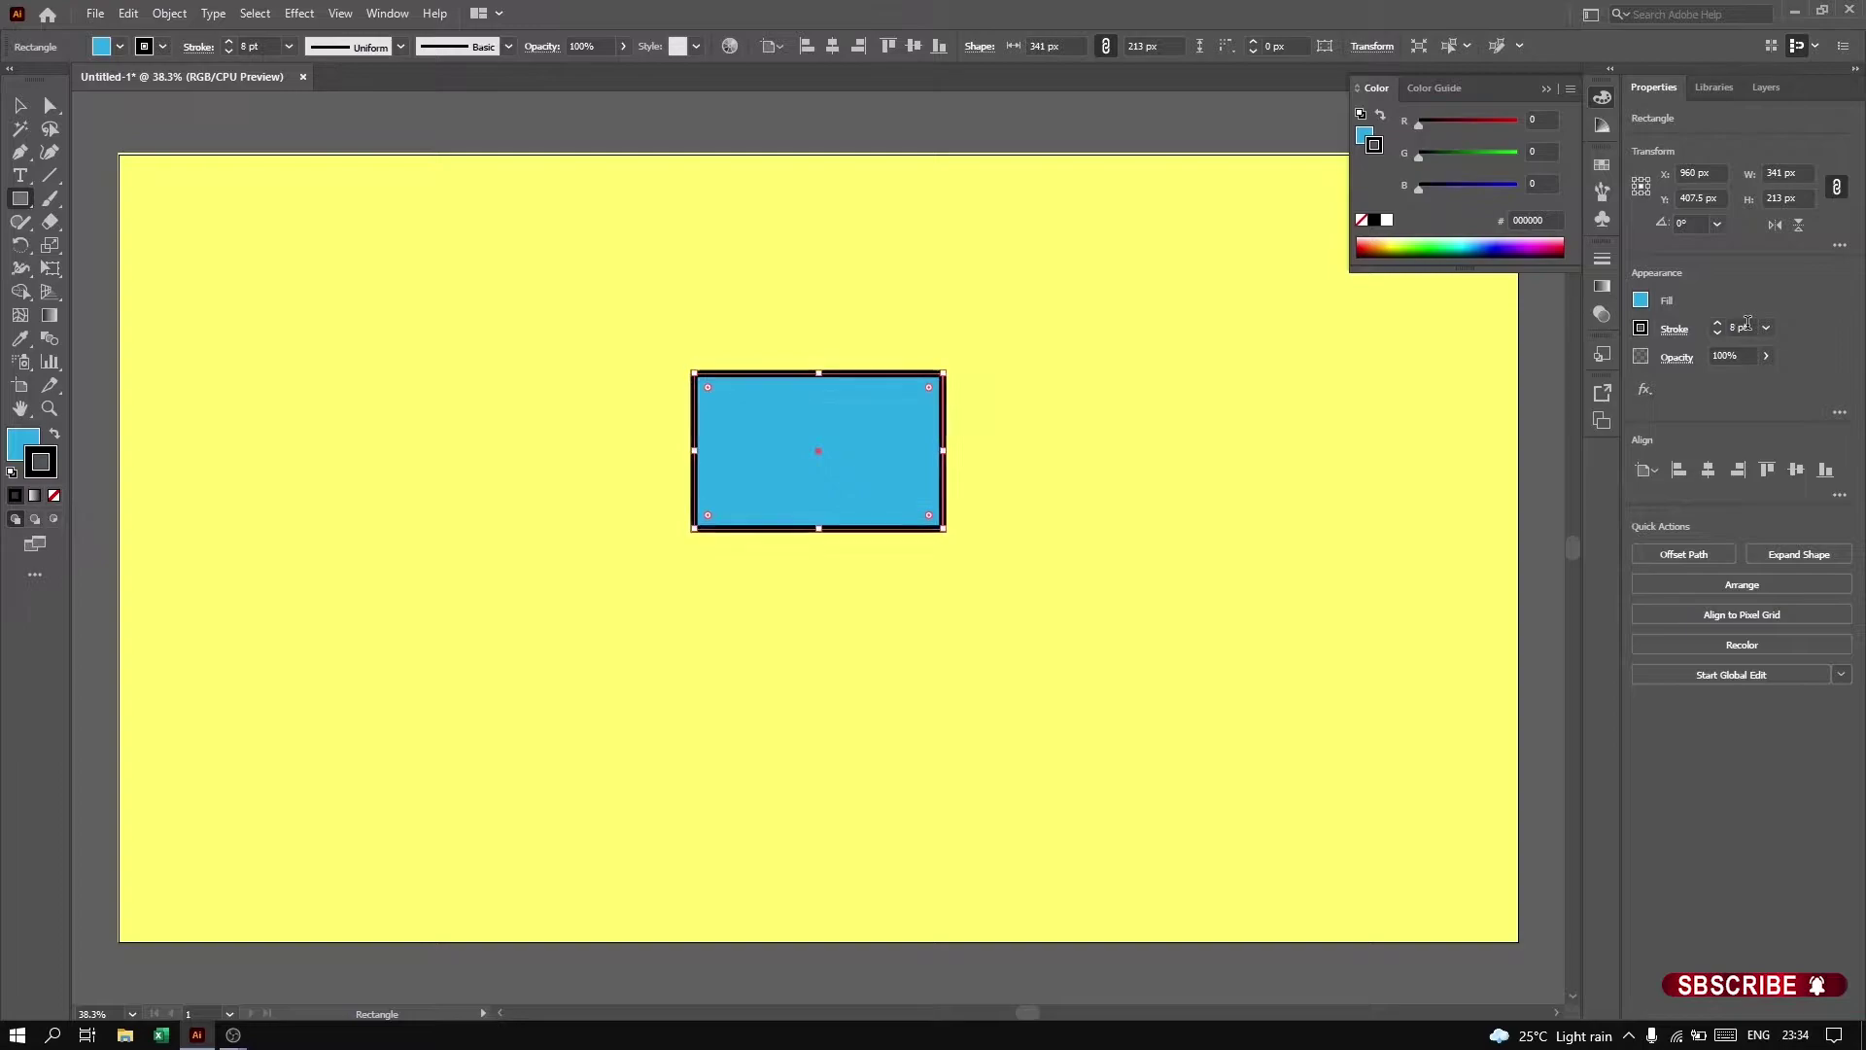
{"action": "scroll", "coordinate": [1747, 326], "scroll_direction": "up", "scroll_amount": 5}
{"action": "scroll", "coordinate": [1747, 326], "scroll_direction": "up", "scroll_amount": 5}
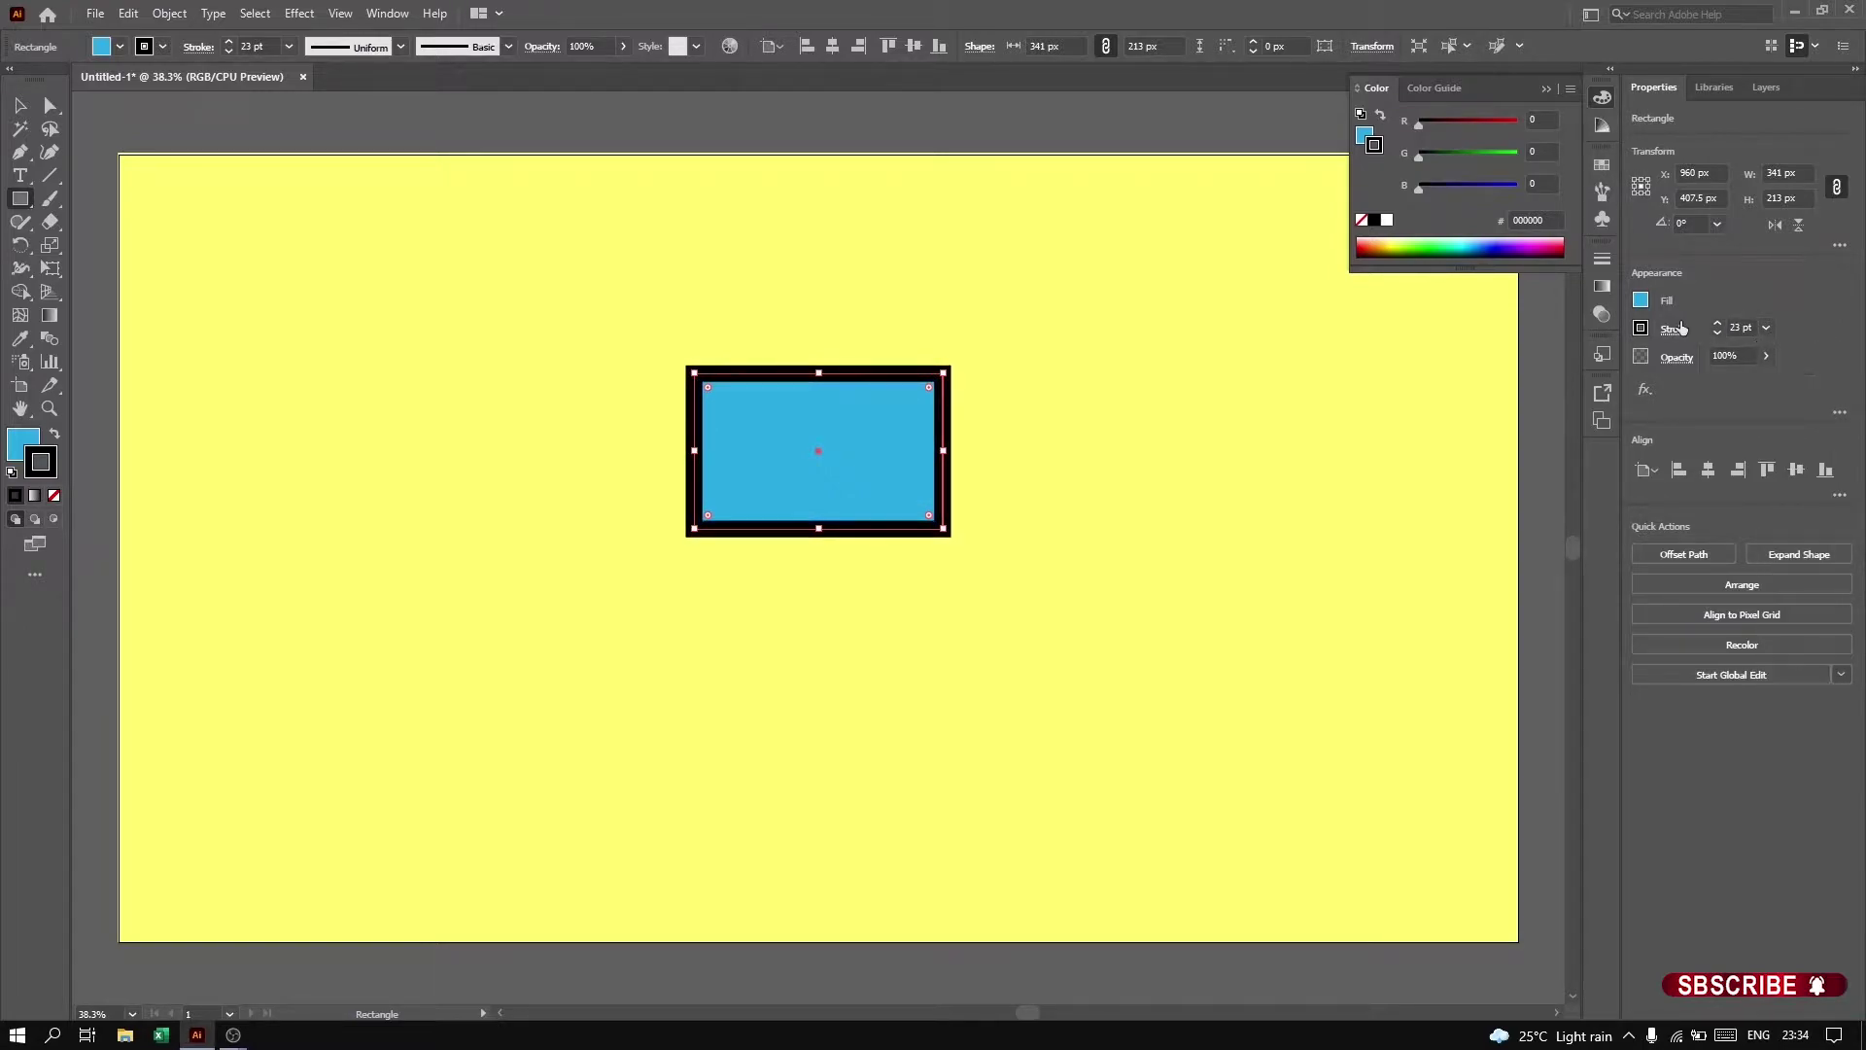
Step: Make the screen border dark grey and reset colours to white fill, black stroke
{"action": "key", "text": "v"}
{"action": "left_click", "coordinate": [1435, 88]}
{"action": "left_click", "coordinate": [1488, 168]}
{"action": "left_click", "coordinate": [1280, 262]}
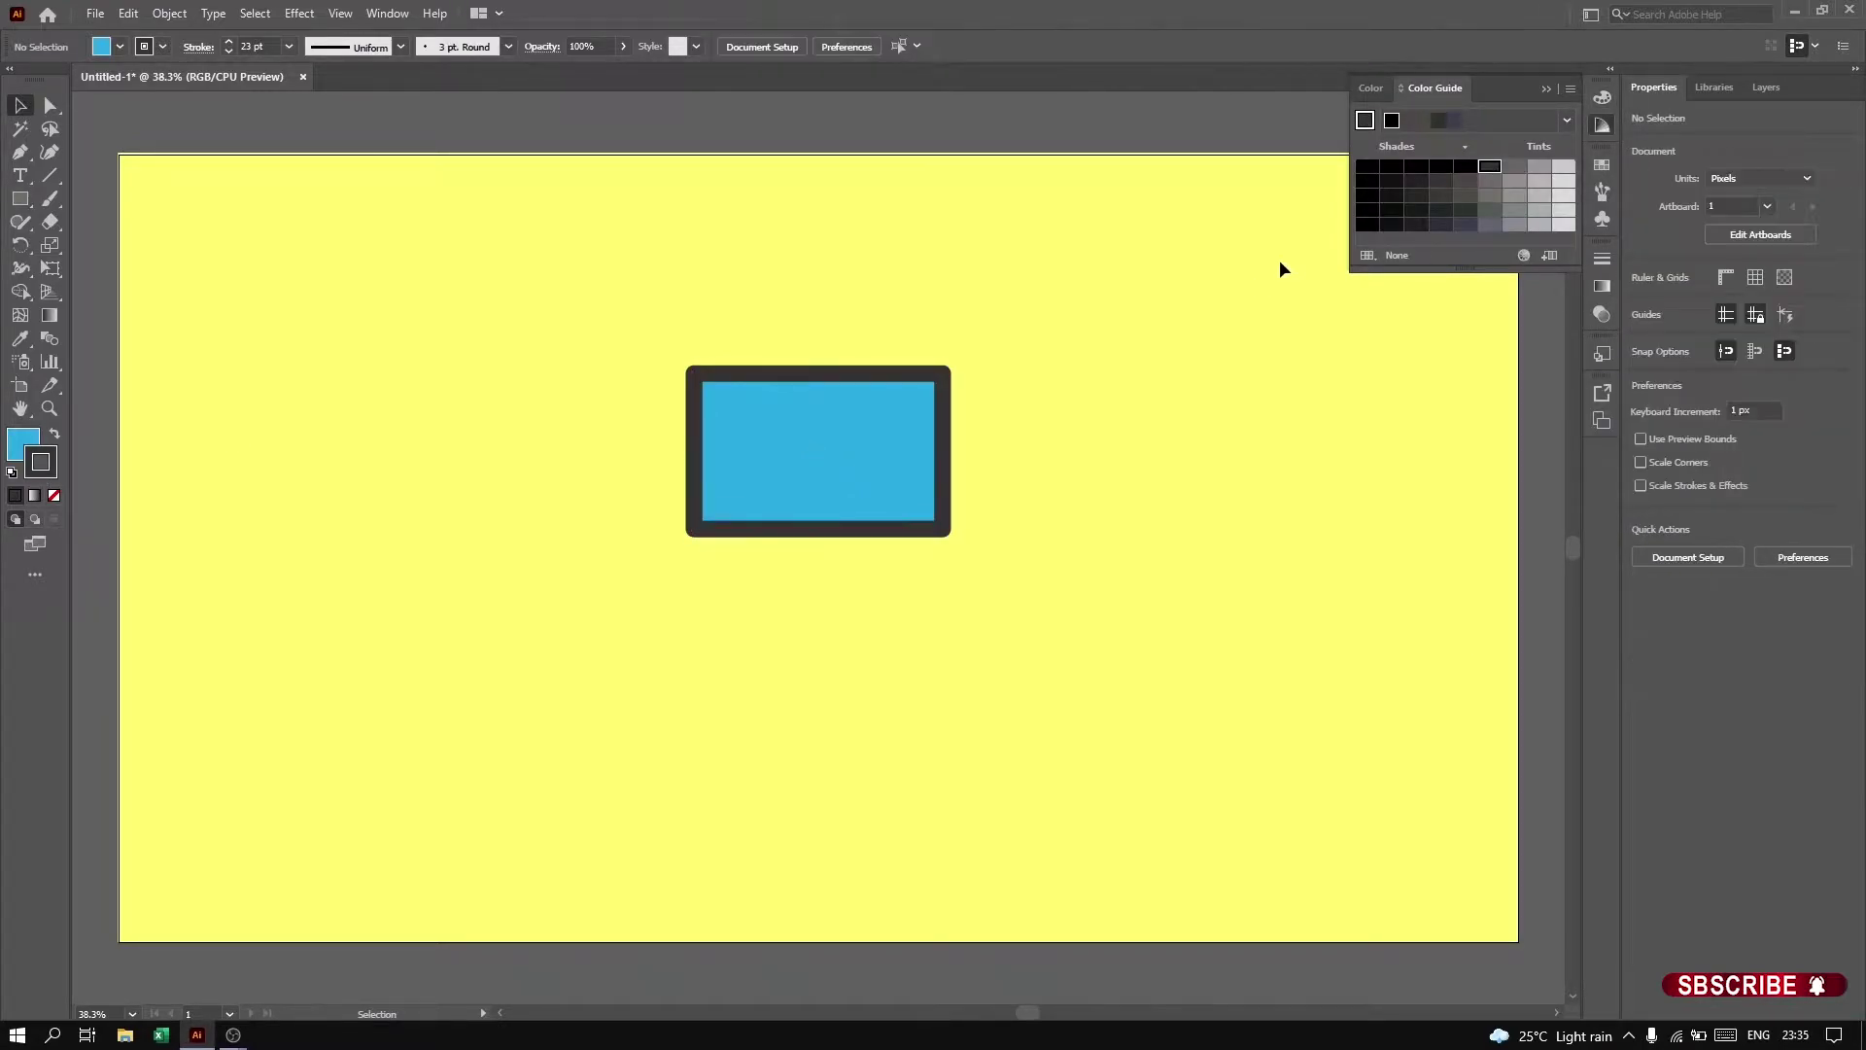
{"action": "left_click", "coordinate": [11, 472]}
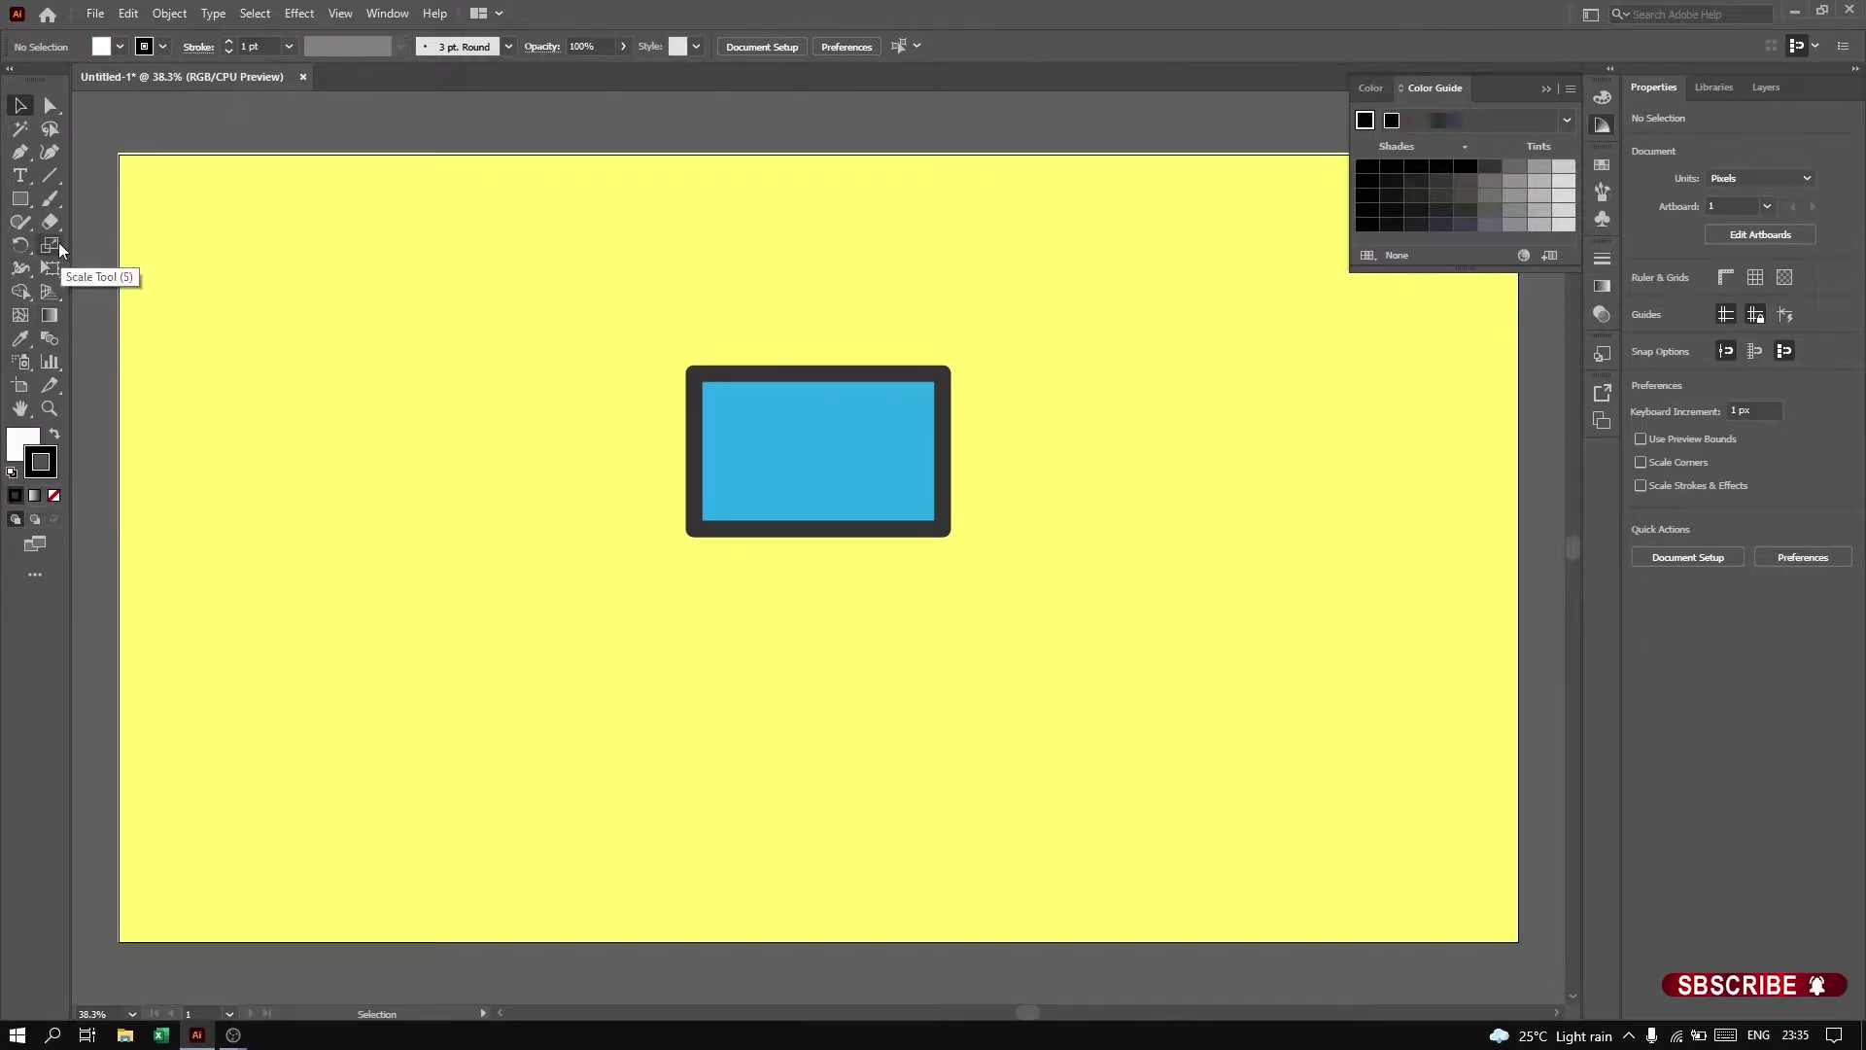
Step: Draw a white rectangle under the screen and send it to the back
{"action": "left_click", "coordinate": [21, 198]}
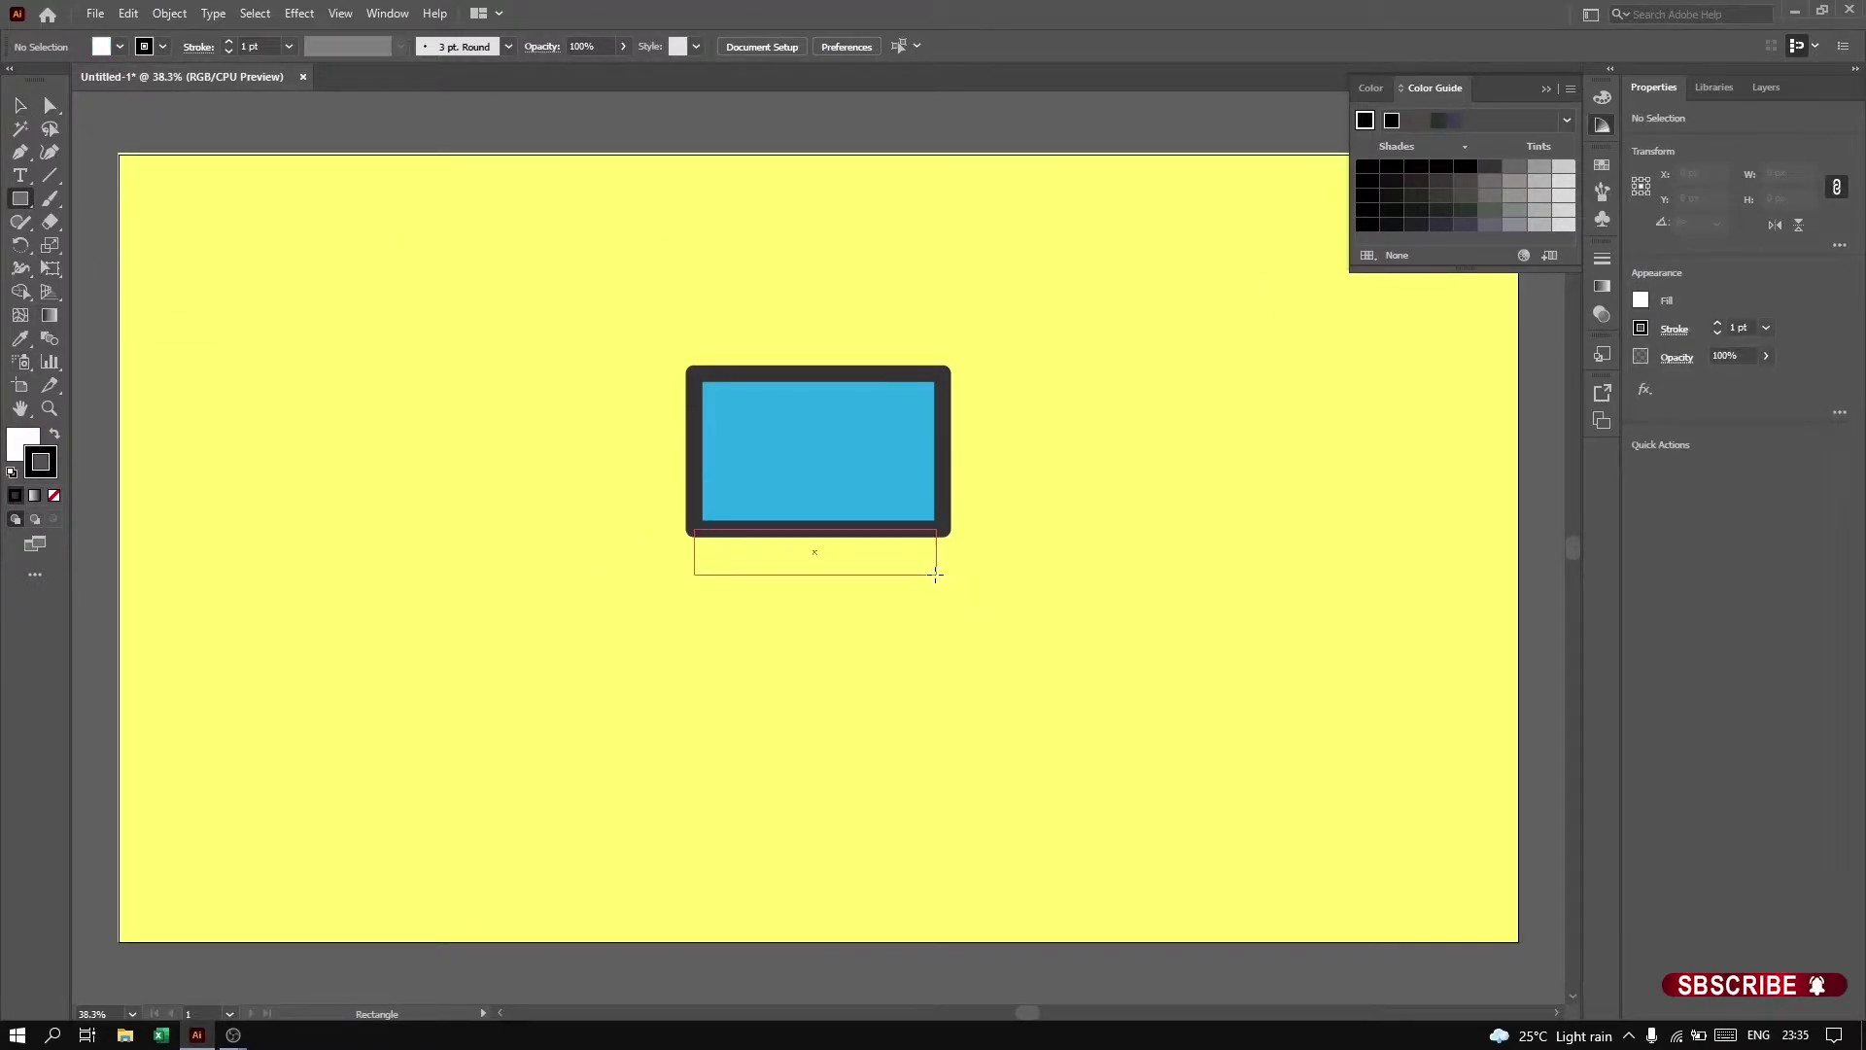
{"action": "left_click_drag", "start_coordinate": [942, 575], "coordinate": [941, 575]}
{"action": "key", "text": "v"}
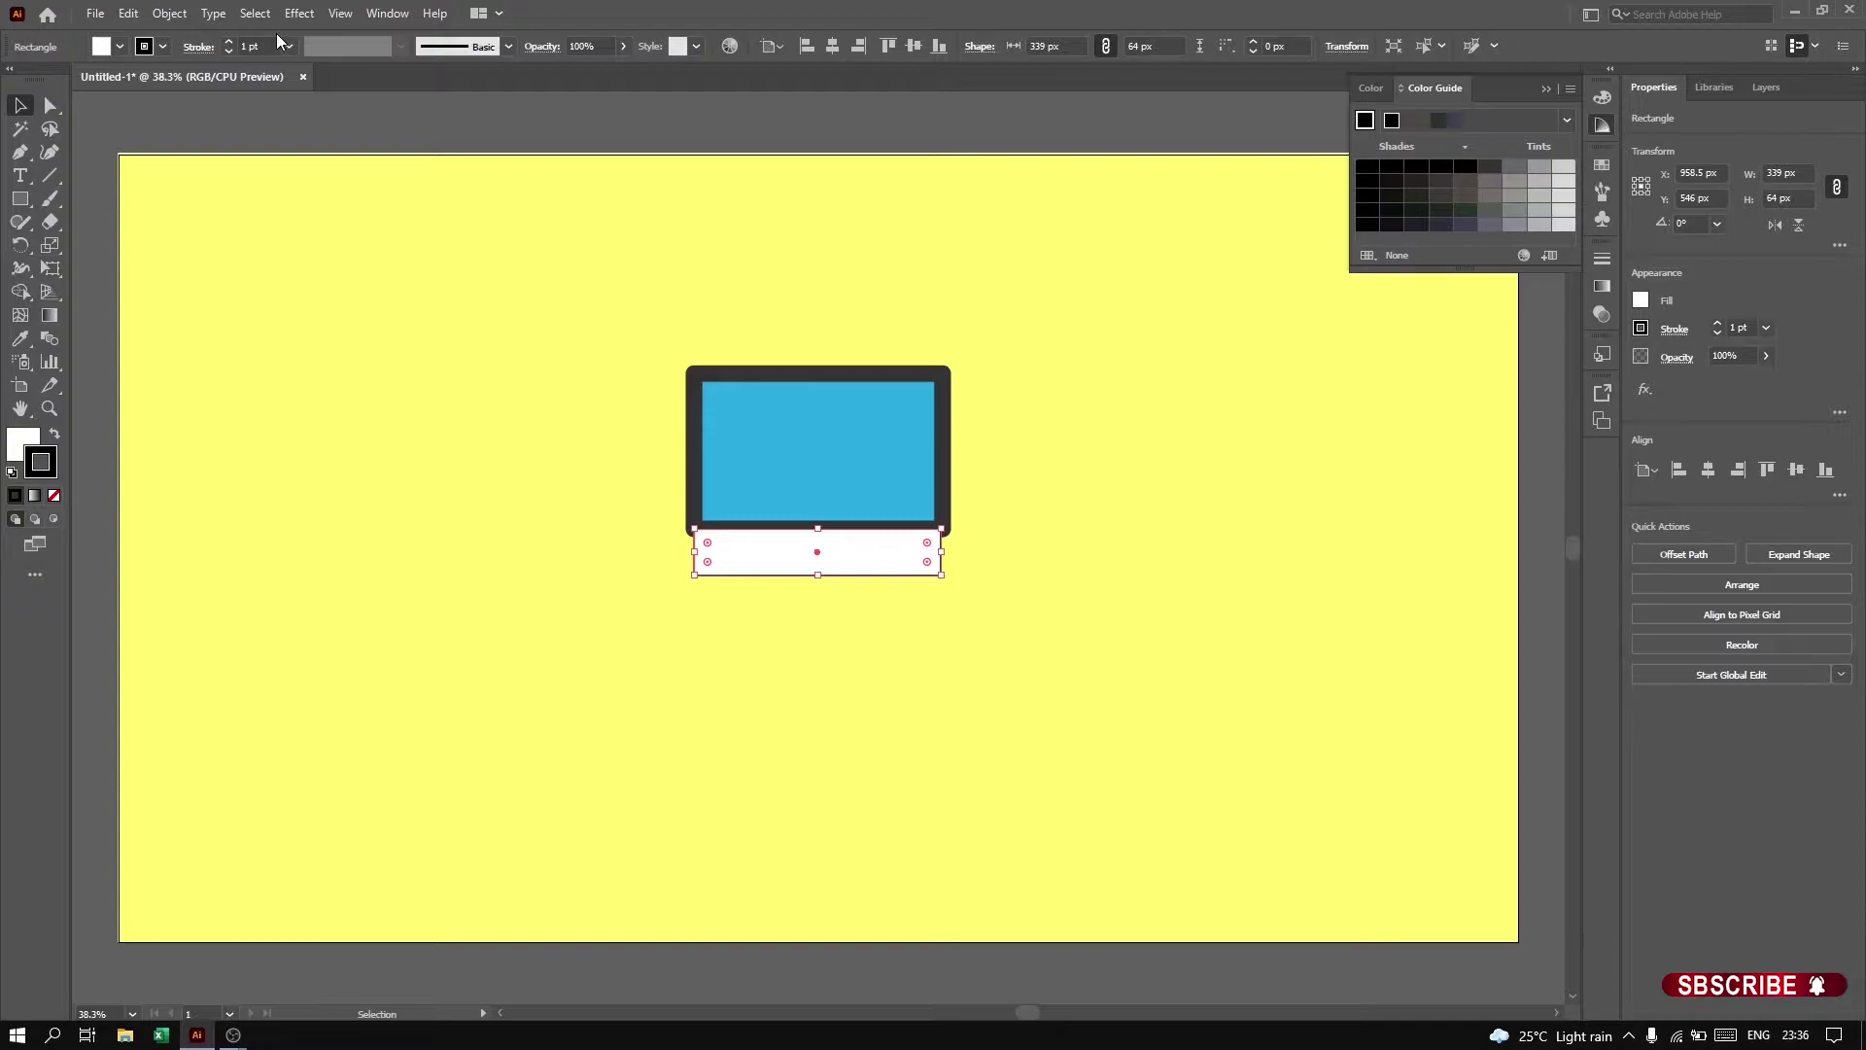
{"action": "scroll", "coordinate": [280, 41], "scroll_direction": "up", "scroll_amount": 3}
{"action": "scroll", "coordinate": [280, 41], "scroll_direction": "up", "scroll_amount": 3}
{"action": "right_click", "coordinate": [740, 540]}
{"action": "mouse_move", "coordinate": [834, 894]}
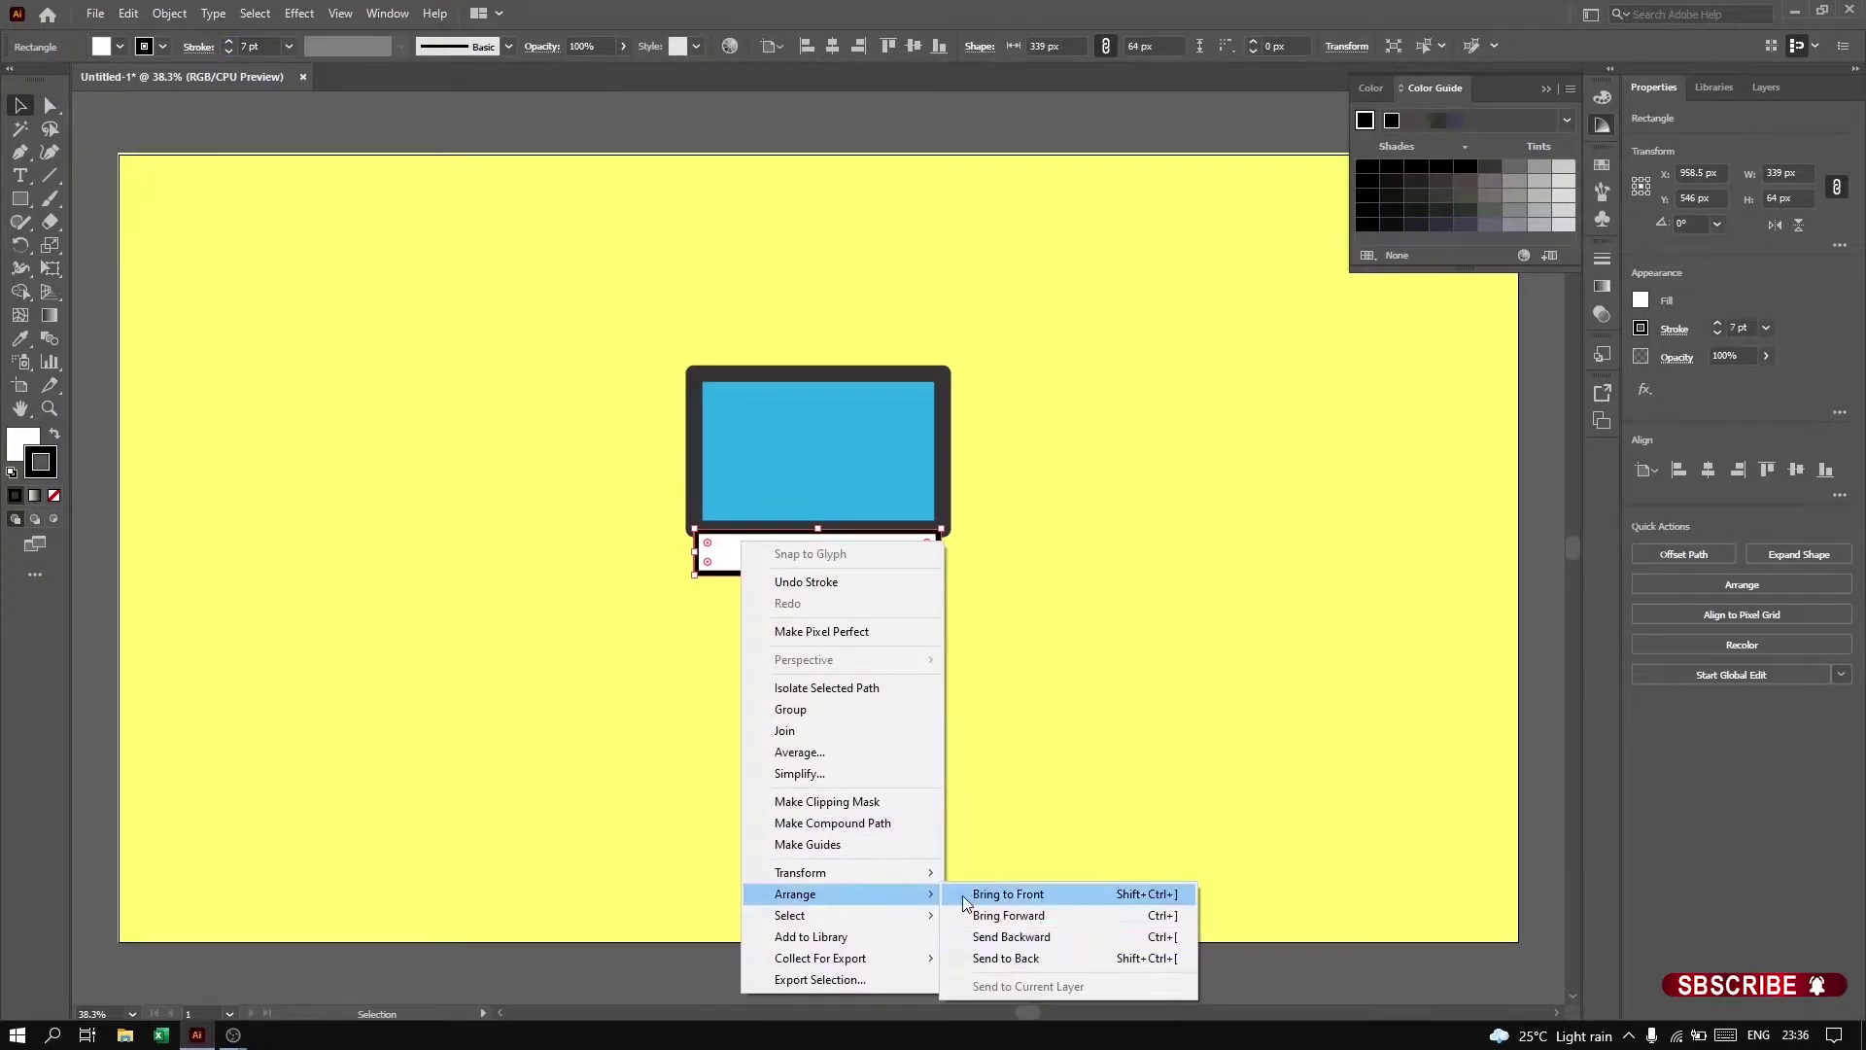
{"action": "left_click", "coordinate": [1006, 957]}
Step: Widen the white rectangle to match the screen and round its bottom corners
{"action": "left_click", "coordinate": [982, 691]}
{"action": "left_click", "coordinate": [792, 575]}
{"action": "left_click_drag", "start_coordinate": [942, 552], "coordinate": [950, 559]}
{"action": "left_click", "coordinate": [719, 593]}
{"action": "key", "text": "a"}
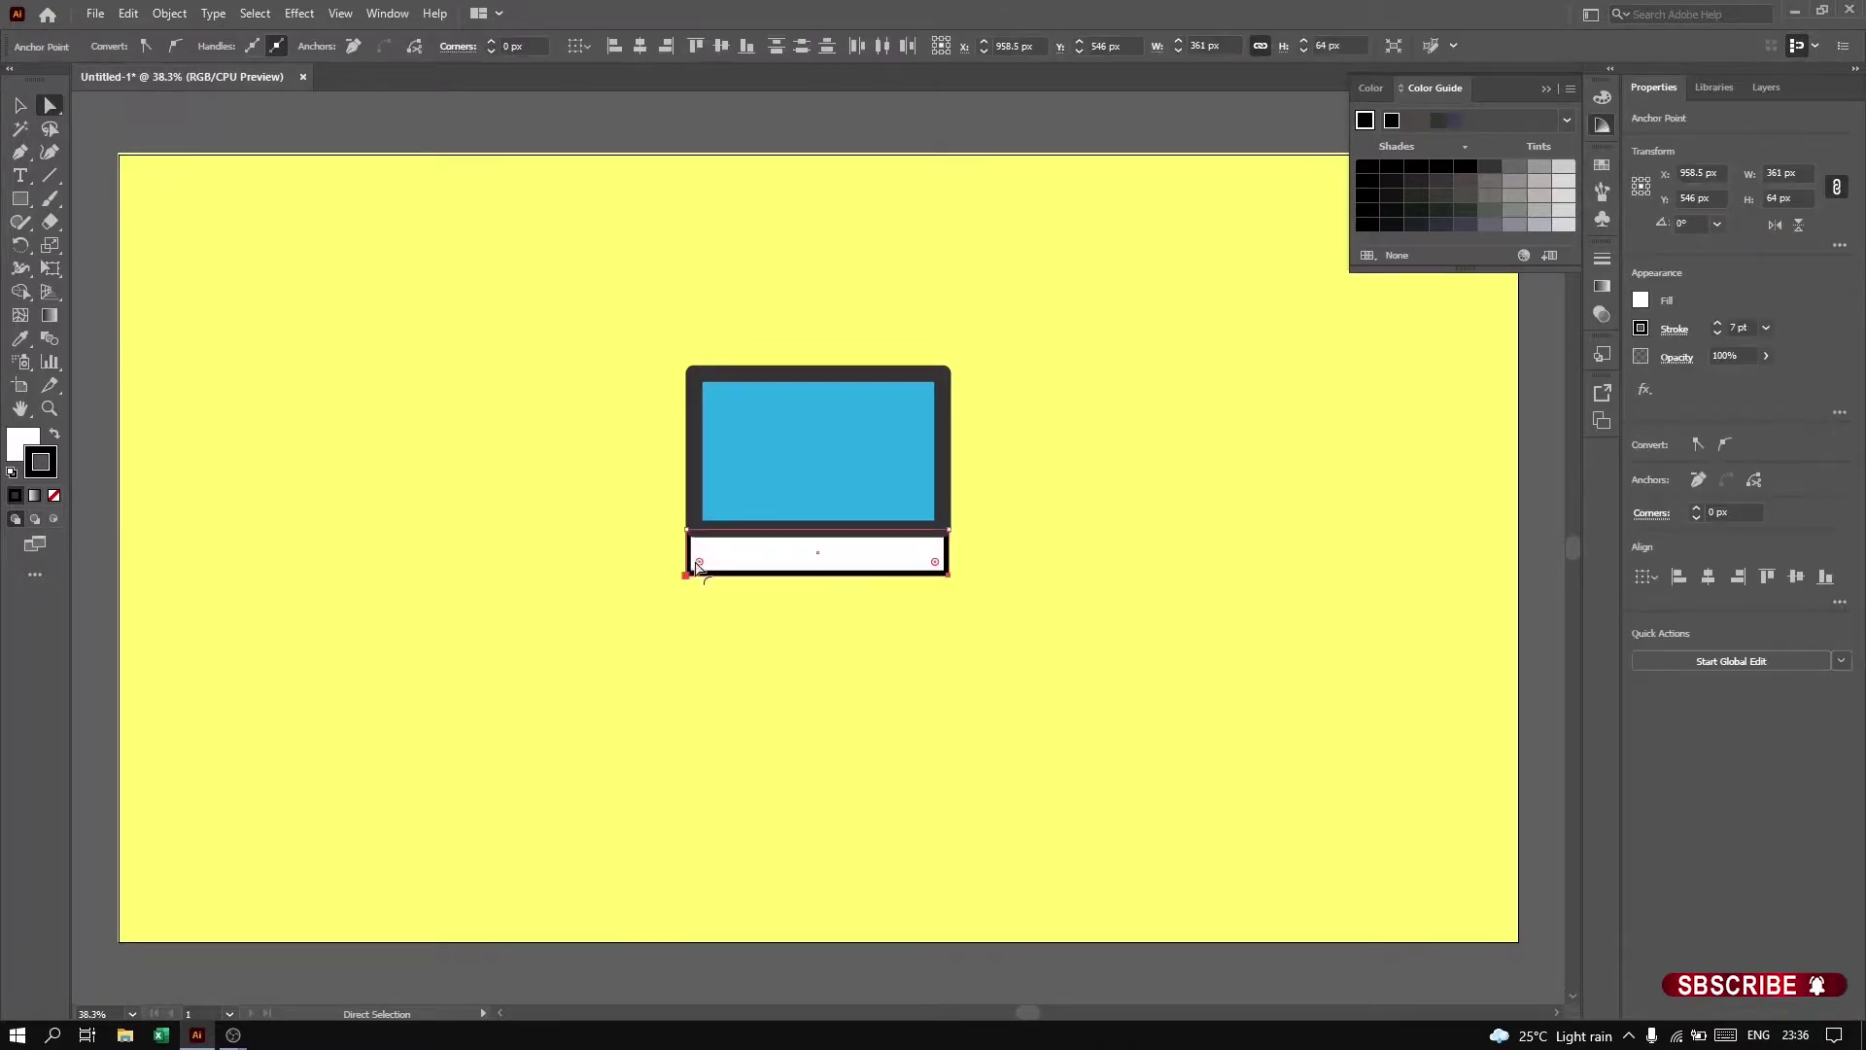
{"action": "left_click_drag", "start_coordinate": [699, 562], "coordinate": [709, 554]}
Step: Move the rounded white chin up snugly under the screen
{"action": "left_click", "coordinate": [720, 625]}
{"action": "left_click", "coordinate": [784, 571]}
{"action": "key", "text": "v"}
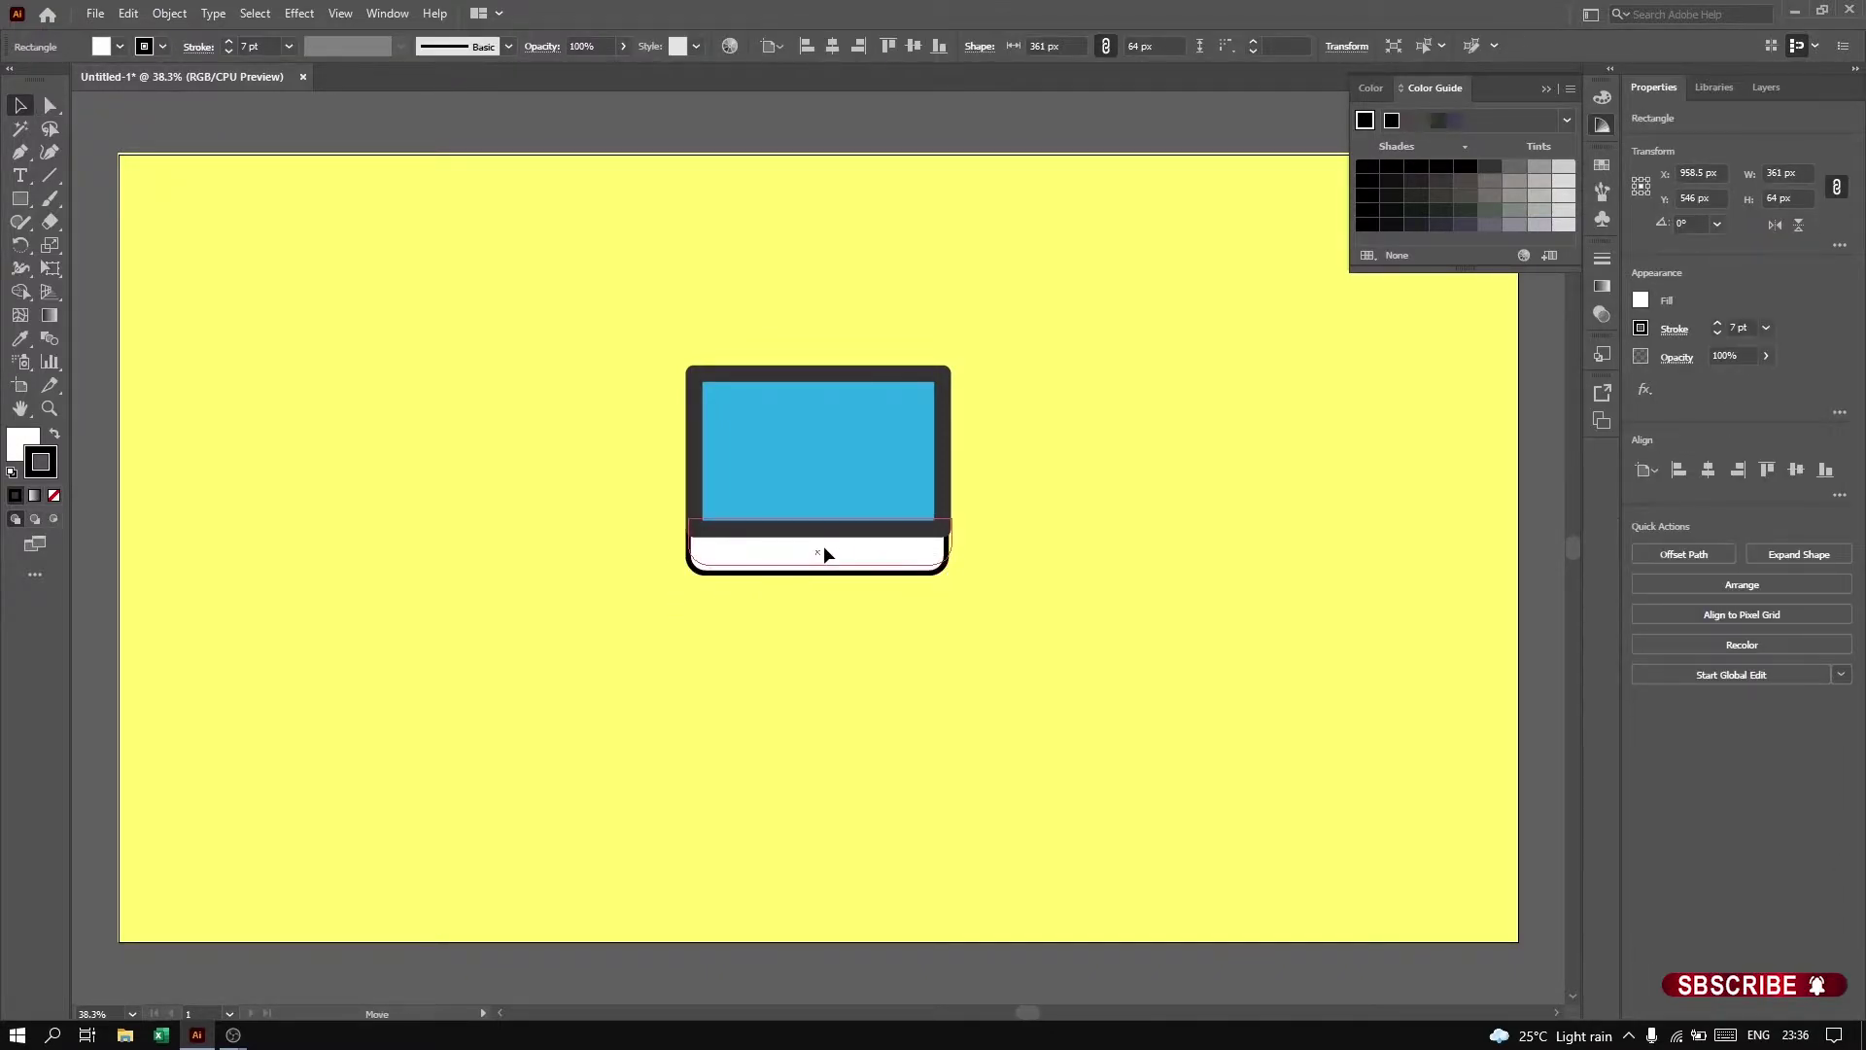
{"action": "left_click_drag", "start_coordinate": [821, 550], "coordinate": [821, 538]}
{"action": "left_click", "coordinate": [814, 607]}
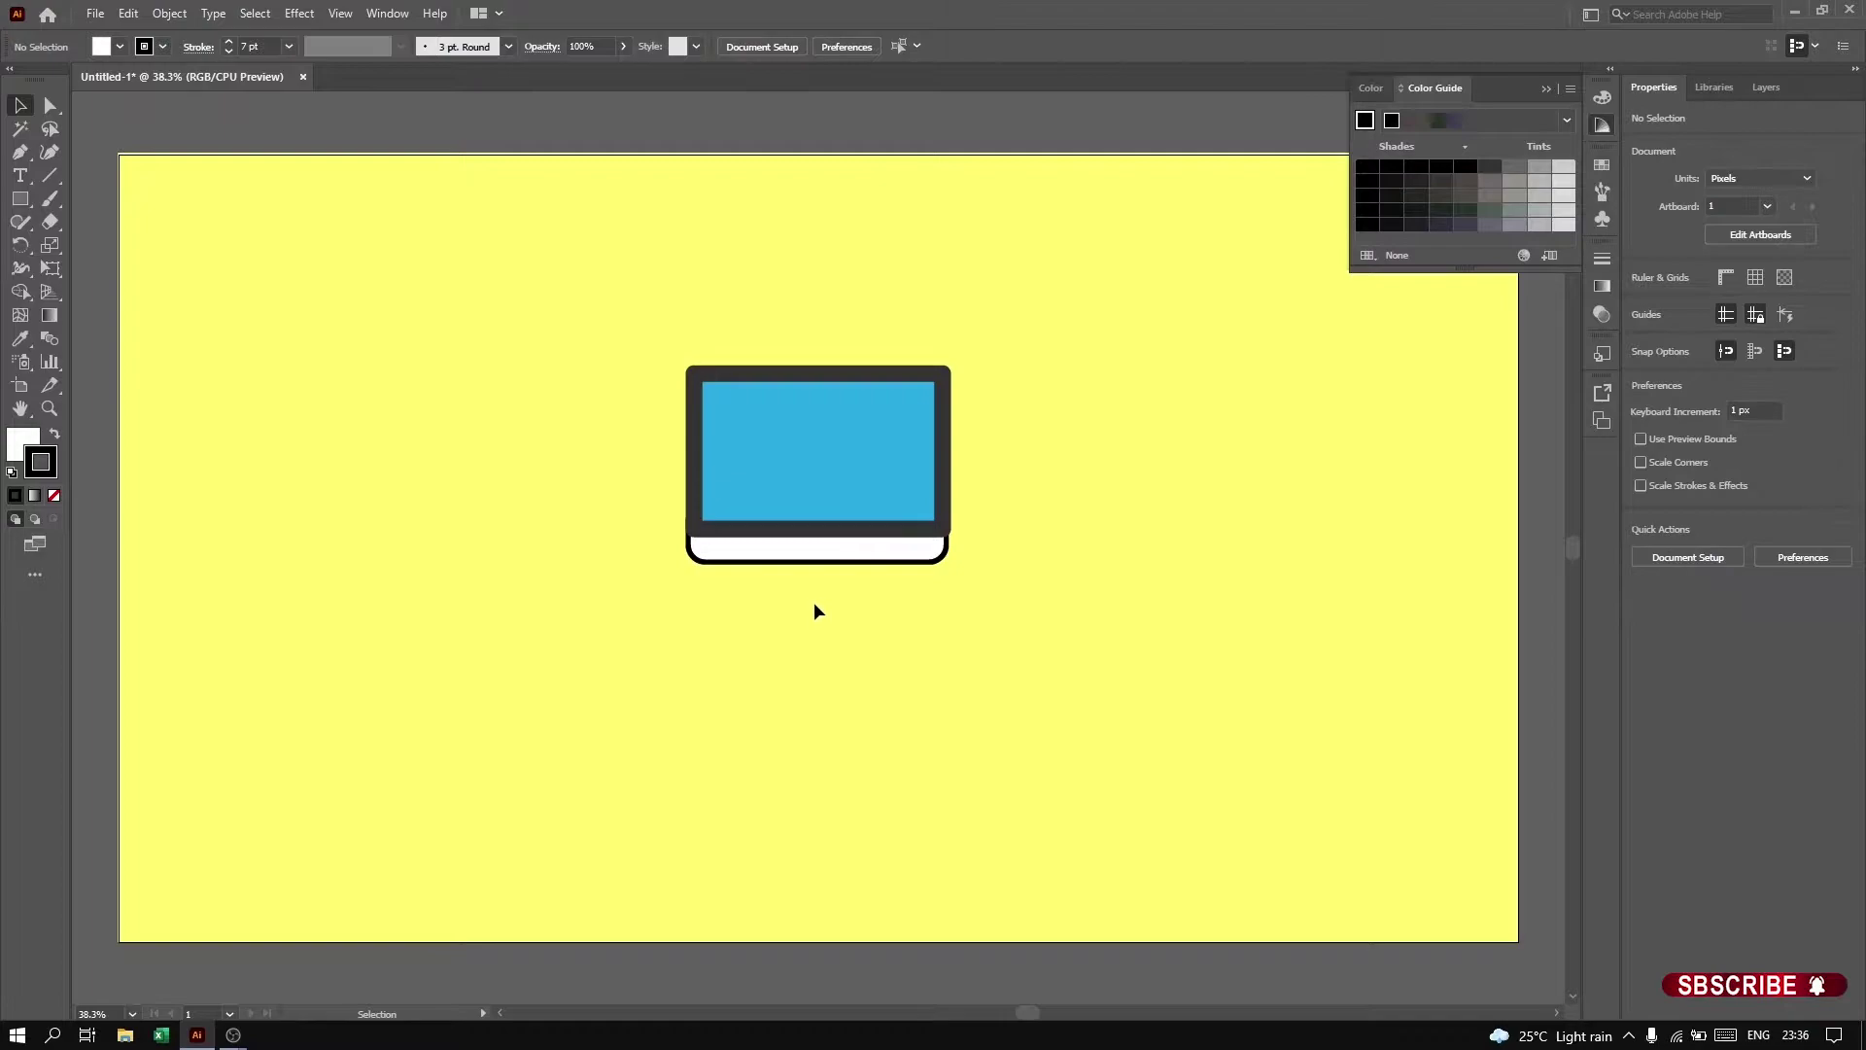
{"action": "left_click", "coordinate": [836, 554]}
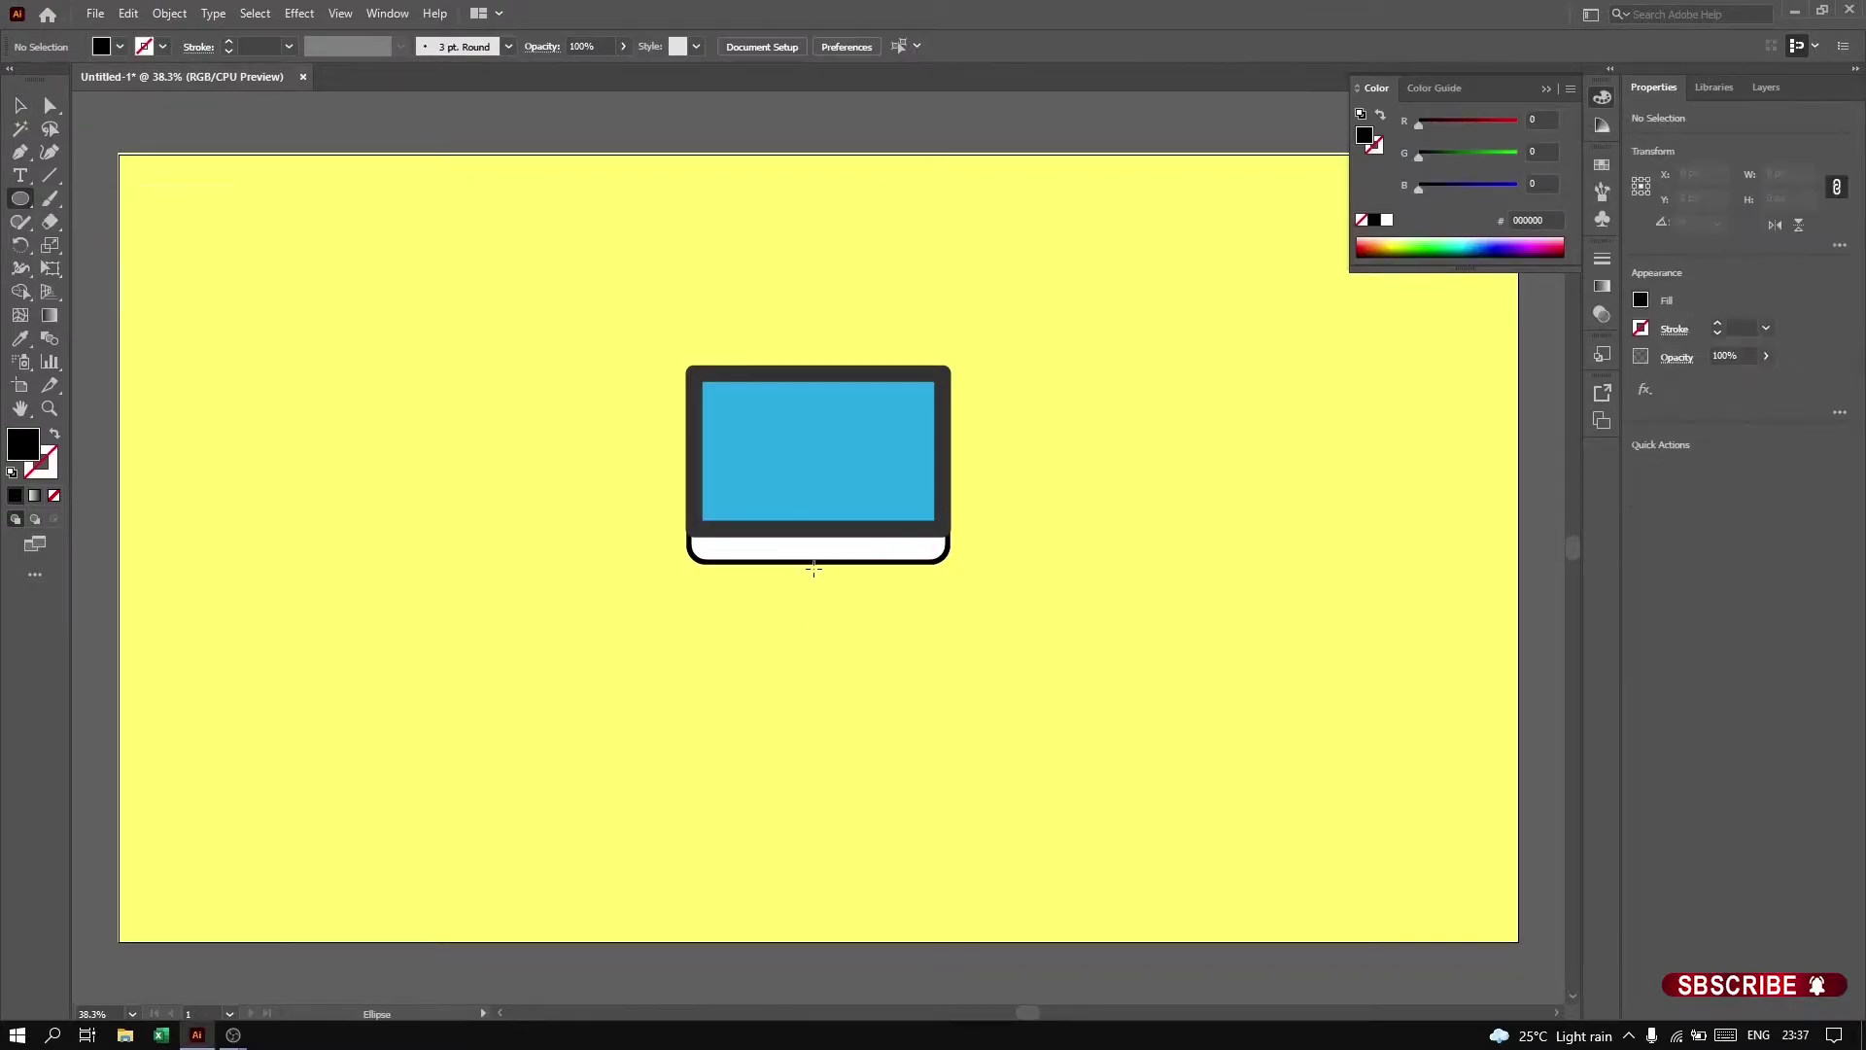
Step: Draw a small black circular button on the white chin
{"action": "key", "text": "v"}
{"action": "mouse_move", "coordinate": [798, 537]}
{"action": "left_mouse_down"}
{"action": "mouse_move", "coordinate": [818, 557]}
{"action": "mouse_move", "coordinate": [807, 547]}
{"action": "left_mouse_up"}
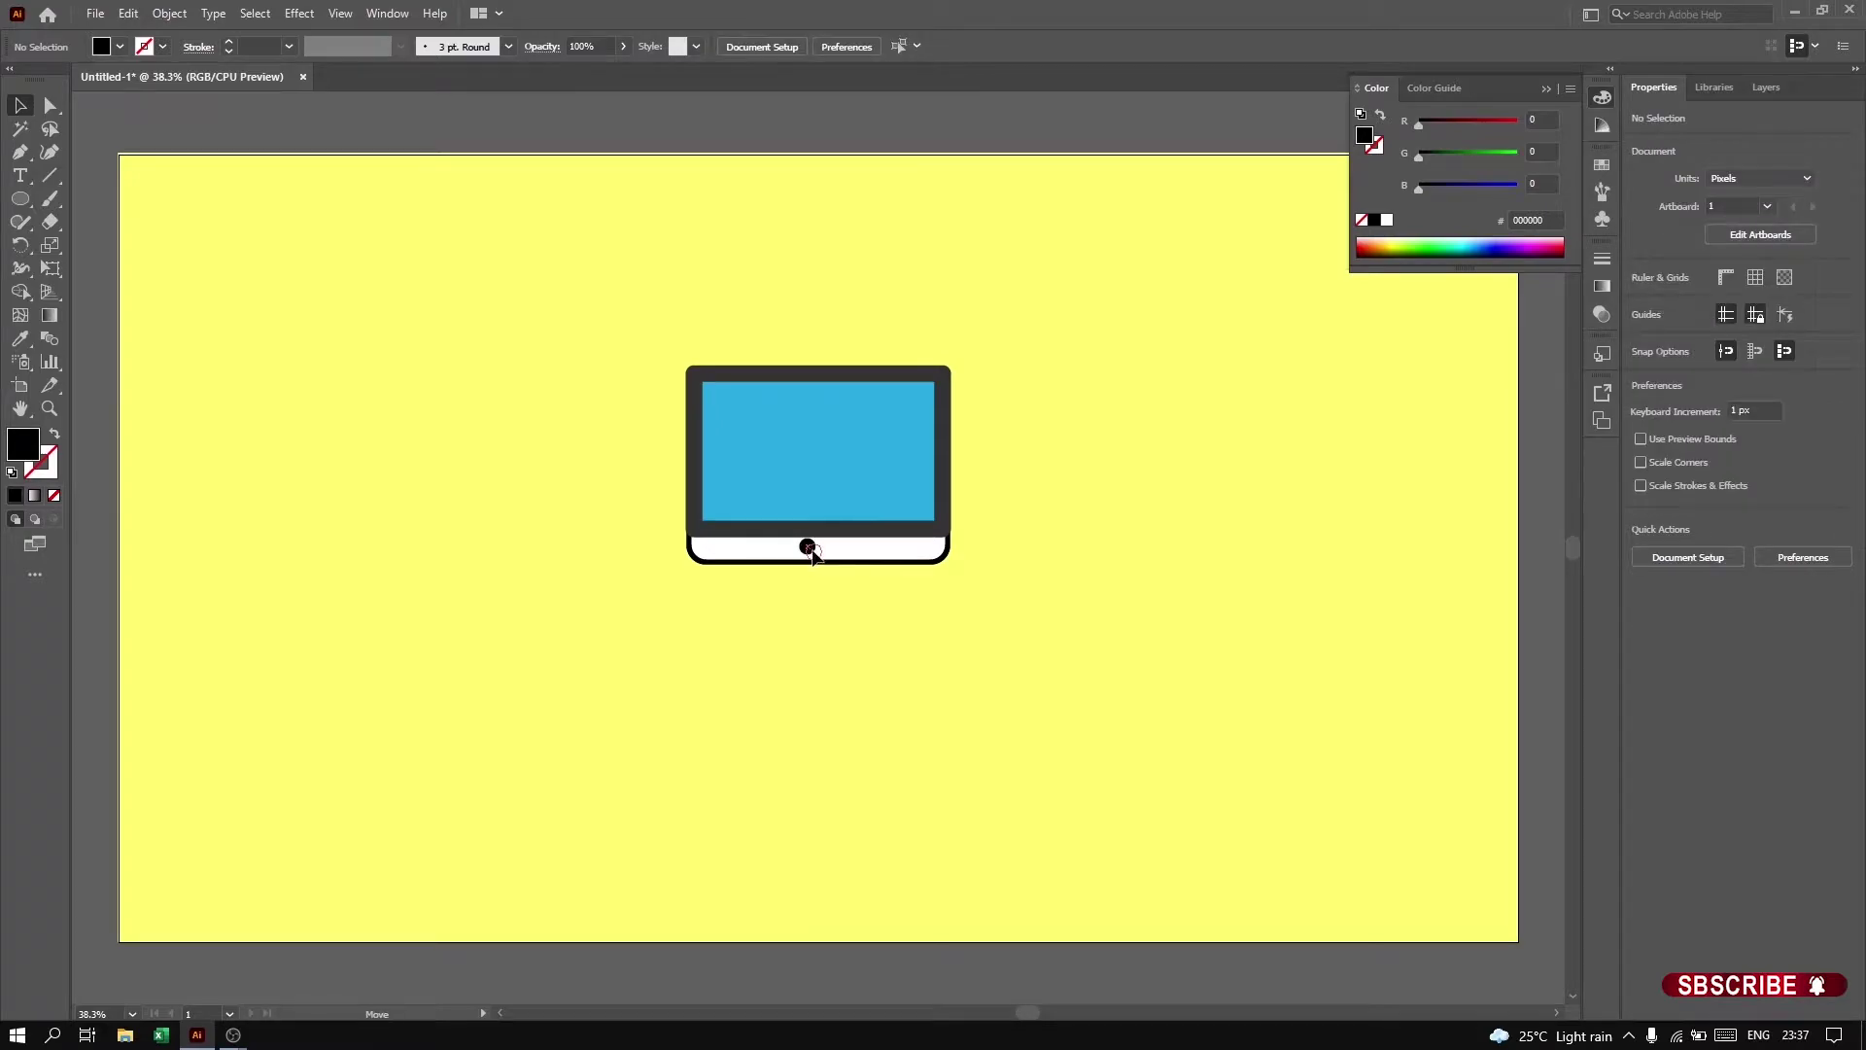
{"action": "scroll", "coordinate": [831, 529], "scroll_direction": "up", "scroll_amount": 3}
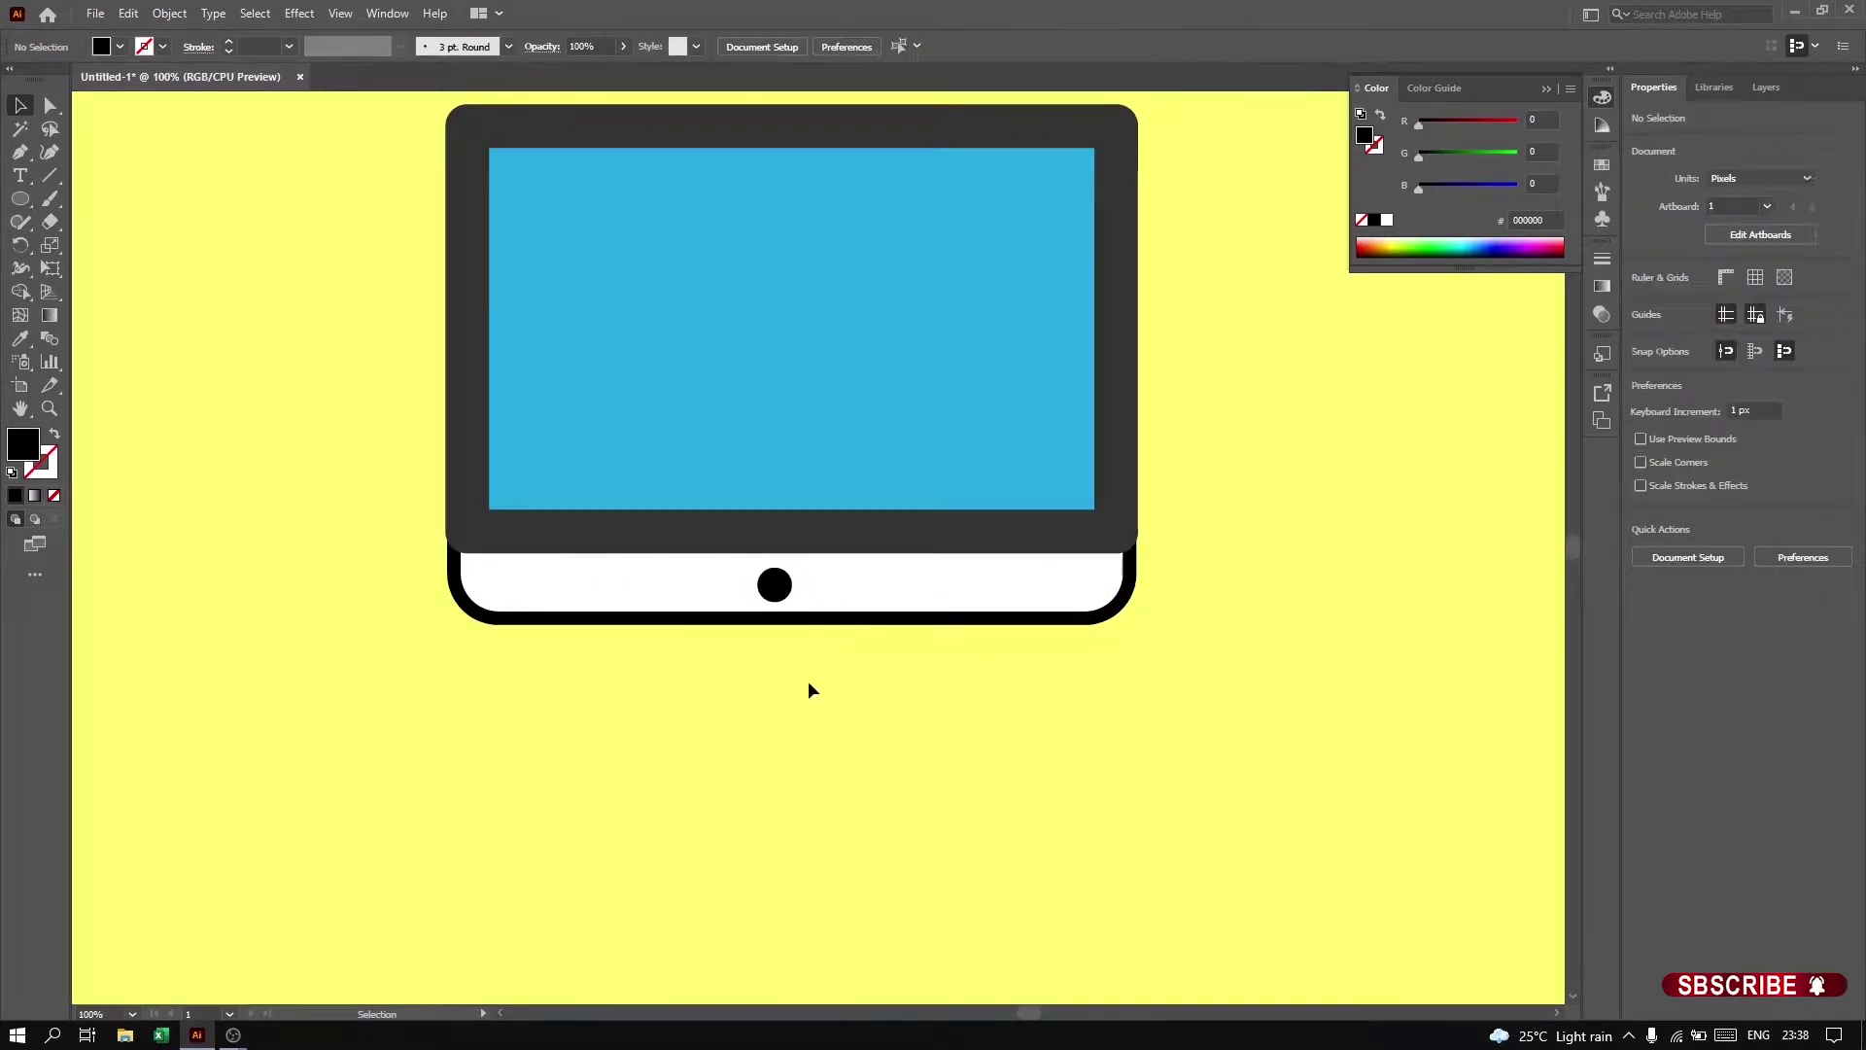
{"action": "scroll", "coordinate": [808, 686], "scroll_direction": "down", "scroll_amount": 3}
{"action": "scroll", "coordinate": [816, 661], "scroll_direction": "down", "scroll_amount": 2}
Step: Draw a small stand rectangle below the monitor and send it to the back
{"action": "left_click_drag", "start_coordinate": [19, 198], "coordinate": [82, 204]}
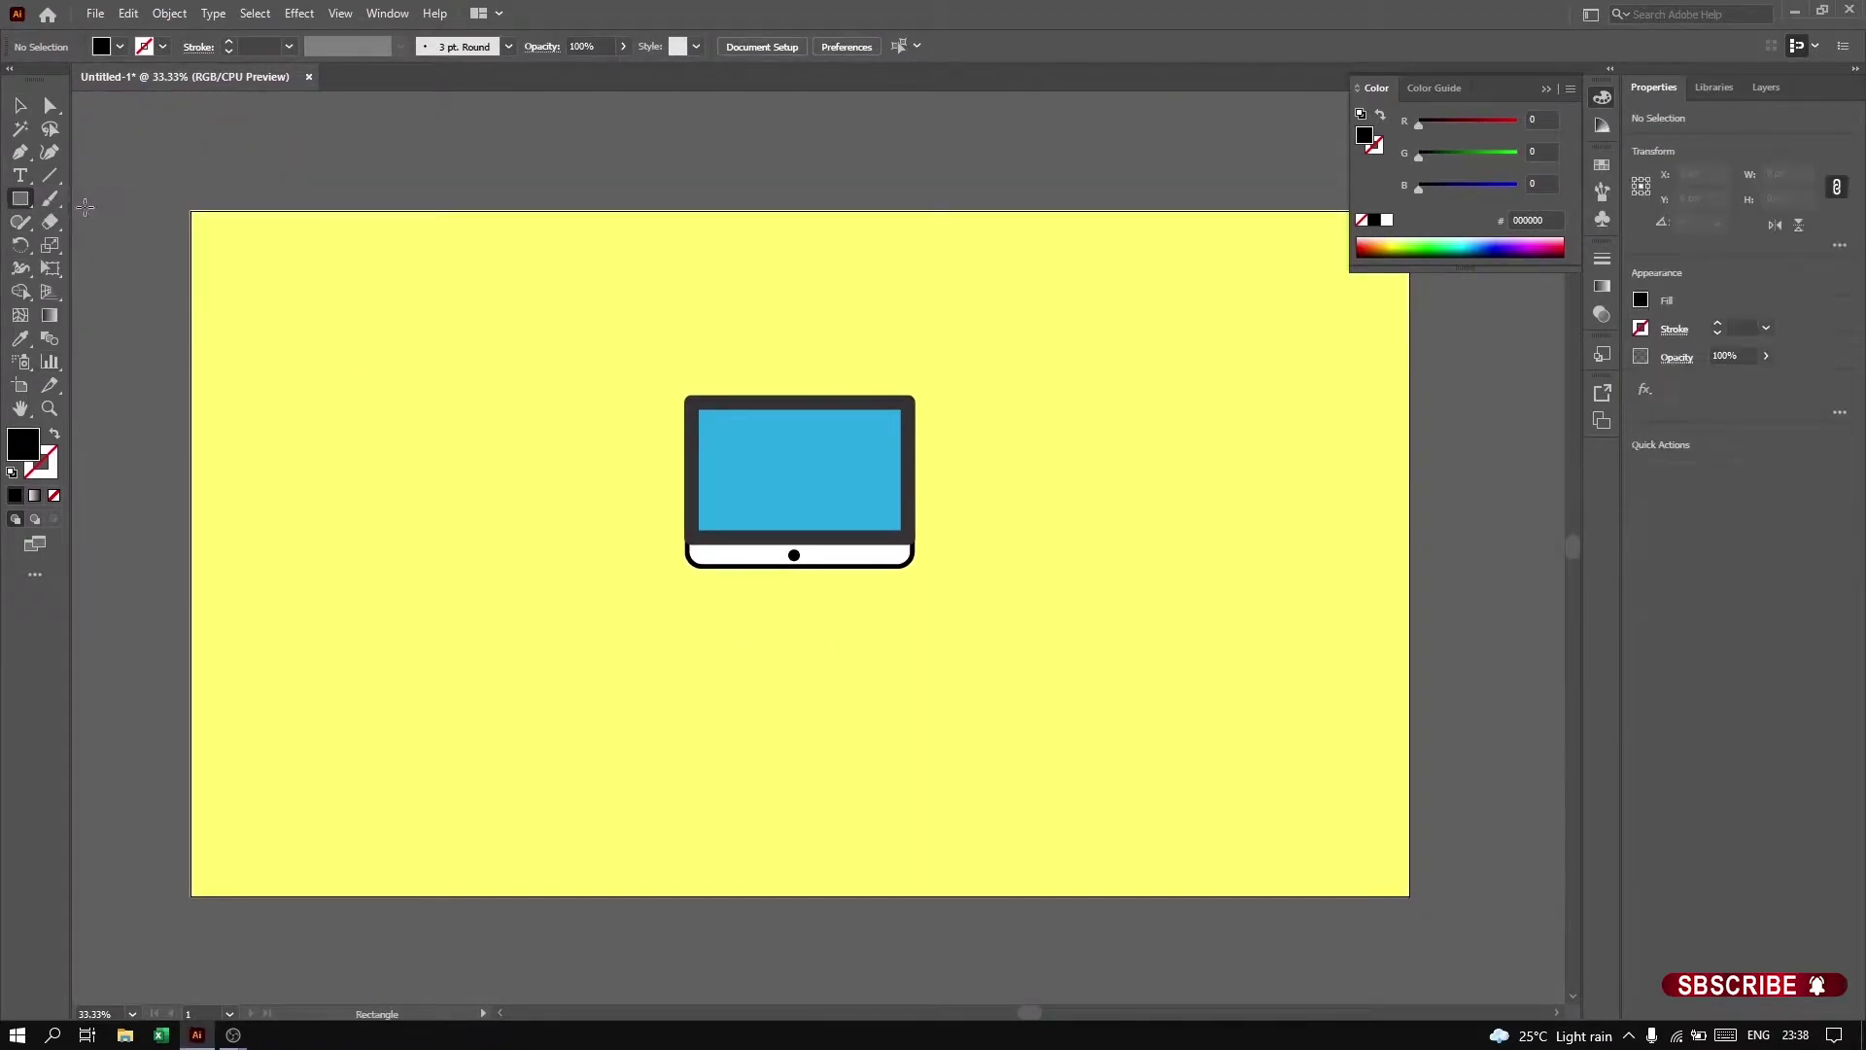
{"action": "left_click", "coordinate": [1435, 88]}
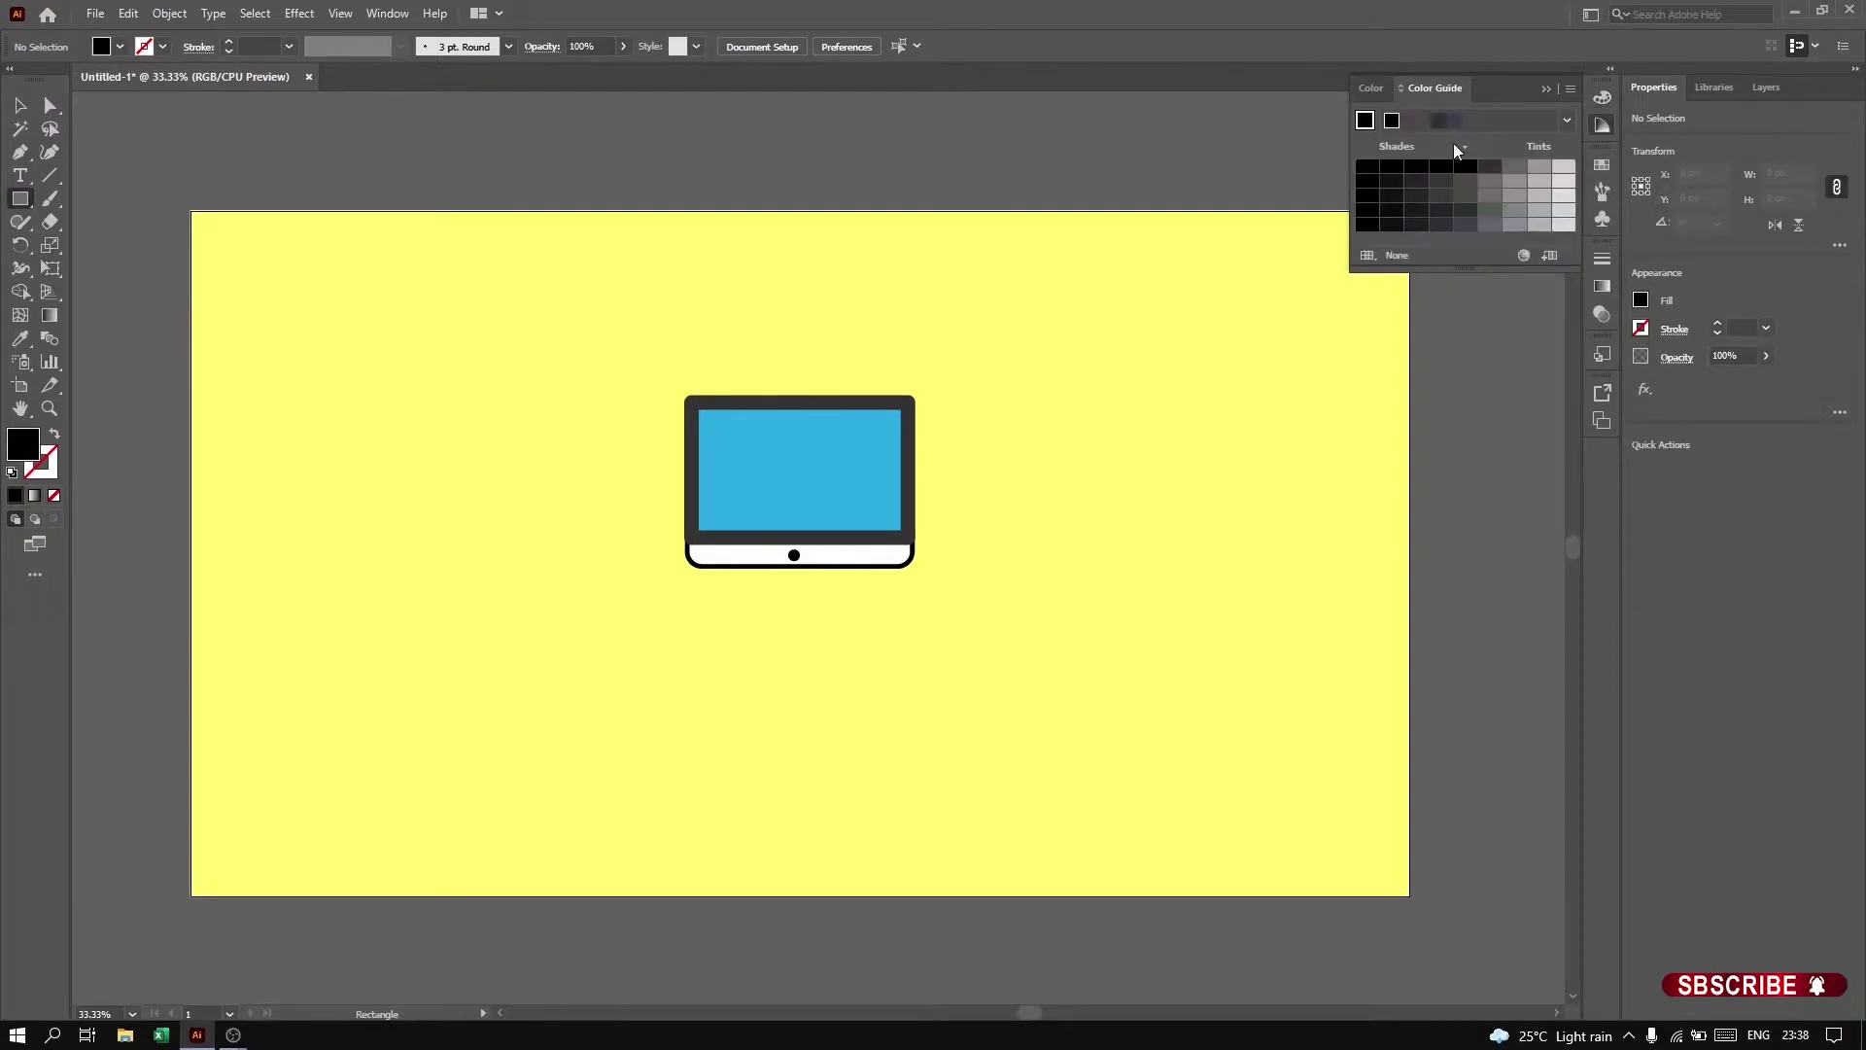
{"action": "left_click_drag", "start_coordinate": [774, 550], "coordinate": [816, 589]}
{"action": "key", "text": "v"}
{"action": "scroll", "coordinate": [811, 533], "scroll_direction": "up", "scroll_amount": 1}
{"action": "right_click", "coordinate": [796, 589]}
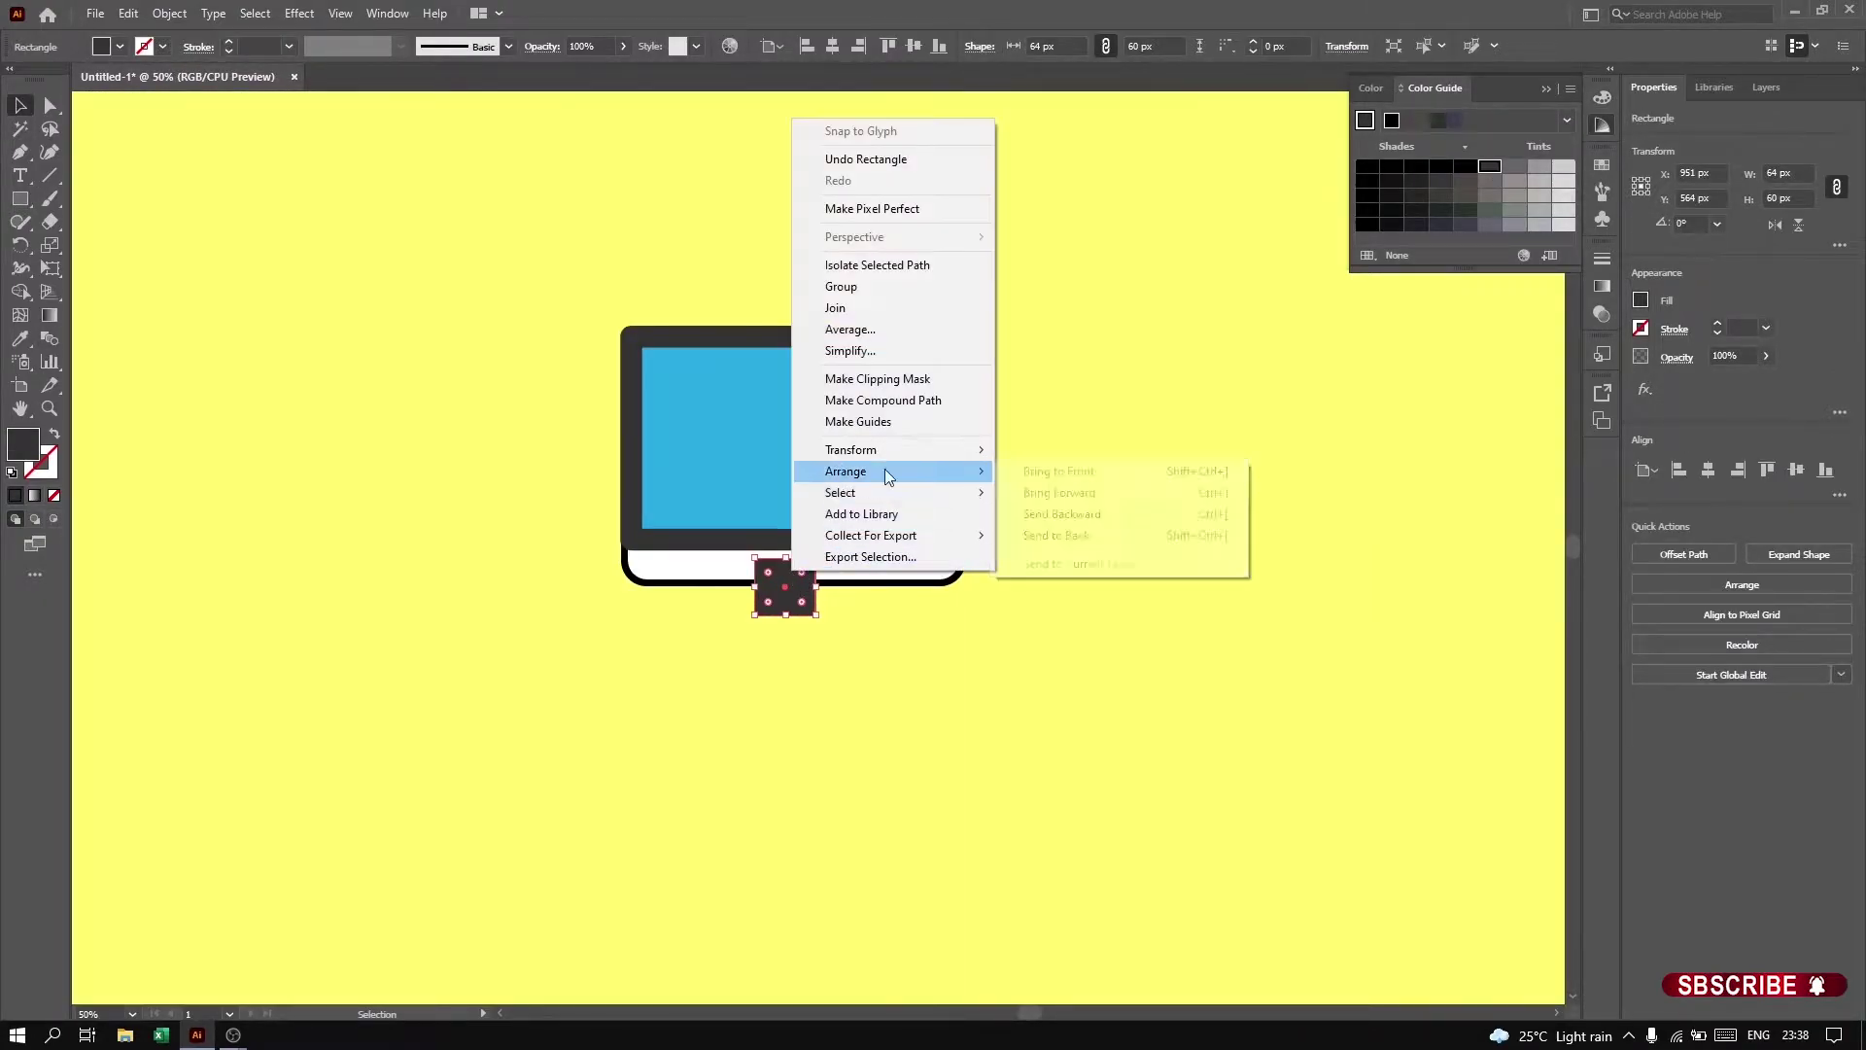
{"action": "left_click", "coordinate": [1118, 538]}
Step: Give the stand rectangle a black outline
{"action": "left_click", "coordinate": [896, 645]}
{"action": "left_click", "coordinate": [785, 600]}
{"action": "left_click", "coordinate": [1376, 87]}
{"action": "left_click", "coordinate": [1373, 144]}
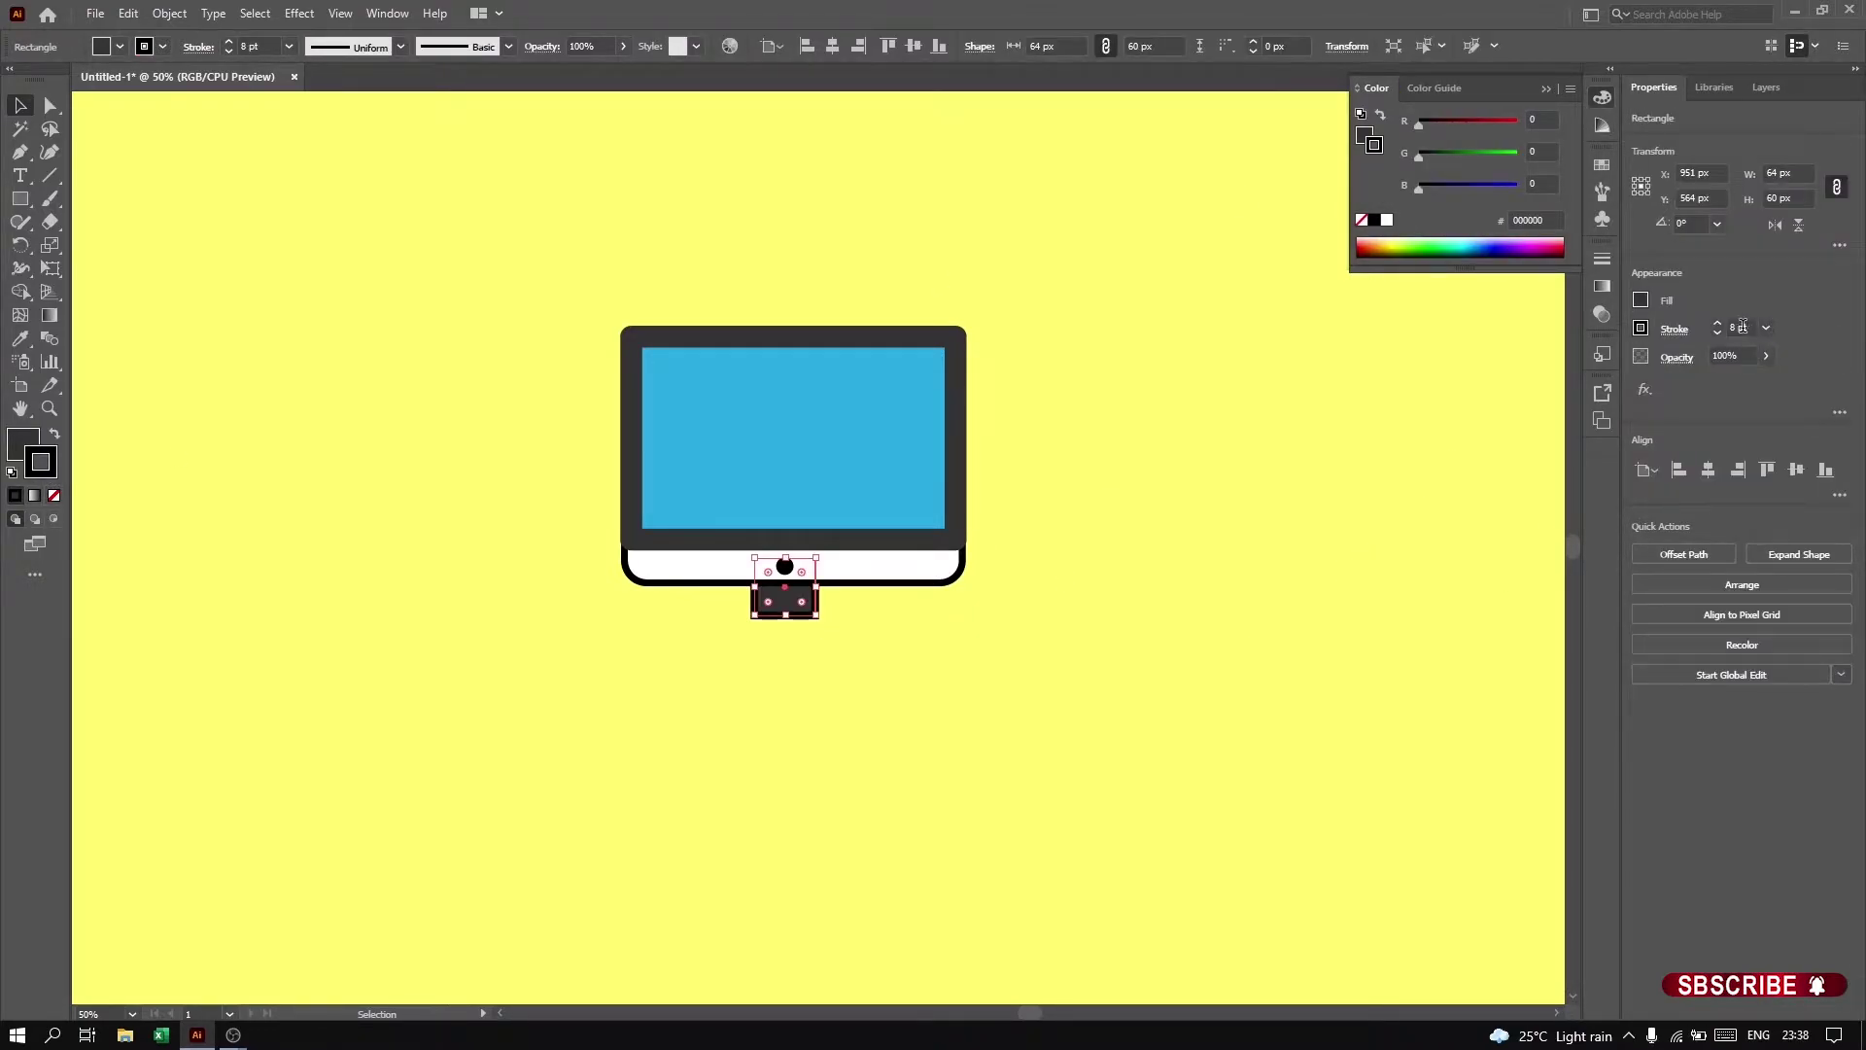
{"action": "left_click", "coordinate": [1122, 602]}
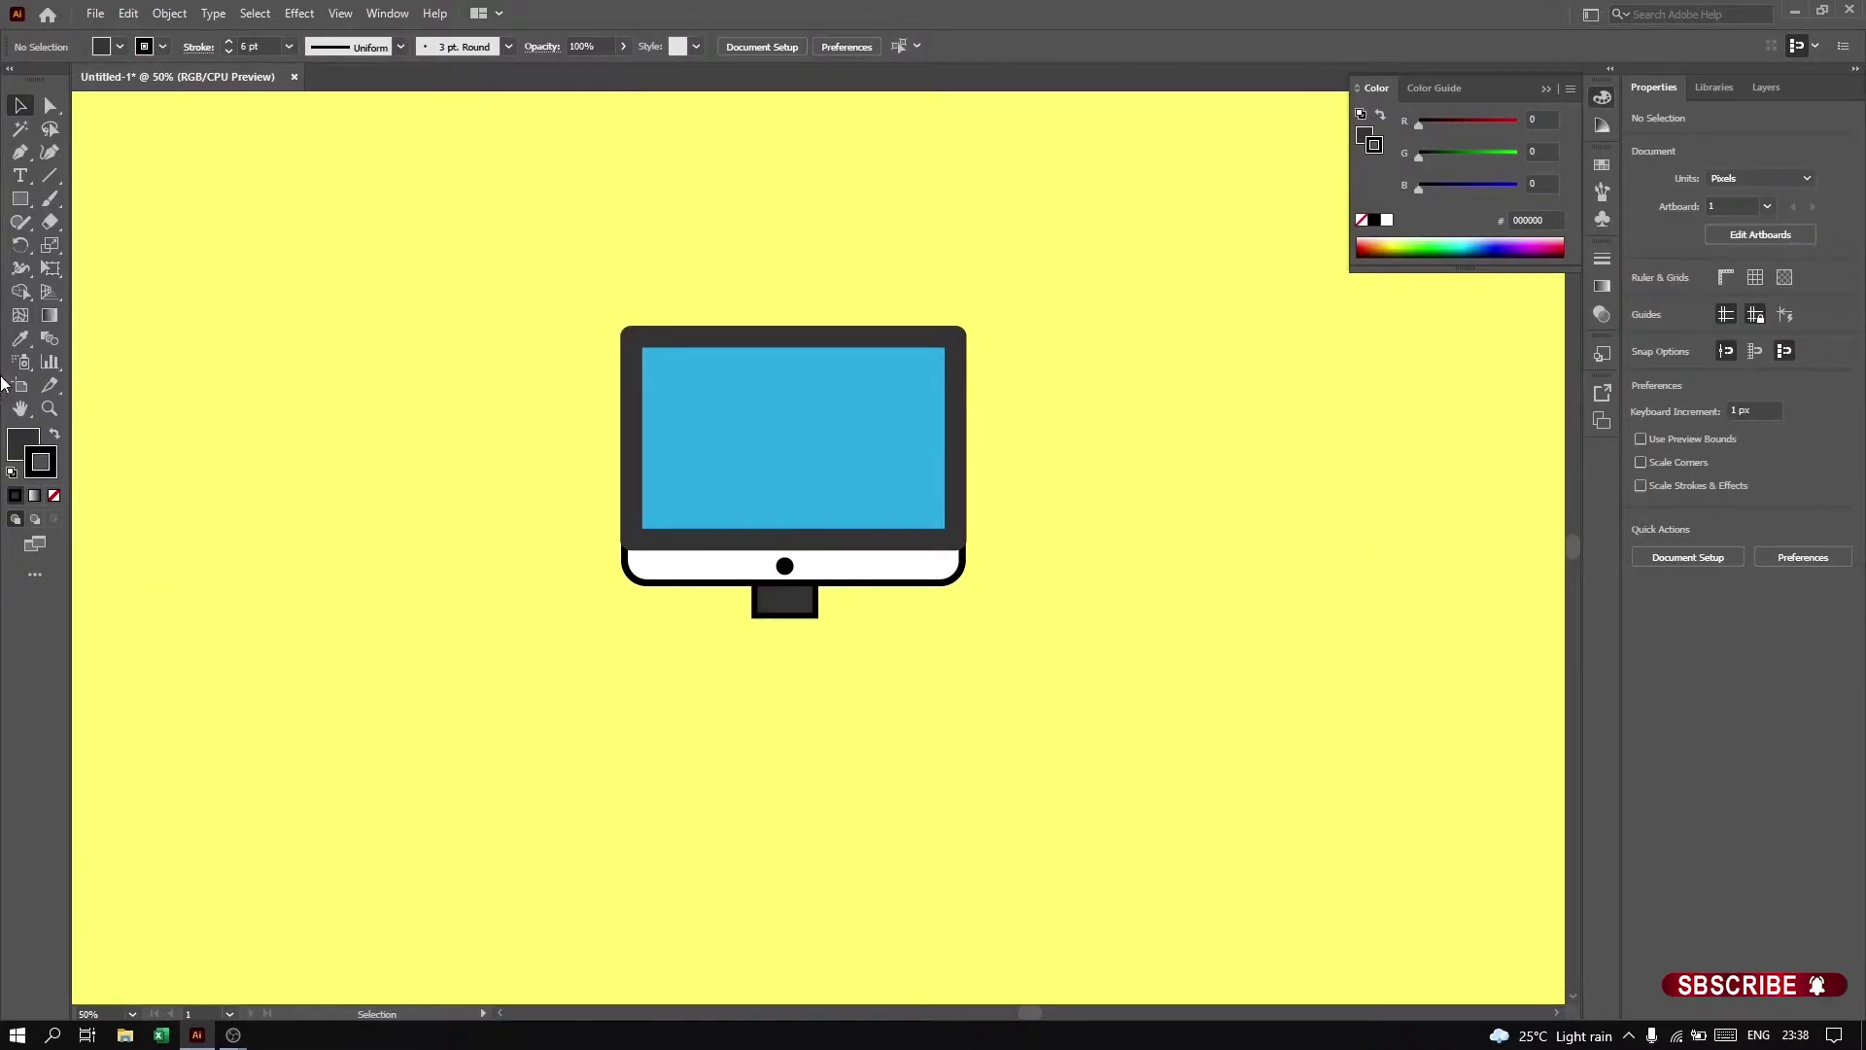
Step: Fill the stand with dark grey
{"action": "left_click", "coordinate": [21, 443]}
{"action": "left_click", "coordinate": [1434, 87]}
{"action": "left_click", "coordinate": [1410, 121]}
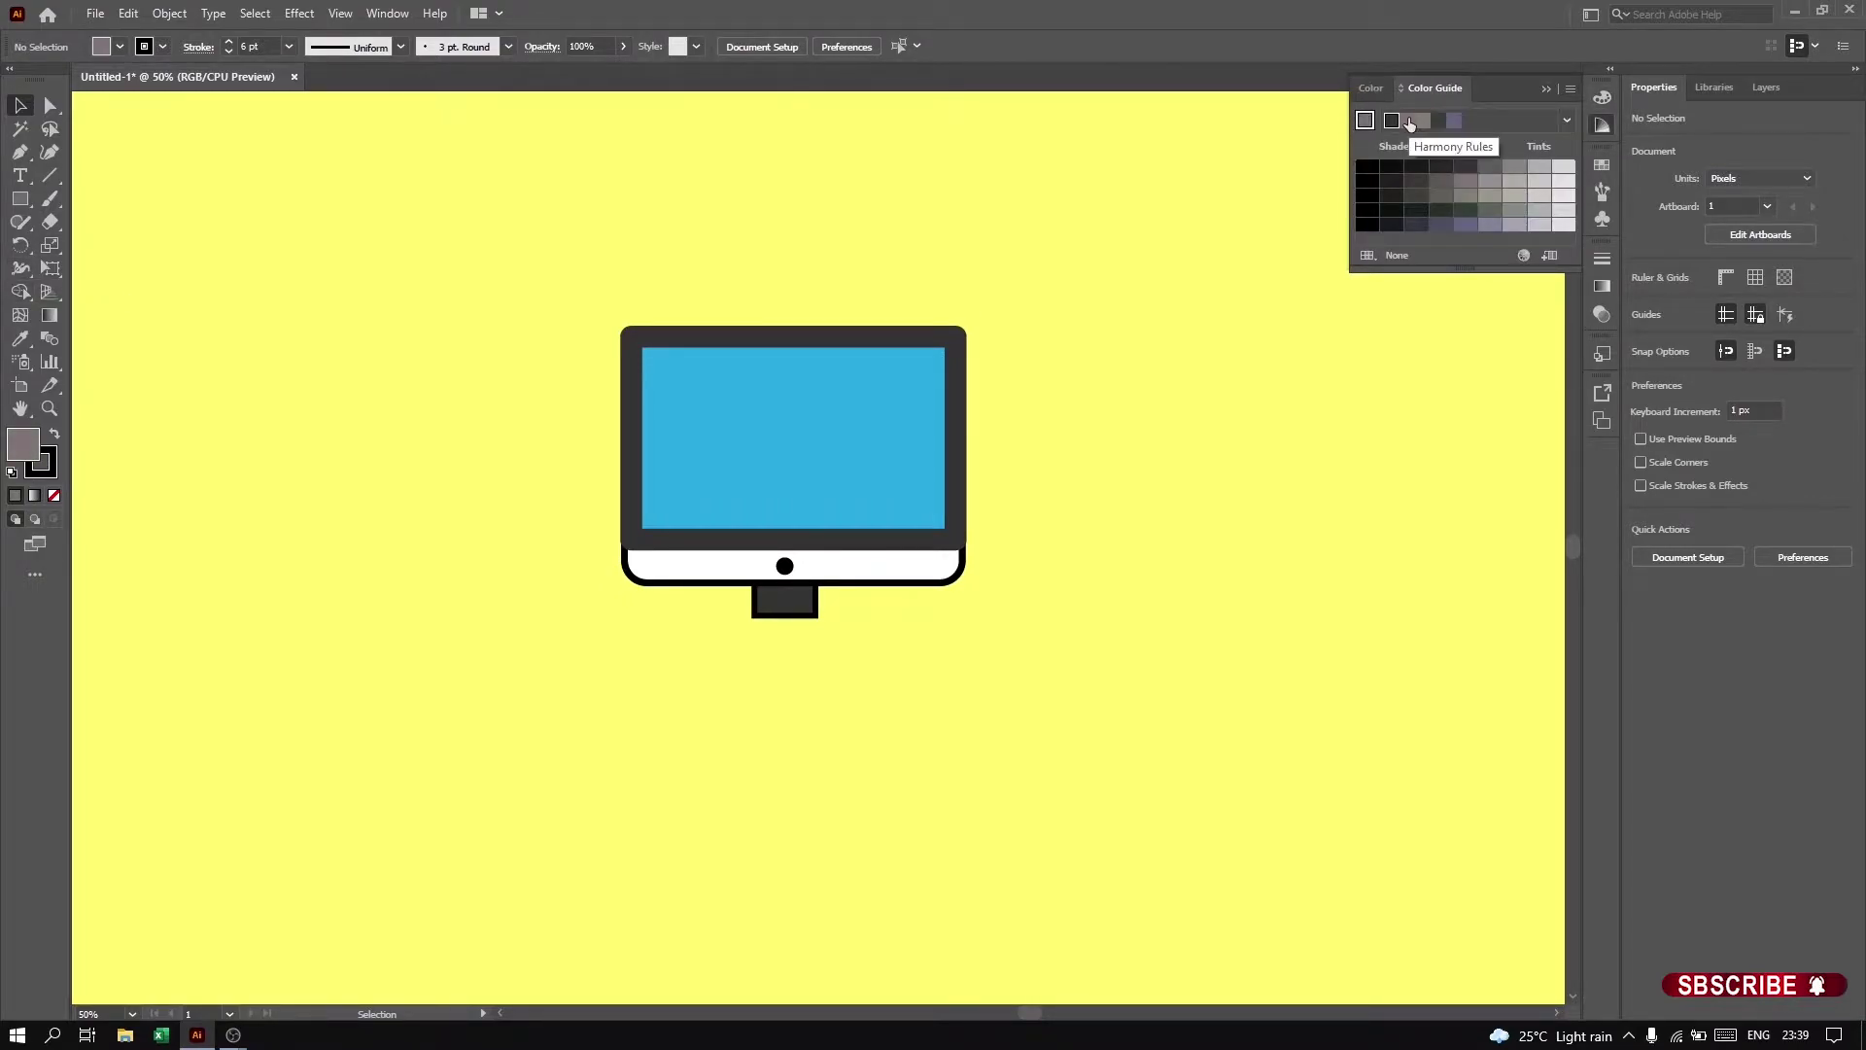
{"action": "left_click", "coordinate": [1371, 88]}
{"action": "left_click", "coordinate": [1570, 89]}
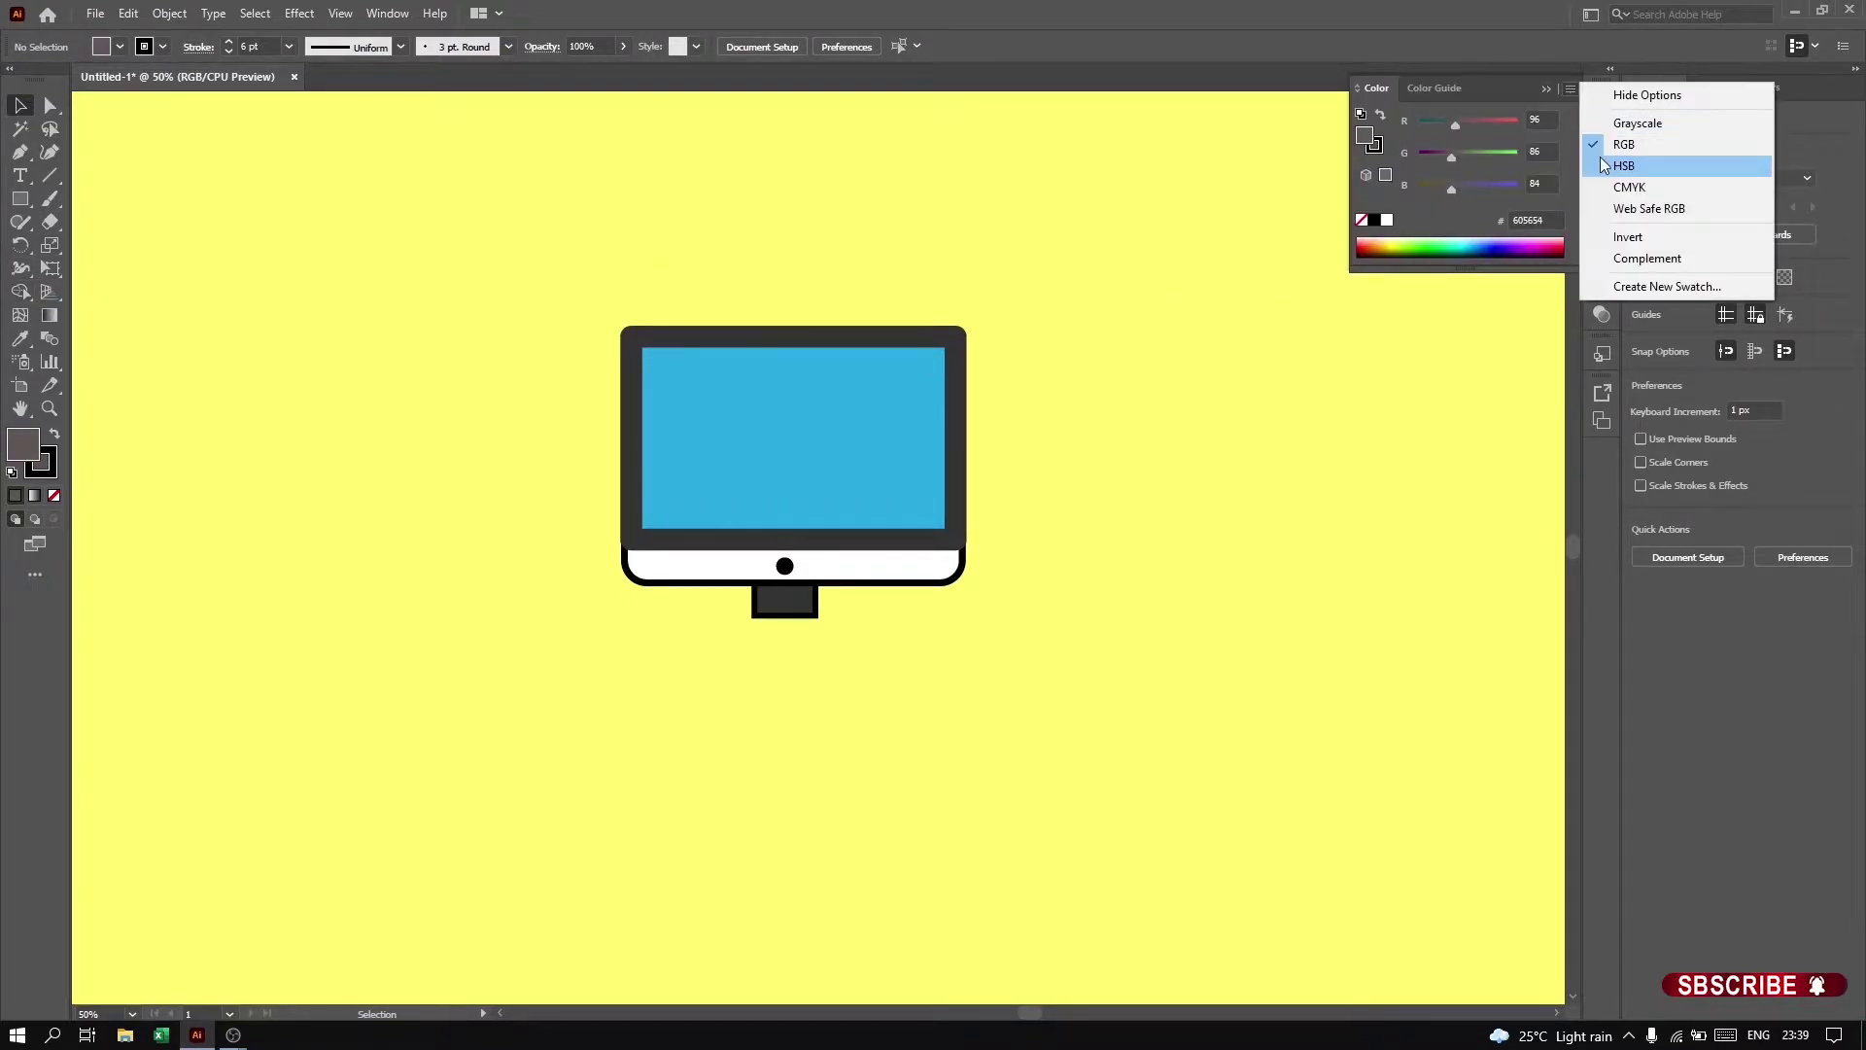
{"action": "left_click", "coordinate": [1600, 165]}
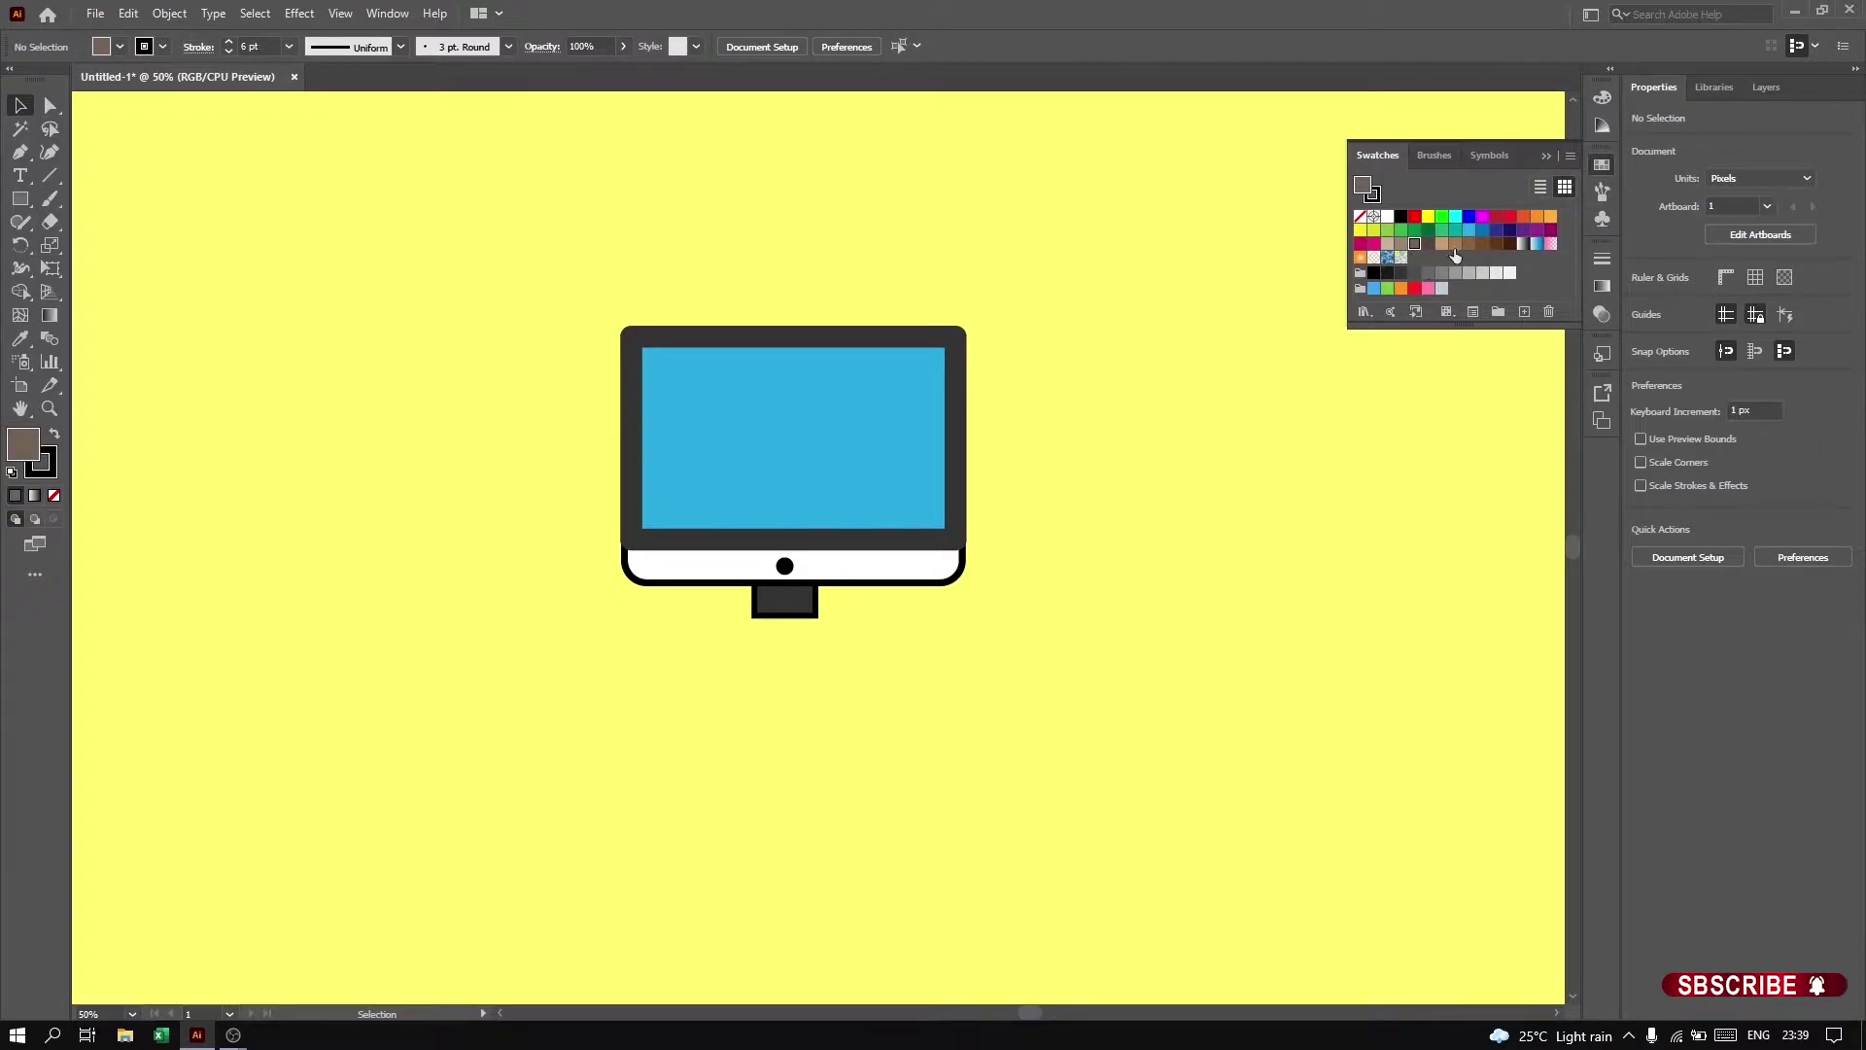
Step: Draw a short brown rounded-corner rectangle below the monitor as the base
{"action": "left_click", "coordinate": [1455, 248]}
{"action": "key", "text": "m"}
{"action": "left_click_drag", "start_coordinate": [767, 686], "coordinate": [976, 668]}
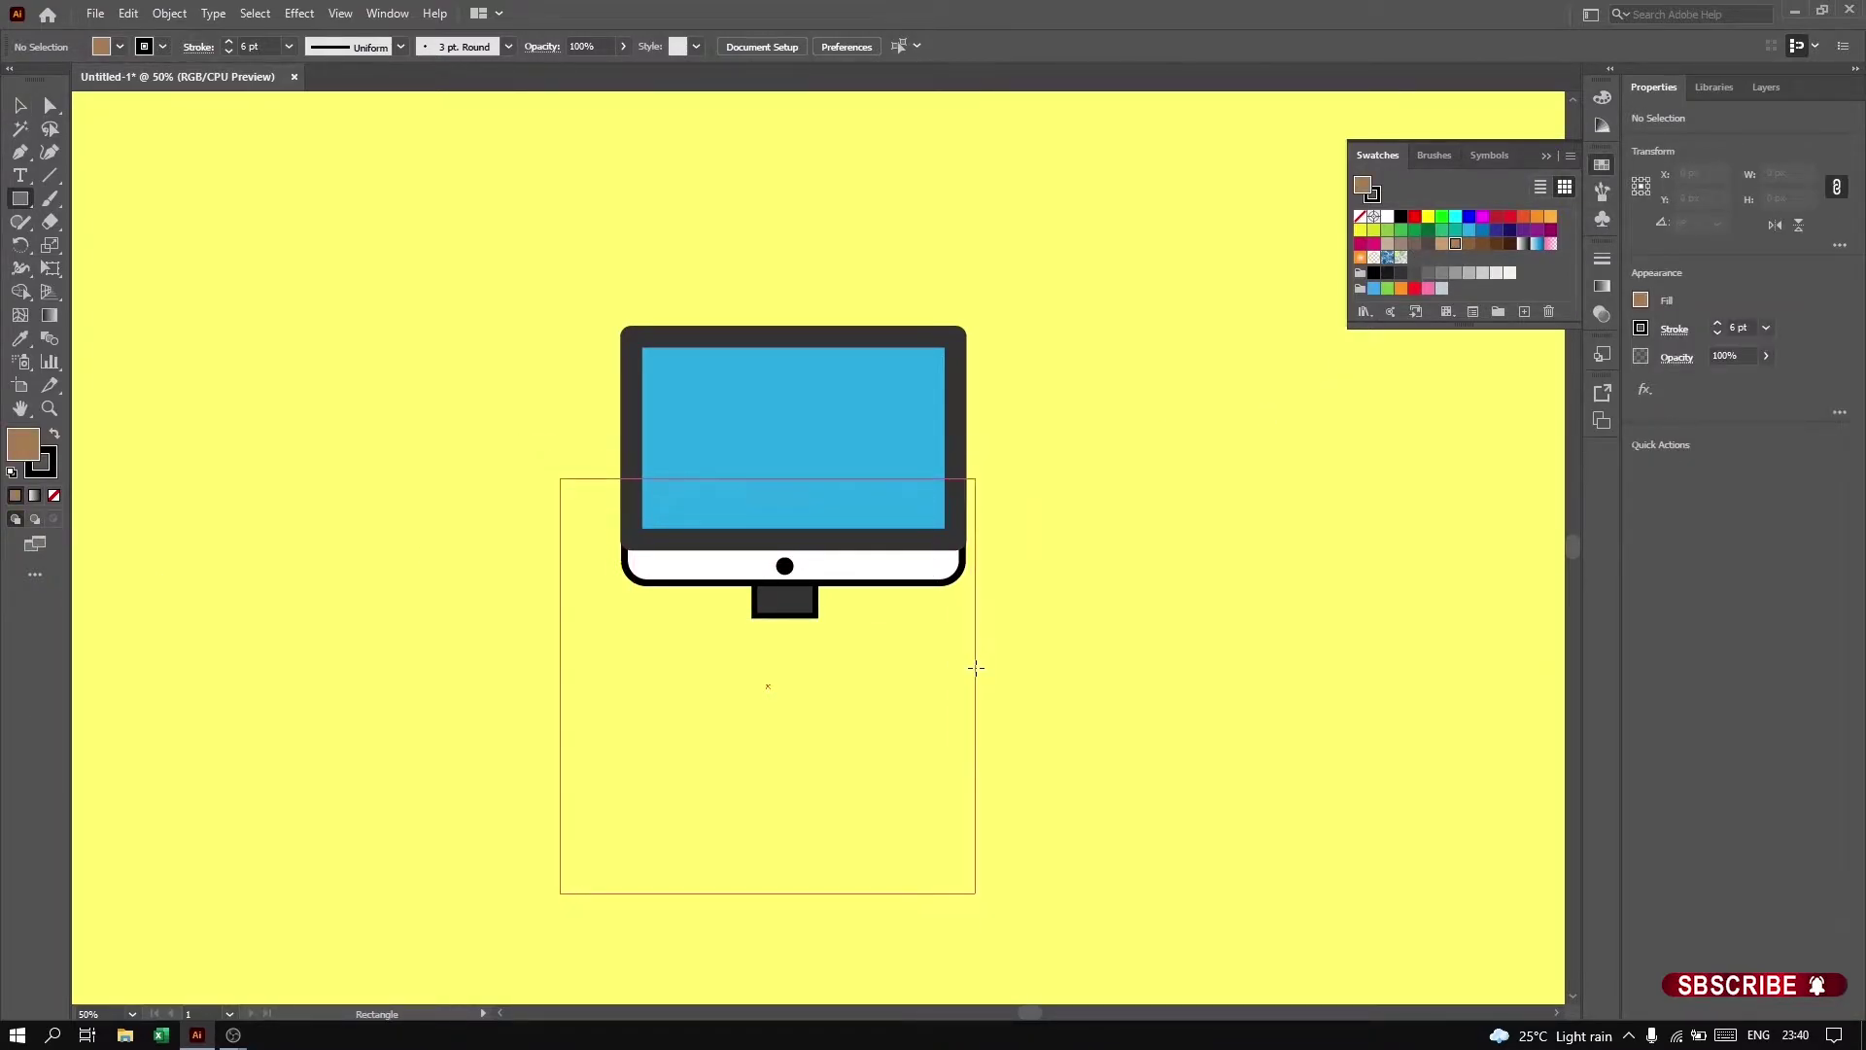
{"action": "key", "text": "v"}
{"action": "left_click_drag", "start_coordinate": [645, 670], "coordinate": [654, 787]}
{"action": "key", "text": "ctrl+minus"}
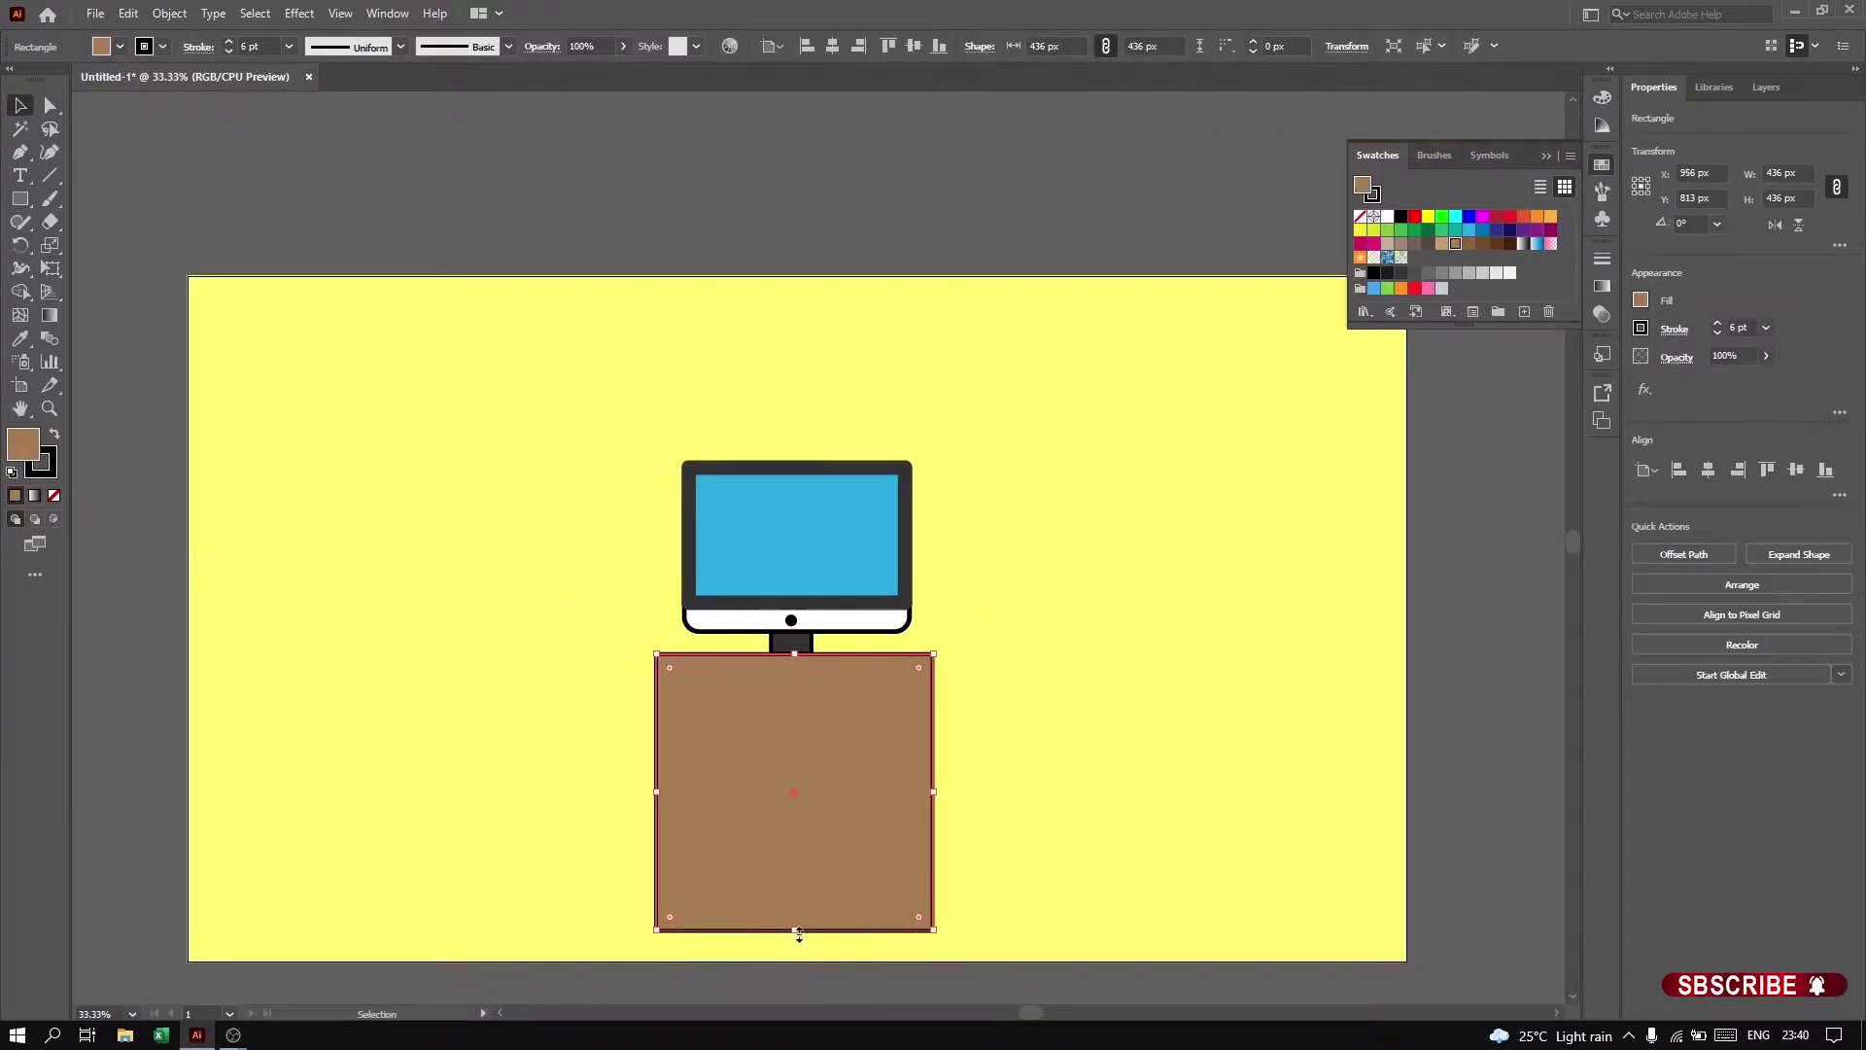
{"action": "left_click_drag", "start_coordinate": [799, 933], "coordinate": [799, 745]}
{"action": "key", "text": "ctrl+plus"}
{"action": "left_click_drag", "start_coordinate": [584, 643], "coordinate": [595, 655]}
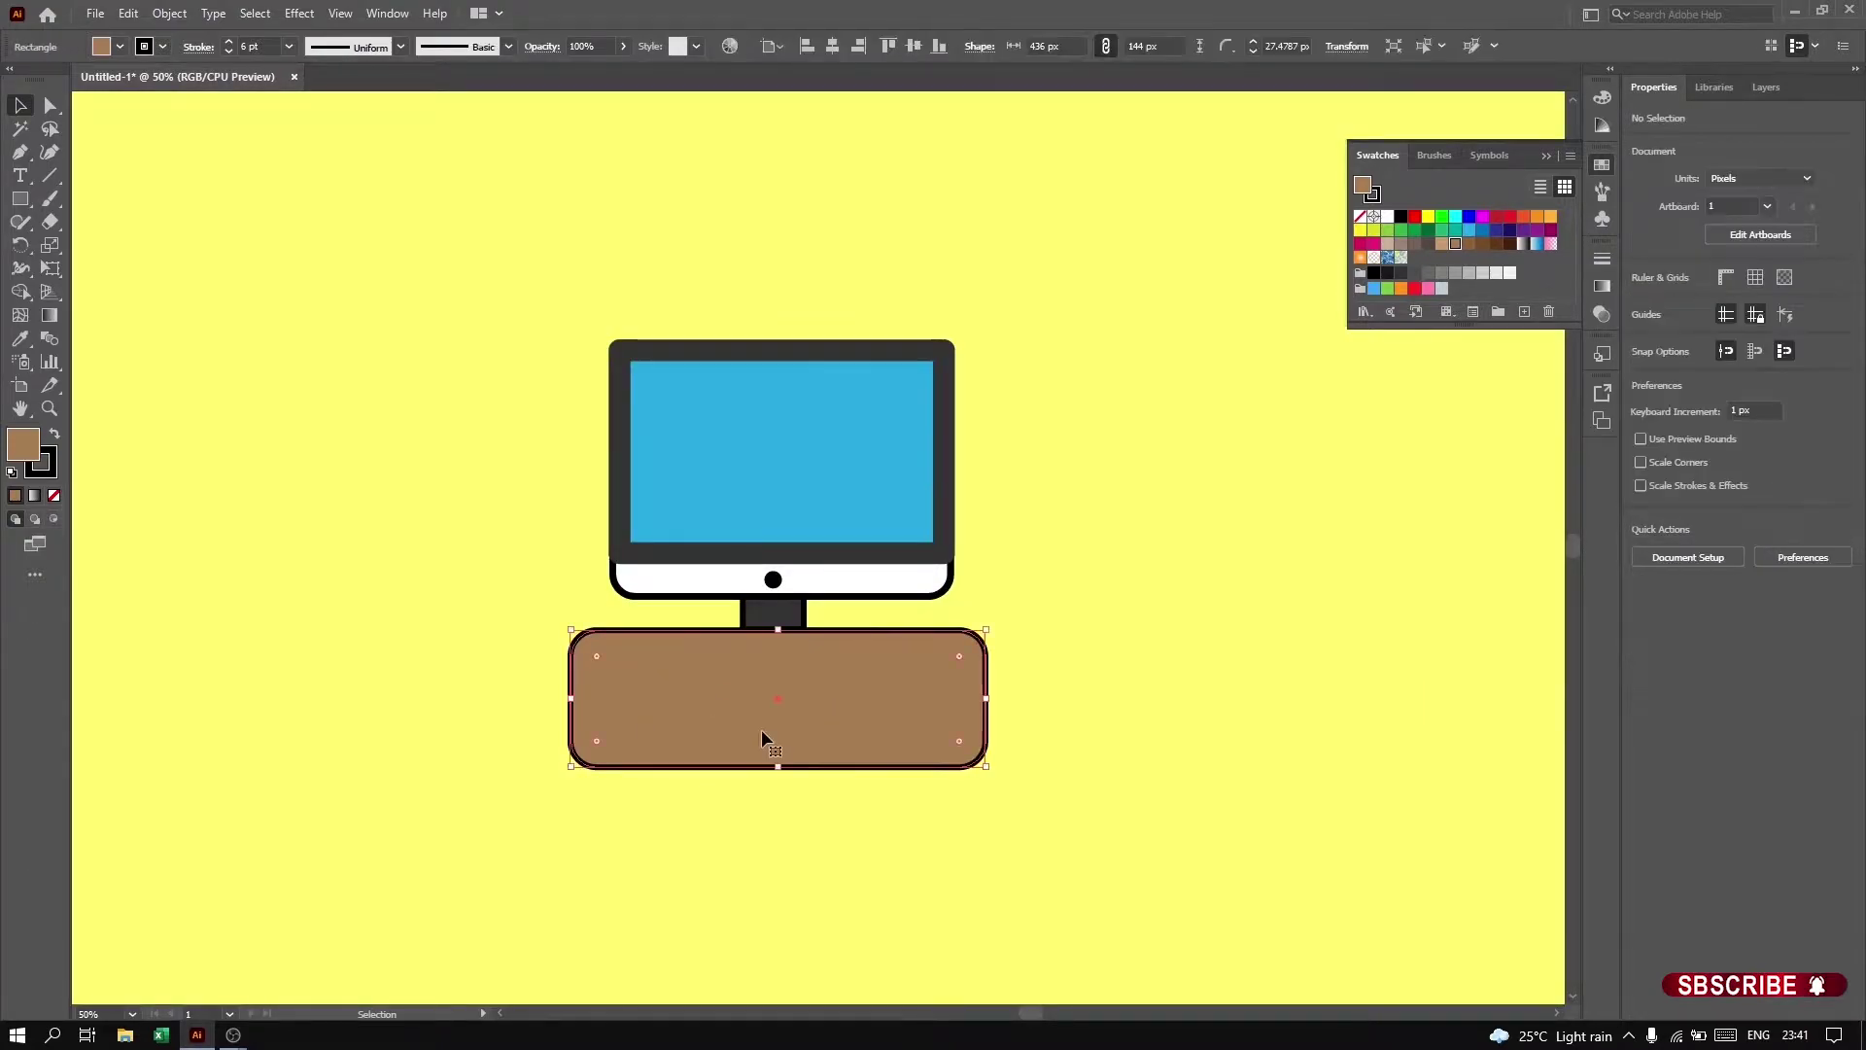
Step: Paste a copy in place and resize it into an inner rectangle within the brown base
{"action": "key", "text": "ctrl+c"}
{"action": "key", "text": "ctrl+f"}
{"action": "left_click_drag", "start_coordinate": [985, 766], "coordinate": [965, 752]}
{"action": "key", "text": "ctrl+plus"}
{"action": "key", "text": "ctrl+plus"}
{"action": "key", "text": "ctrl+plus"}
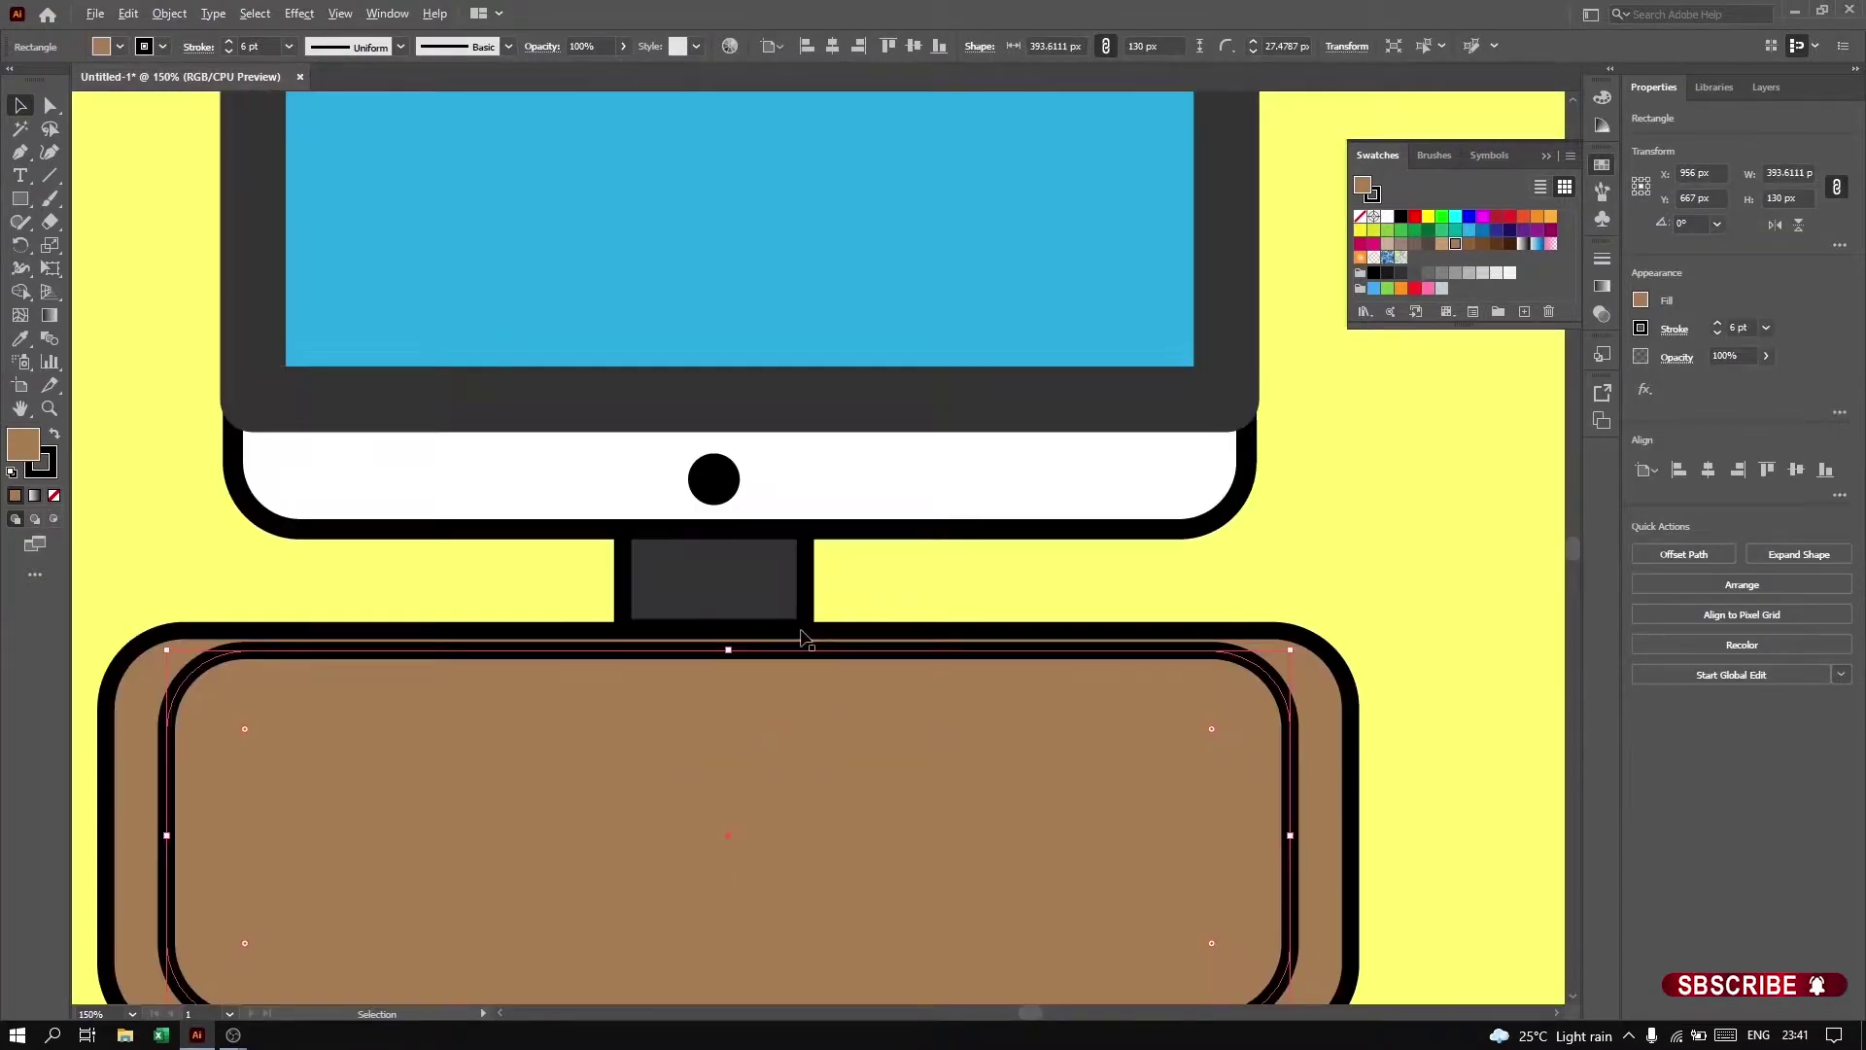
{"action": "key", "text": "ctrl+minus"}
{"action": "left_click_drag", "start_coordinate": [748, 654], "coordinate": [748, 666]}
{"action": "left_click_drag", "start_coordinate": [373, 778], "coordinate": [370, 777]}
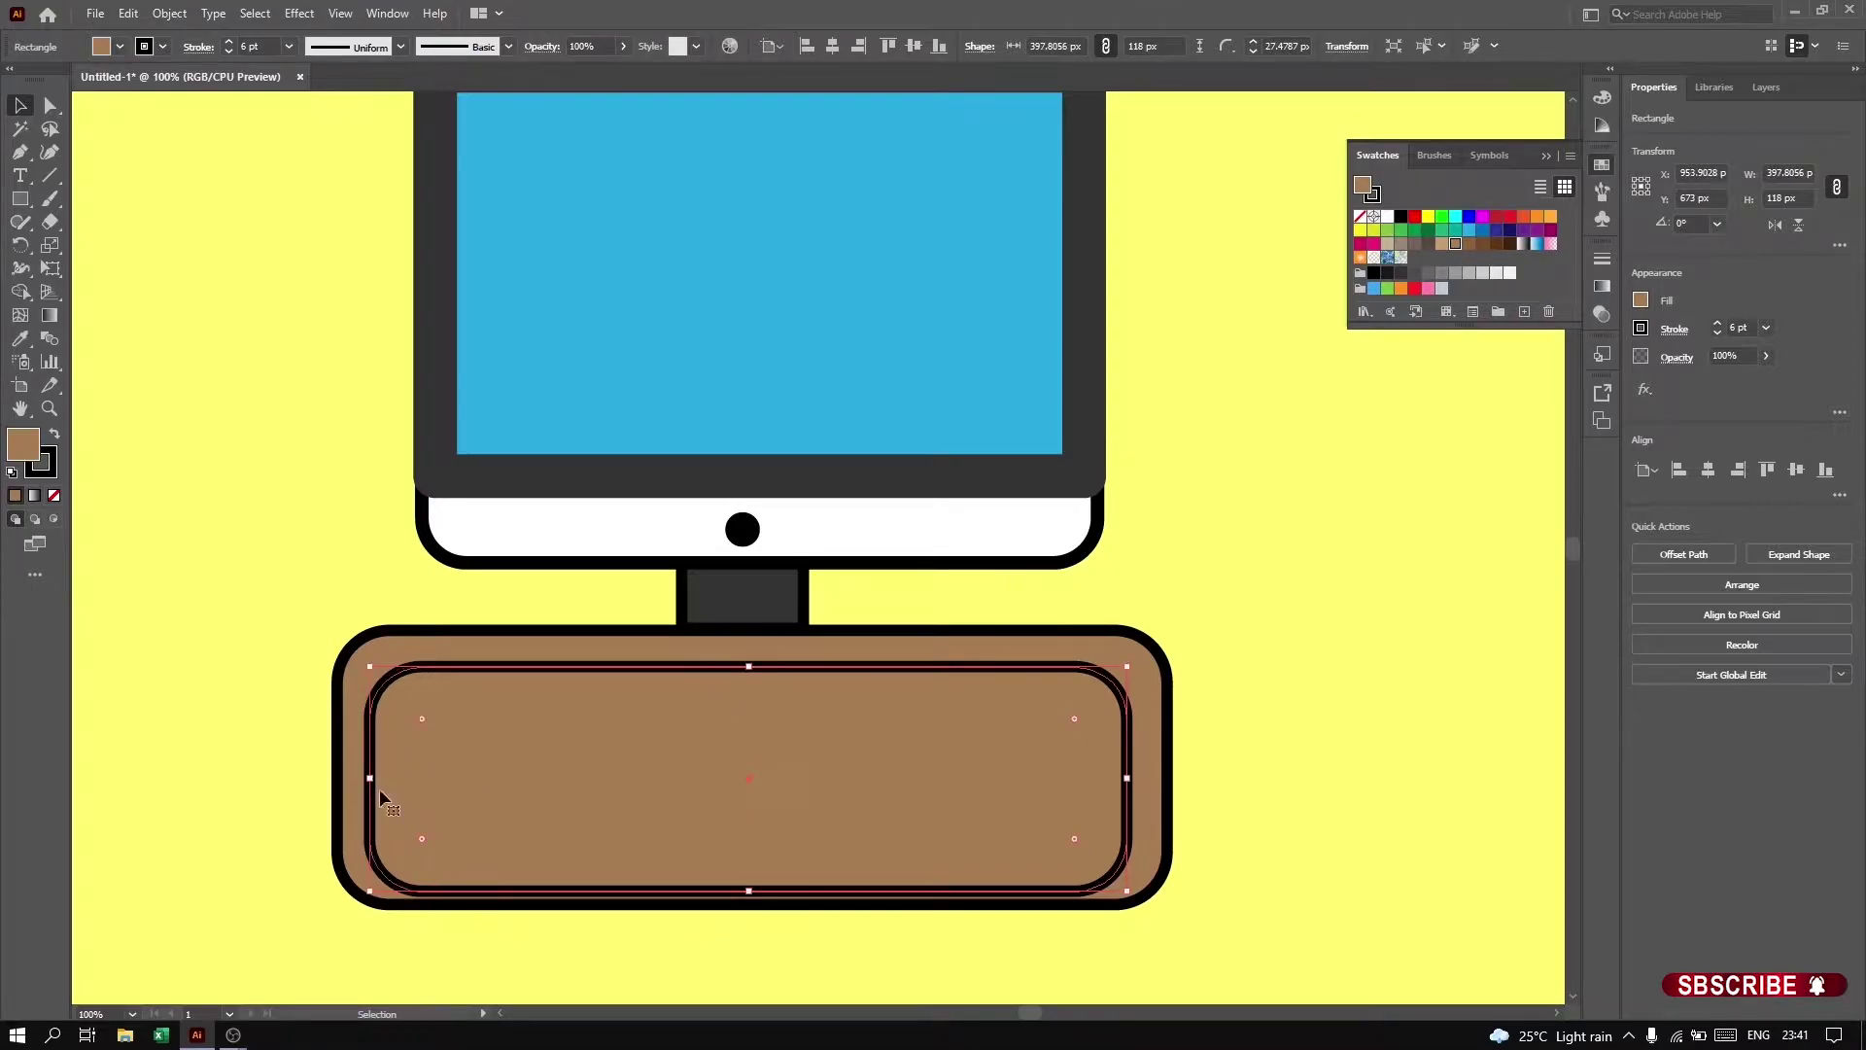
{"action": "left_click", "coordinate": [1228, 887]}
{"action": "left_click", "coordinate": [889, 731]}
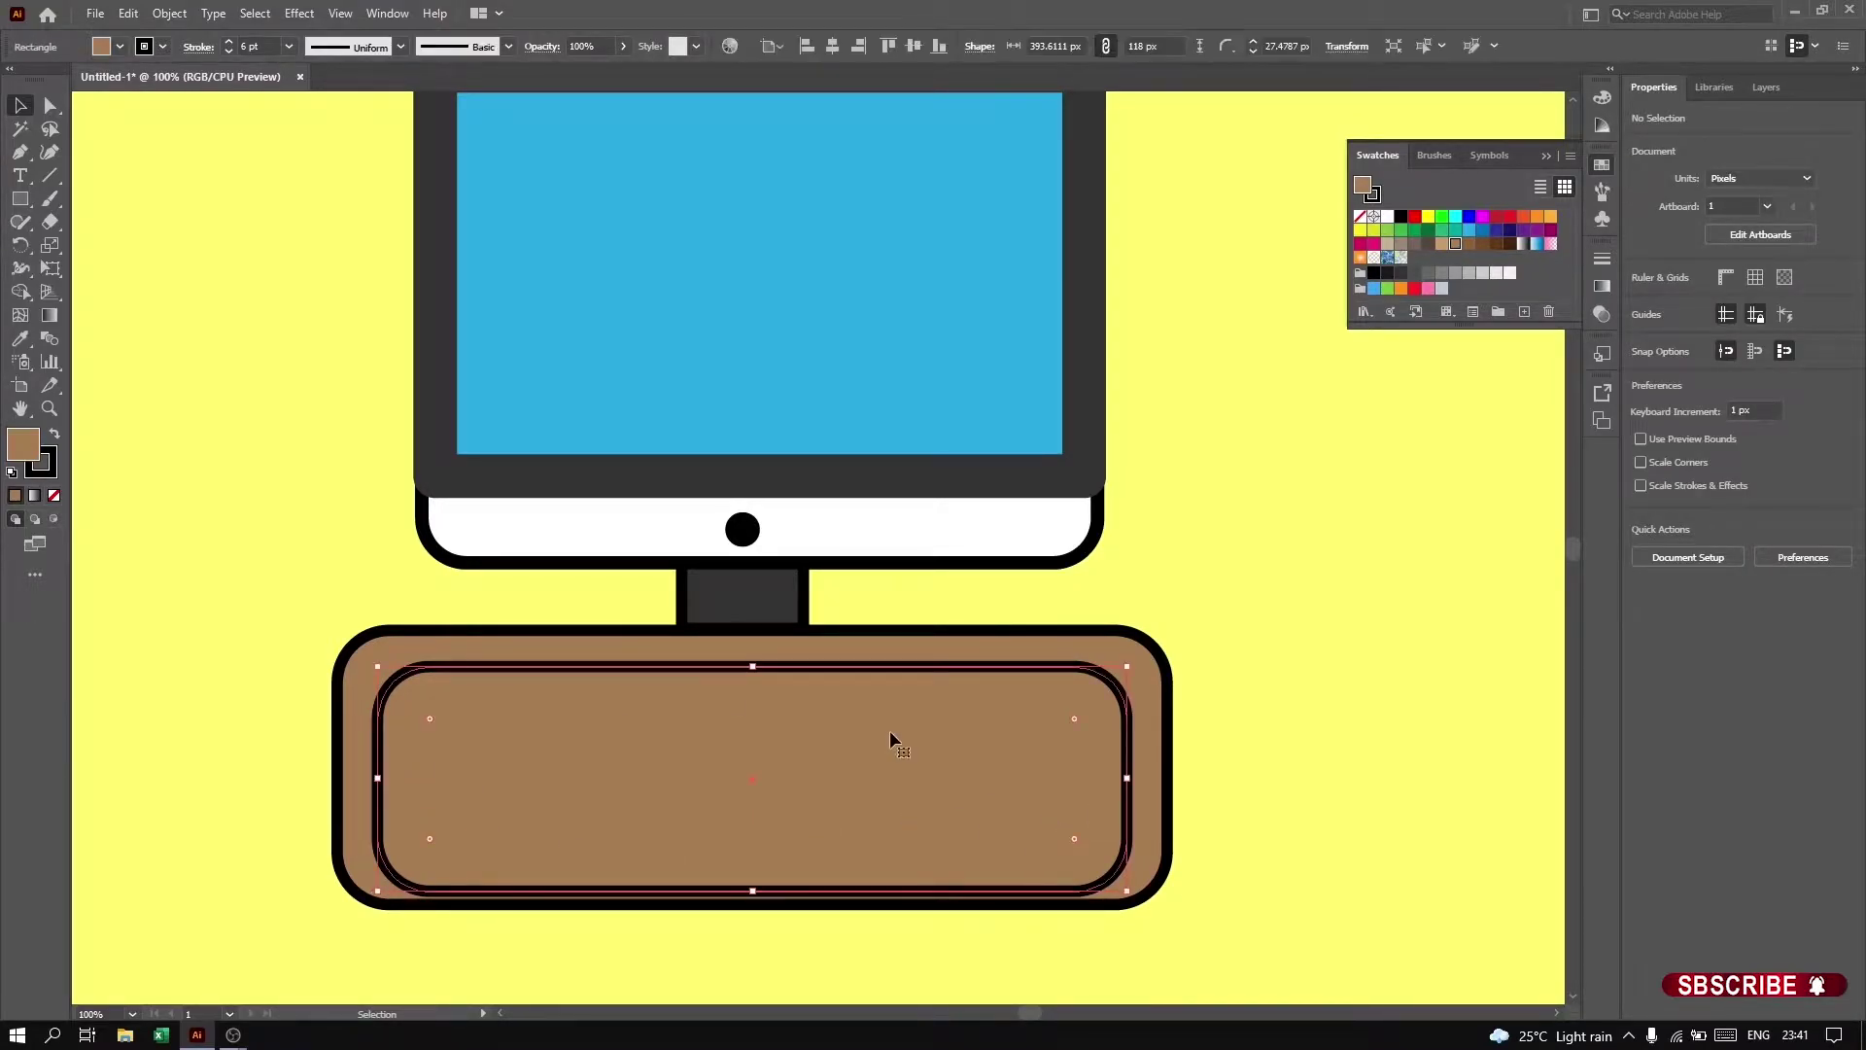
{"action": "left_click", "coordinate": [1234, 841]}
{"action": "left_click", "coordinate": [1168, 686]}
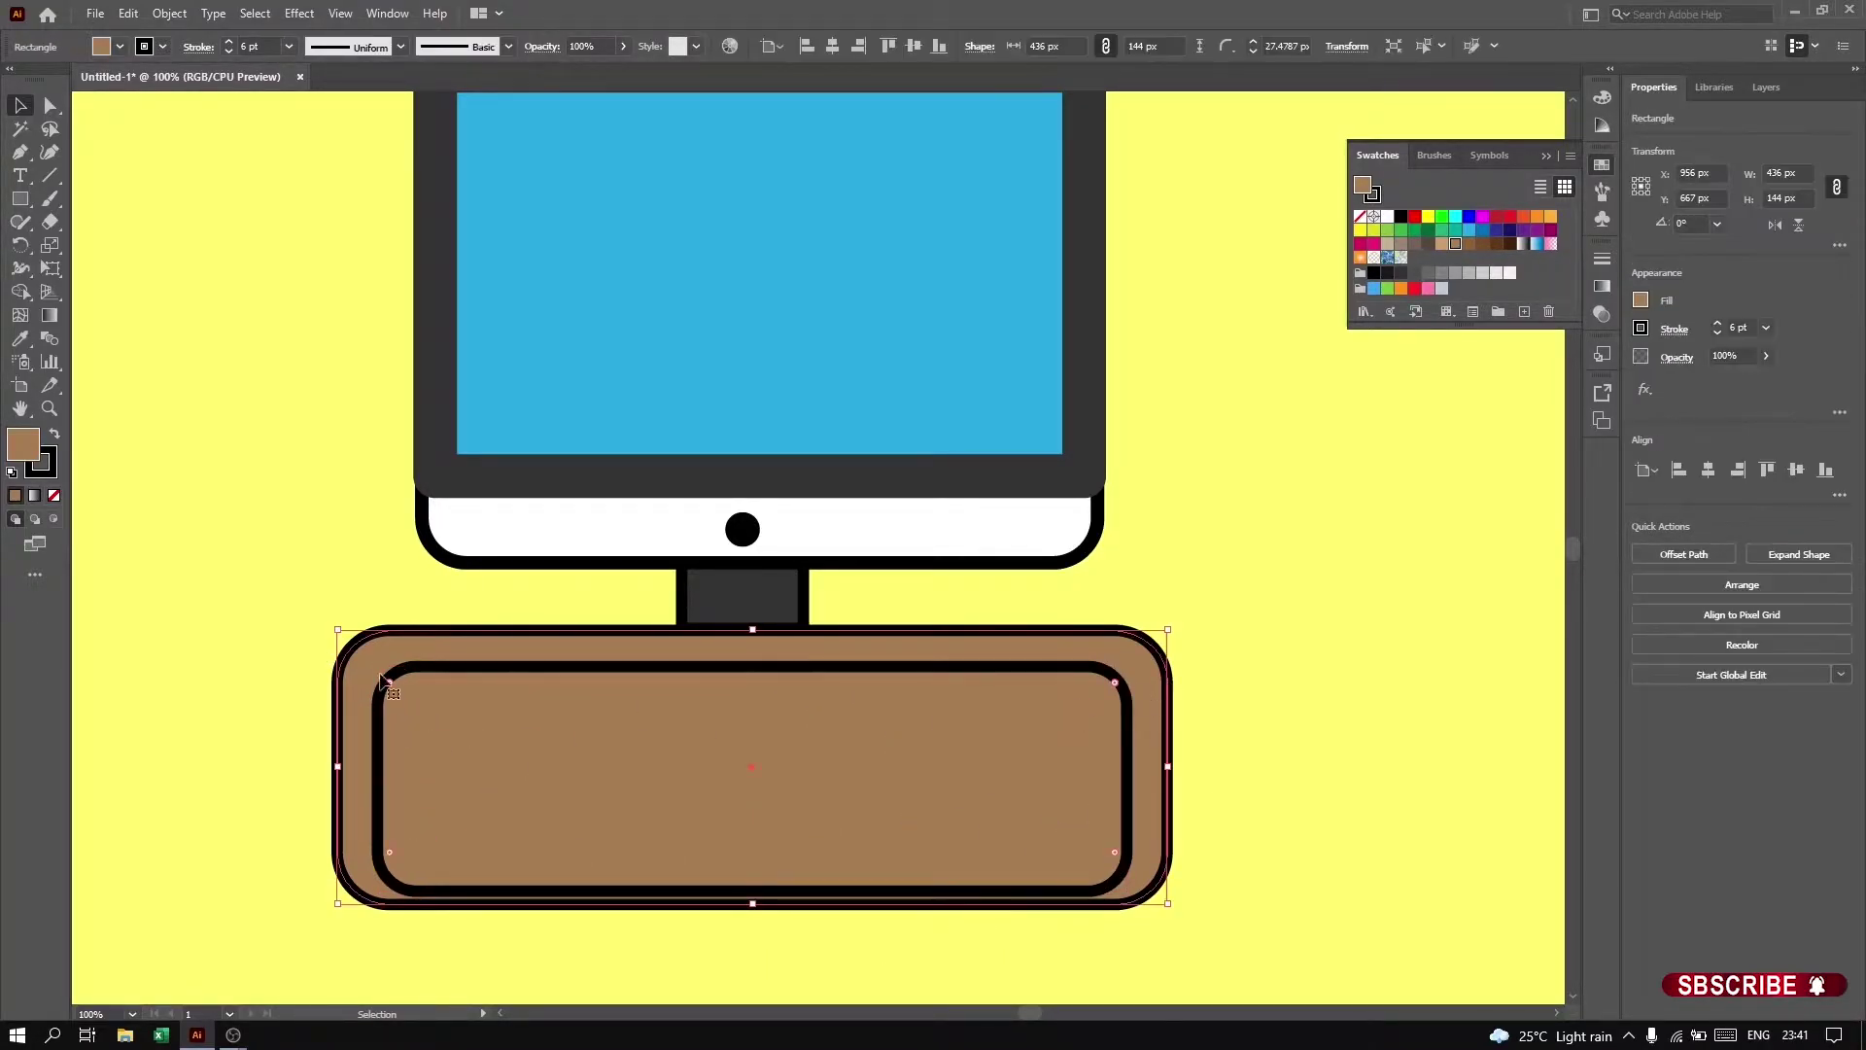
{"action": "left_click", "coordinate": [1236, 817]}
Step: Overlay a rectangle and Shape Builder-remove the lower region and band, leaving an arched stand
{"action": "key", "text": "m"}
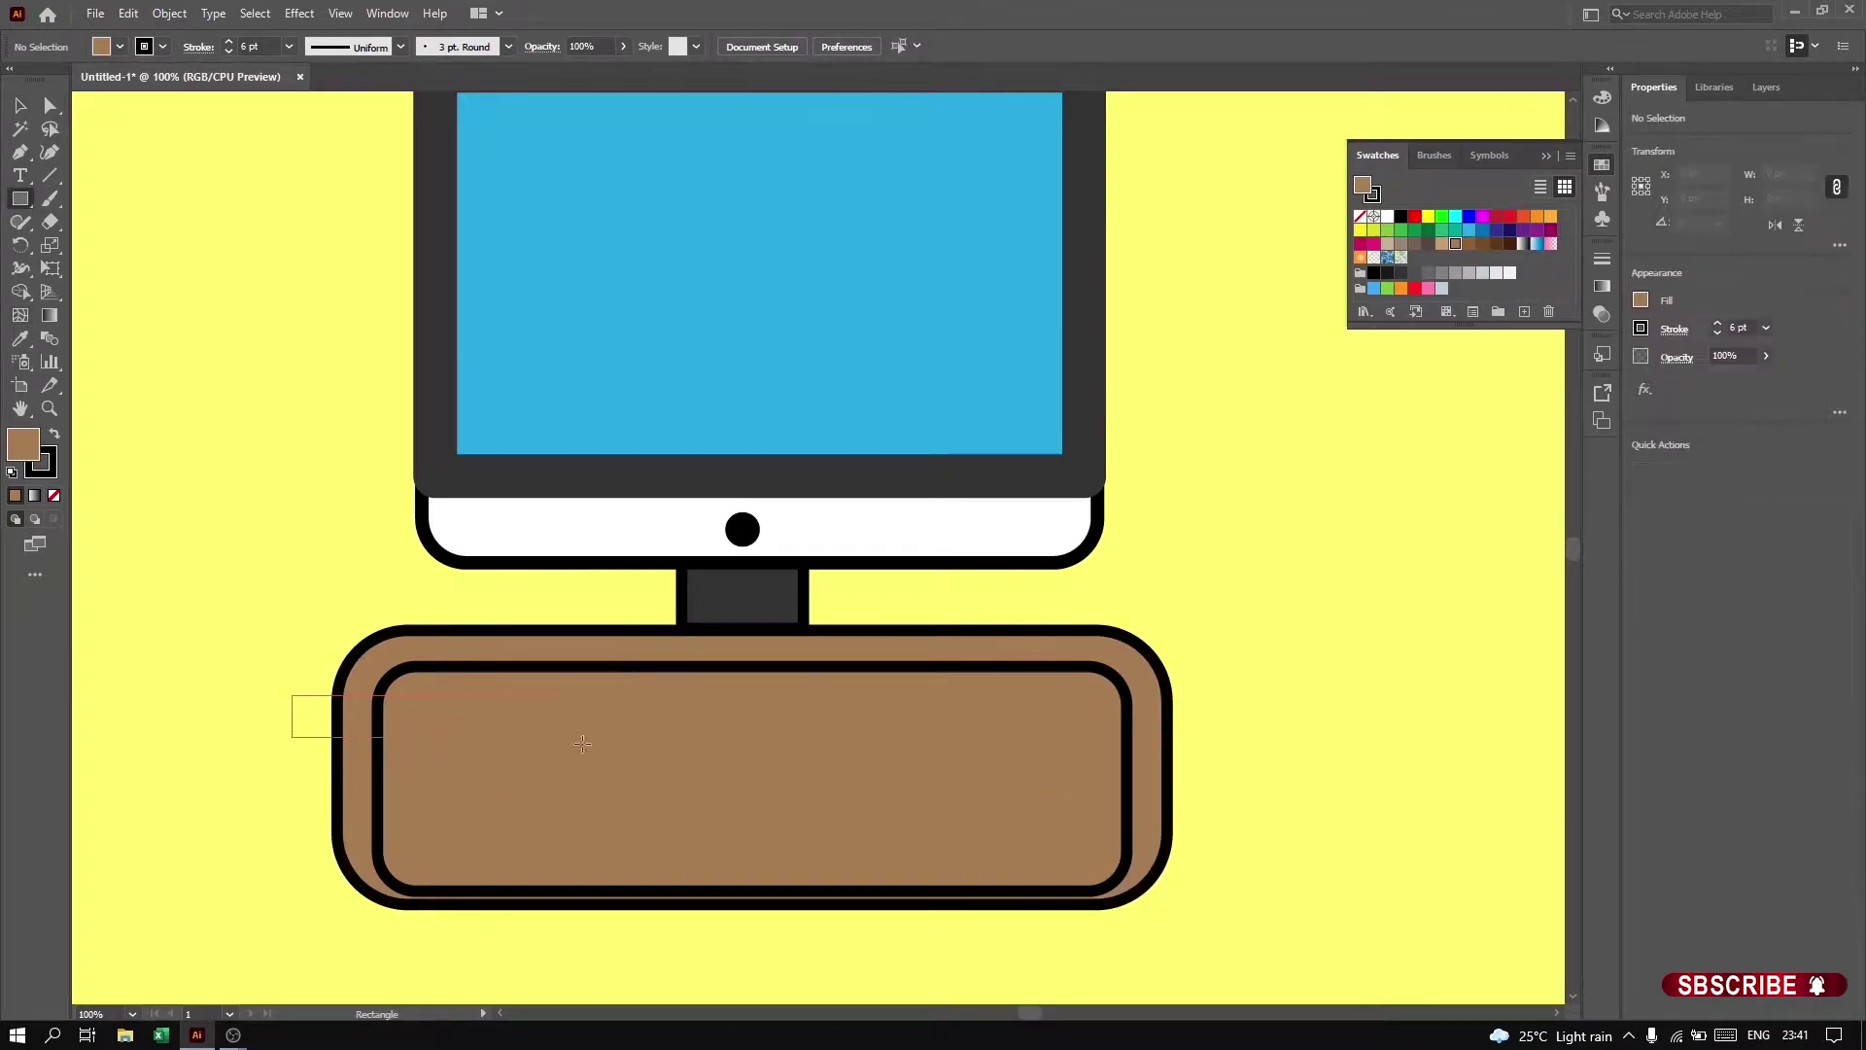
{"action": "left_click_drag", "start_coordinate": [292, 694], "coordinate": [1248, 945]}
{"action": "key", "text": "v"}
{"action": "key", "text": "shift+m"}
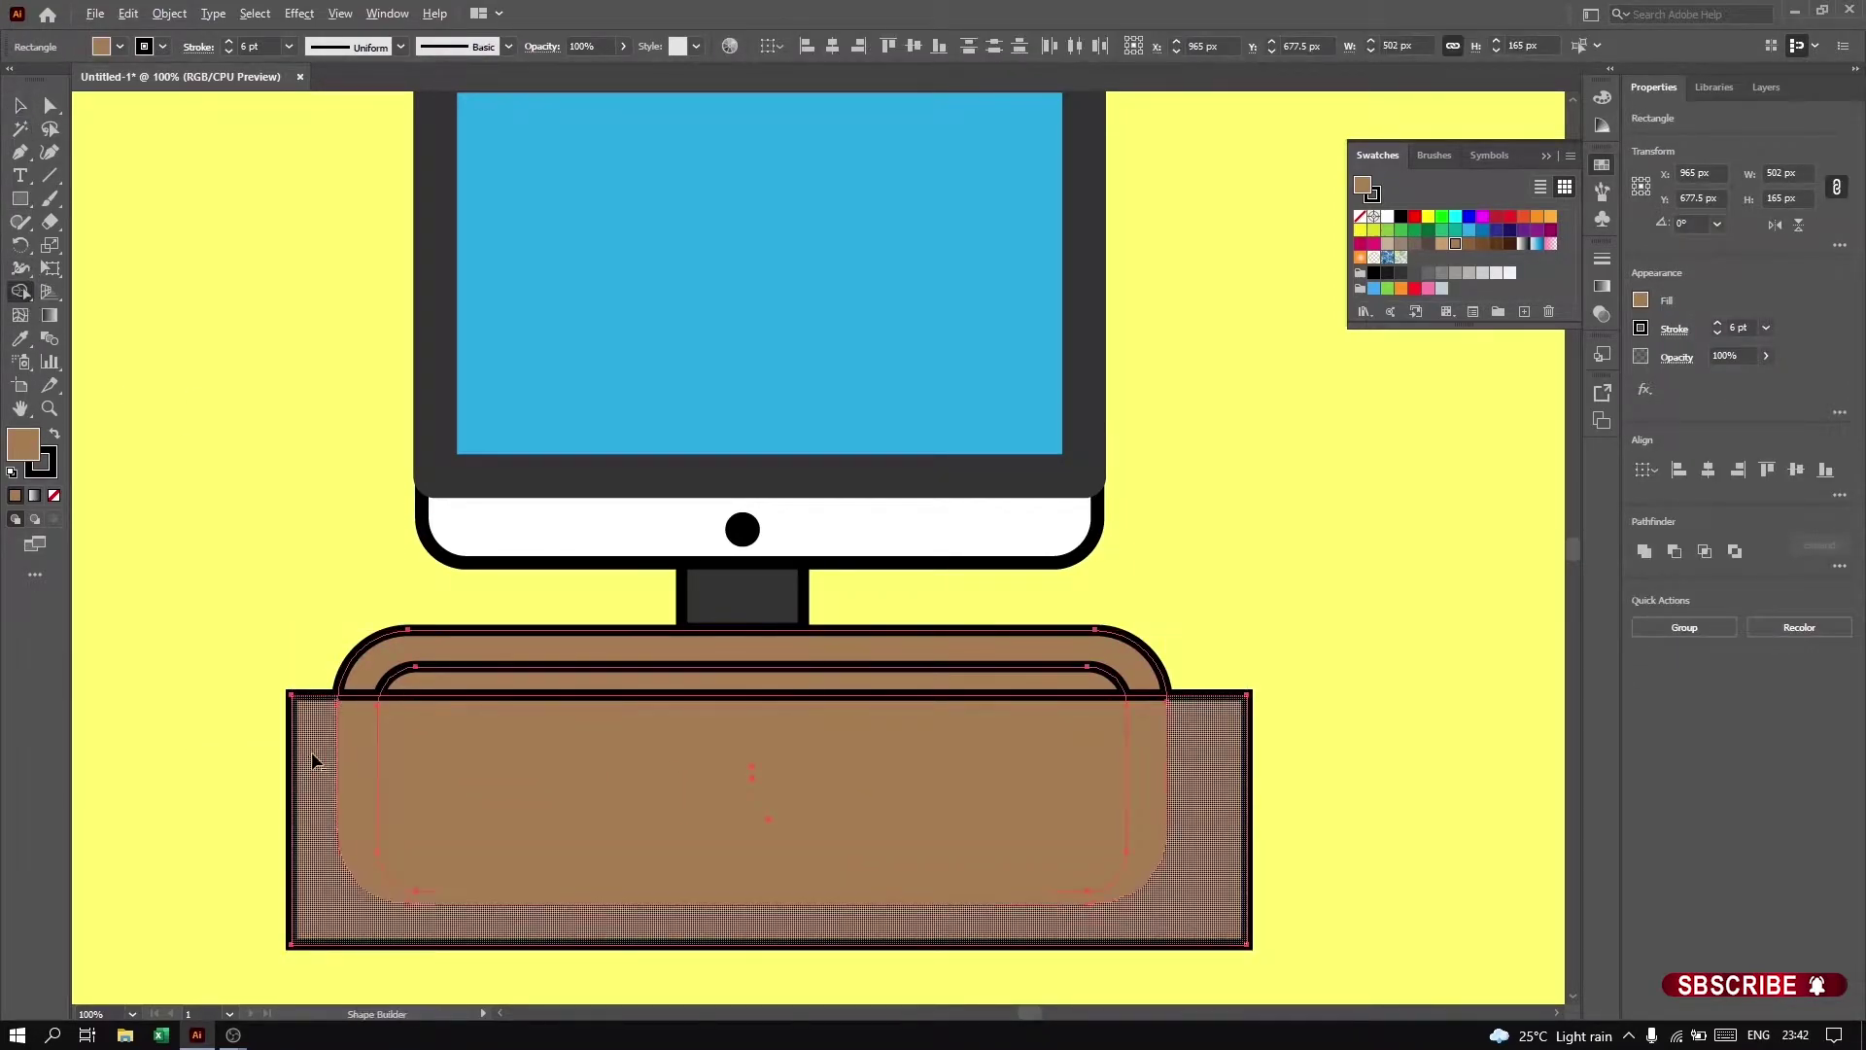
{"action": "left_click", "coordinate": [312, 749], "text": "alt"}
{"action": "left_click", "coordinate": [464, 690], "text": "alt"}
{"action": "key", "text": "v"}
{"action": "left_click", "coordinate": [347, 540]}
{"action": "left_click", "coordinate": [403, 671]}
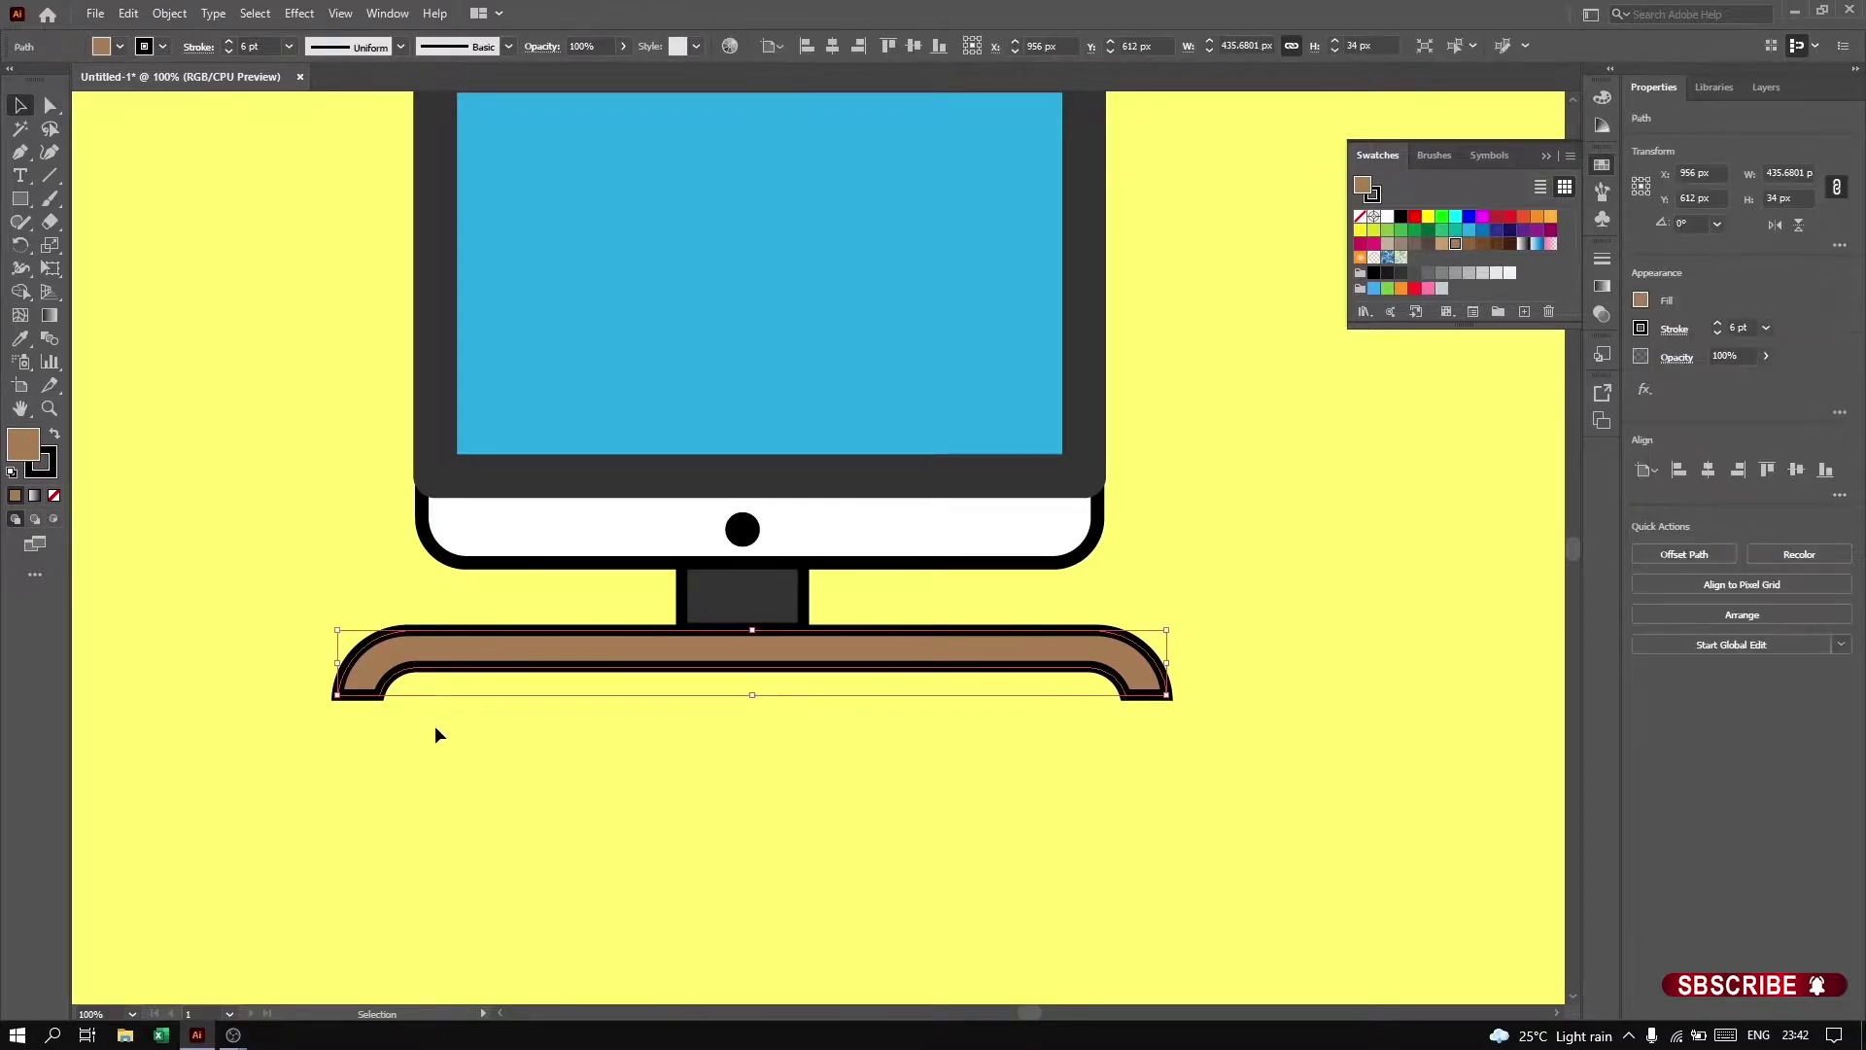
{"action": "left_click", "coordinate": [451, 709]}
{"action": "left_click", "coordinate": [369, 685]}
{"action": "left_click", "coordinate": [438, 767]}
Step: Draw a long thin white desktop bar with a 4 pt black outline, shortened evenly from both ends
{"action": "key", "text": "ctrl+minus"}
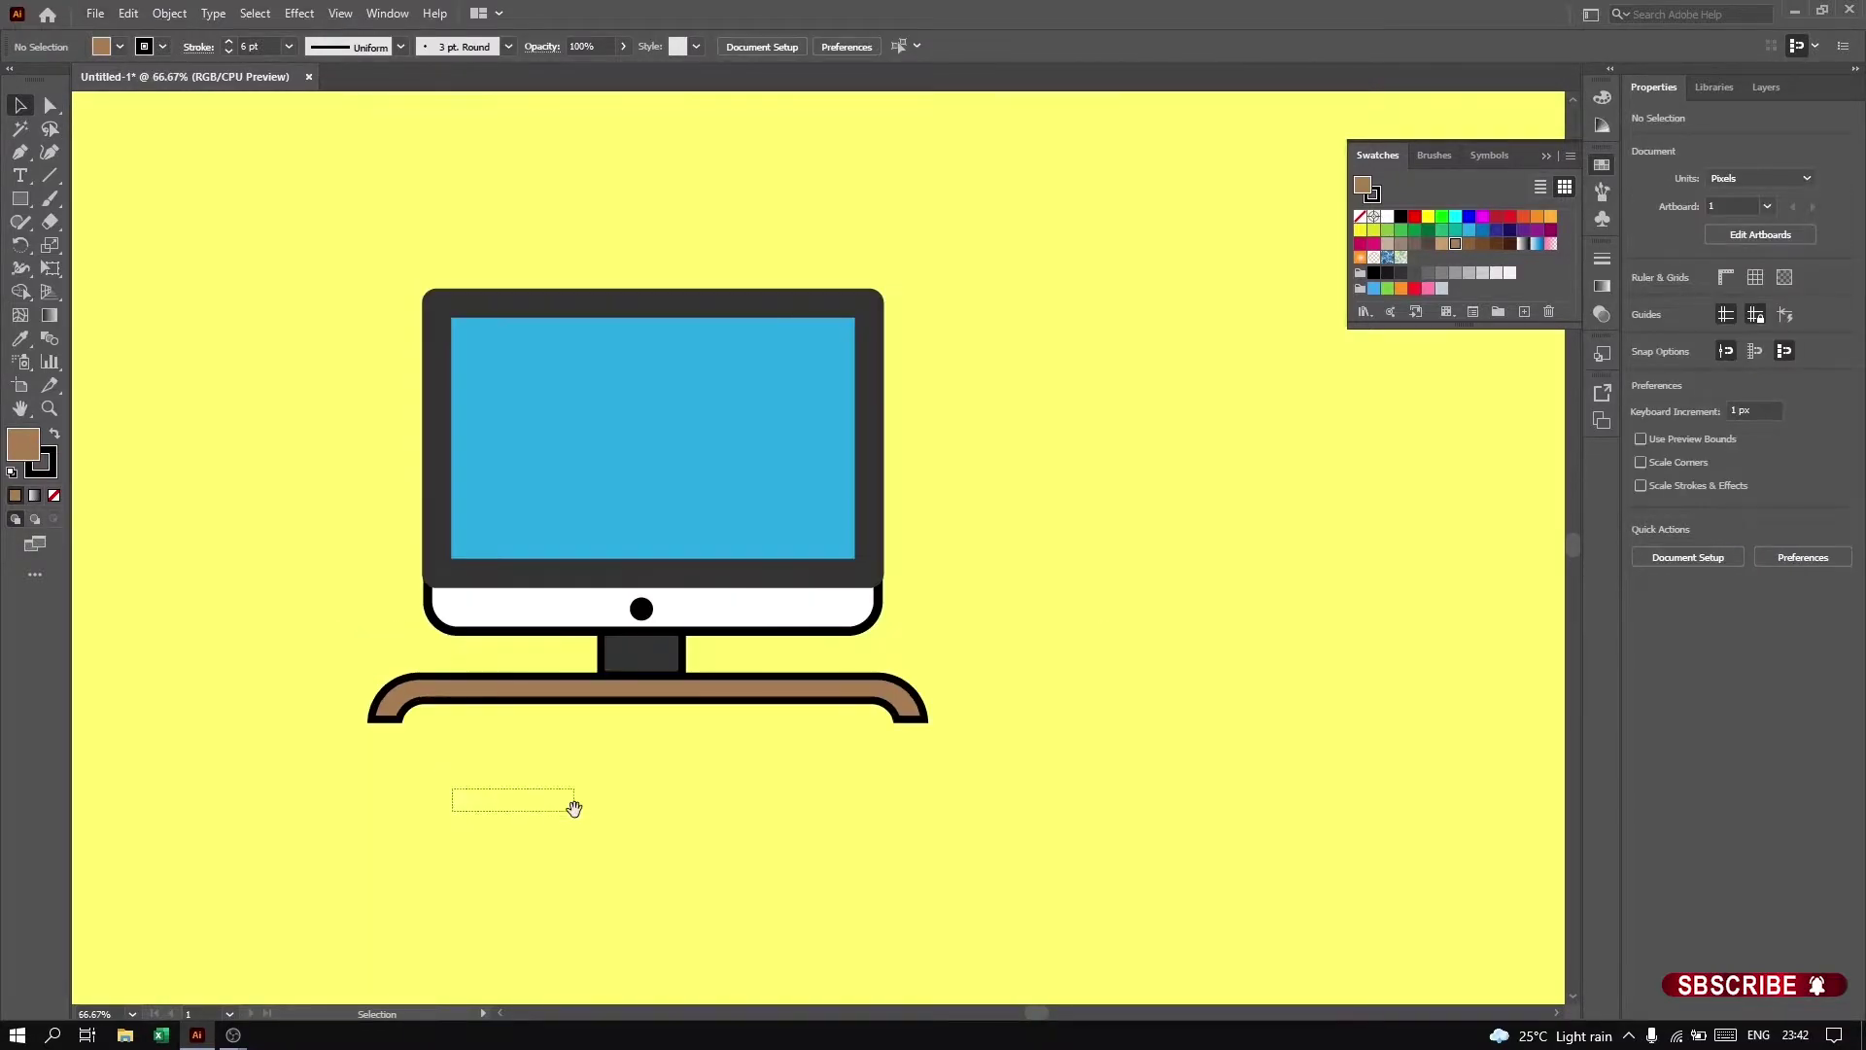
{"action": "left_click", "coordinate": [12, 473]}
{"action": "left_click", "coordinate": [20, 199]}
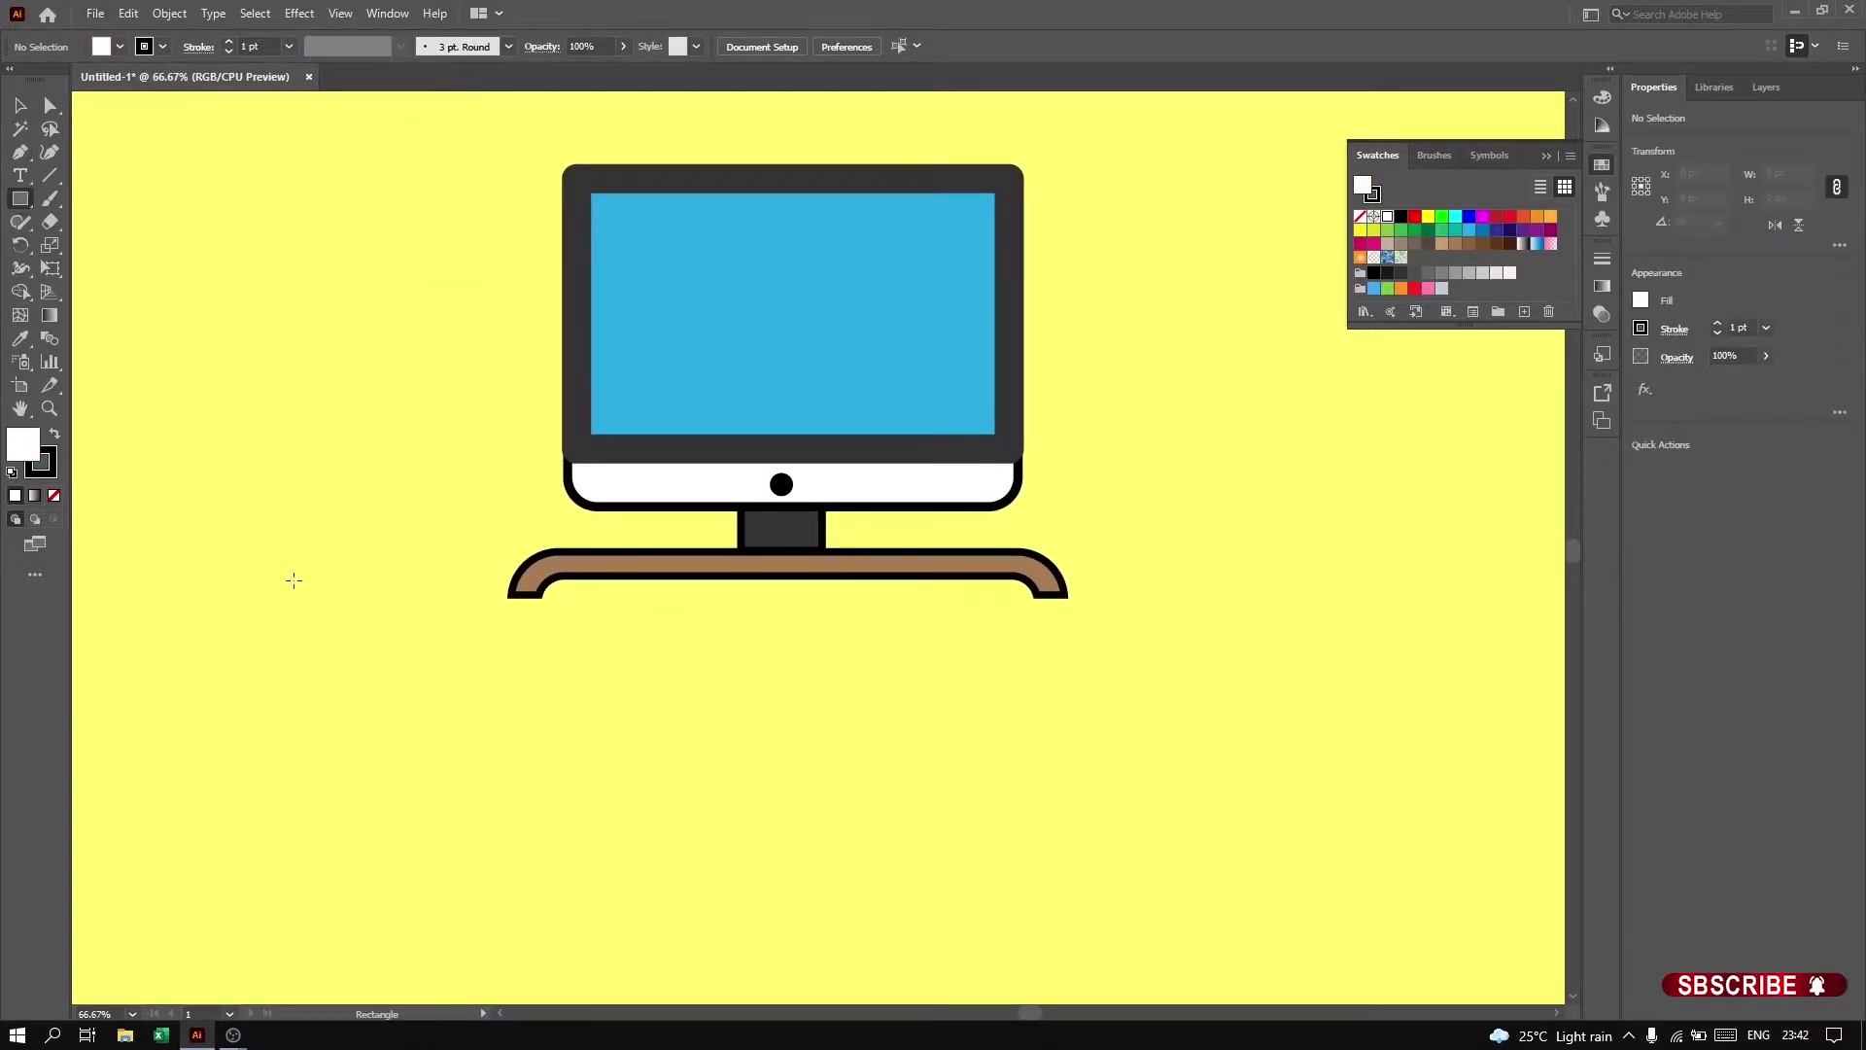
{"action": "left_click_drag", "start_coordinate": [275, 585], "coordinate": [1301, 616]}
{"action": "key", "text": "v"}
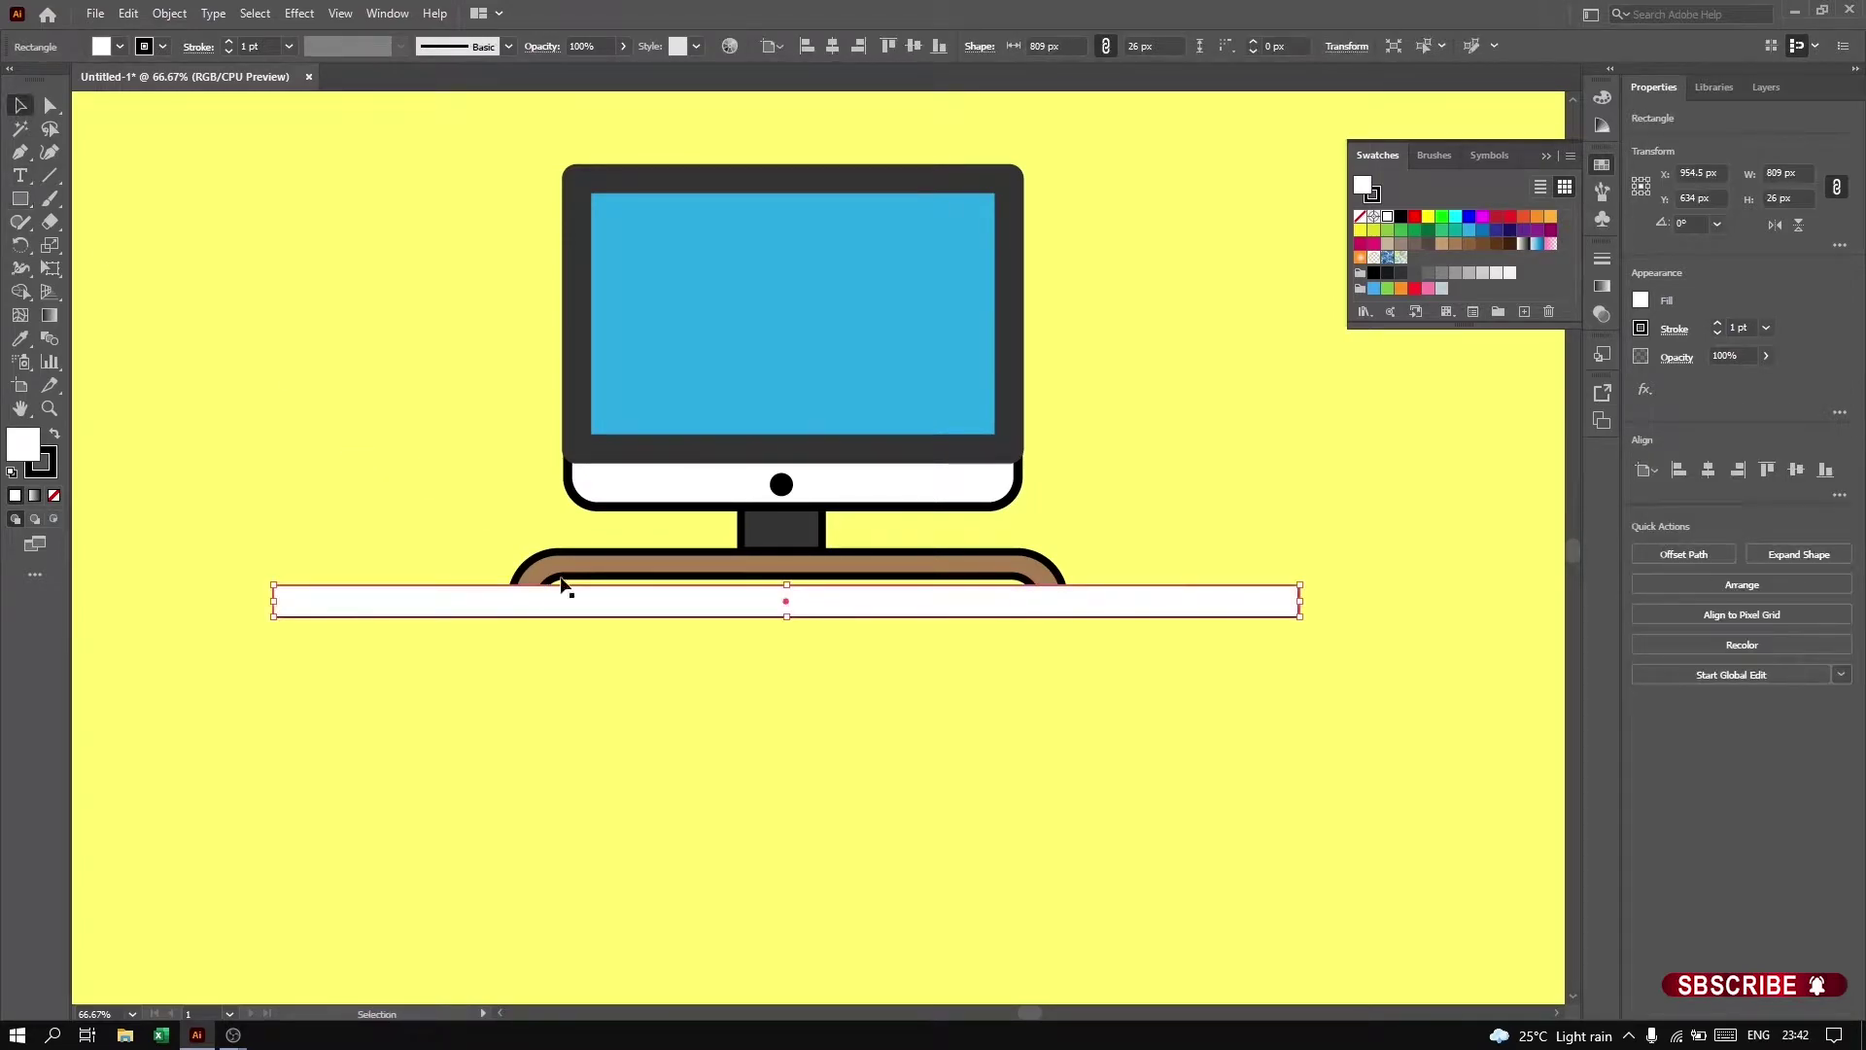
{"action": "left_click_drag", "start_coordinate": [793, 586], "coordinate": [792, 590]}
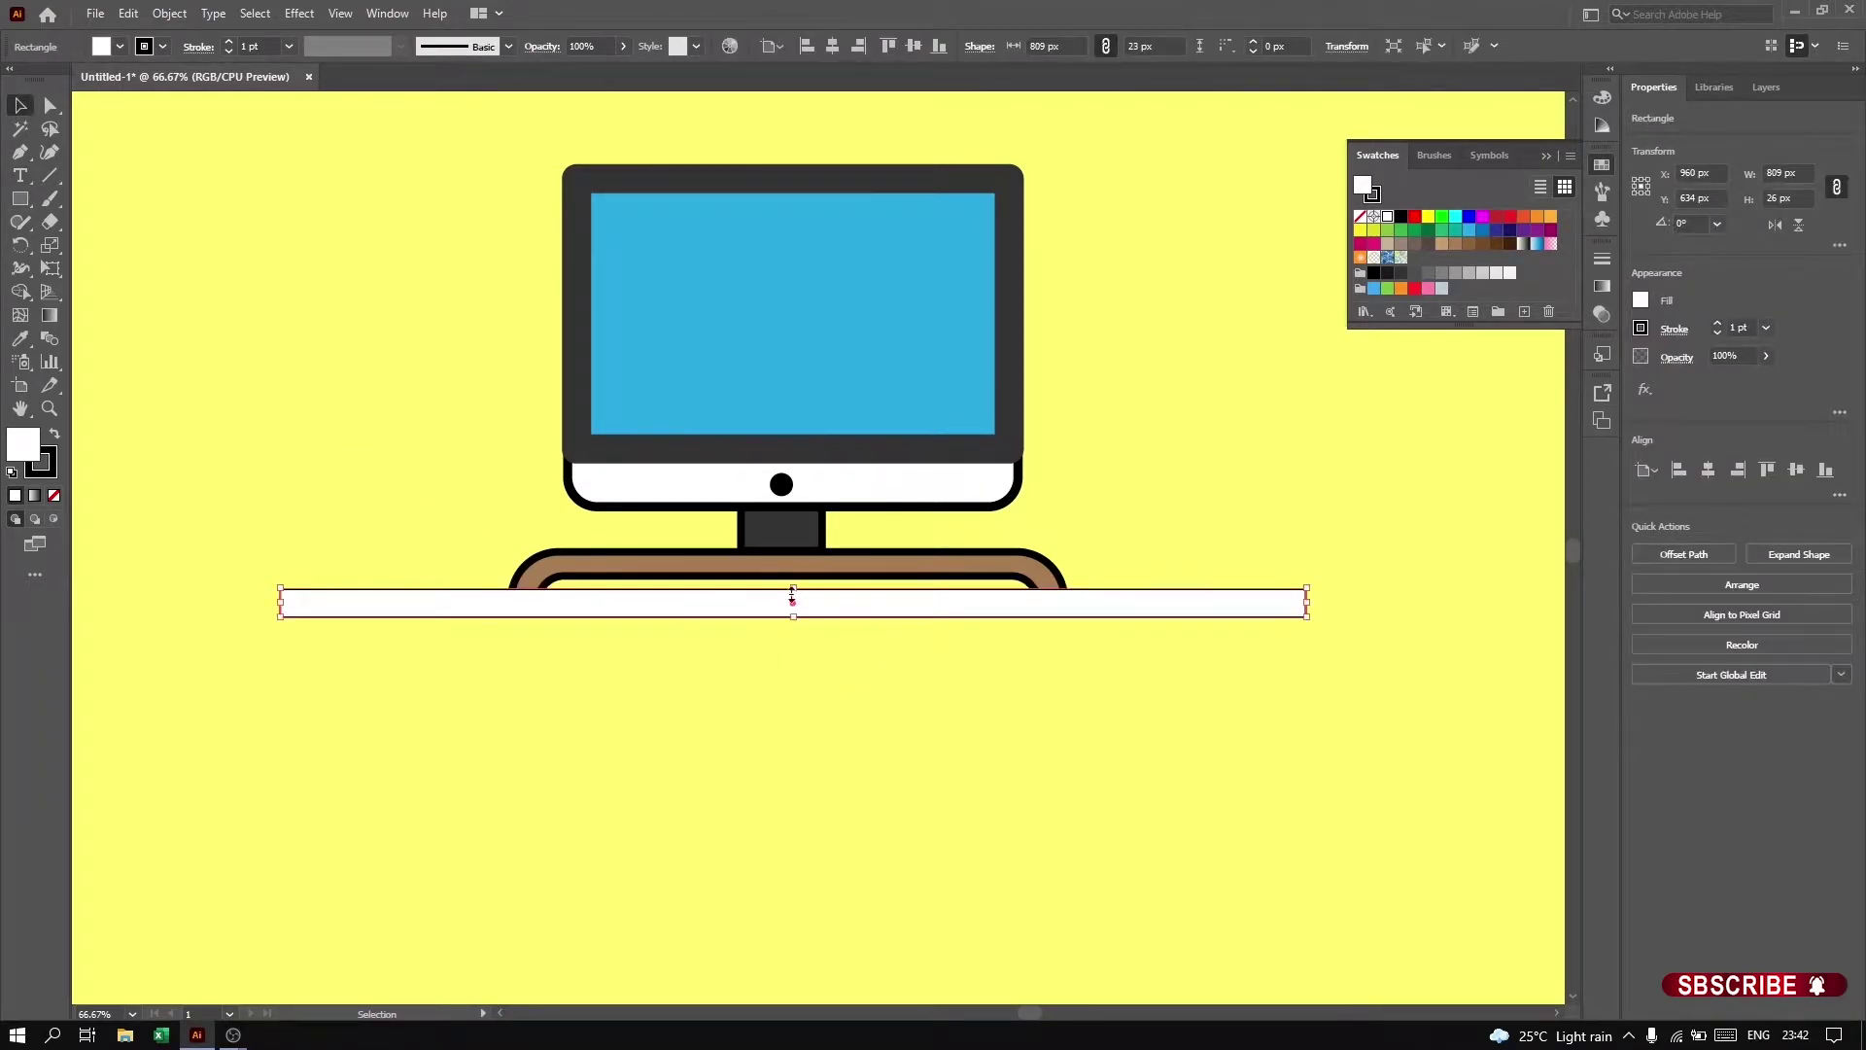
{"action": "left_click", "coordinate": [1718, 323]}
{"action": "left_click", "coordinate": [1717, 323]}
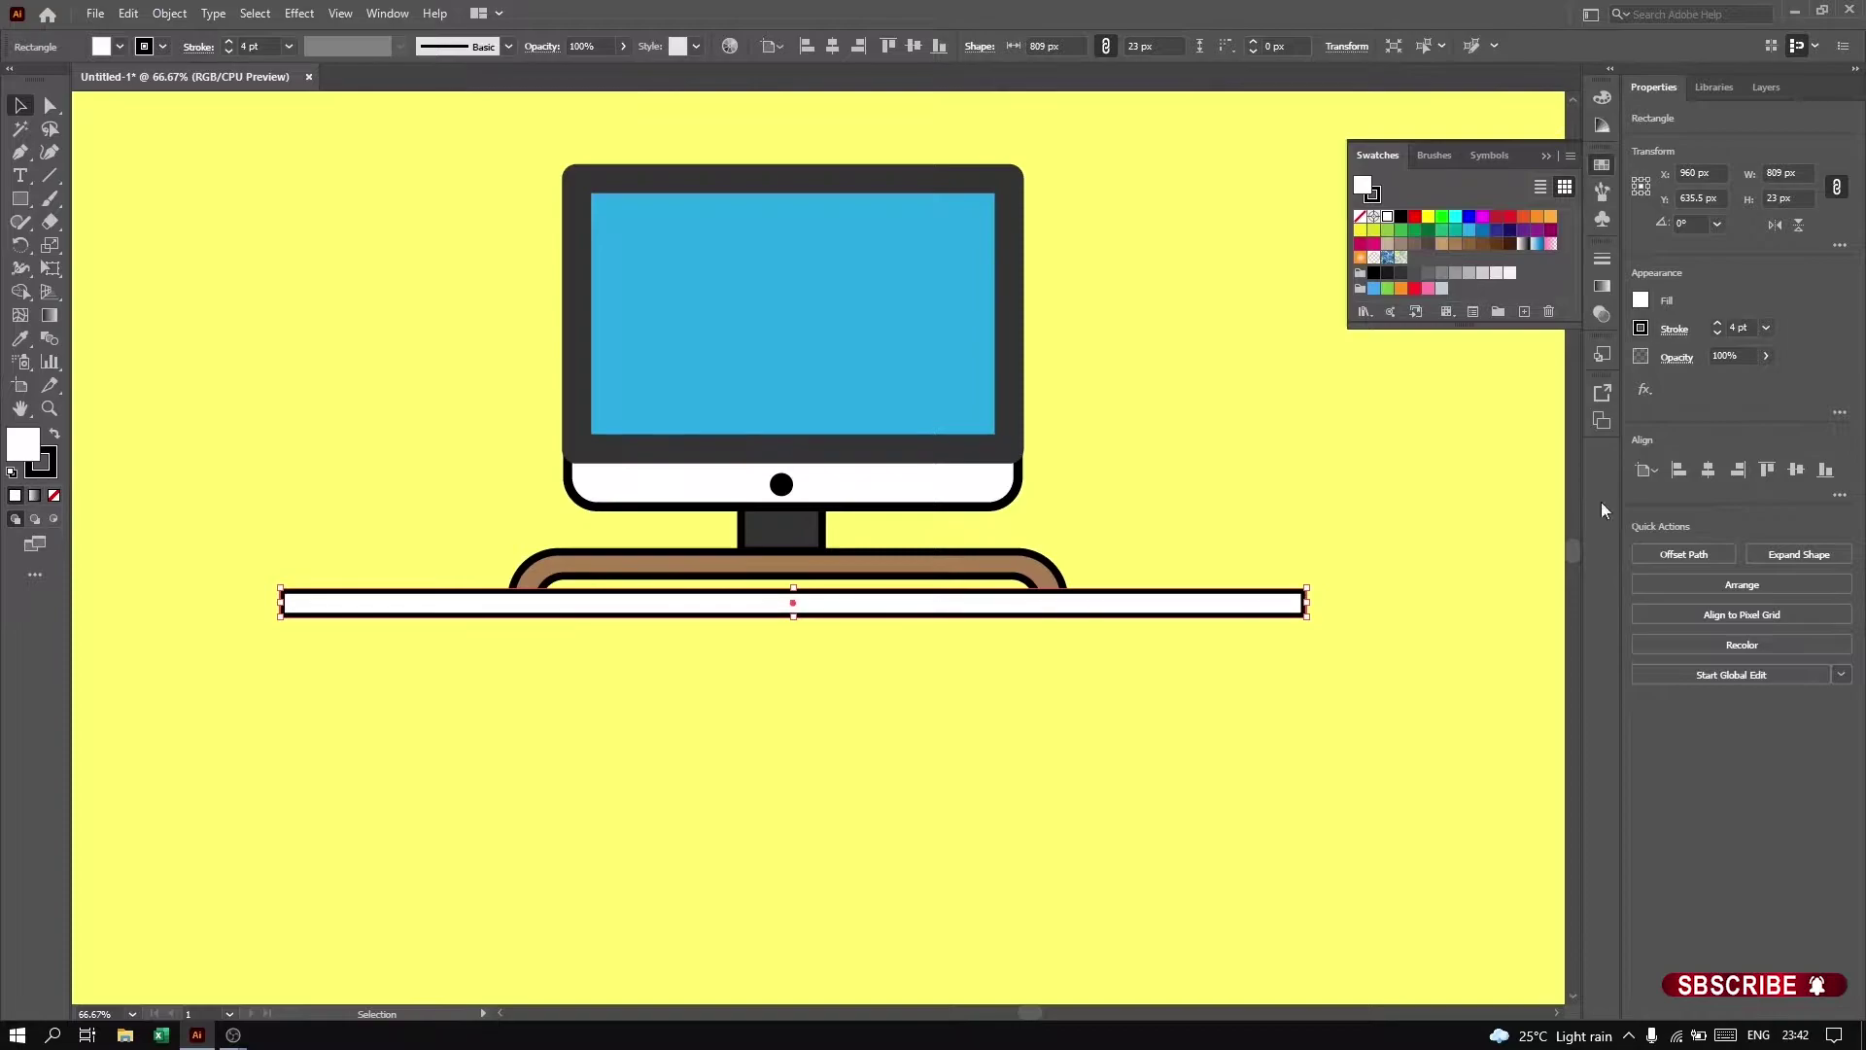
{"action": "left_click", "coordinate": [1261, 724]}
{"action": "left_click", "coordinate": [309, 602]}
{"action": "mouse_move", "coordinate": [281, 603]}
{"action": "left_mouse_down"}
{"action": "mouse_move", "coordinate": [366, 605]}
{"action": "mouse_move", "coordinate": [631, 949]}
{"action": "left_mouse_up"}
{"action": "key", "text": "m"}
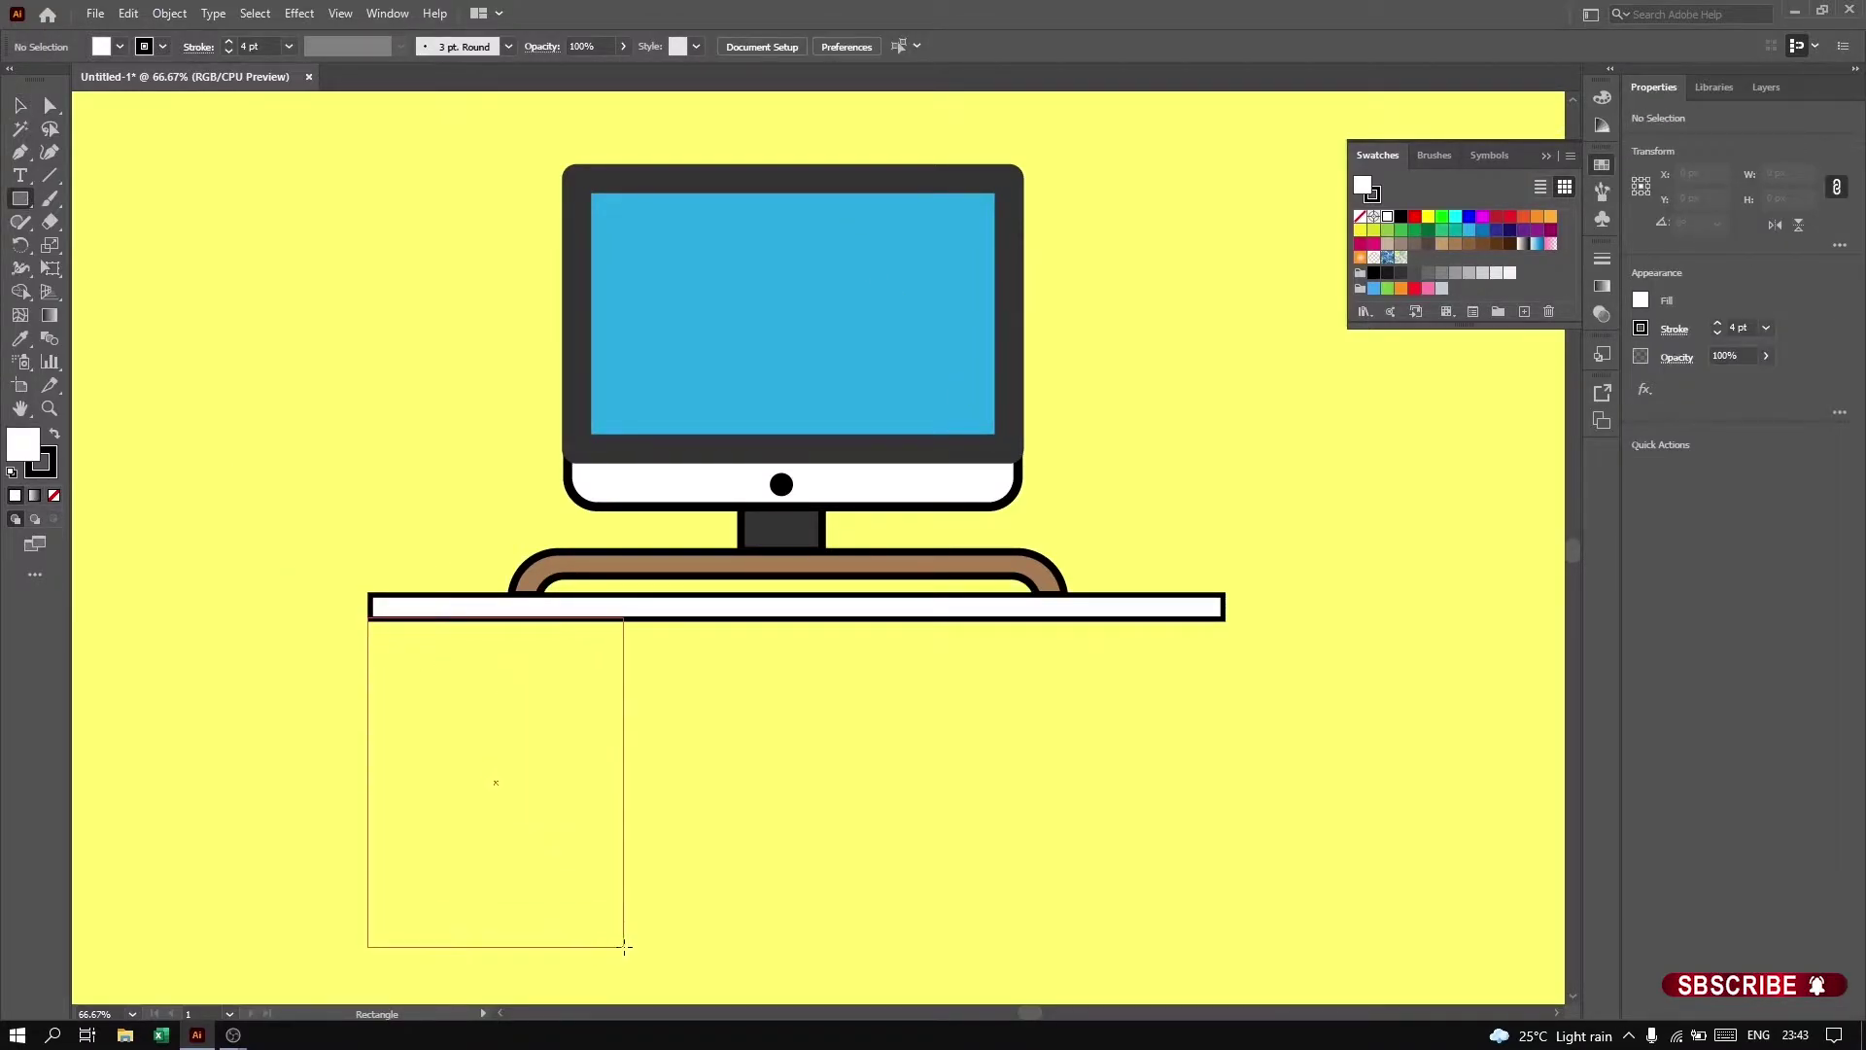
Step: Add a taller inset panel inside the white cabinet rectangle
{"action": "left_click", "coordinate": [19, 104]}
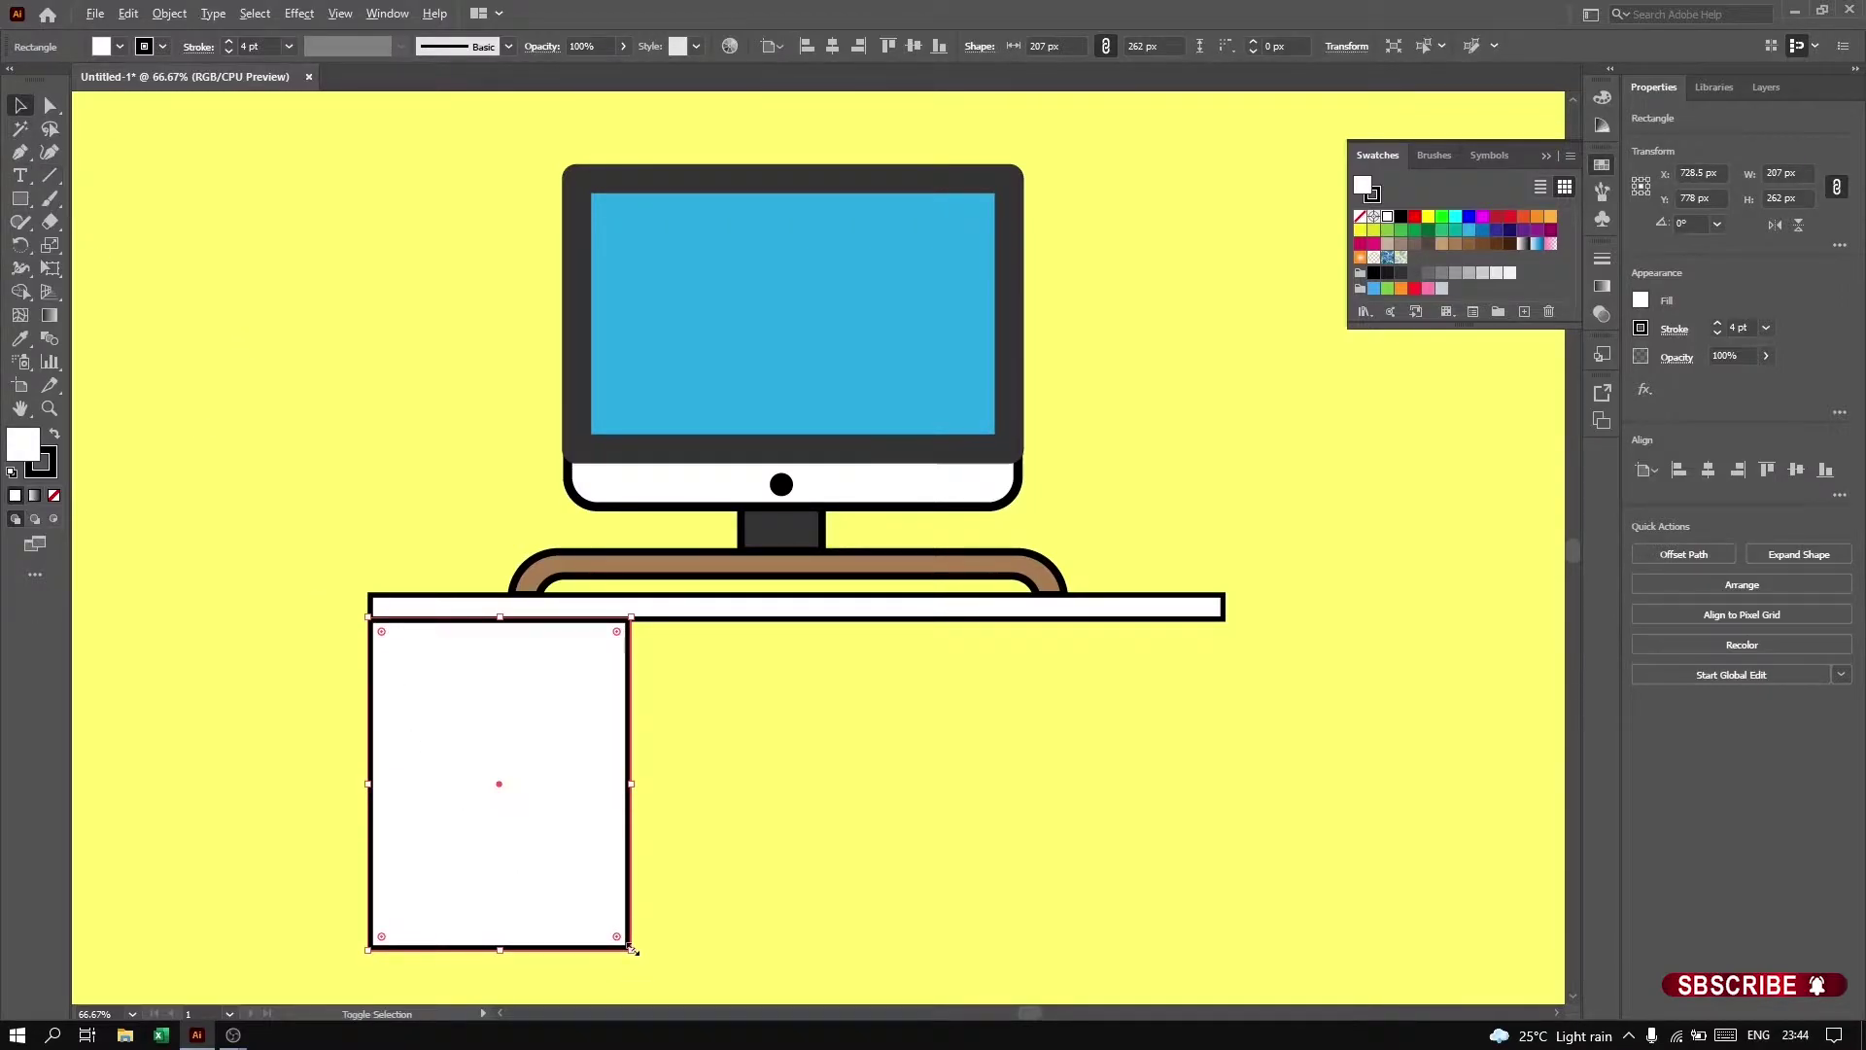
{"action": "left_click_drag", "start_coordinate": [632, 950], "coordinate": [602, 914]}
{"action": "left_click_drag", "start_coordinate": [501, 653], "coordinate": [502, 641]}
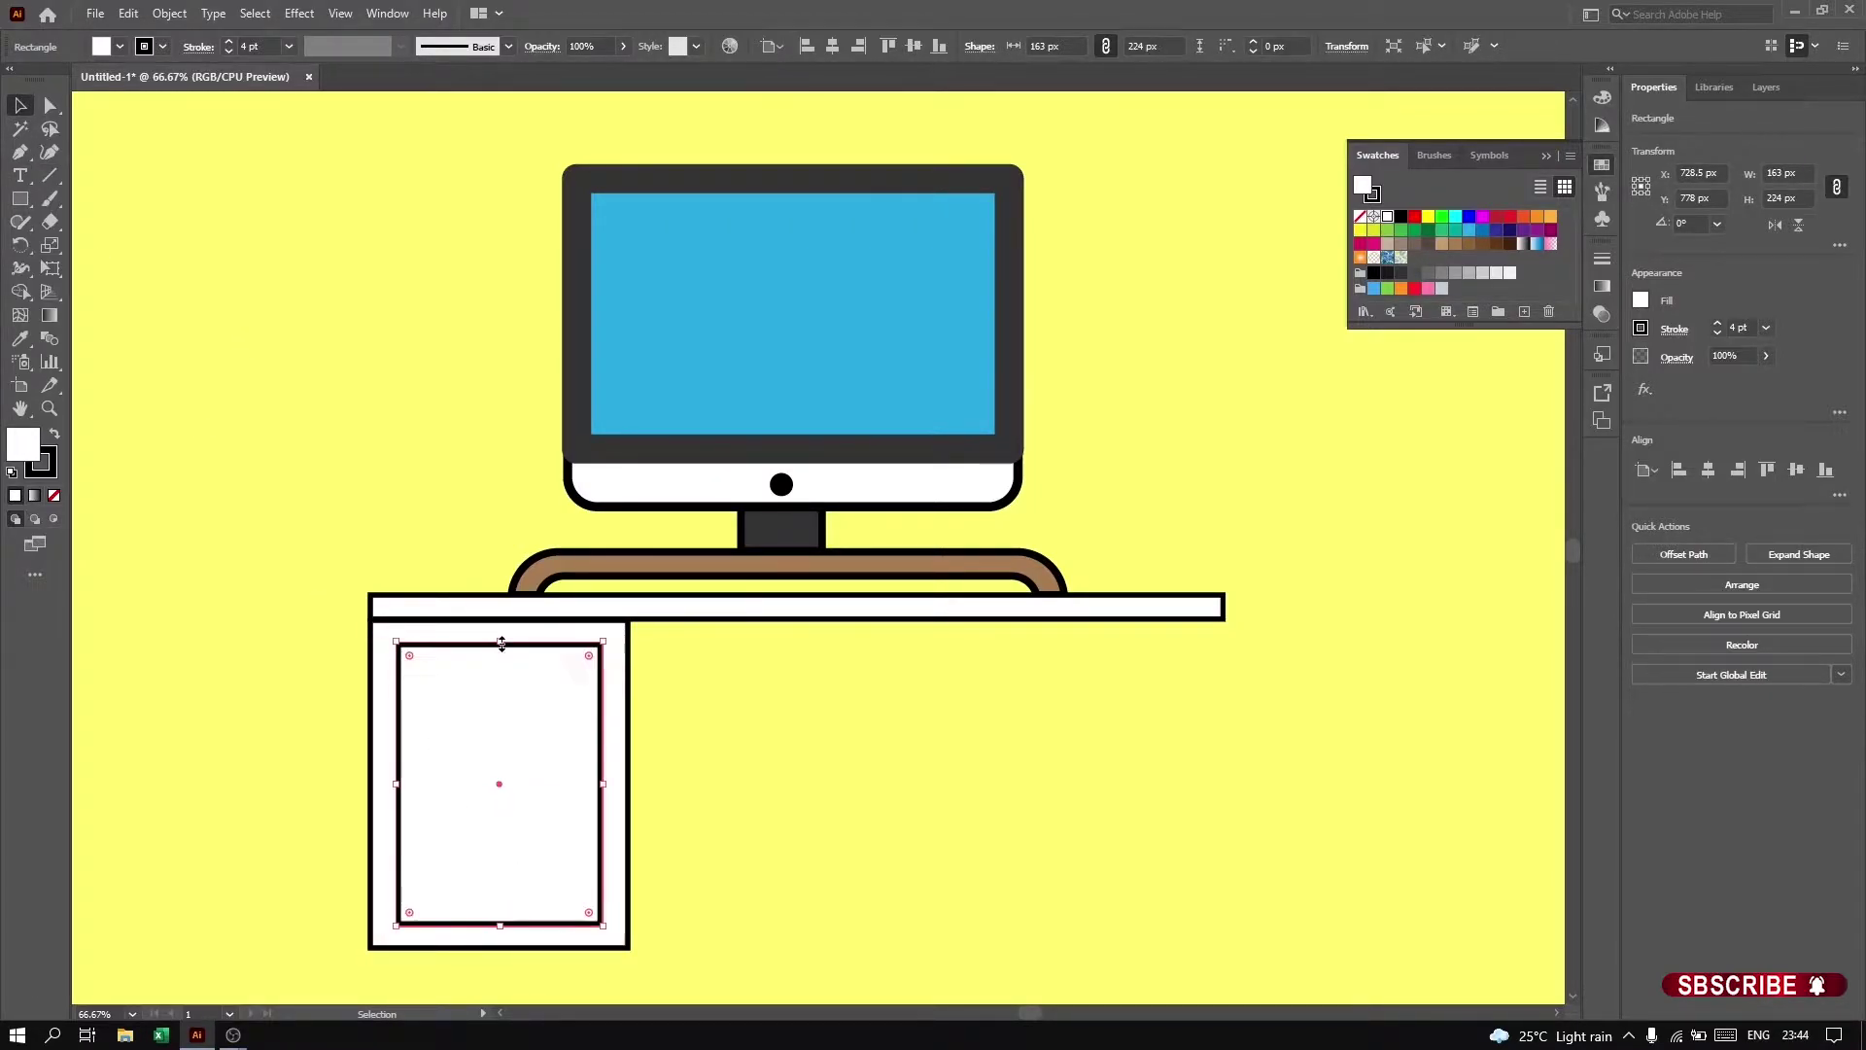
{"action": "left_click", "coordinate": [693, 764]}
Step: Add three divider lines splitting the cabinet into four drawers, adjusting their spacing
{"action": "key", "text": "backslash"}
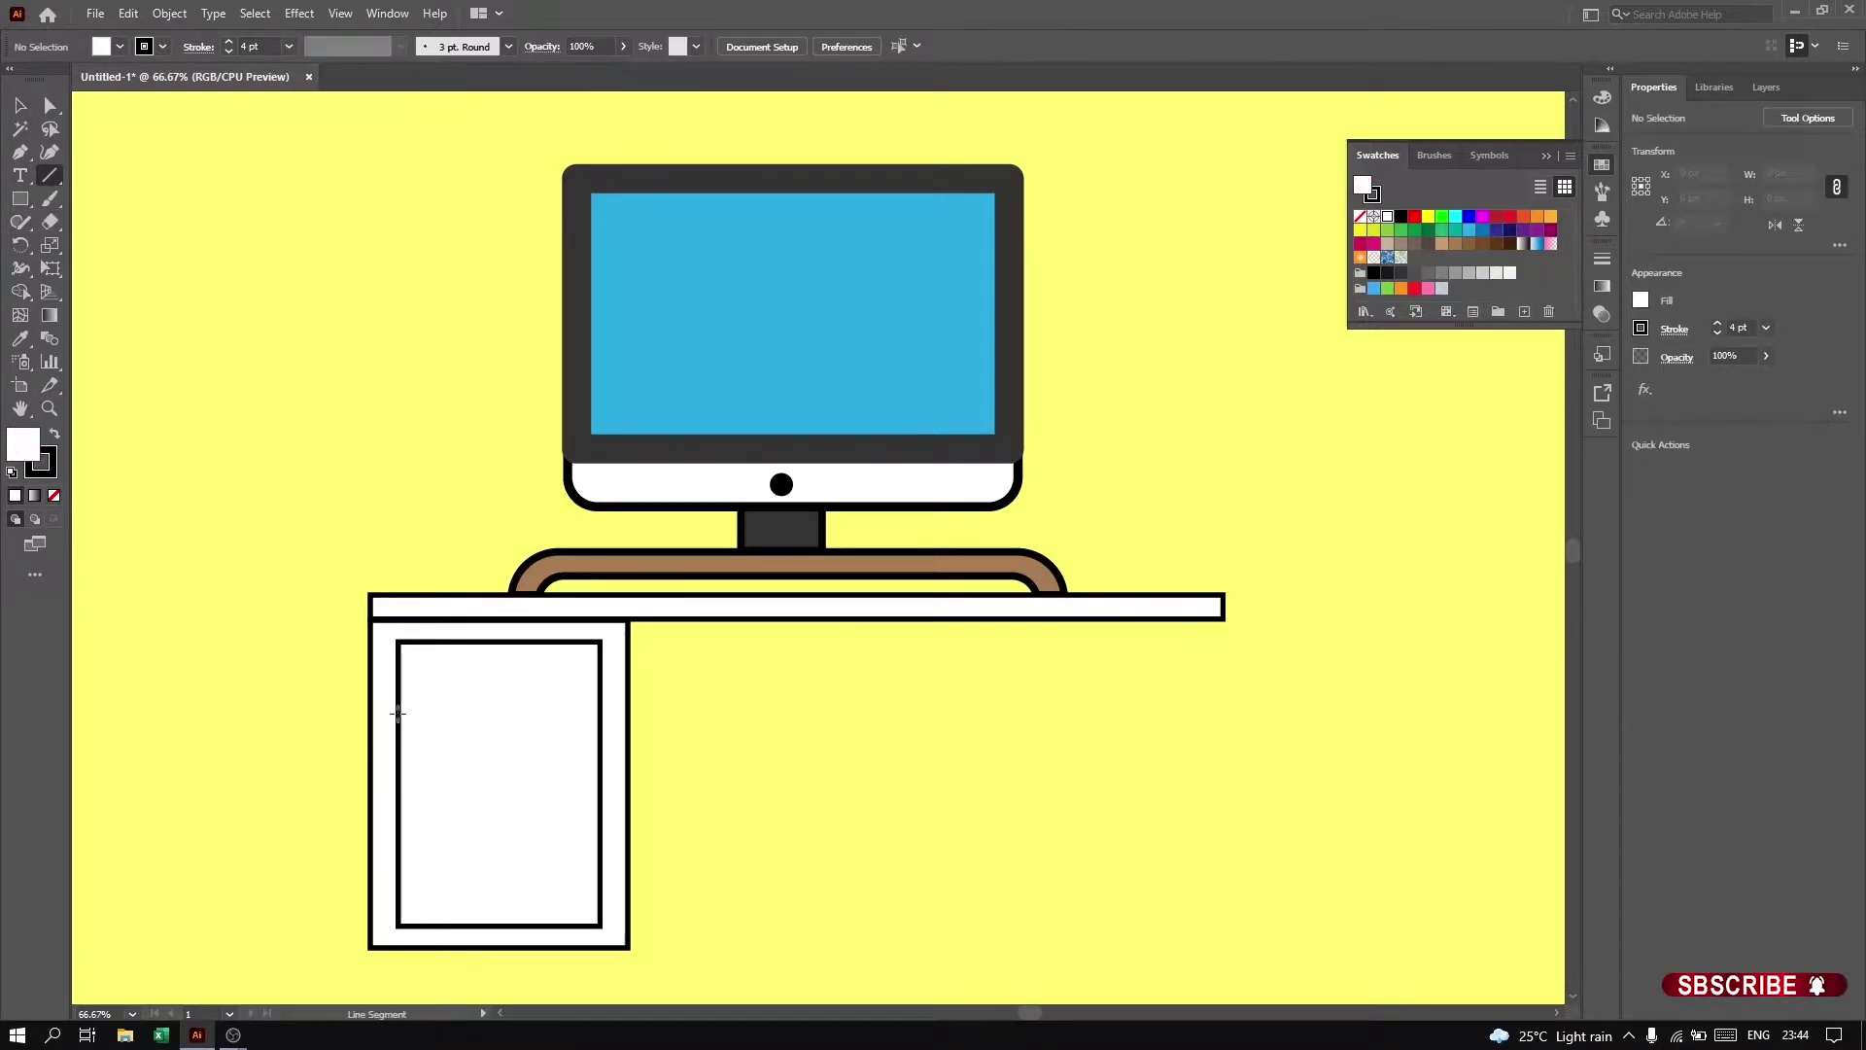
{"action": "key", "text": "v"}
{"action": "left_click_drag", "start_coordinate": [601, 707], "coordinate": [498, 799]}
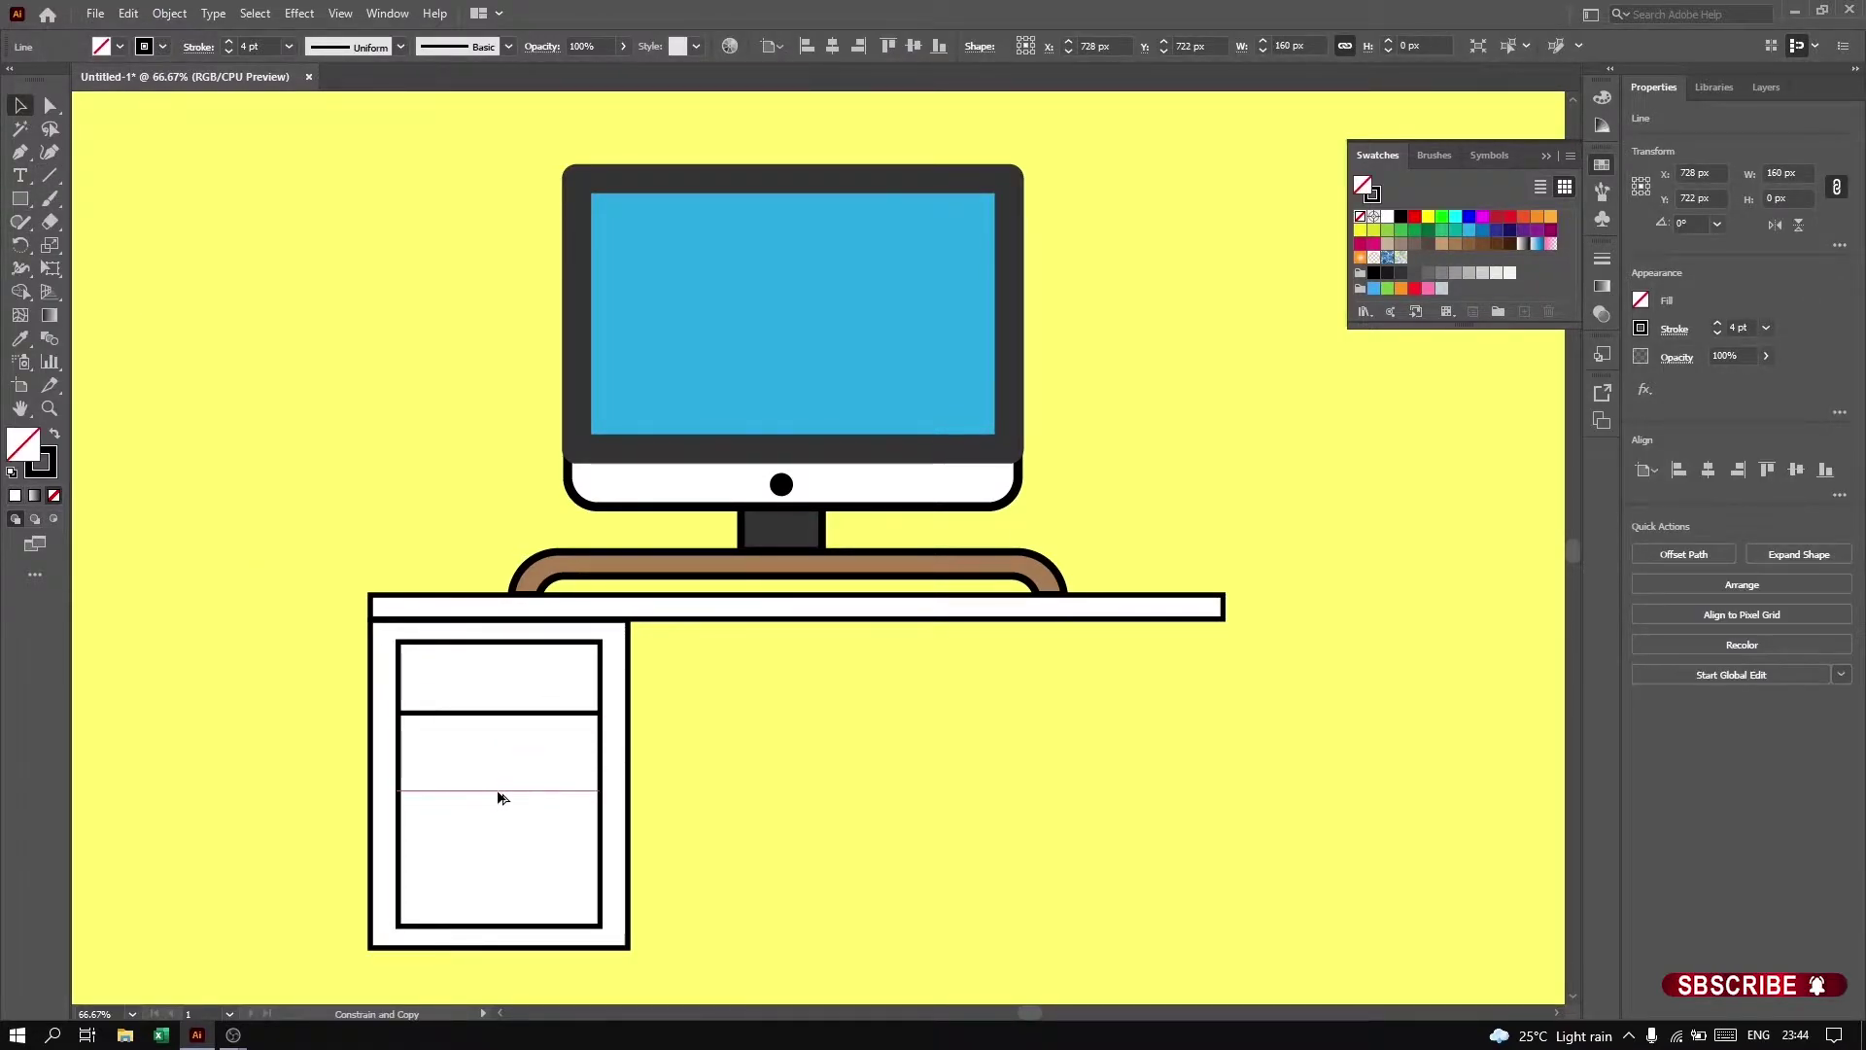
{"action": "key", "text": "ctrl+d"}
{"action": "left_click", "coordinate": [658, 826]}
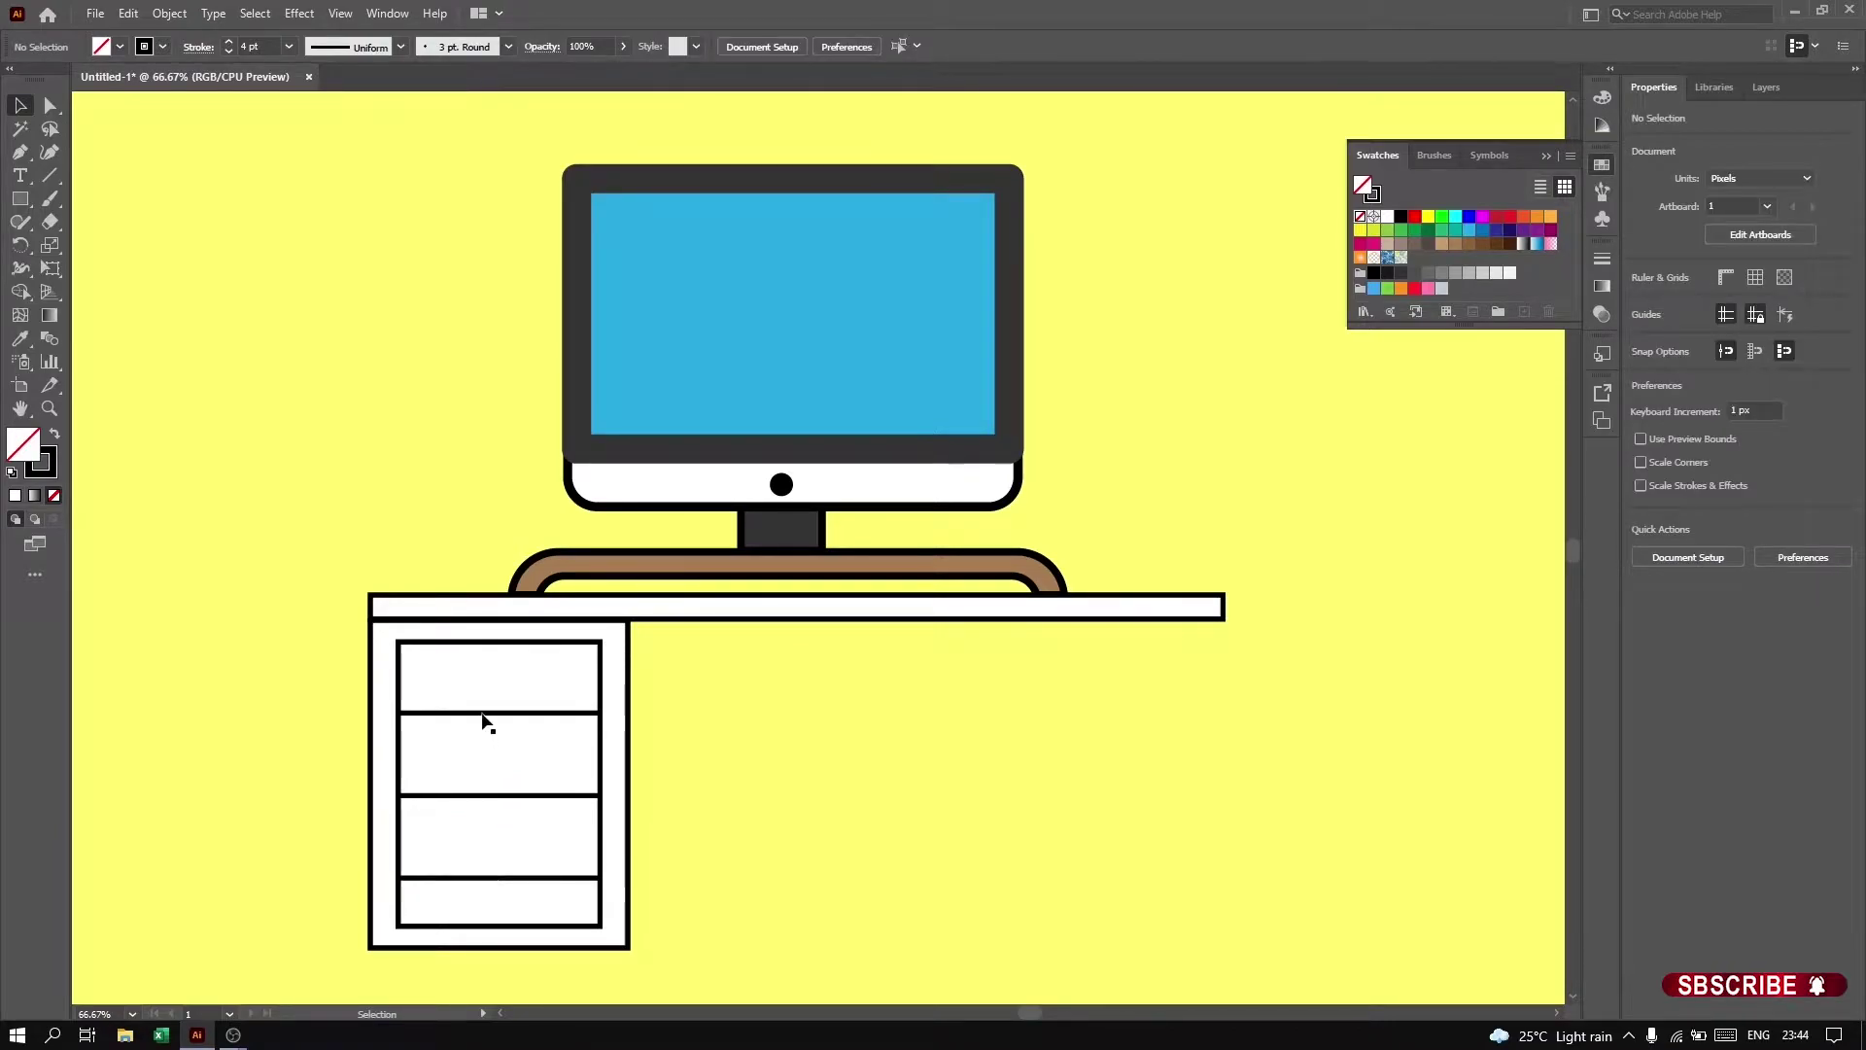
{"action": "left_click_drag", "start_coordinate": [487, 715], "coordinate": [486, 696]}
{"action": "left_click_drag", "start_coordinate": [479, 797], "coordinate": [479, 769]}
{"action": "left_click_drag", "start_coordinate": [479, 875], "coordinate": [474, 855]}
{"action": "left_click_drag", "start_coordinate": [496, 768], "coordinate": [496, 783]}
{"action": "left_click", "coordinate": [513, 699]}
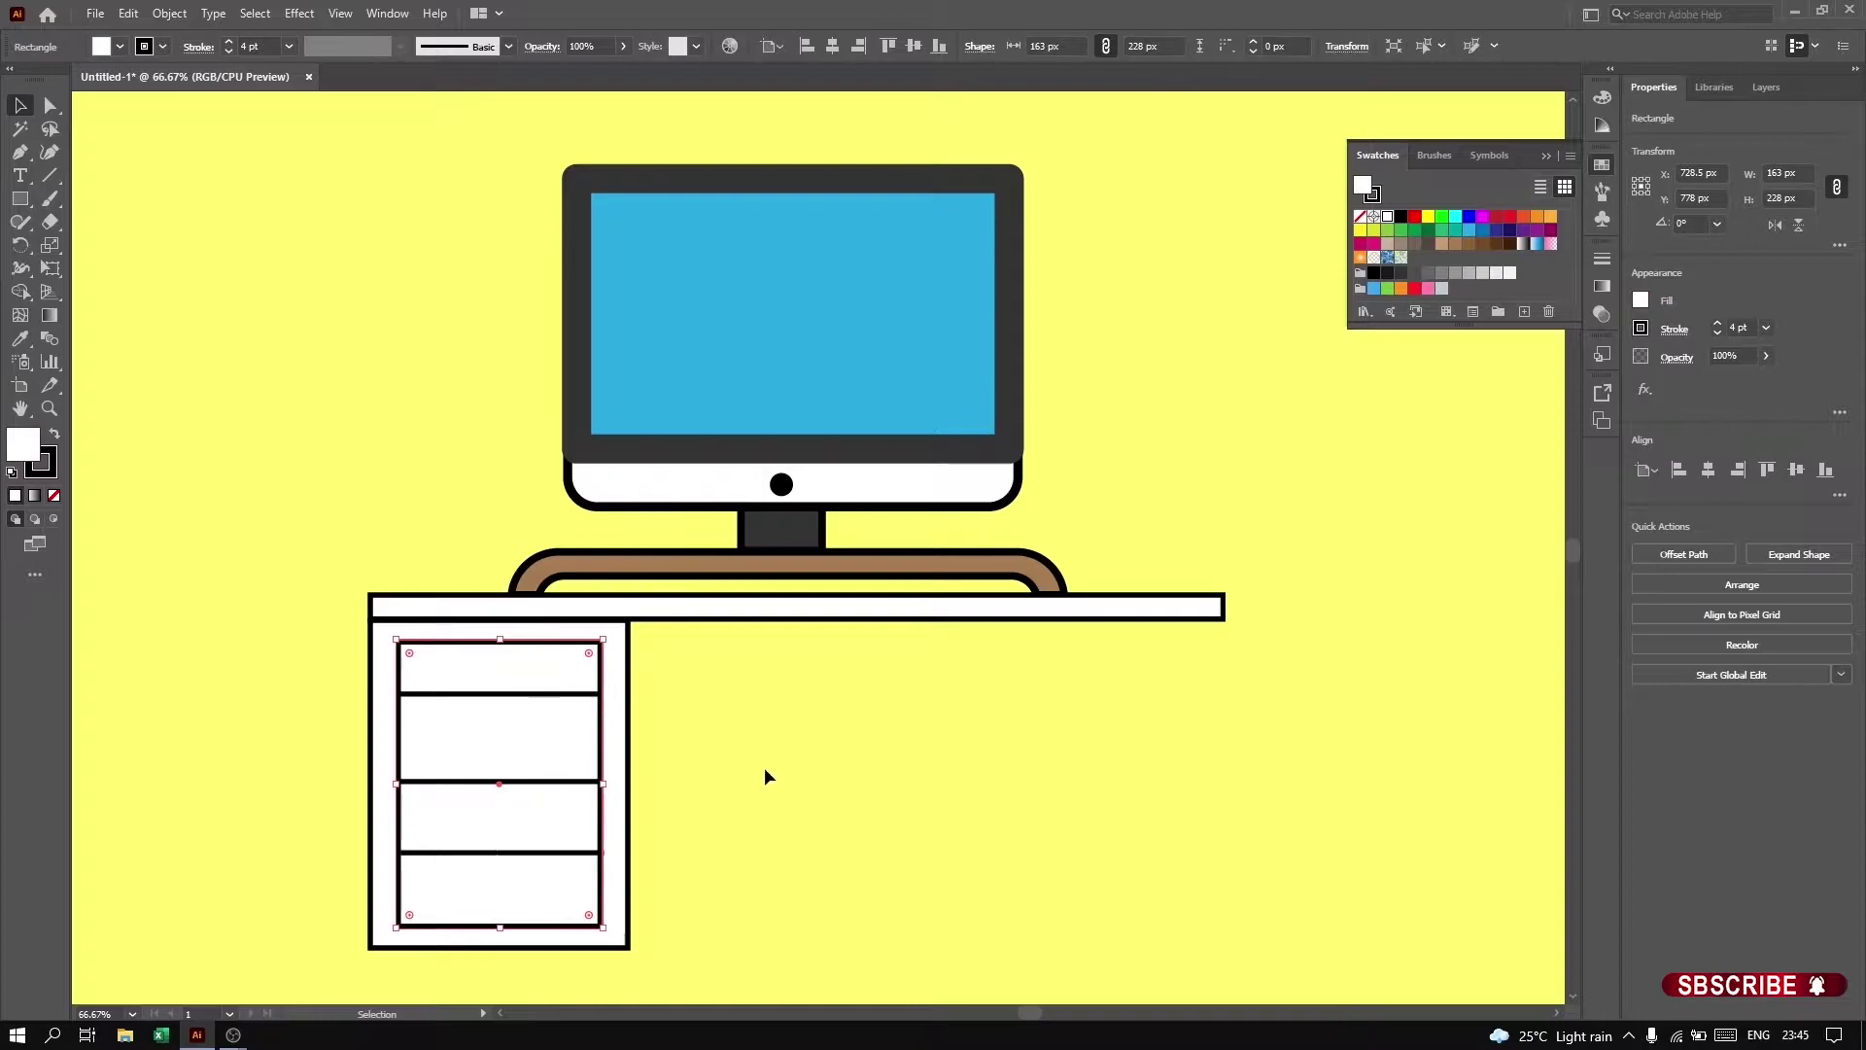
{"action": "left_click", "coordinate": [767, 776]}
{"action": "left_click", "coordinate": [722, 823]}
{"action": "left_click_drag", "start_coordinate": [513, 694], "coordinate": [536, 664]}
Step: Make a black, outline-free drawer handle tapered into a trapezoid
{"action": "key", "text": "m"}
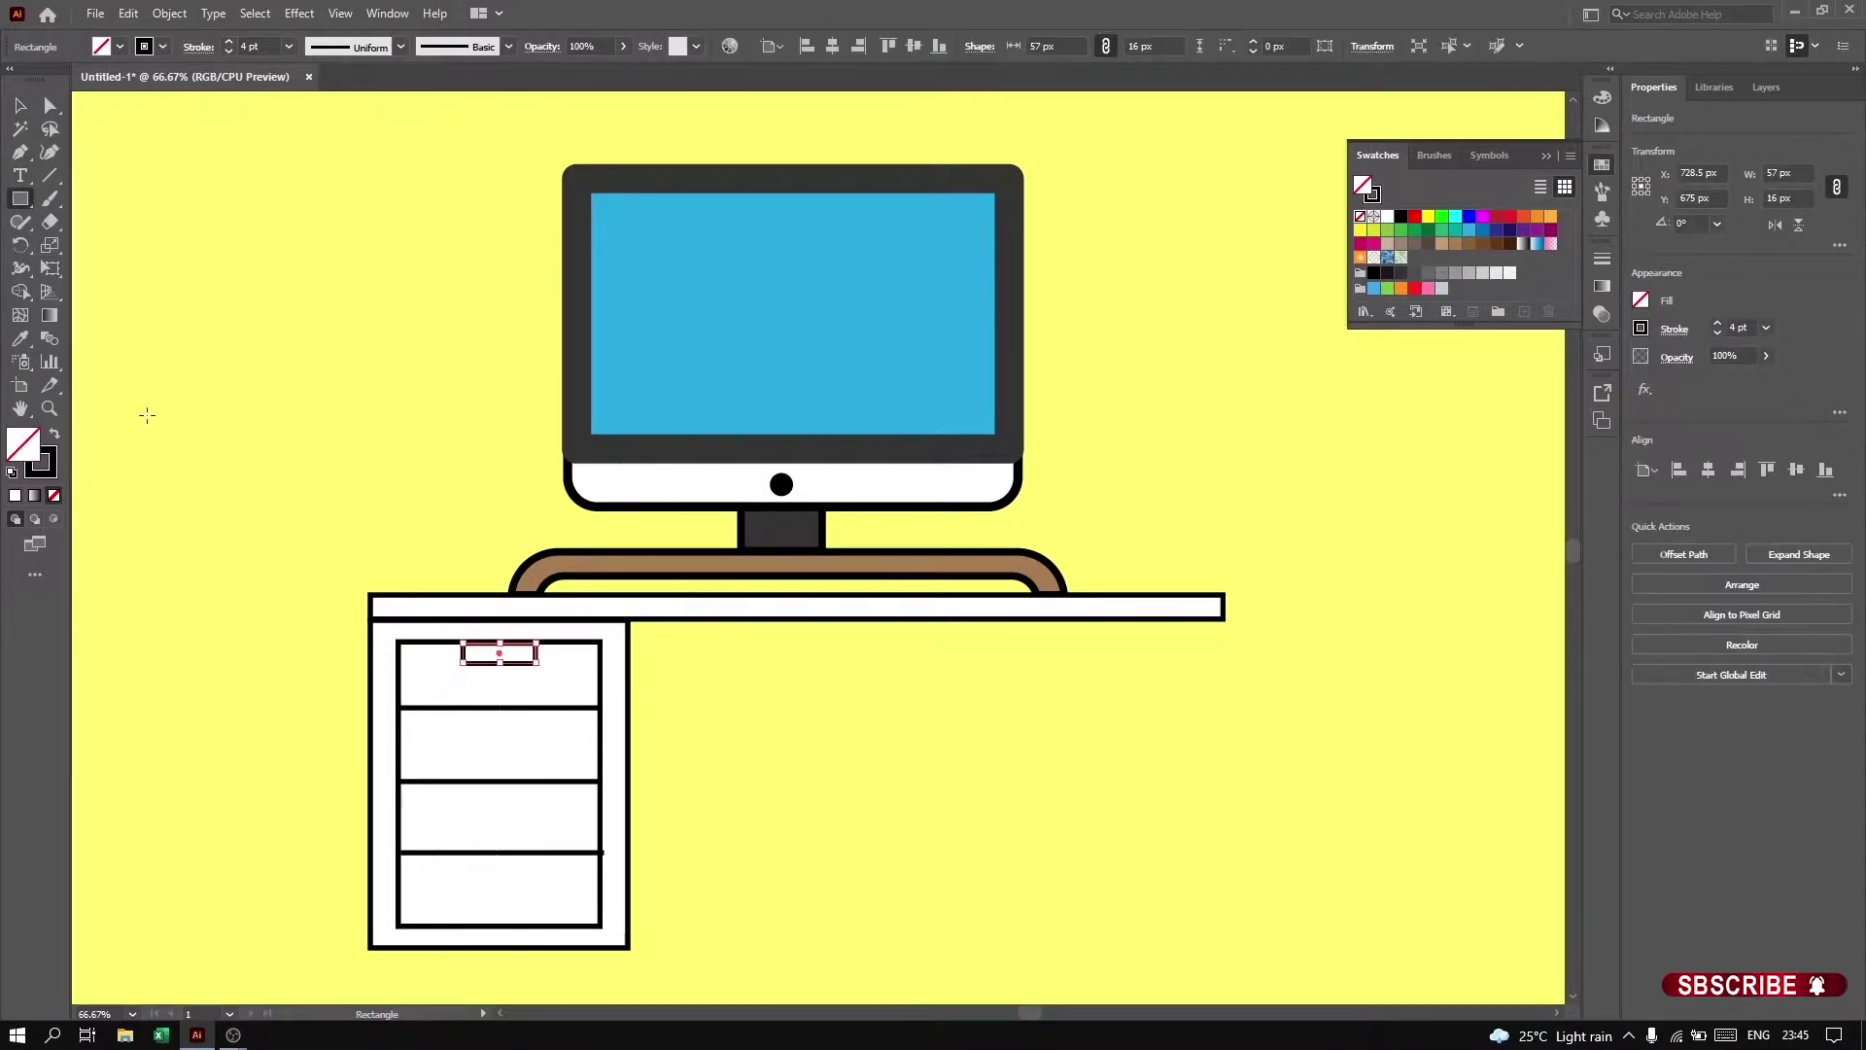
{"action": "key", "text": "shift+x"}
{"action": "key", "text": "s"}
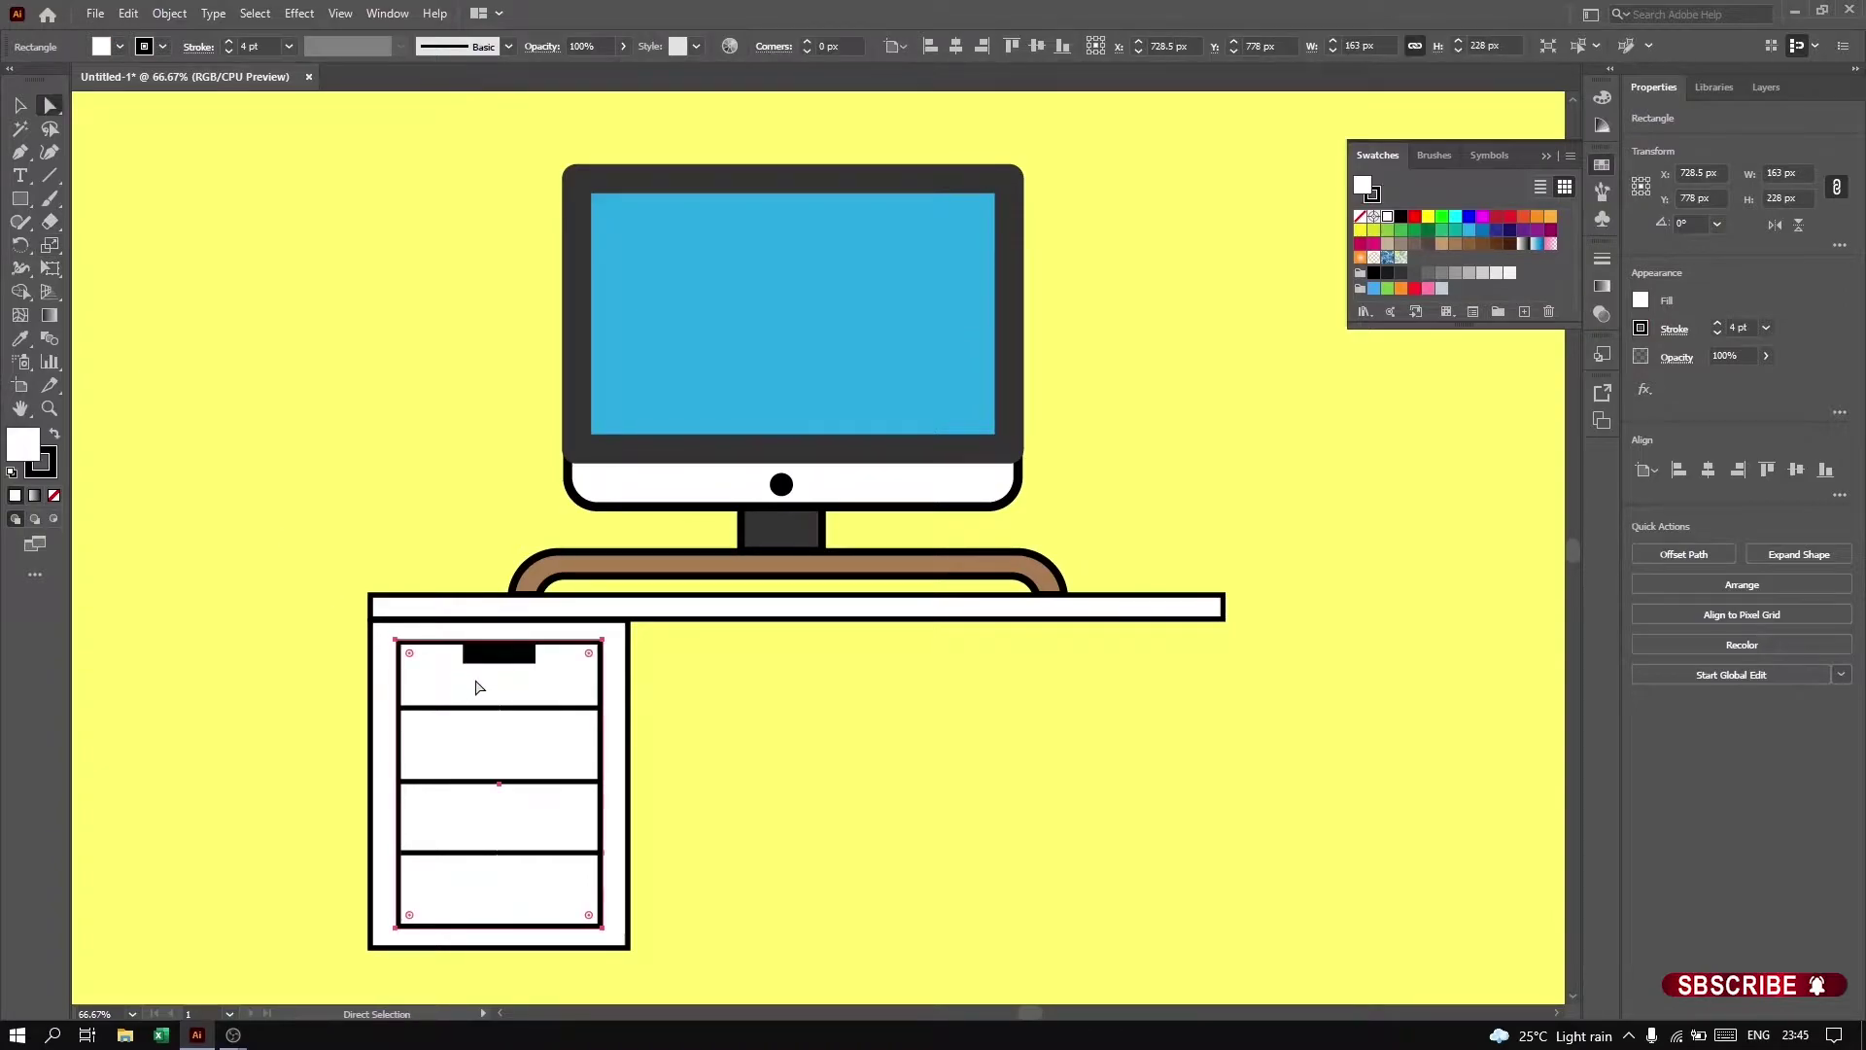
{"action": "scroll", "coordinate": [477, 677], "scroll_direction": "up", "scroll_amount": 2}
{"action": "key", "text": "a"}
{"action": "key", "text": "s"}
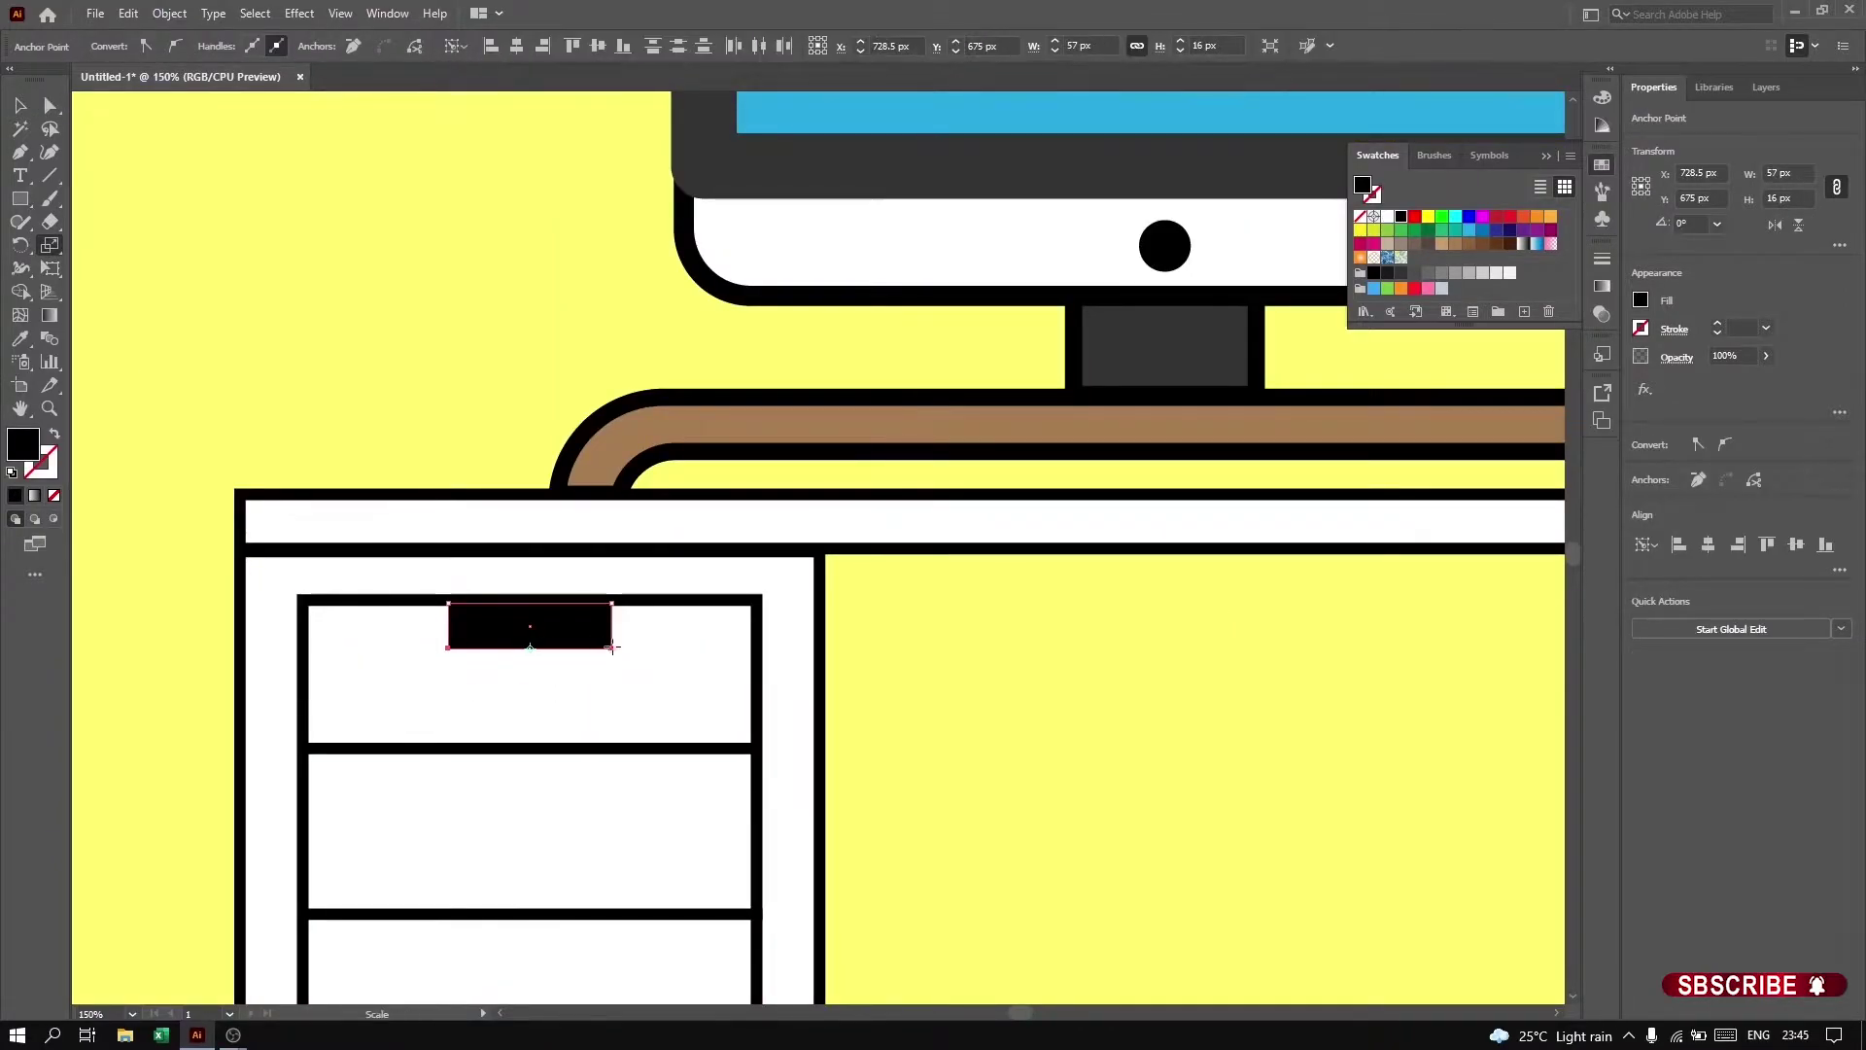
{"action": "left_click_drag", "start_coordinate": [598, 639], "coordinate": [596, 639]}
{"action": "key", "text": "v"}
{"action": "key", "text": "ctrl+minus"}
{"action": "key", "text": "ctrl+minus"}
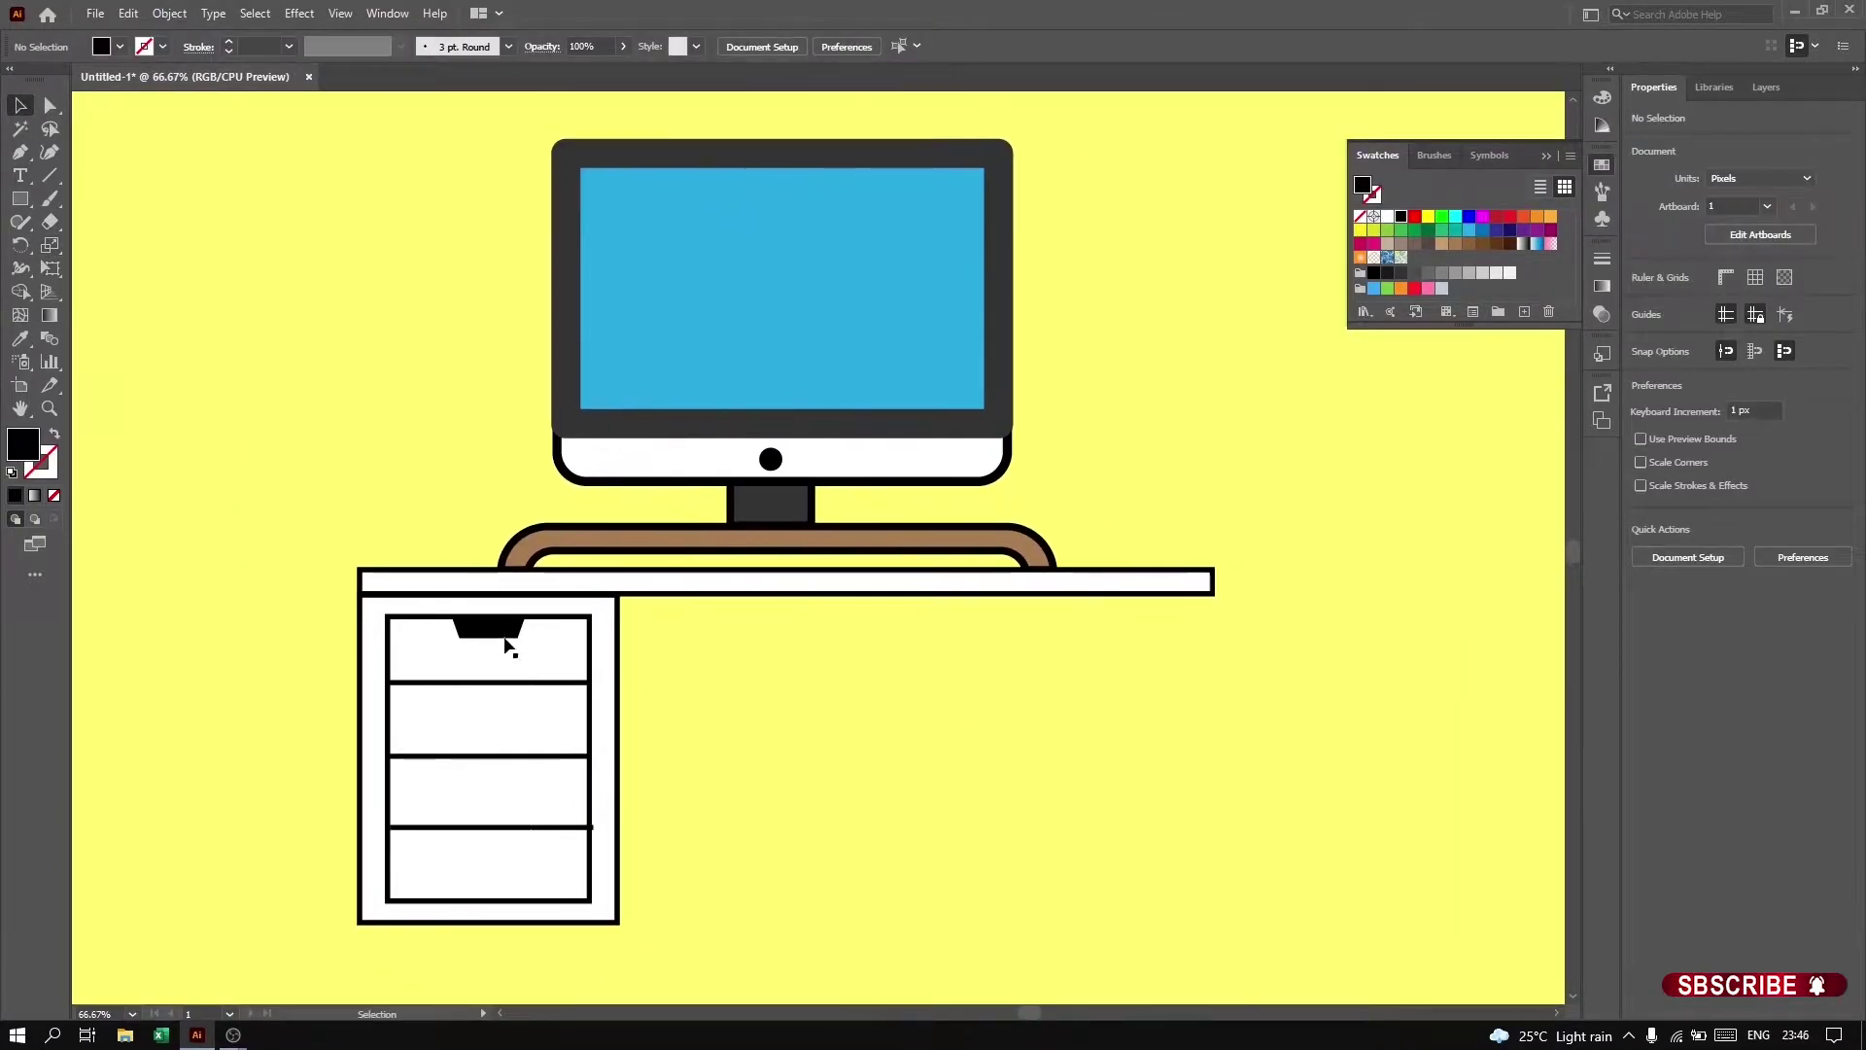
Step: Copy the handle onto each of the four drawers
{"action": "left_click_drag", "start_coordinate": [491, 632], "coordinate": [491, 690]}
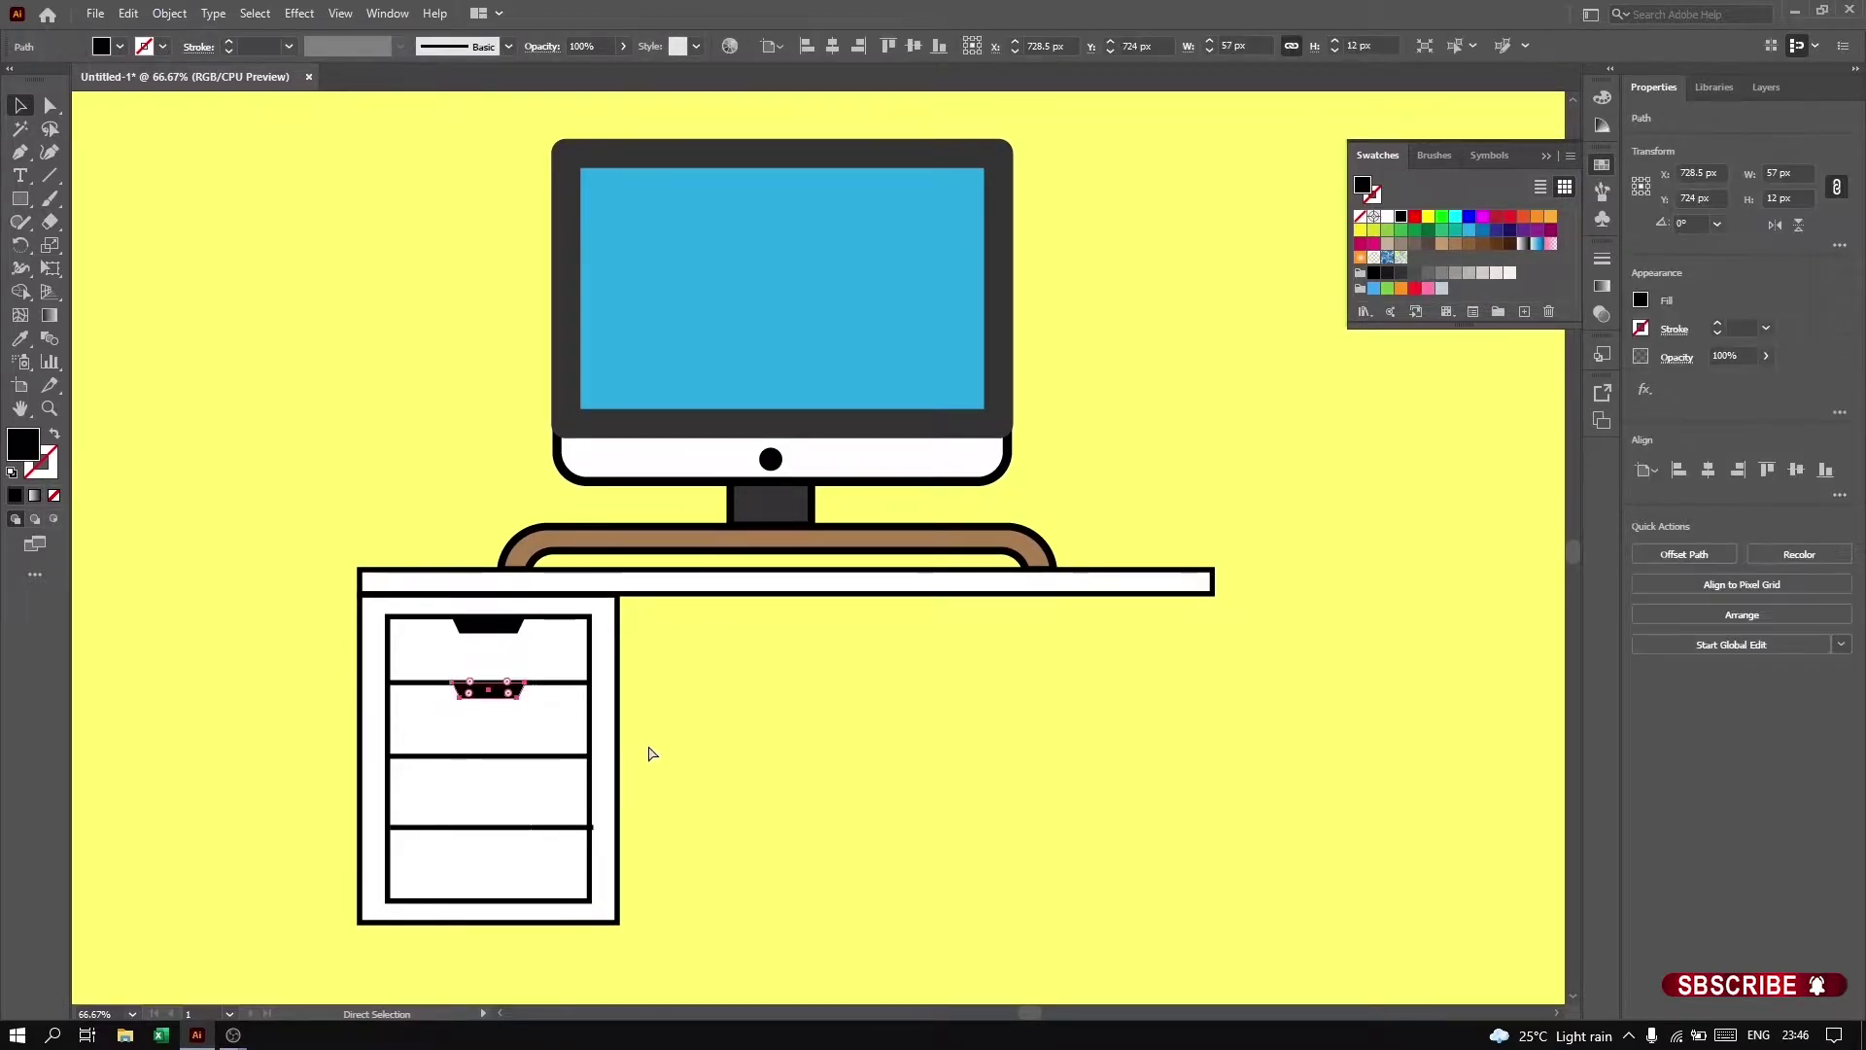
{"action": "key", "text": "ctrl+d"}
{"action": "key", "text": "ctrl+d"}
{"action": "left_click_drag", "start_coordinate": [488, 842], "coordinate": [492, 836]}
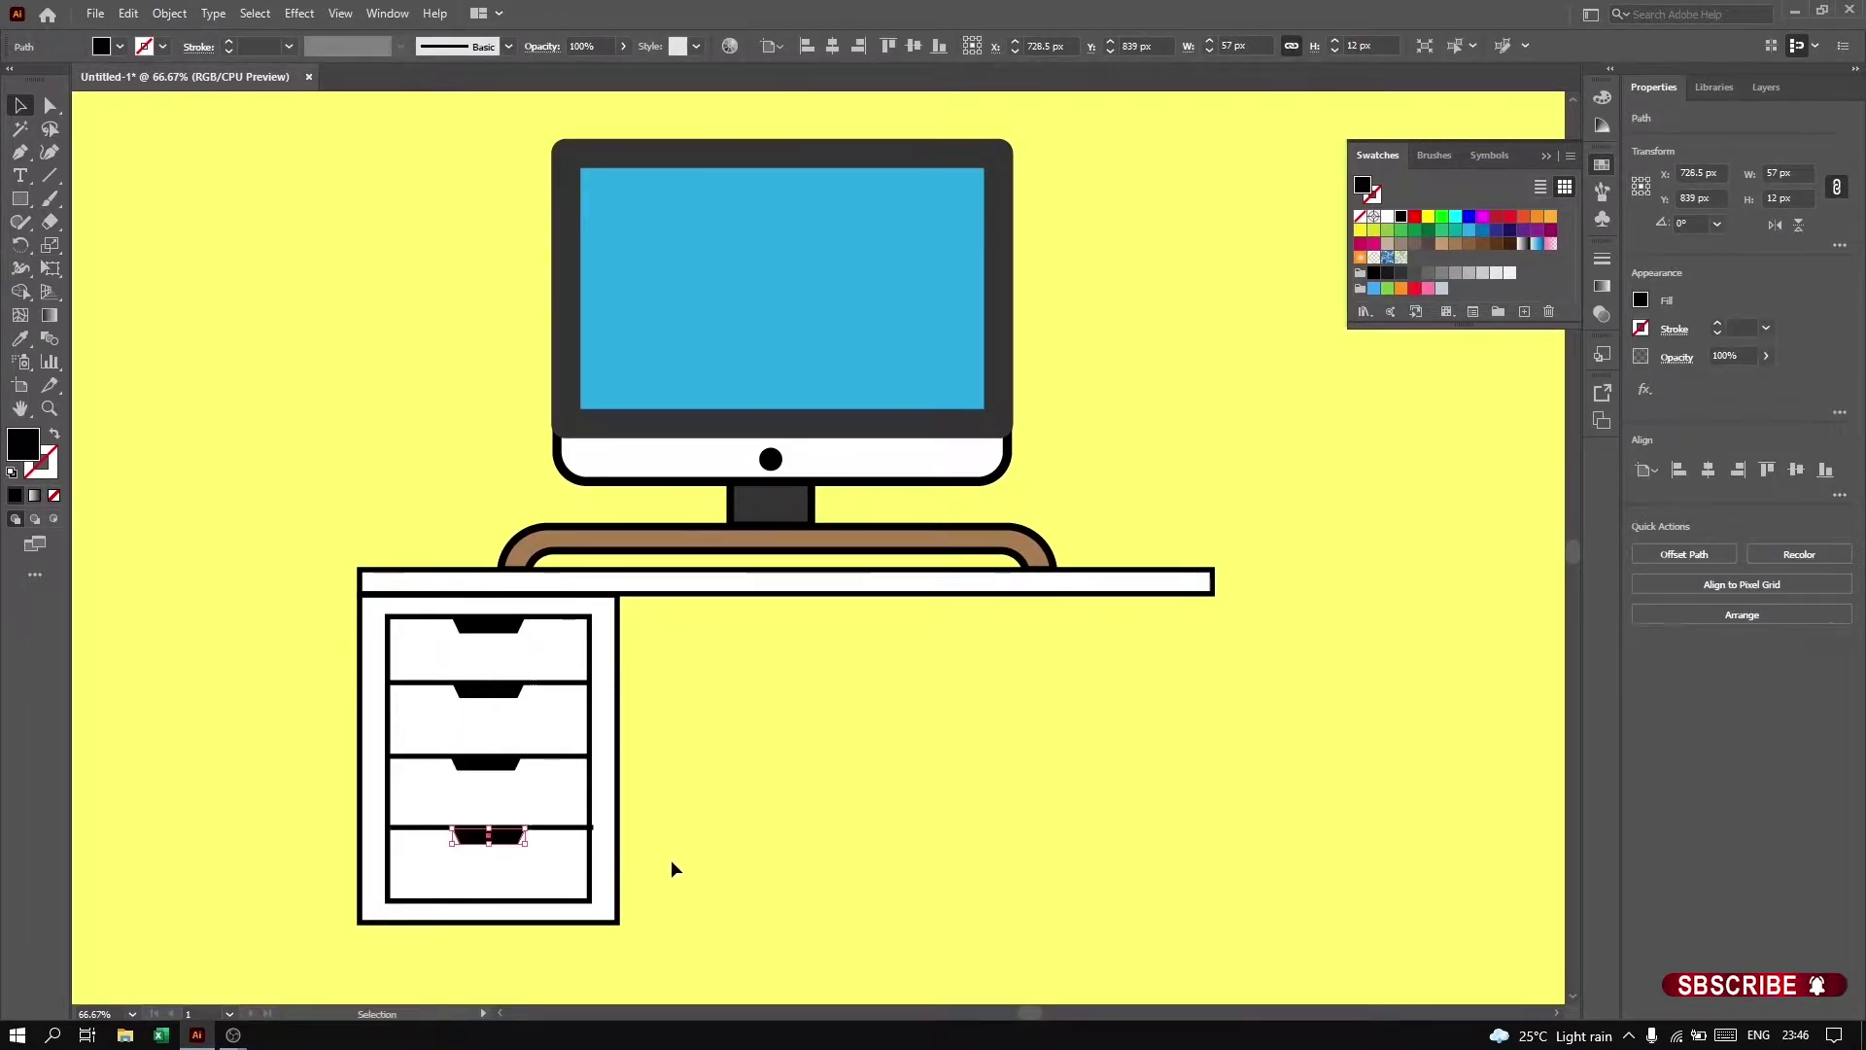
{"action": "left_click", "coordinate": [668, 865]}
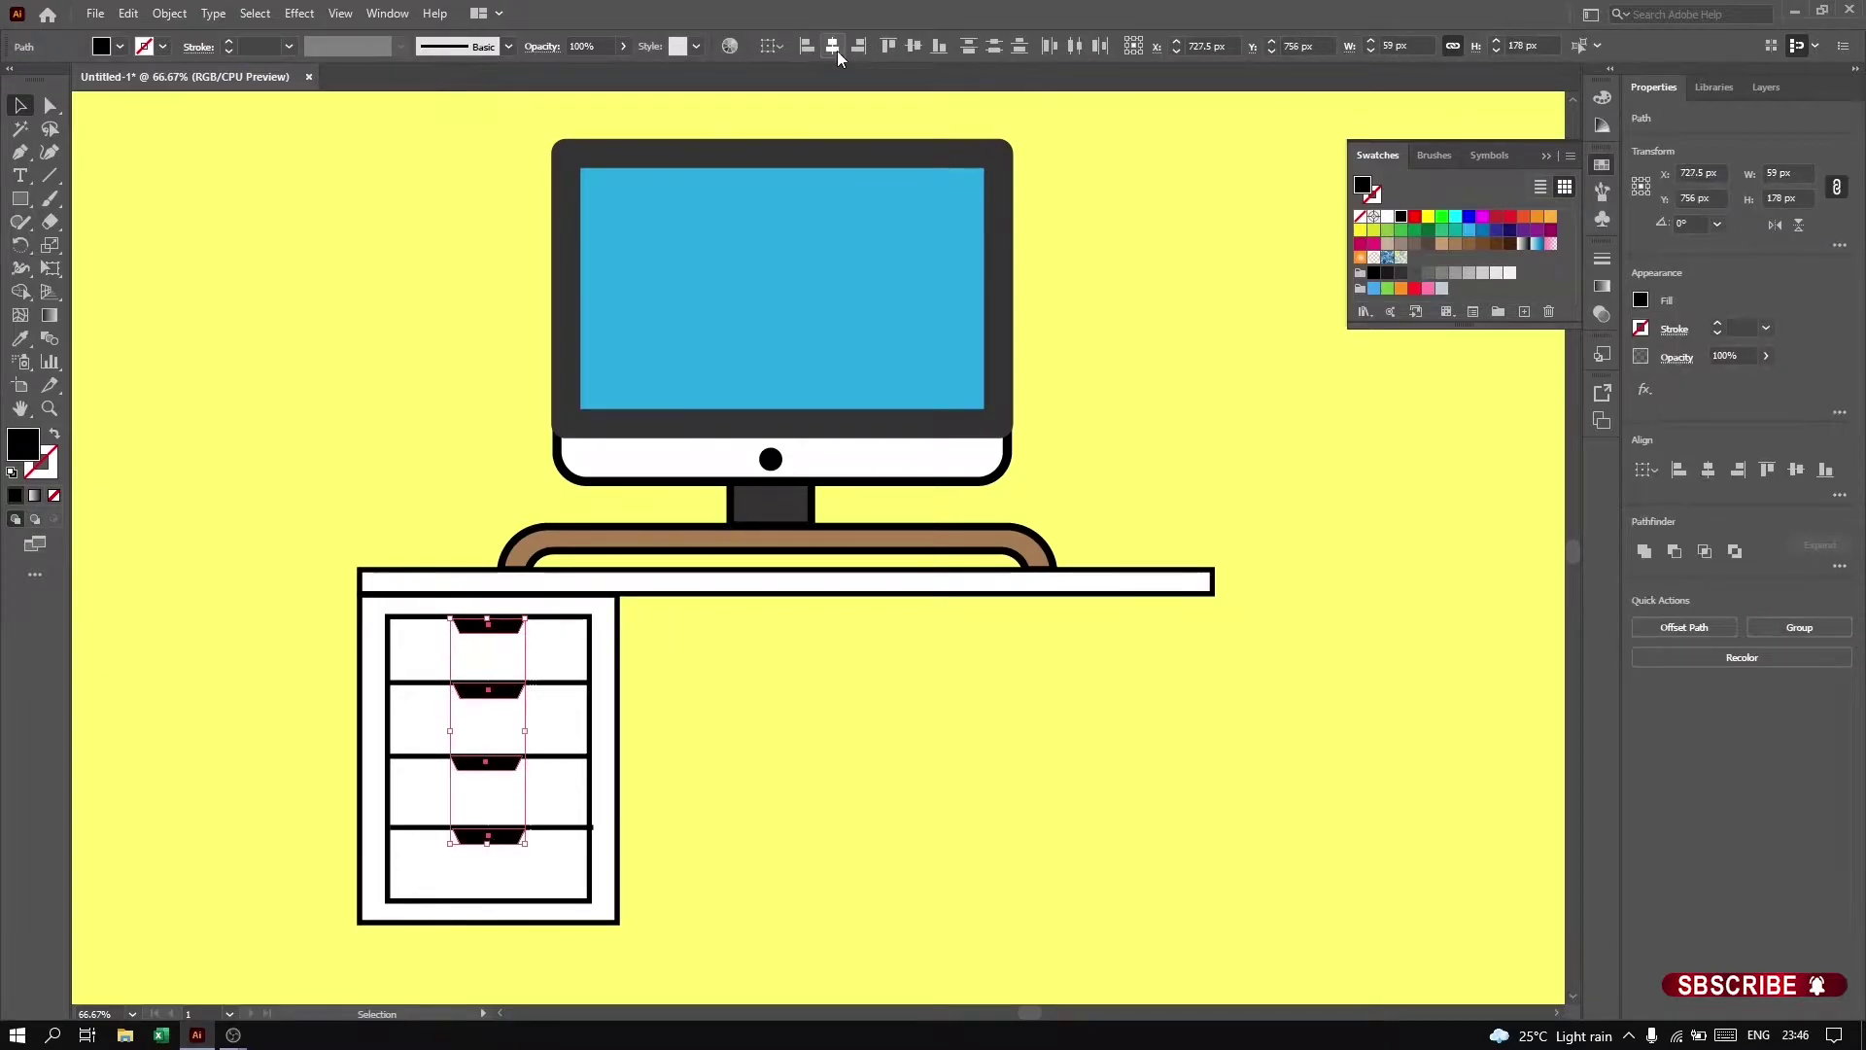
Step: Duplicate the whole cabinet to the right end of the desk
{"action": "left_click", "coordinate": [612, 914]}
{"action": "left_click_drag", "start_coordinate": [491, 729], "coordinate": [1084, 729]}
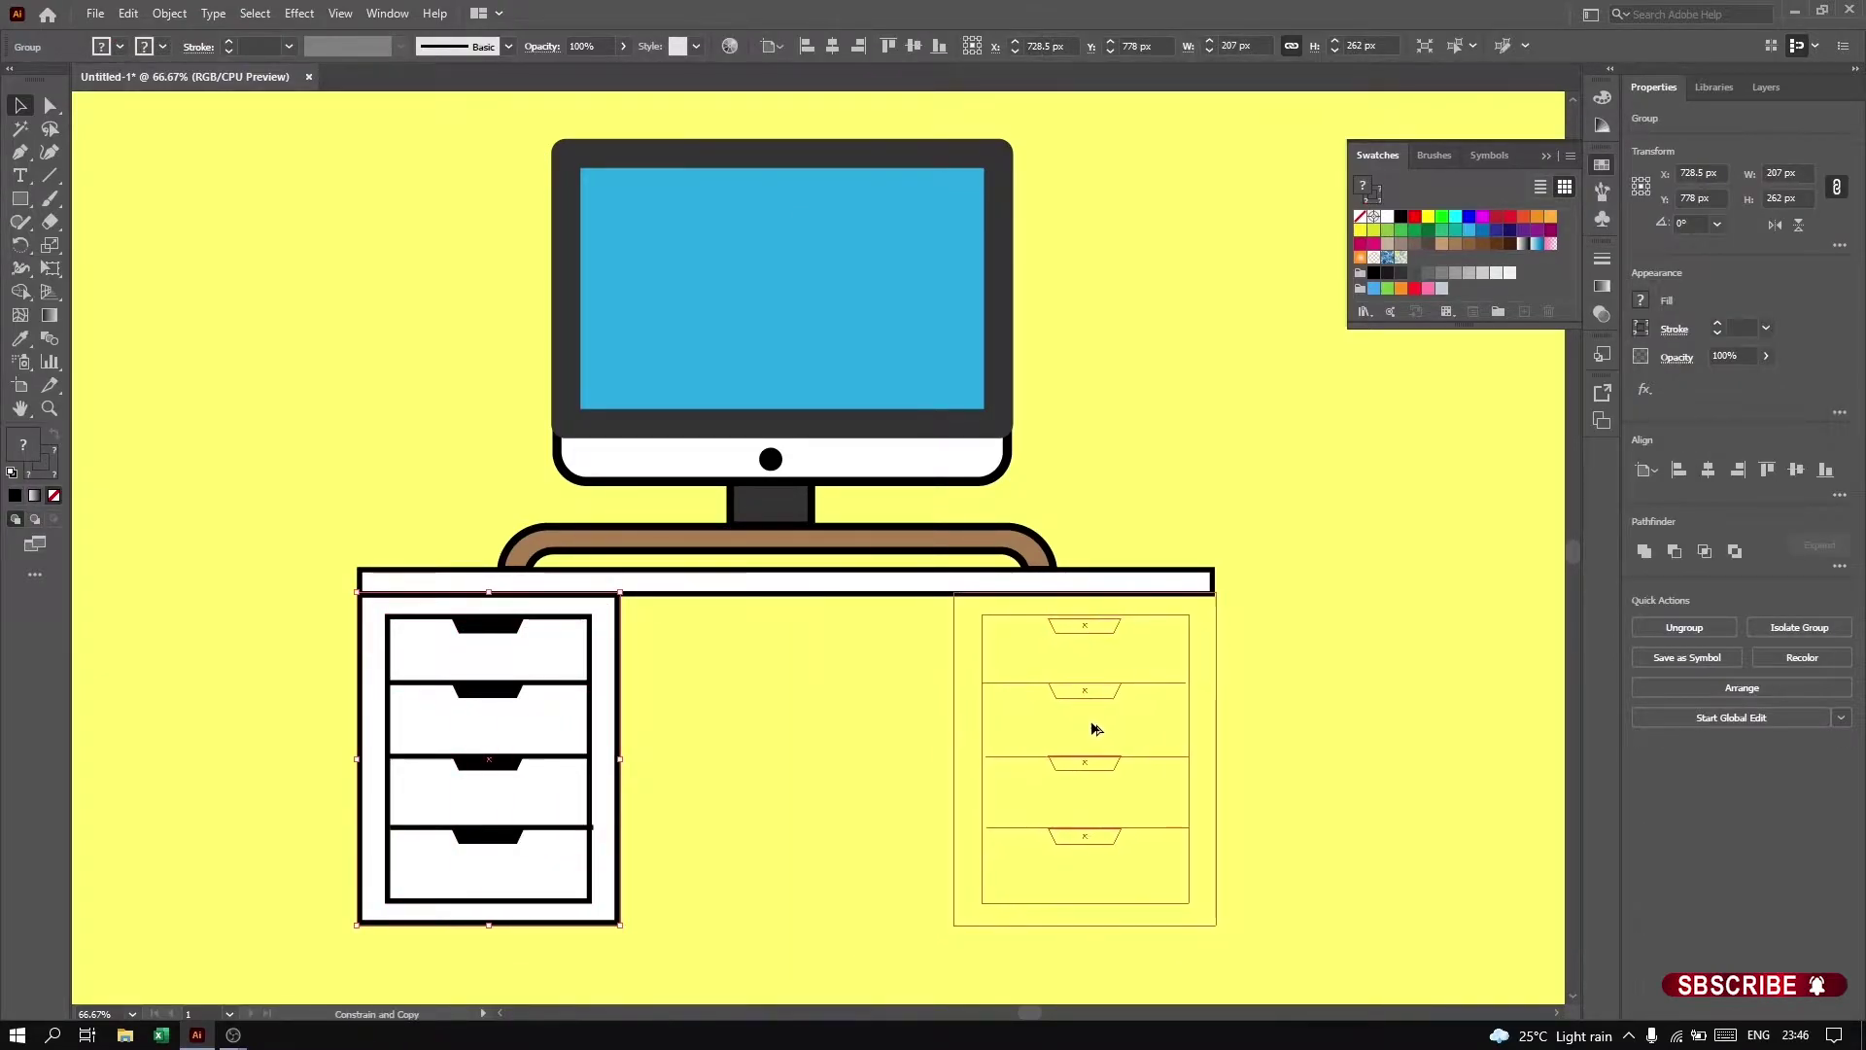
{"action": "left_click", "coordinate": [1260, 728]}
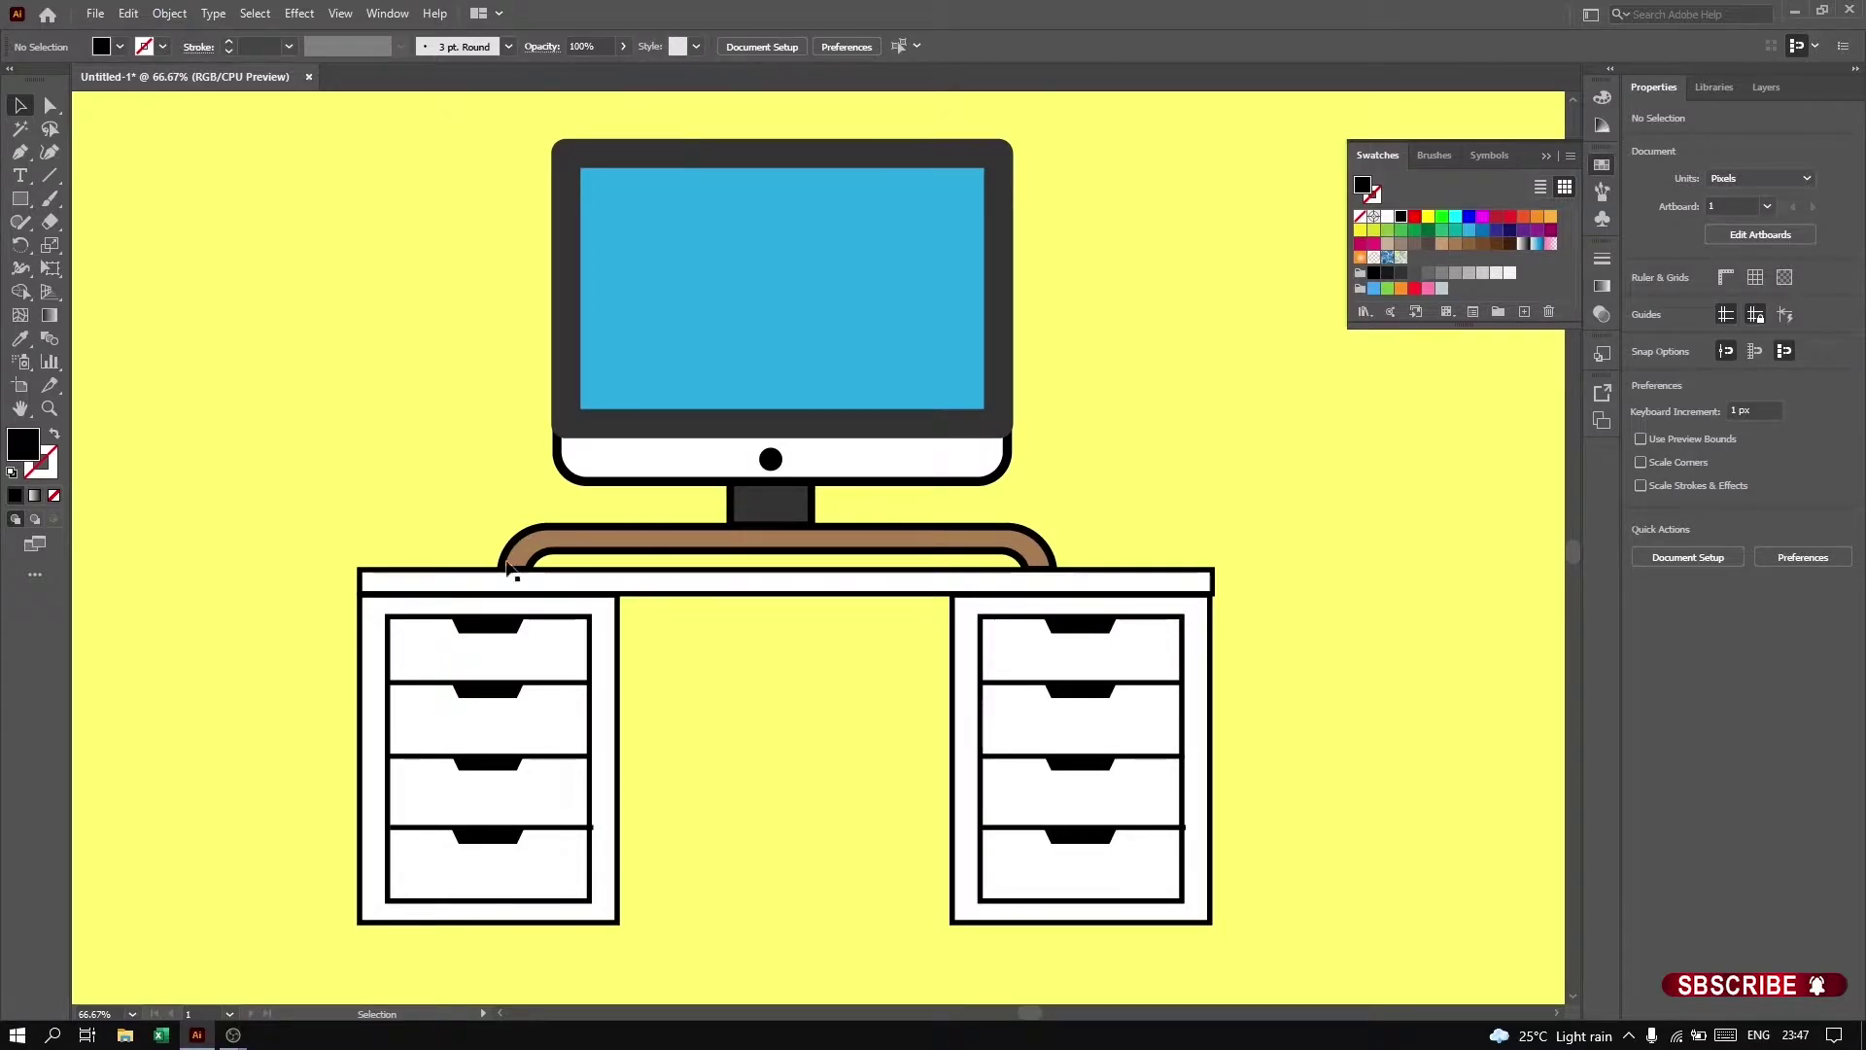
Step: Draw a small black-outlined grey base box on the desk's left end and a thin upright bar
{"action": "left_click", "coordinate": [21, 201]}
{"action": "key", "text": "x"}
{"action": "key", "text": "comma"}
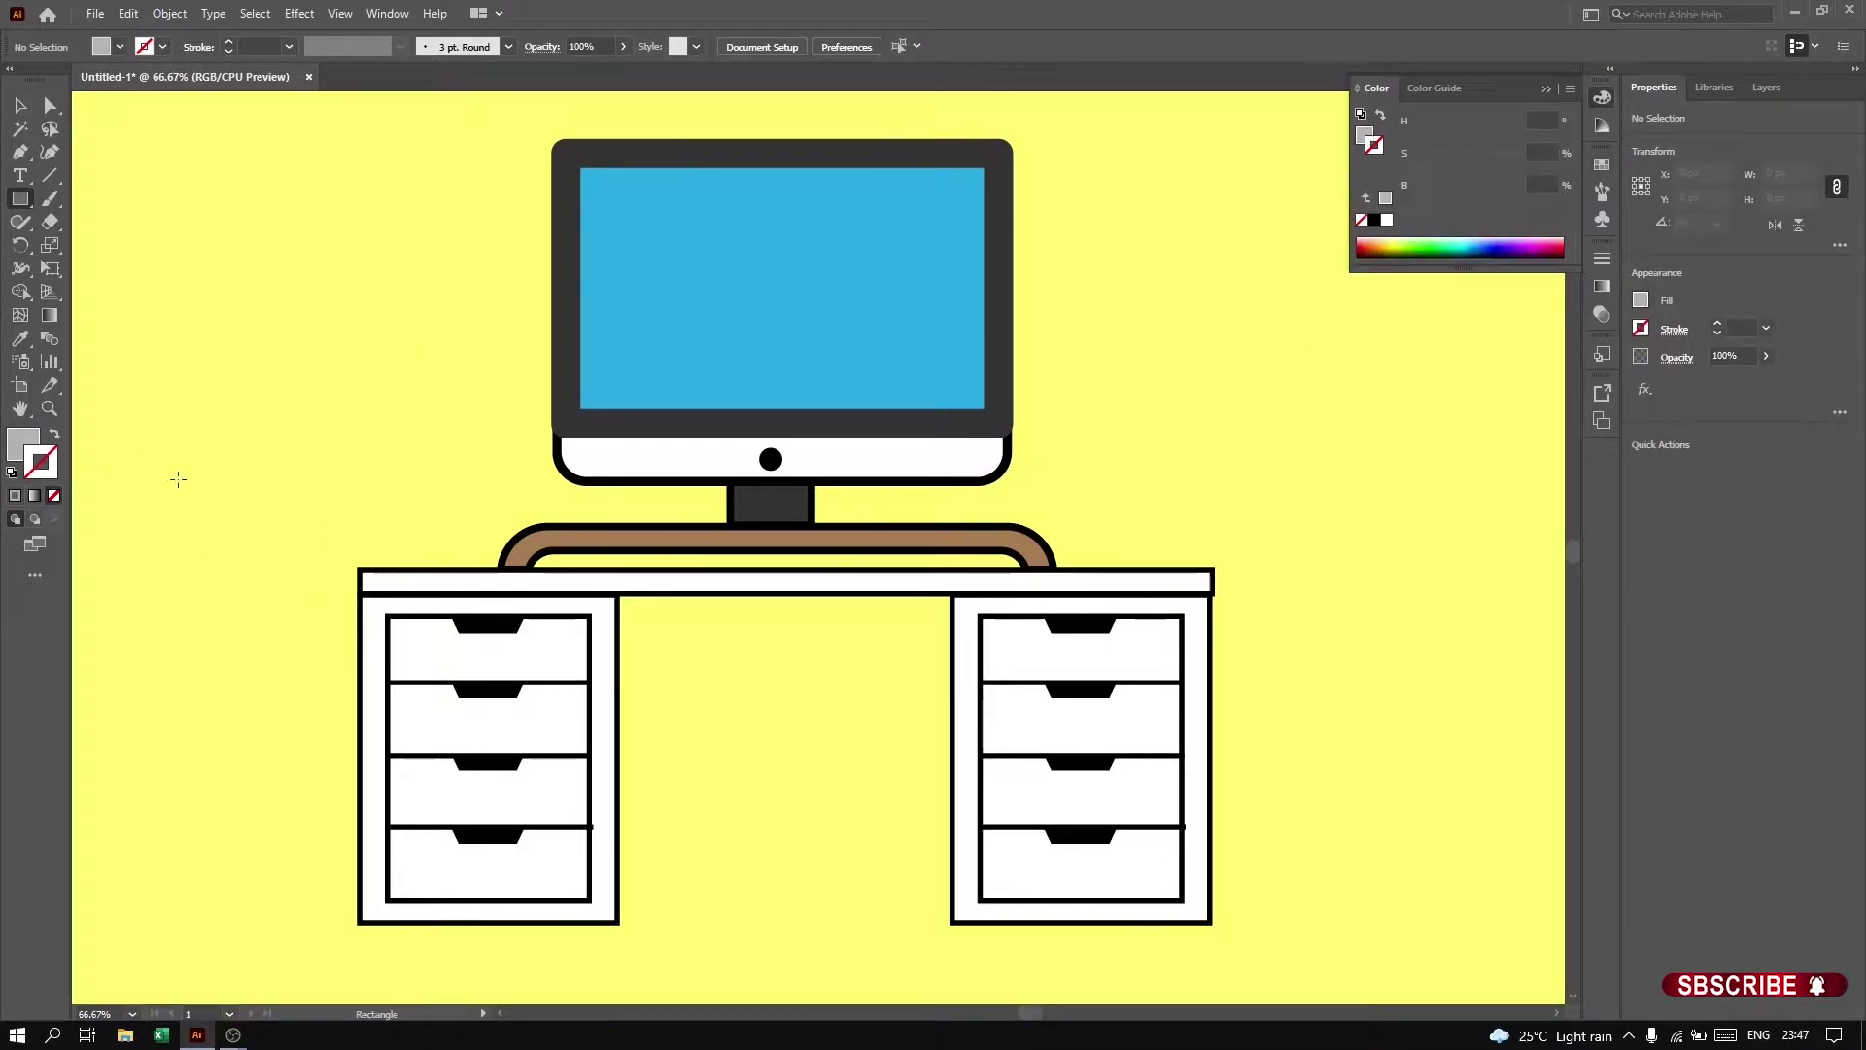
{"action": "left_click_drag", "start_coordinate": [453, 569], "coordinate": [452, 568]}
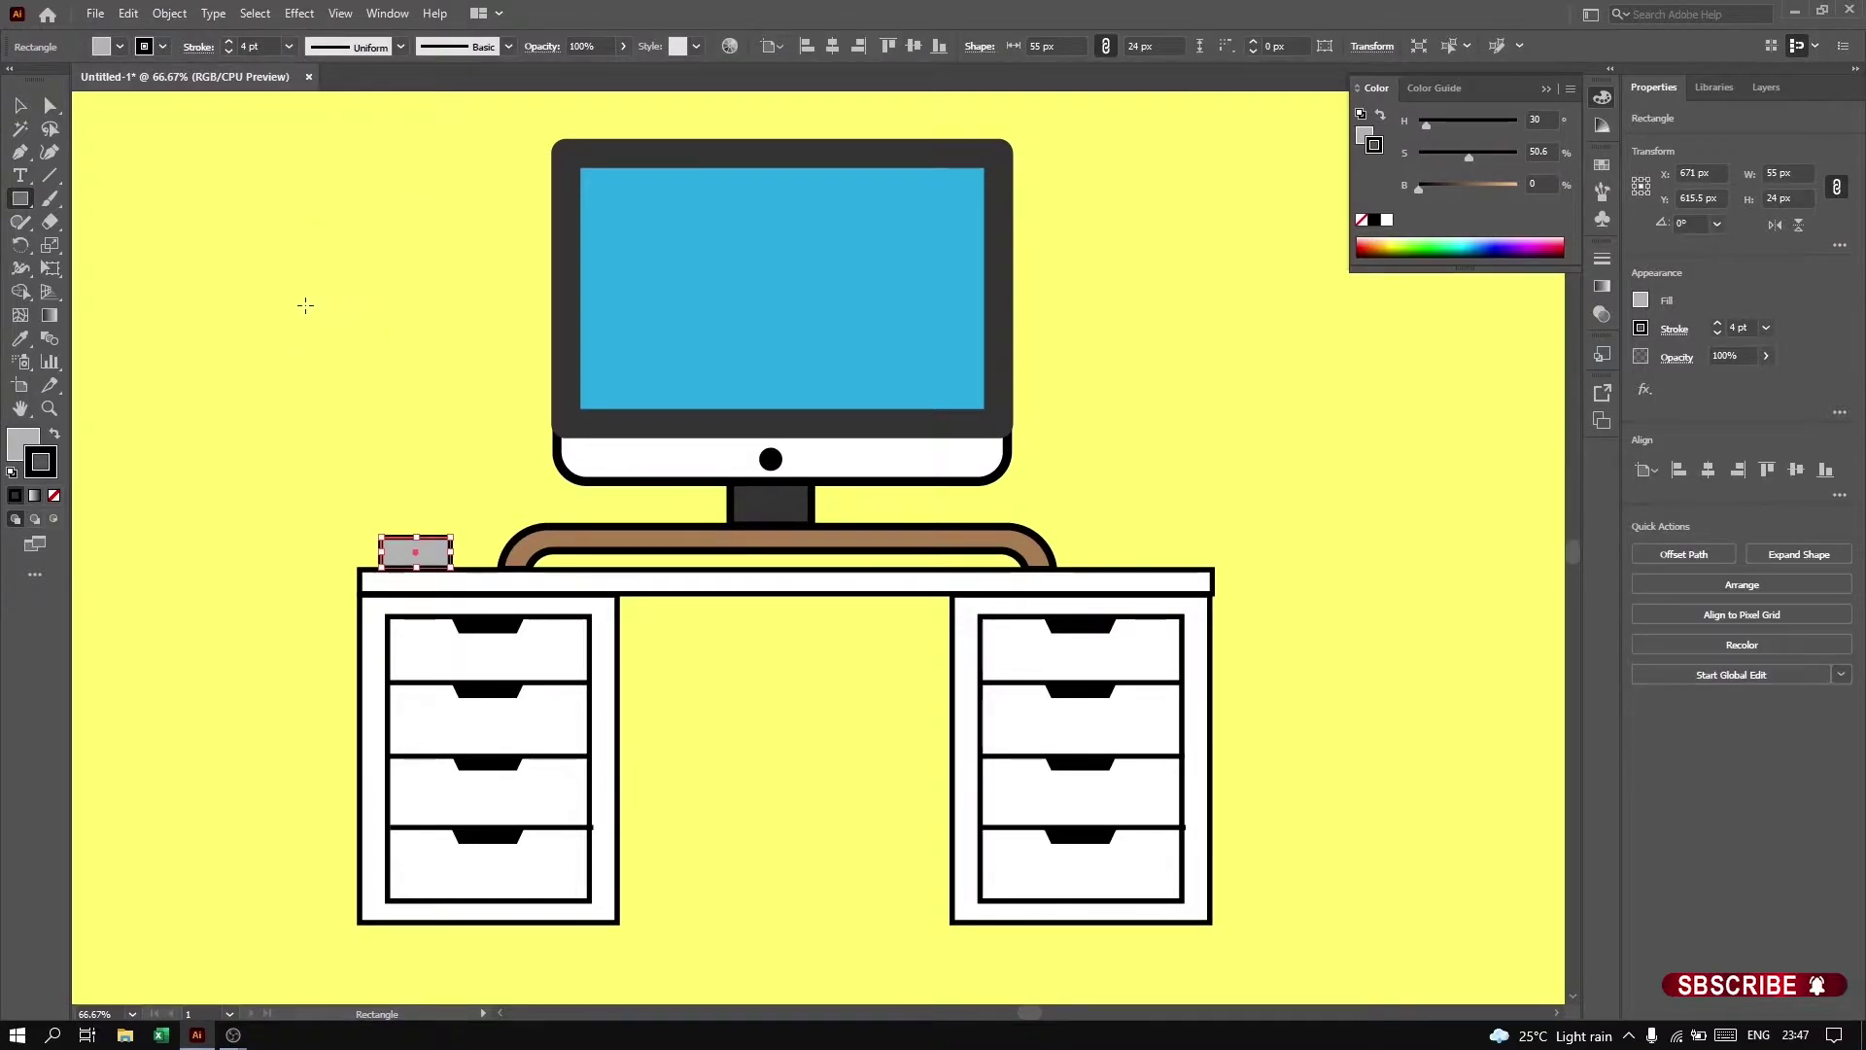
{"action": "left_click_drag", "start_coordinate": [312, 415], "coordinate": [313, 416]}
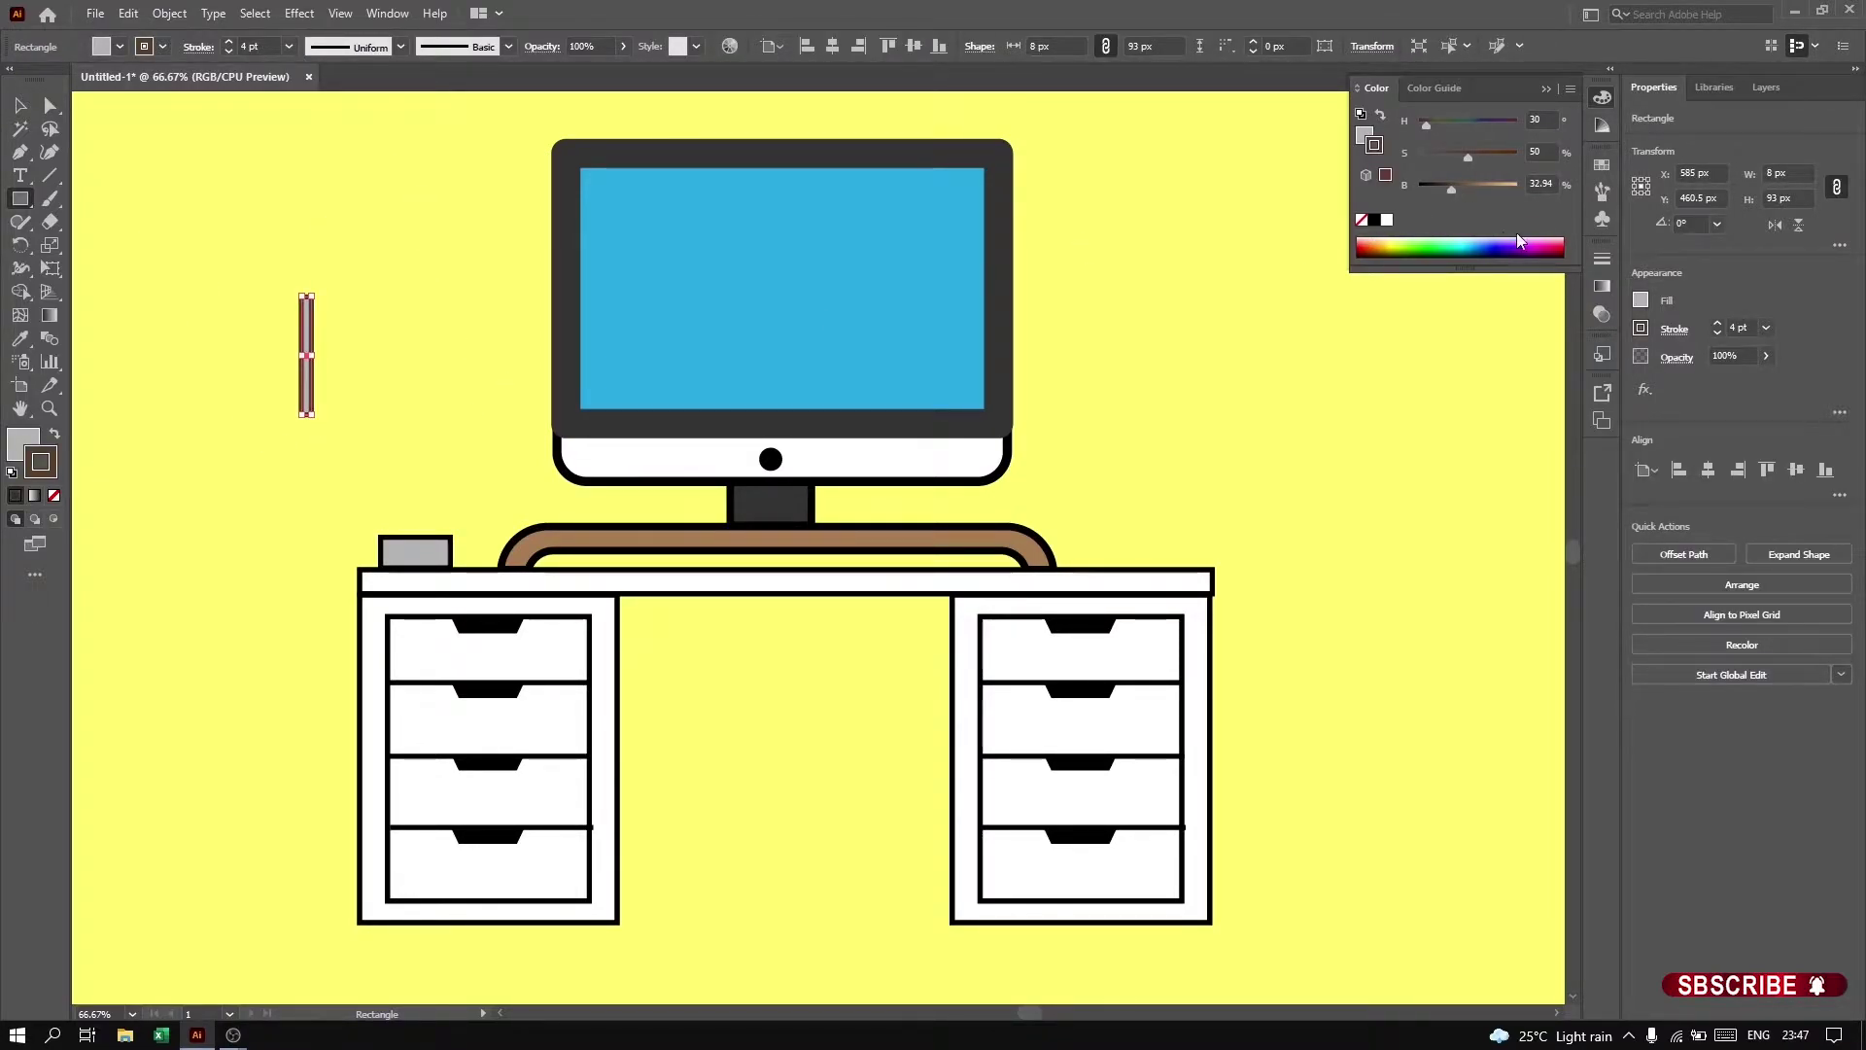
Step: Tint the bar tan, tilt it onto the grey base as the lower arm, and send it behind the base
{"action": "key", "text": "x"}
{"action": "left_click", "coordinate": [1448, 160]}
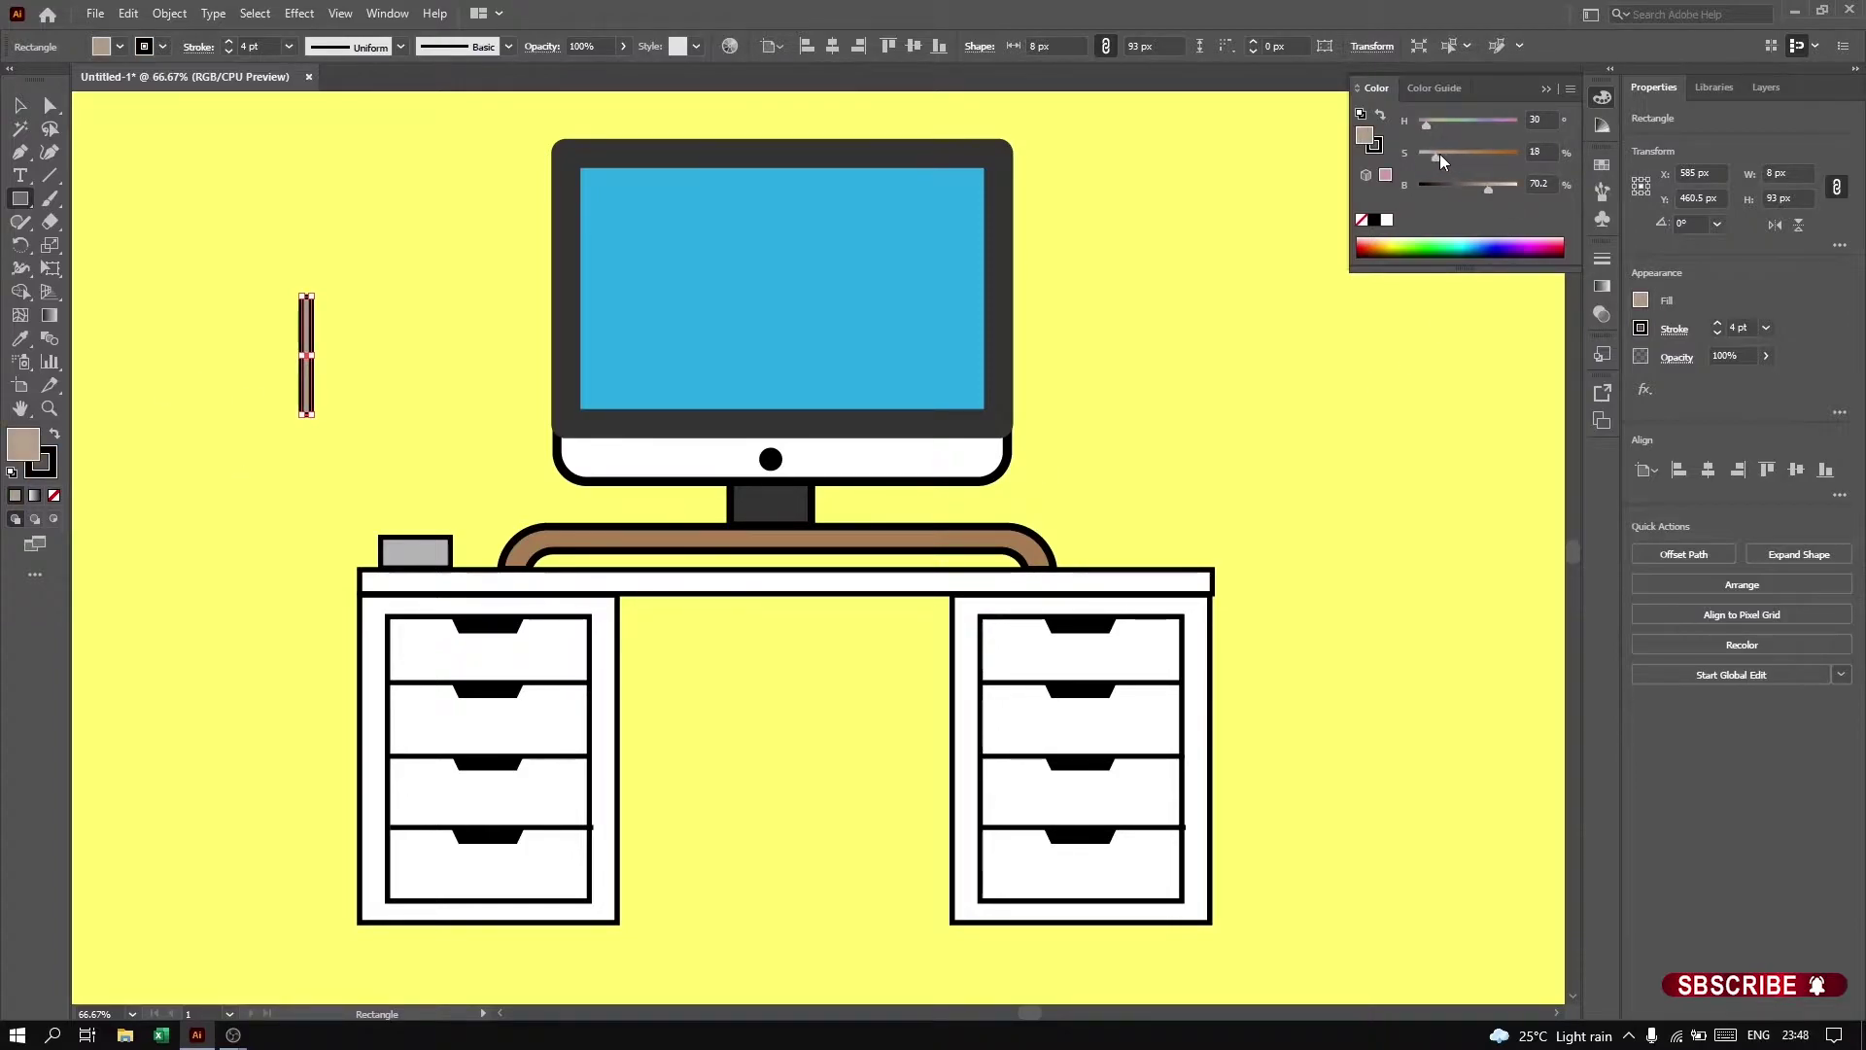
{"action": "key", "text": "v"}
{"action": "left_click_drag", "start_coordinate": [304, 374], "coordinate": [415, 487]}
{"action": "left_click_drag", "start_coordinate": [435, 402], "coordinate": [393, 447]}
{"action": "right_click", "coordinate": [435, 488]}
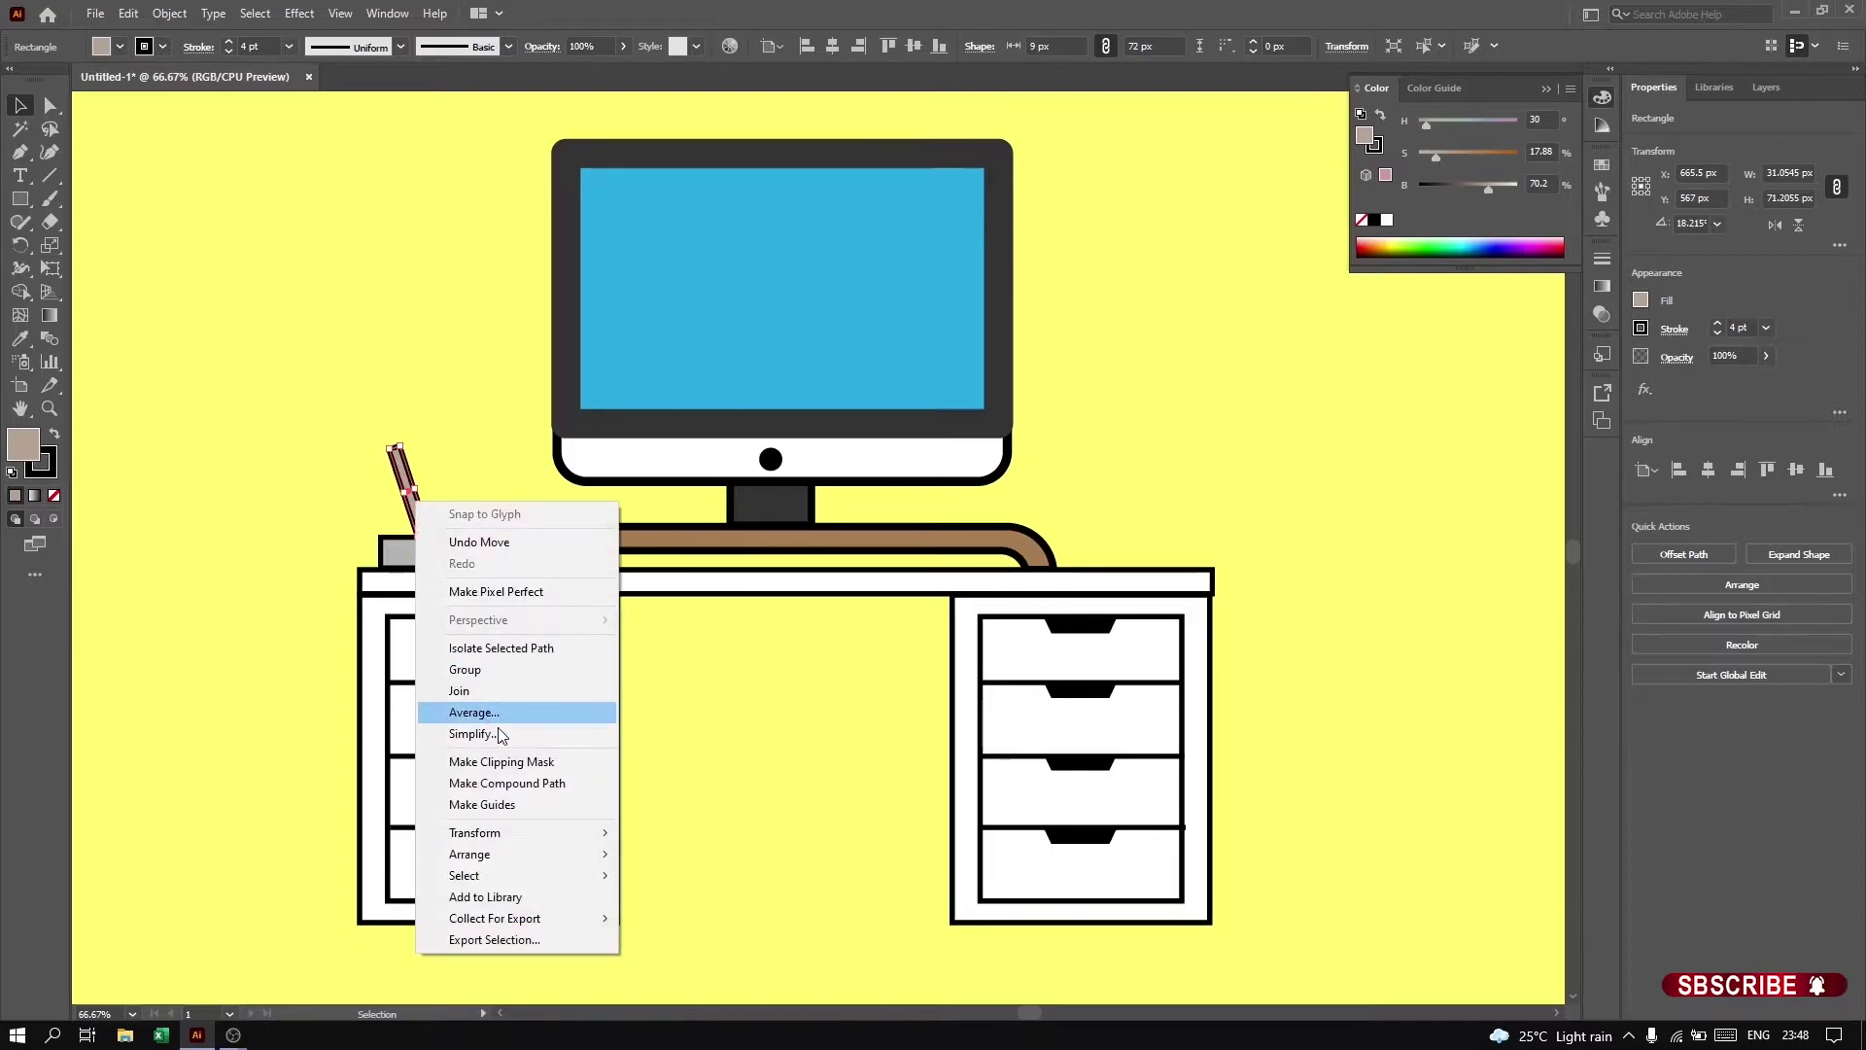
{"action": "left_click", "coordinate": [655, 918]}
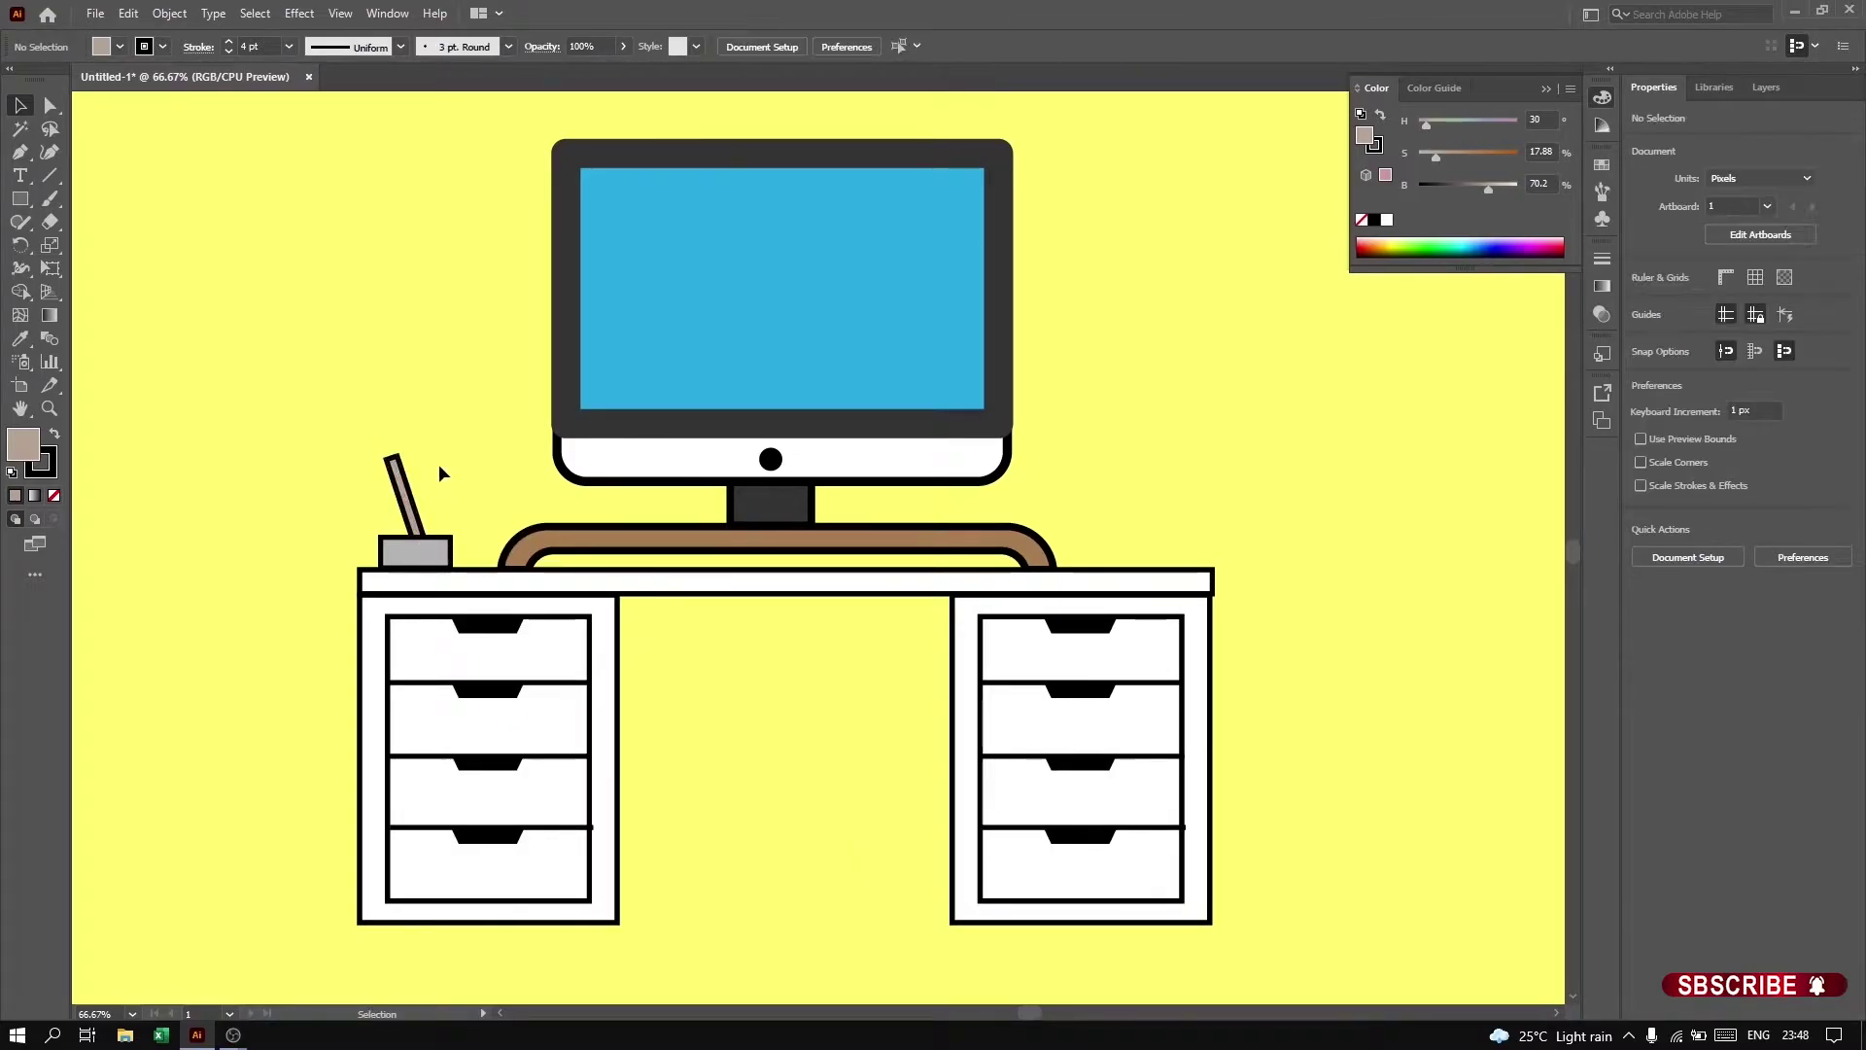
Step: Duplicate the arm upward as the upper arm and add a small circle at the joint
{"action": "mouse_move", "coordinate": [402, 463]}
{"action": "left_mouse_down"}
{"action": "mouse_move", "coordinate": [413, 335]}
{"action": "mouse_move", "coordinate": [410, 405]}
{"action": "left_mouse_up"}
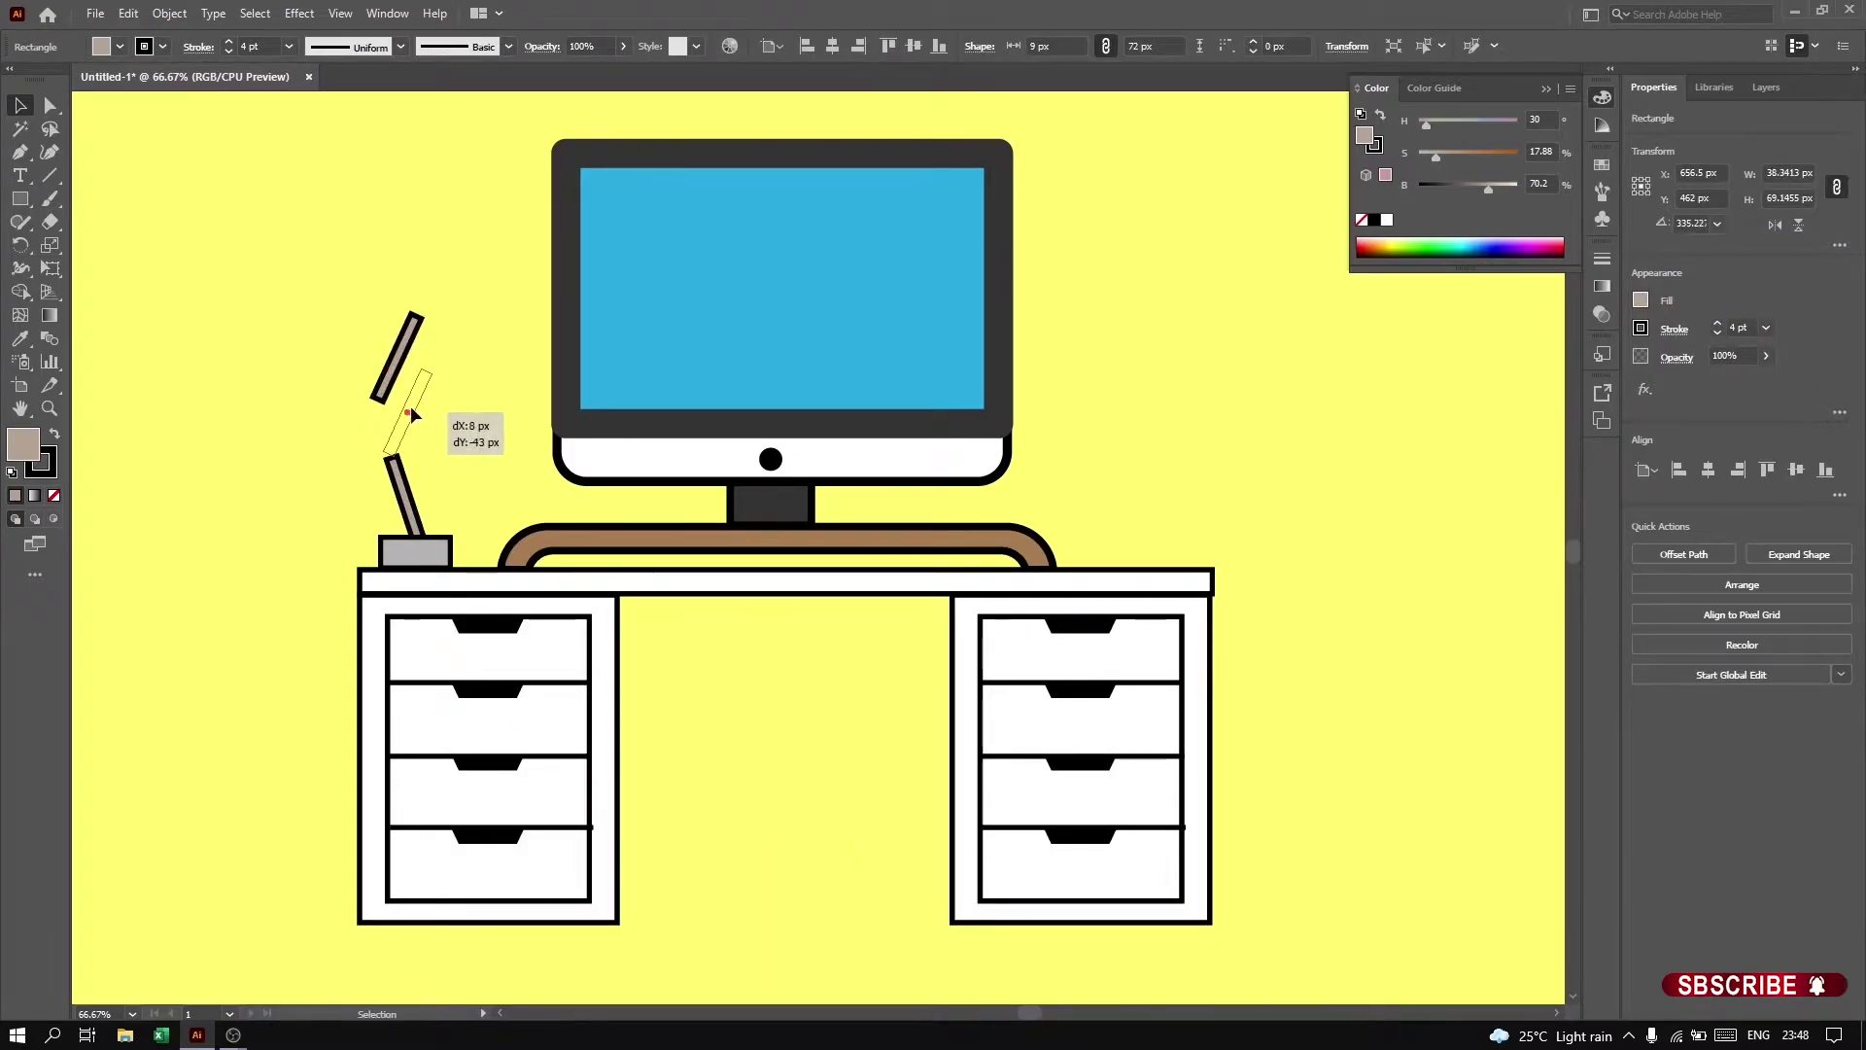
{"action": "left_click", "coordinate": [117, 237]}
{"action": "left_click_drag", "start_coordinate": [20, 198], "coordinate": [97, 243]}
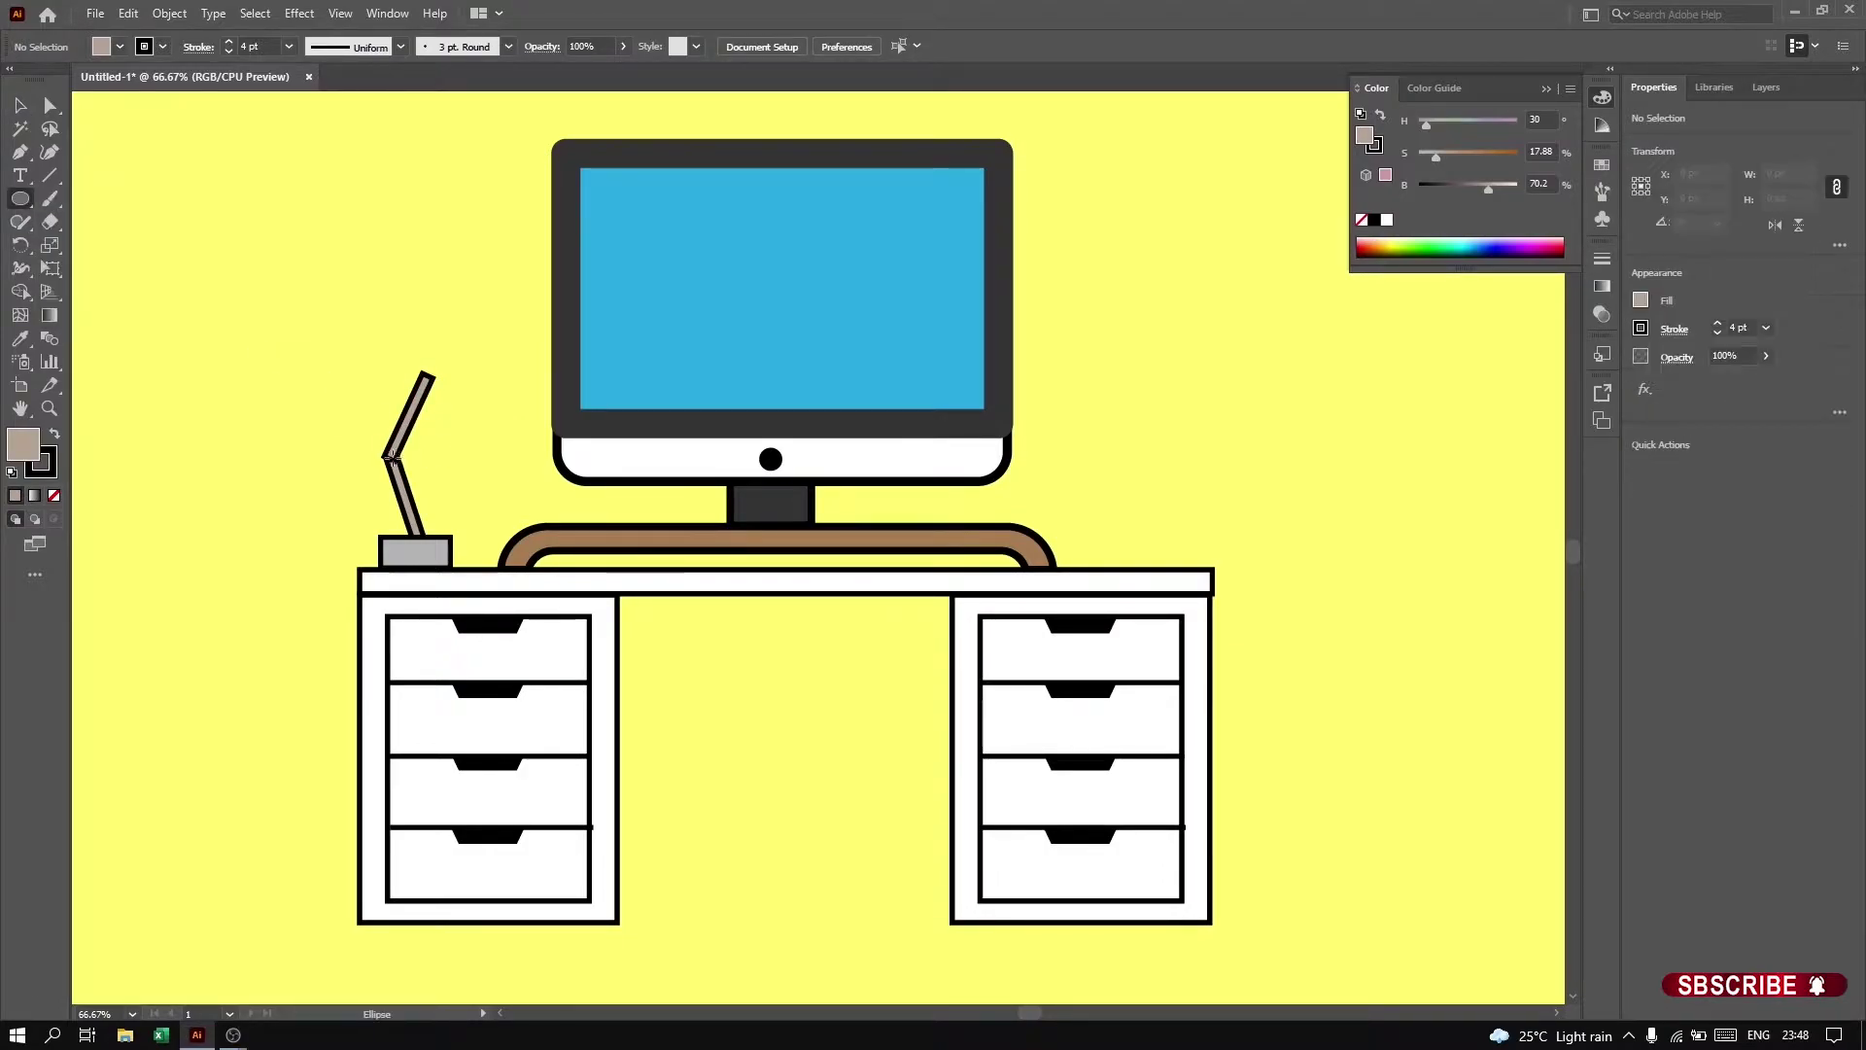
{"action": "mouse_move", "coordinate": [378, 445]}
{"action": "left_mouse_down"}
{"action": "mouse_move", "coordinate": [412, 479]}
{"action": "mouse_move", "coordinate": [394, 464]}
{"action": "left_mouse_up"}
Step: Combine the overlapping circle and rectangle with the Shape Builder to form the lamp shade
{"action": "key", "text": "v"}
{"action": "left_click", "coordinate": [445, 498]}
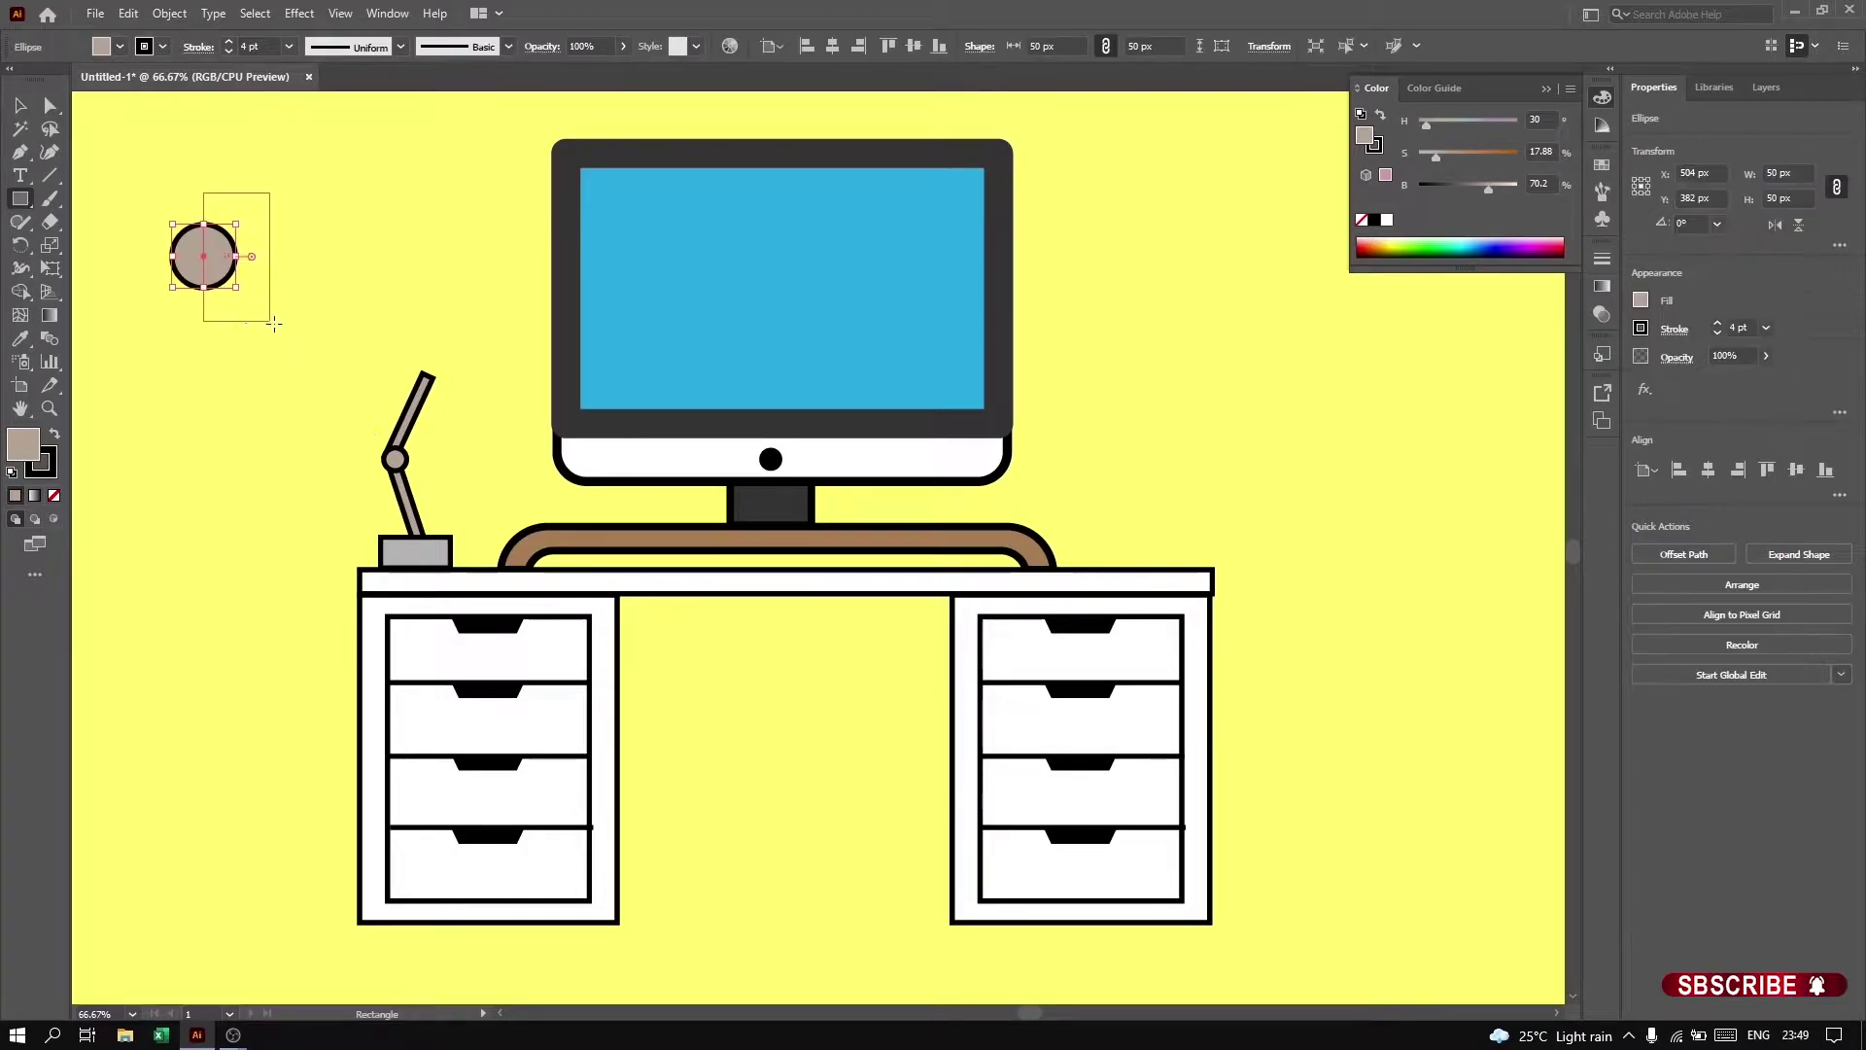
{"action": "key", "text": "shift+m"}
{"action": "mouse_move", "coordinate": [350, 200]}
{"action": "left_mouse_down"}
{"action": "mouse_move", "coordinate": [224, 272]}
{"action": "mouse_move", "coordinate": [255, 272]}
{"action": "mouse_move", "coordinate": [210, 243]}
{"action": "mouse_move", "coordinate": [465, 368]}
{"action": "left_mouse_up"}
{"action": "key", "text": "v"}
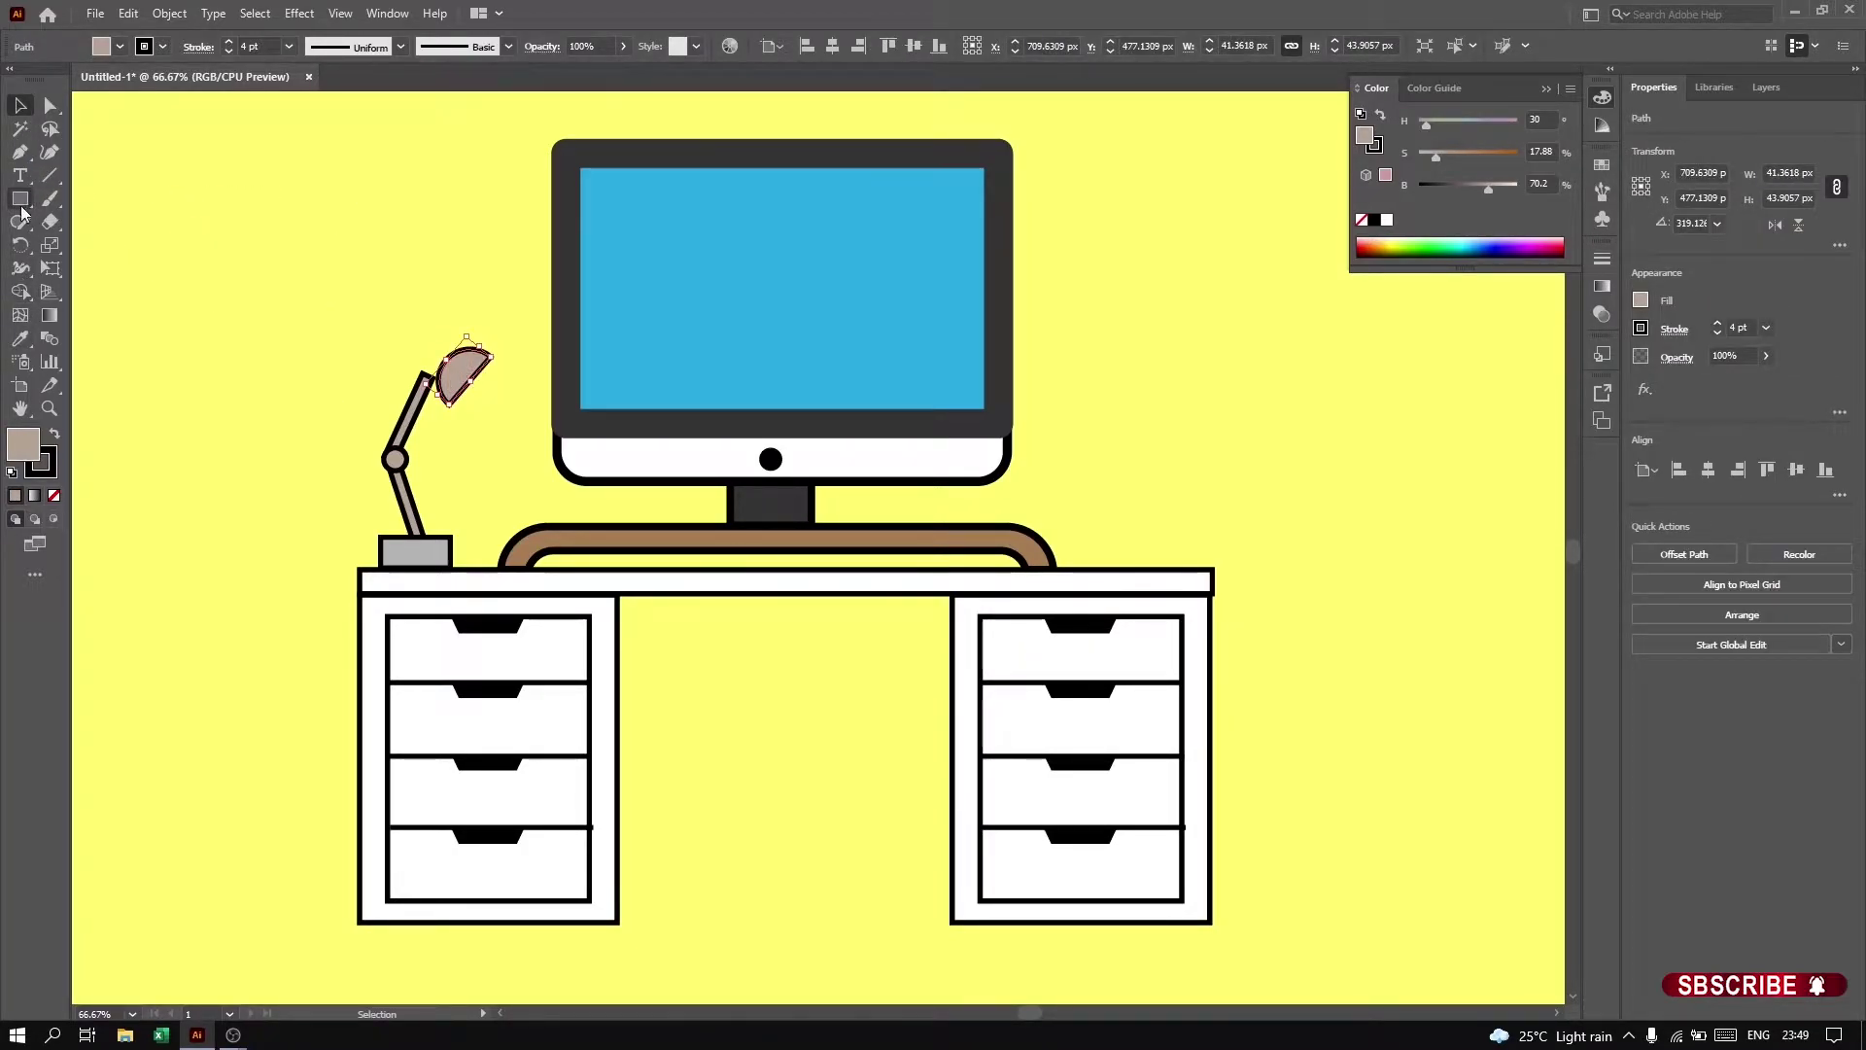
Step: Draw a small connector rectangle, rotate it diagonally, and send it behind the lamp shade
{"action": "left_click_drag", "start_coordinate": [199, 272], "coordinate": [255, 289]}
{"action": "key", "text": "a"}
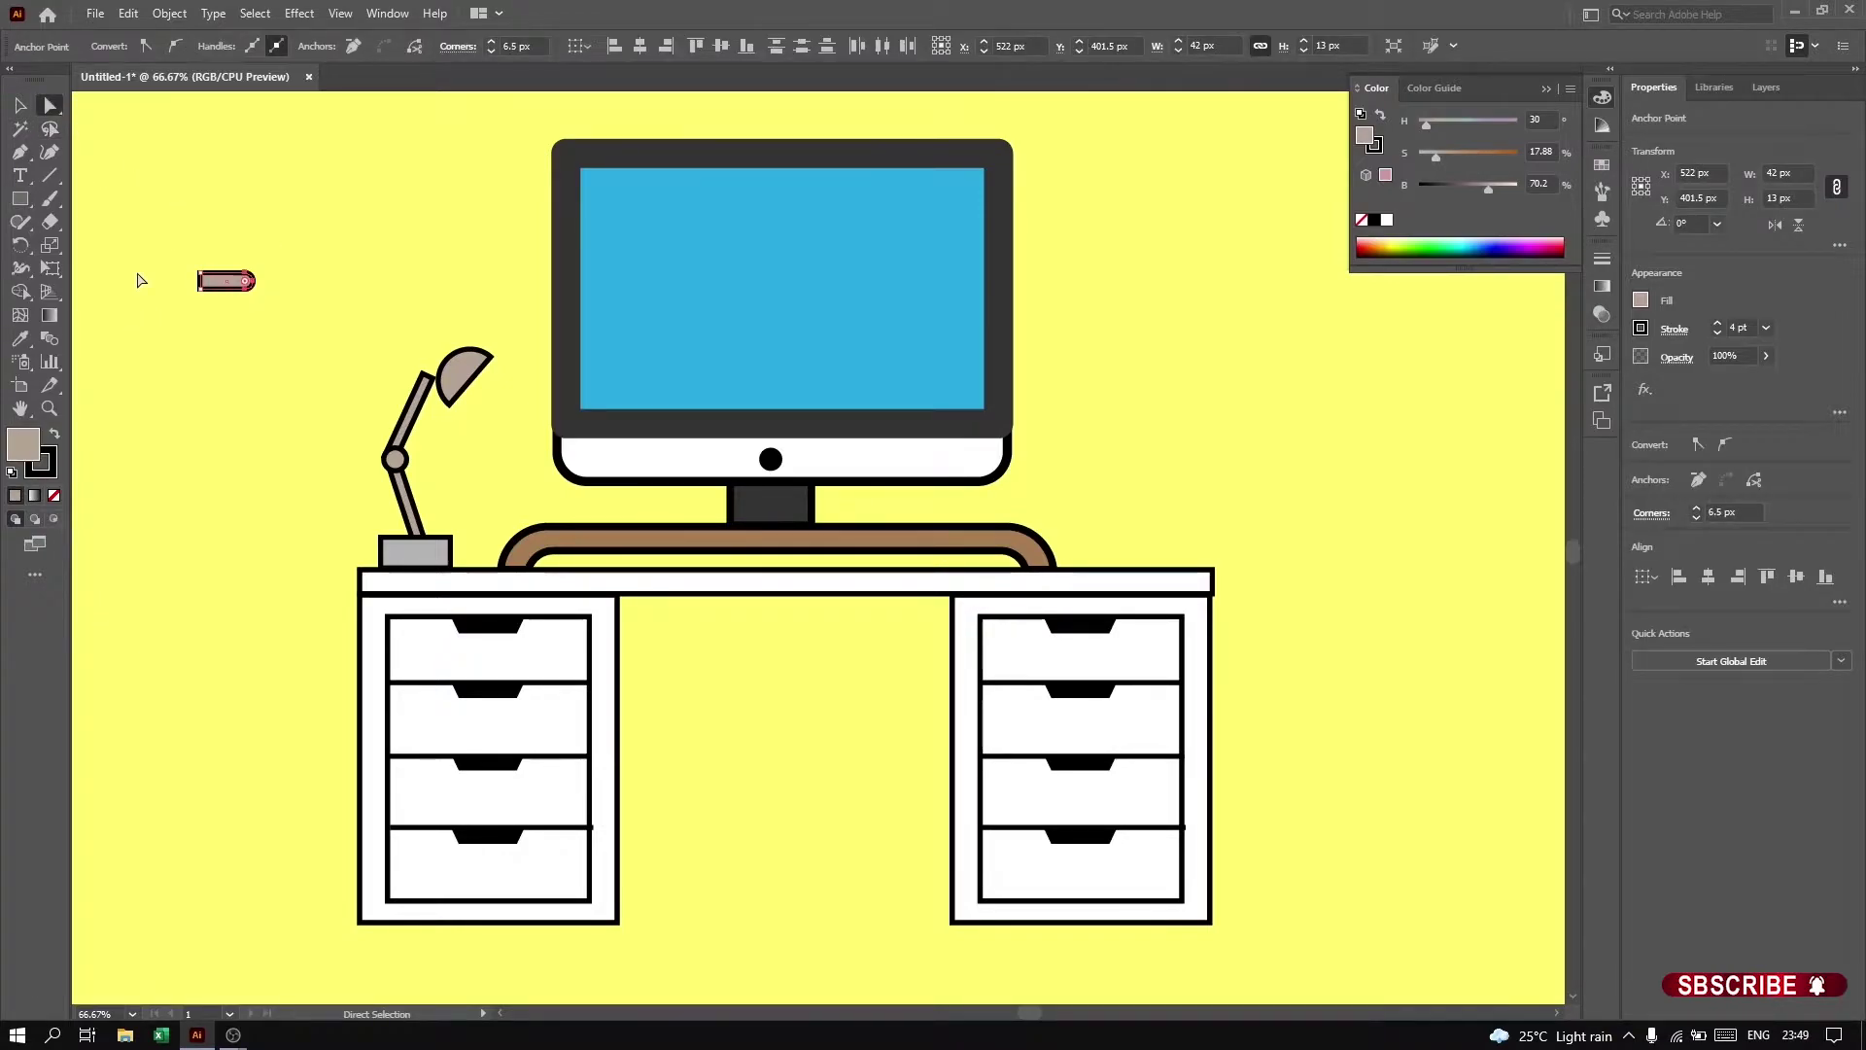
{"action": "key", "text": "v"}
{"action": "mouse_move", "coordinate": [237, 298]}
{"action": "left_mouse_down"}
{"action": "mouse_move", "coordinate": [226, 284]}
{"action": "mouse_move", "coordinate": [418, 345]}
{"action": "left_mouse_up"}
{"action": "right_click", "coordinate": [399, 350]}
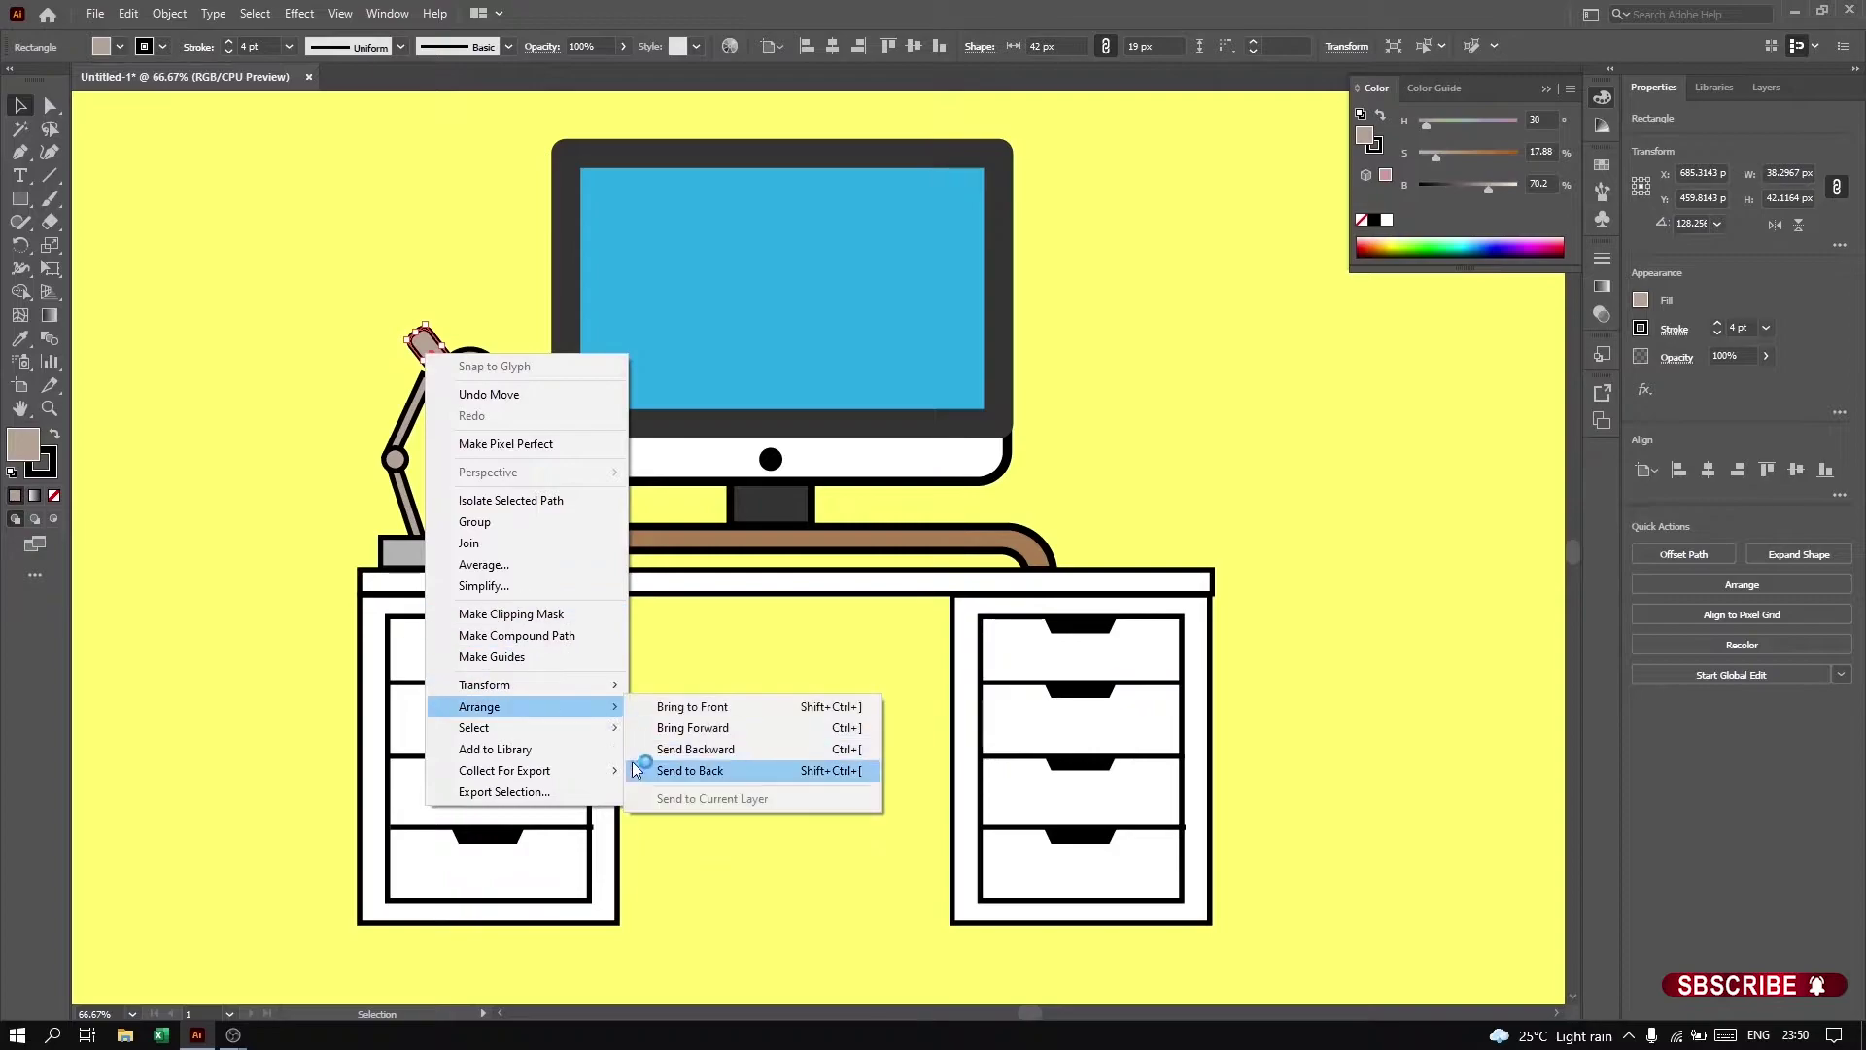
{"action": "left_click", "coordinate": [695, 765]}
Step: Fill the lamp shade with a light grey swatch
{"action": "left_click", "coordinate": [457, 384]}
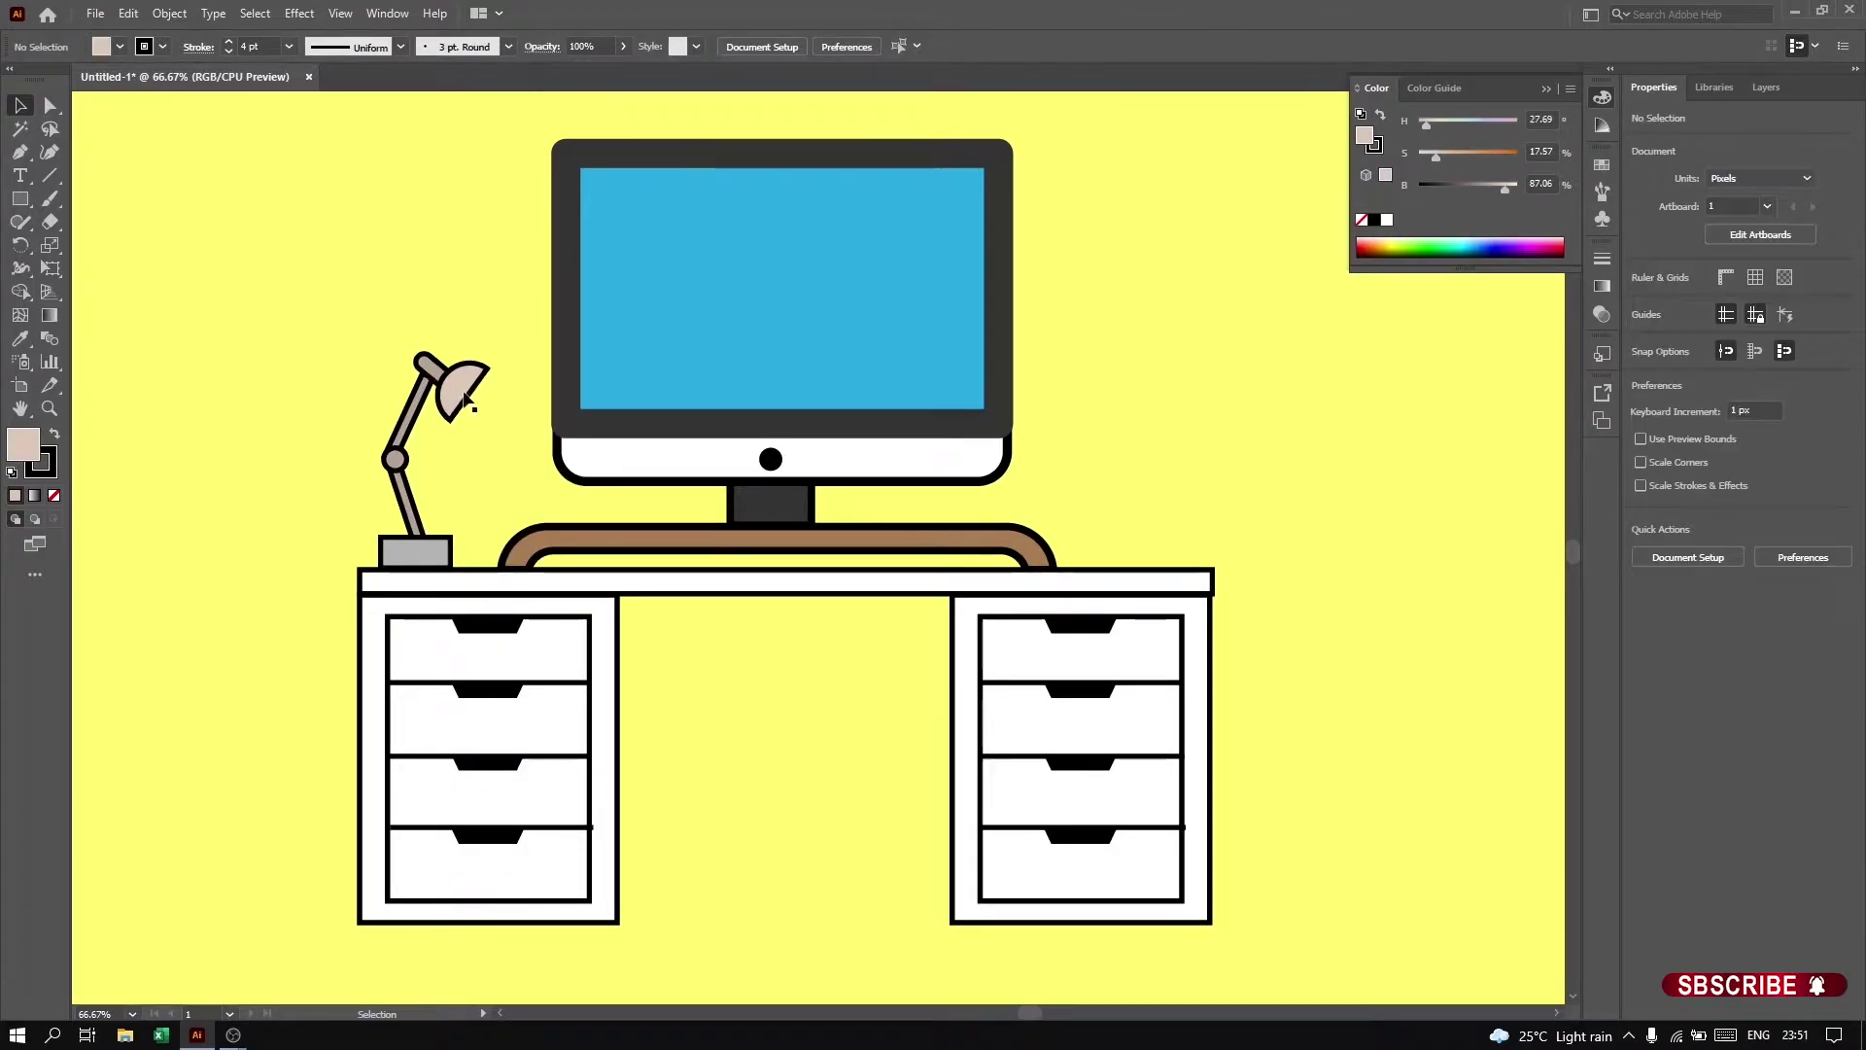
{"action": "left_click", "coordinate": [1602, 165]}
{"action": "left_click", "coordinate": [1448, 274]}
{"action": "left_click", "coordinate": [1179, 388]}
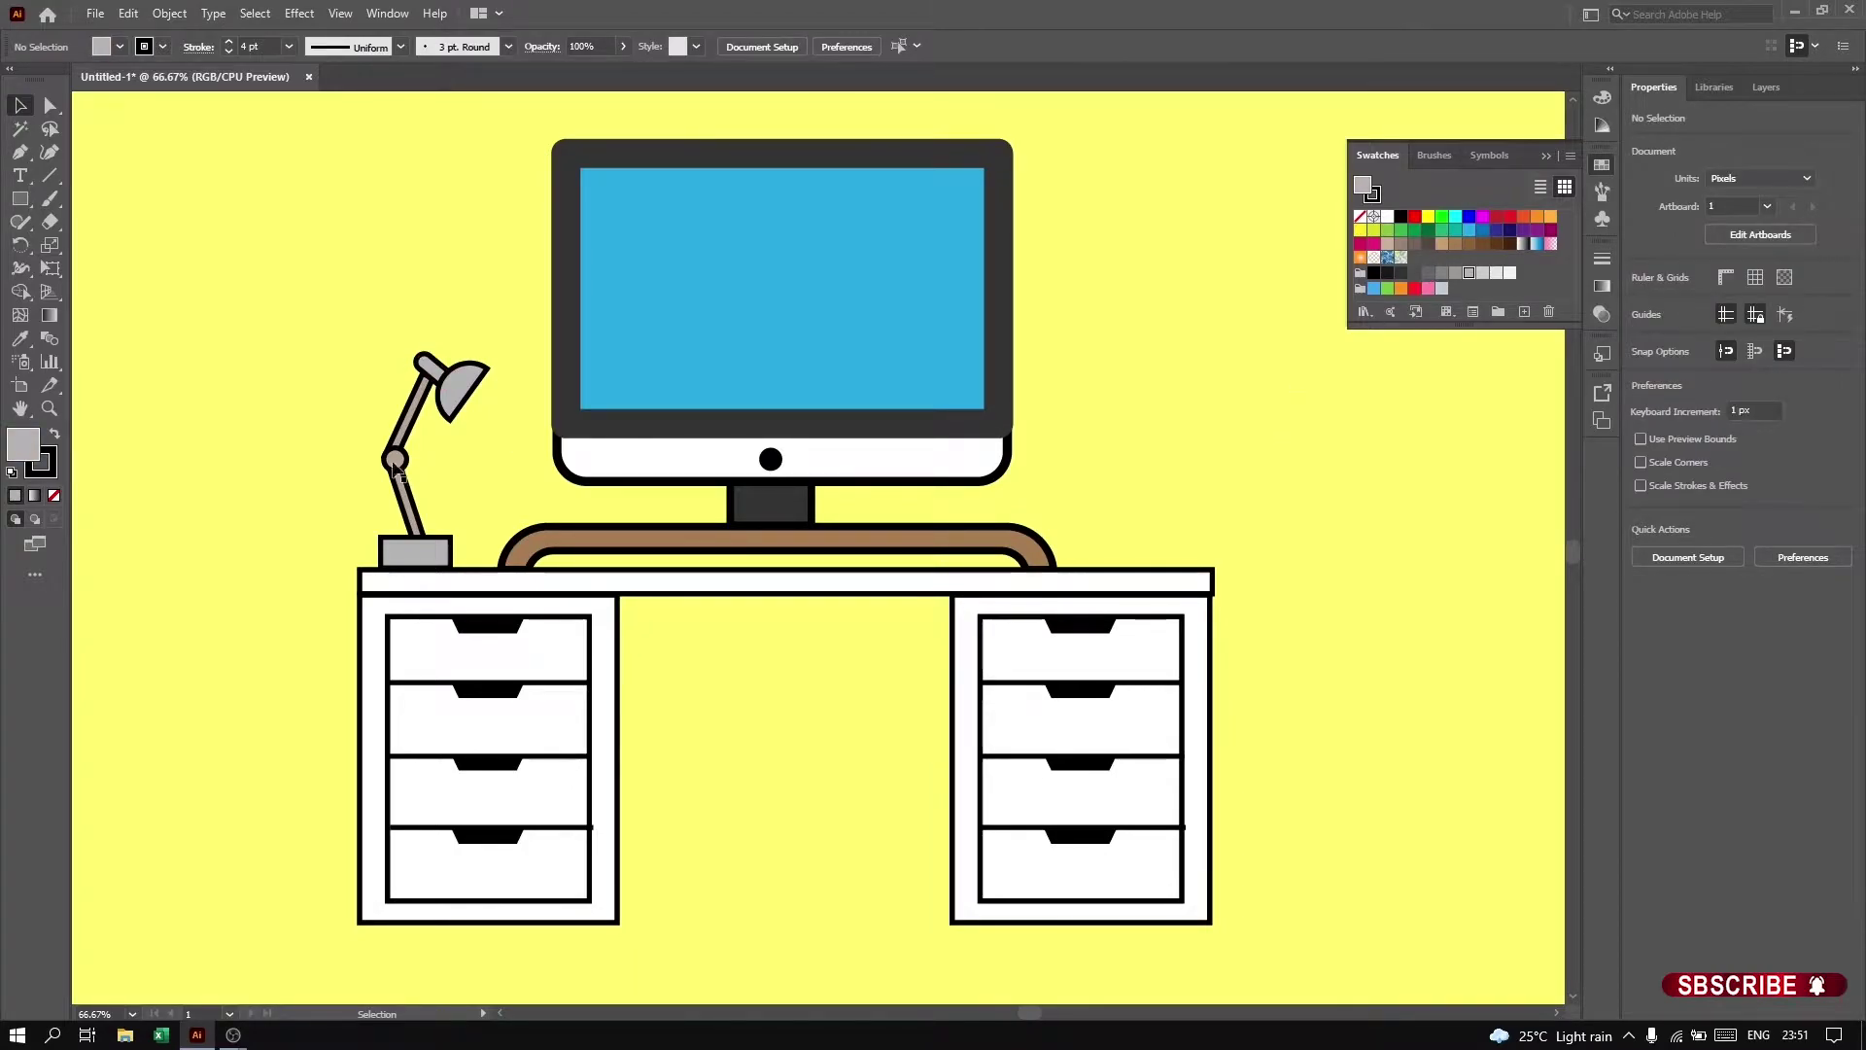
Step: Pen a near-white, strokeless curved highlight shape along the lamp shade
{"action": "scroll", "coordinate": [452, 437], "scroll_direction": "up", "scroll_amount": 3}
{"action": "left_click_drag", "start_coordinate": [475, 469], "coordinate": [601, 591]}
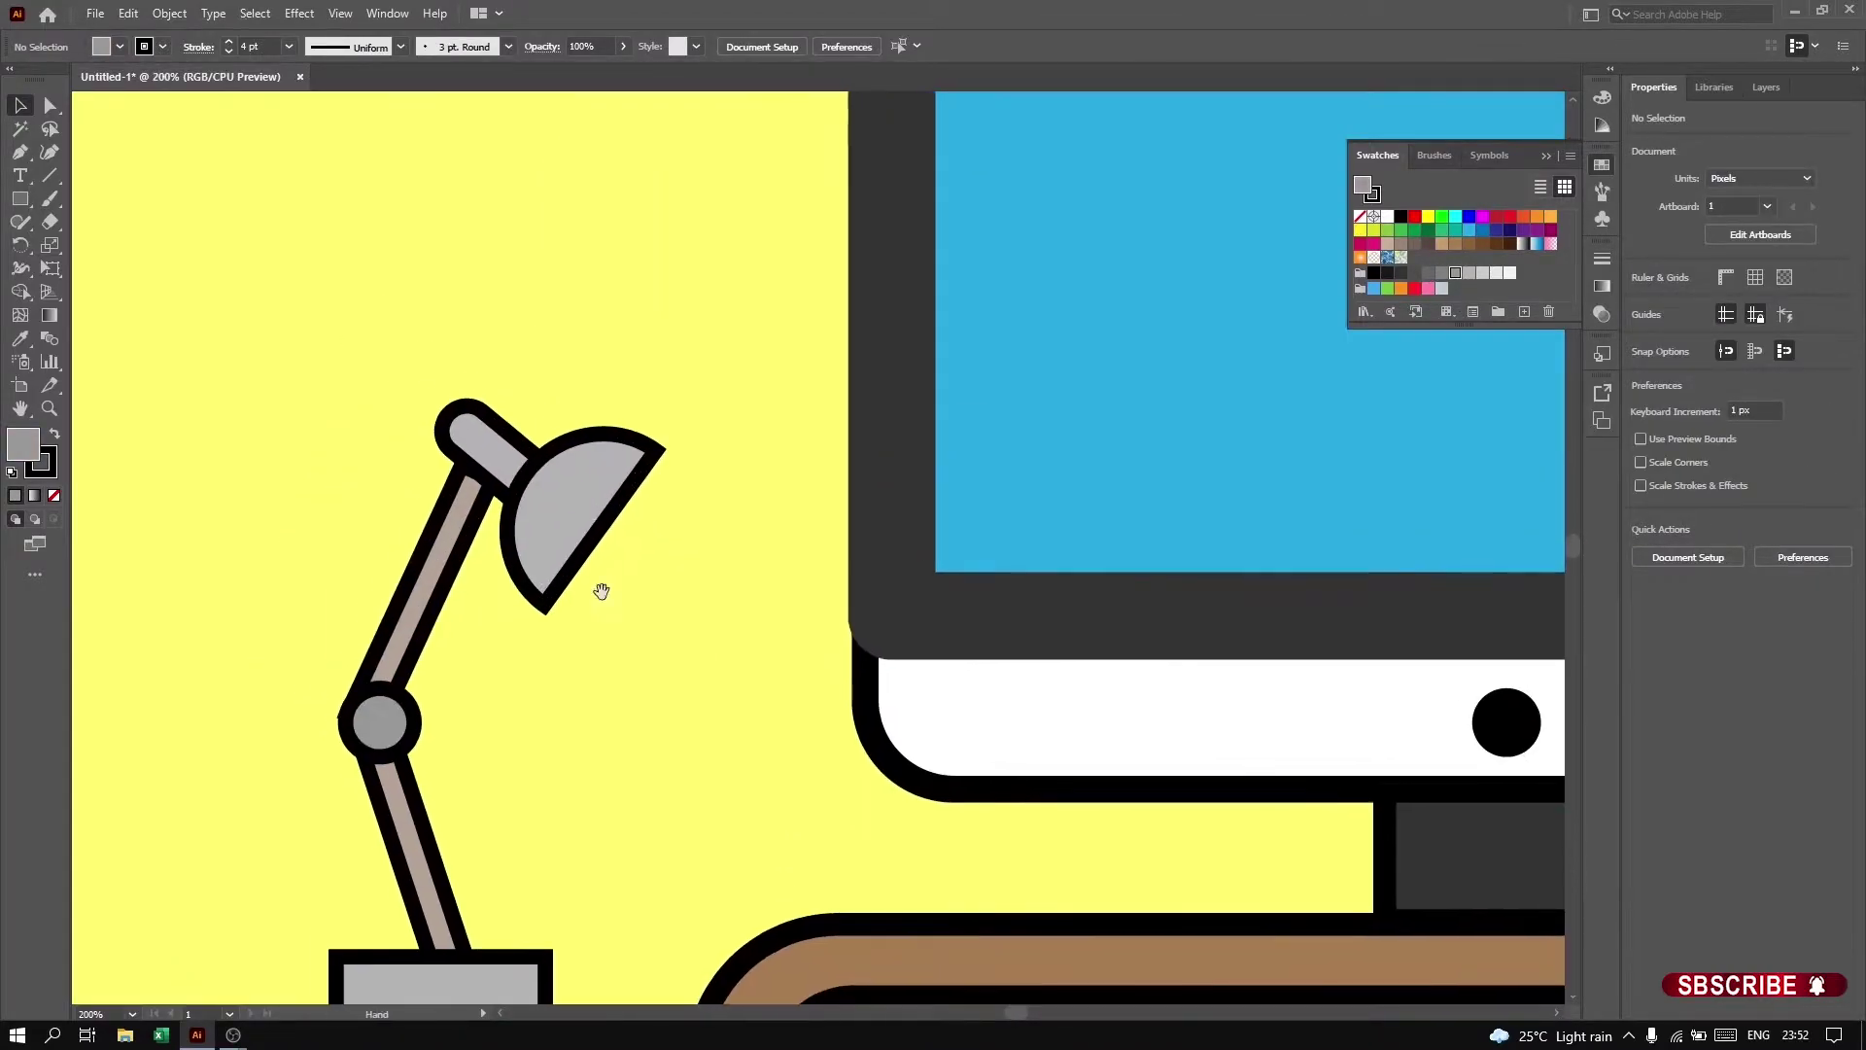
{"action": "key", "text": "p"}
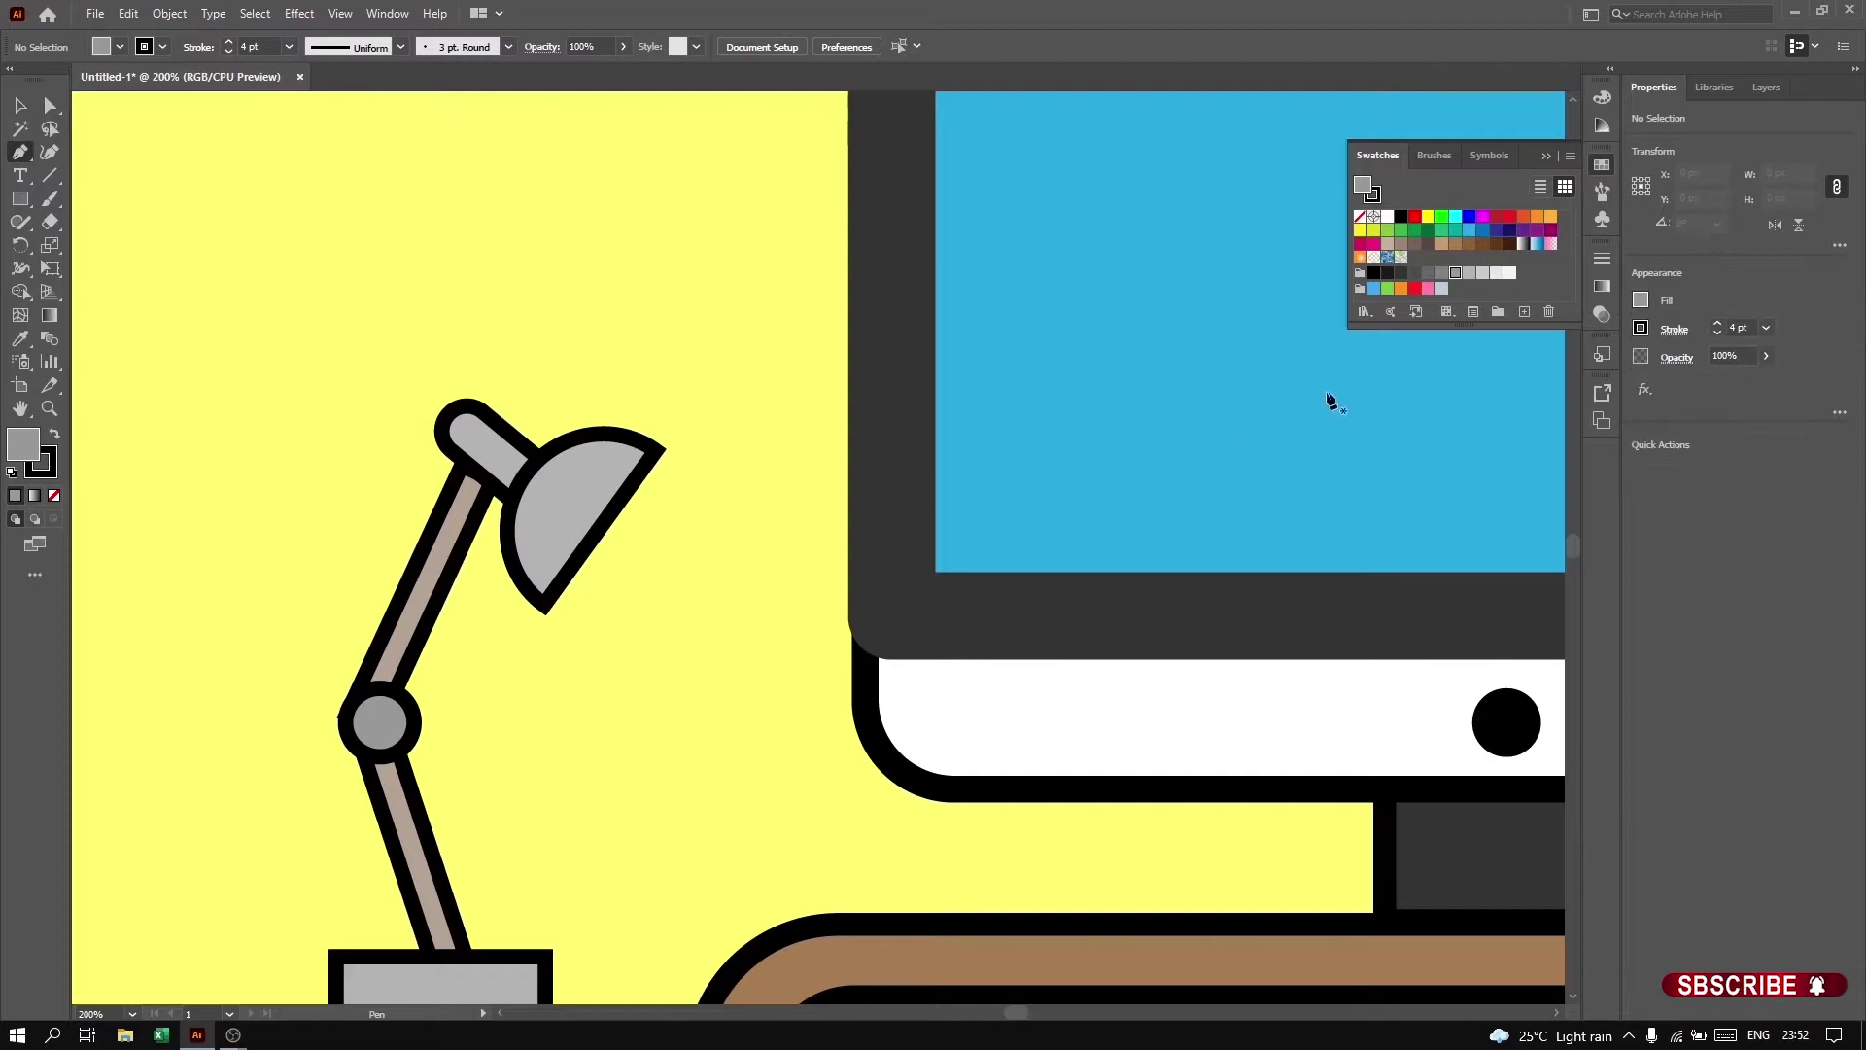
{"action": "left_click", "coordinate": [1497, 273]}
{"action": "key", "text": "v"}
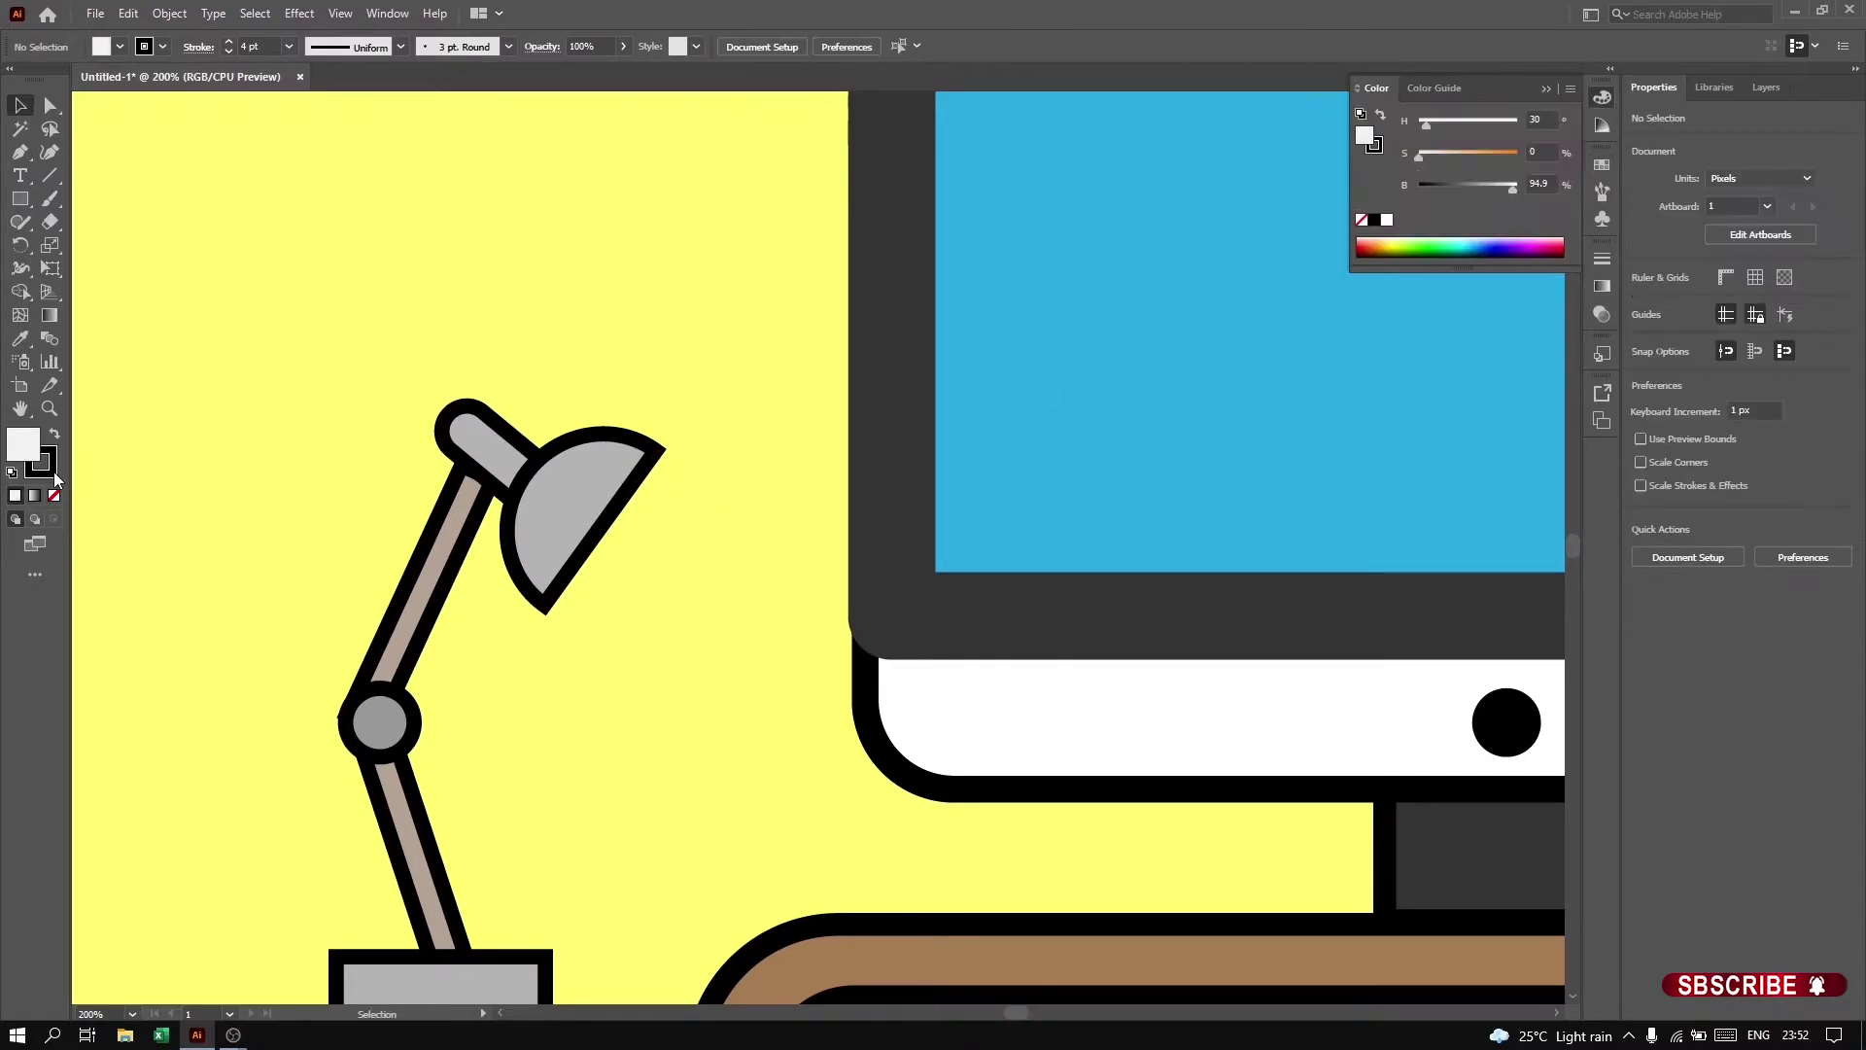
{"action": "key", "text": "slash"}
{"action": "left_click", "coordinate": [20, 152]}
{"action": "left_click", "coordinate": [642, 452]}
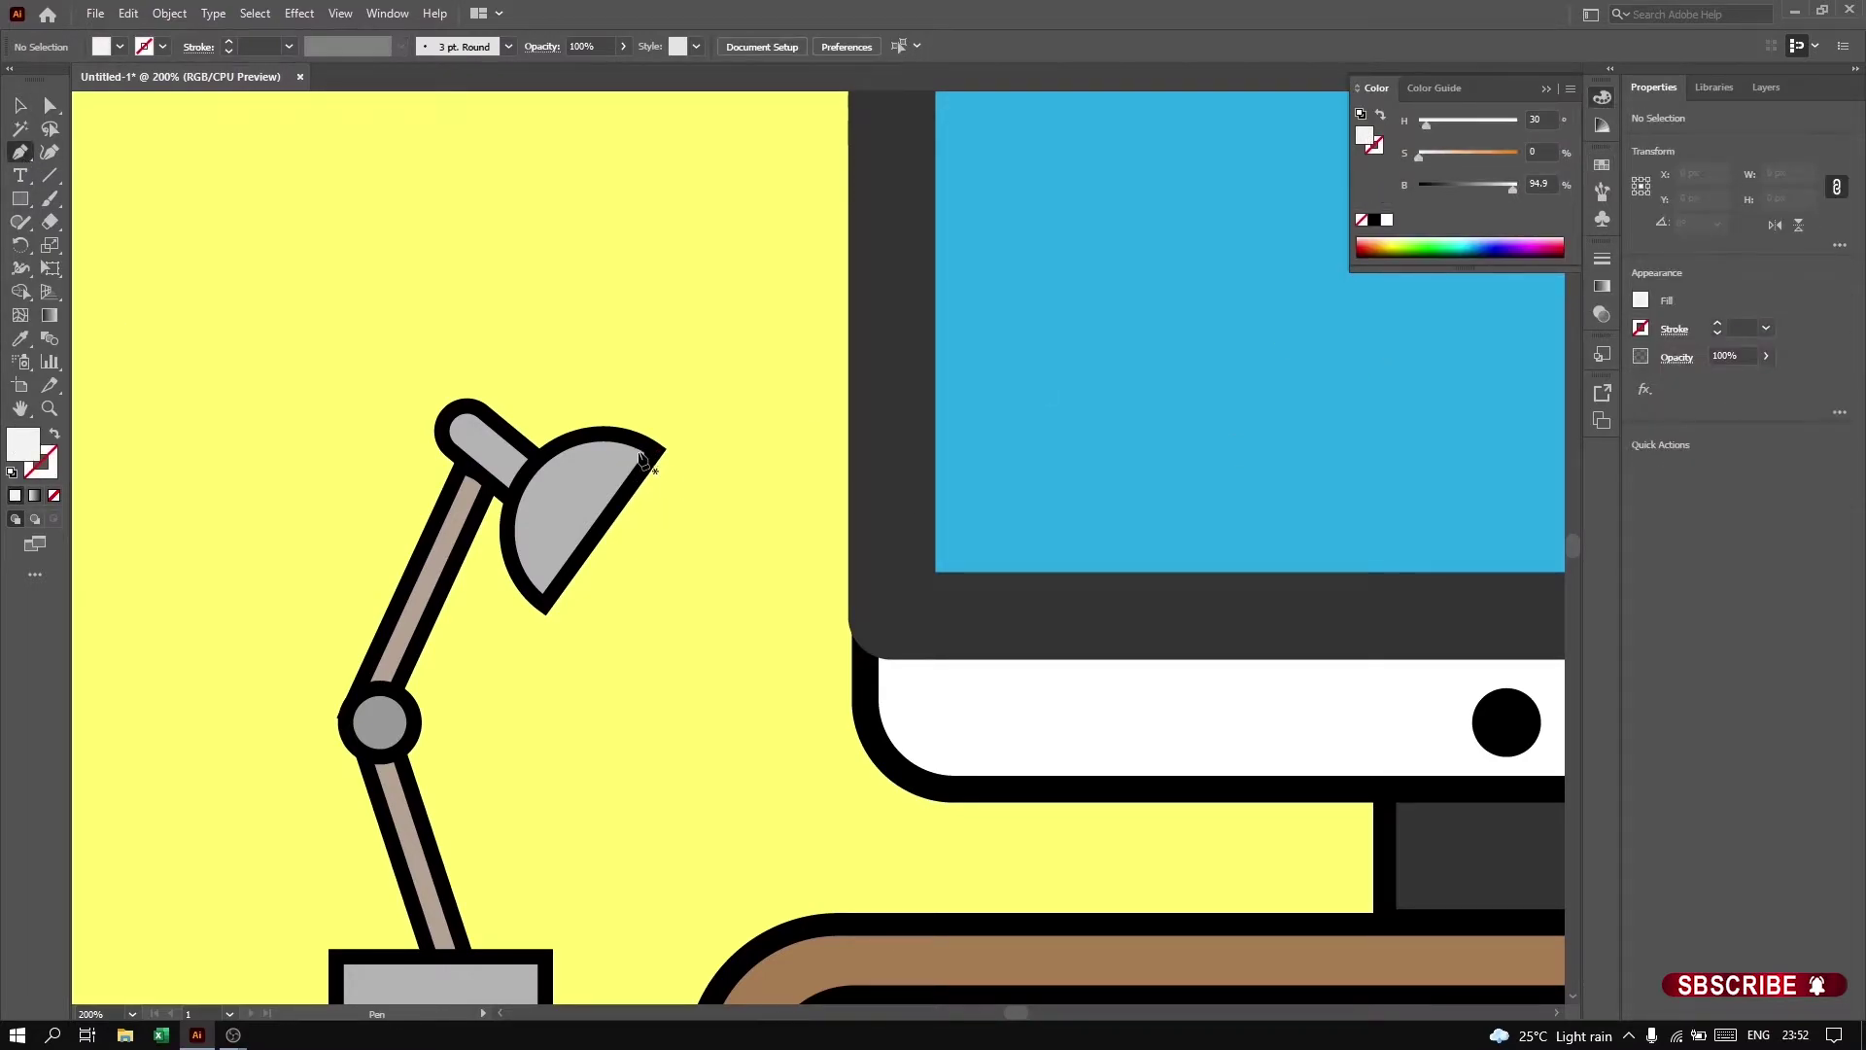
{"action": "left_click", "coordinate": [612, 499]}
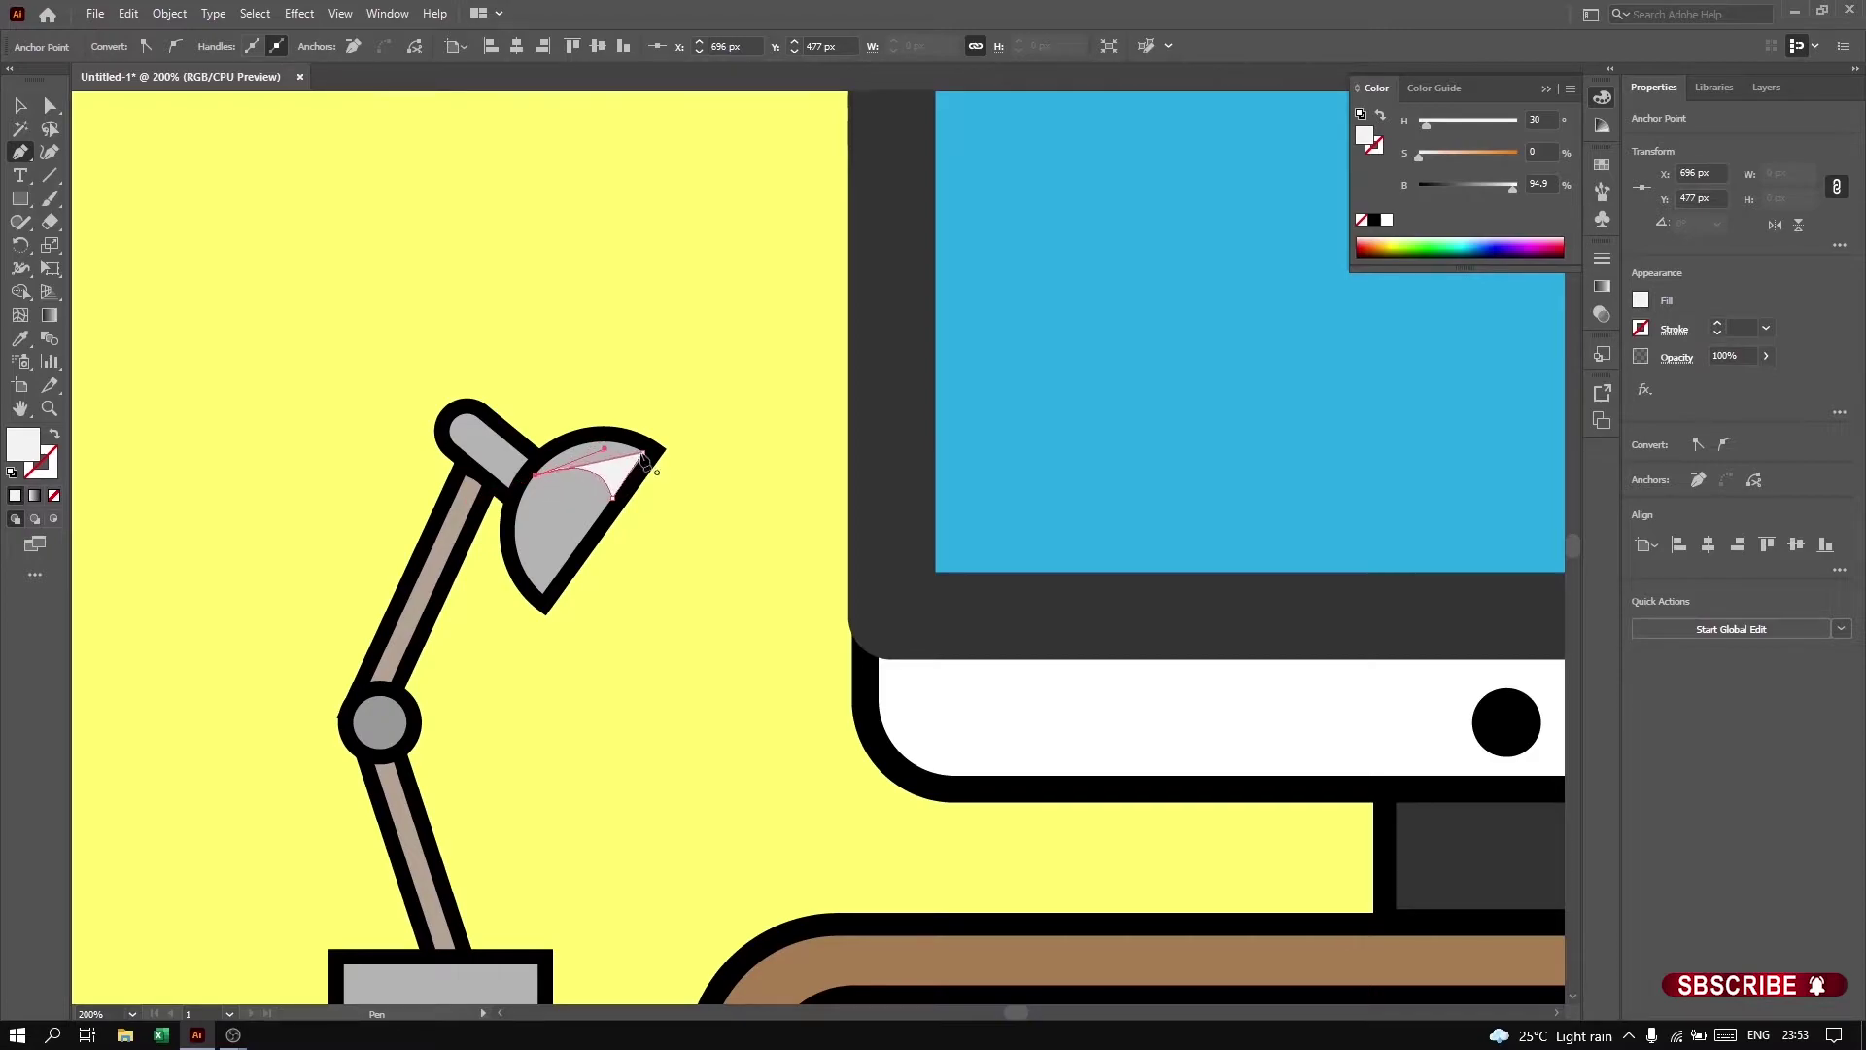
{"action": "left_click_drag", "start_coordinate": [690, 491], "coordinate": [708, 472]}
{"action": "left_click", "coordinate": [21, 105]}
{"action": "left_click", "coordinate": [590, 383]}
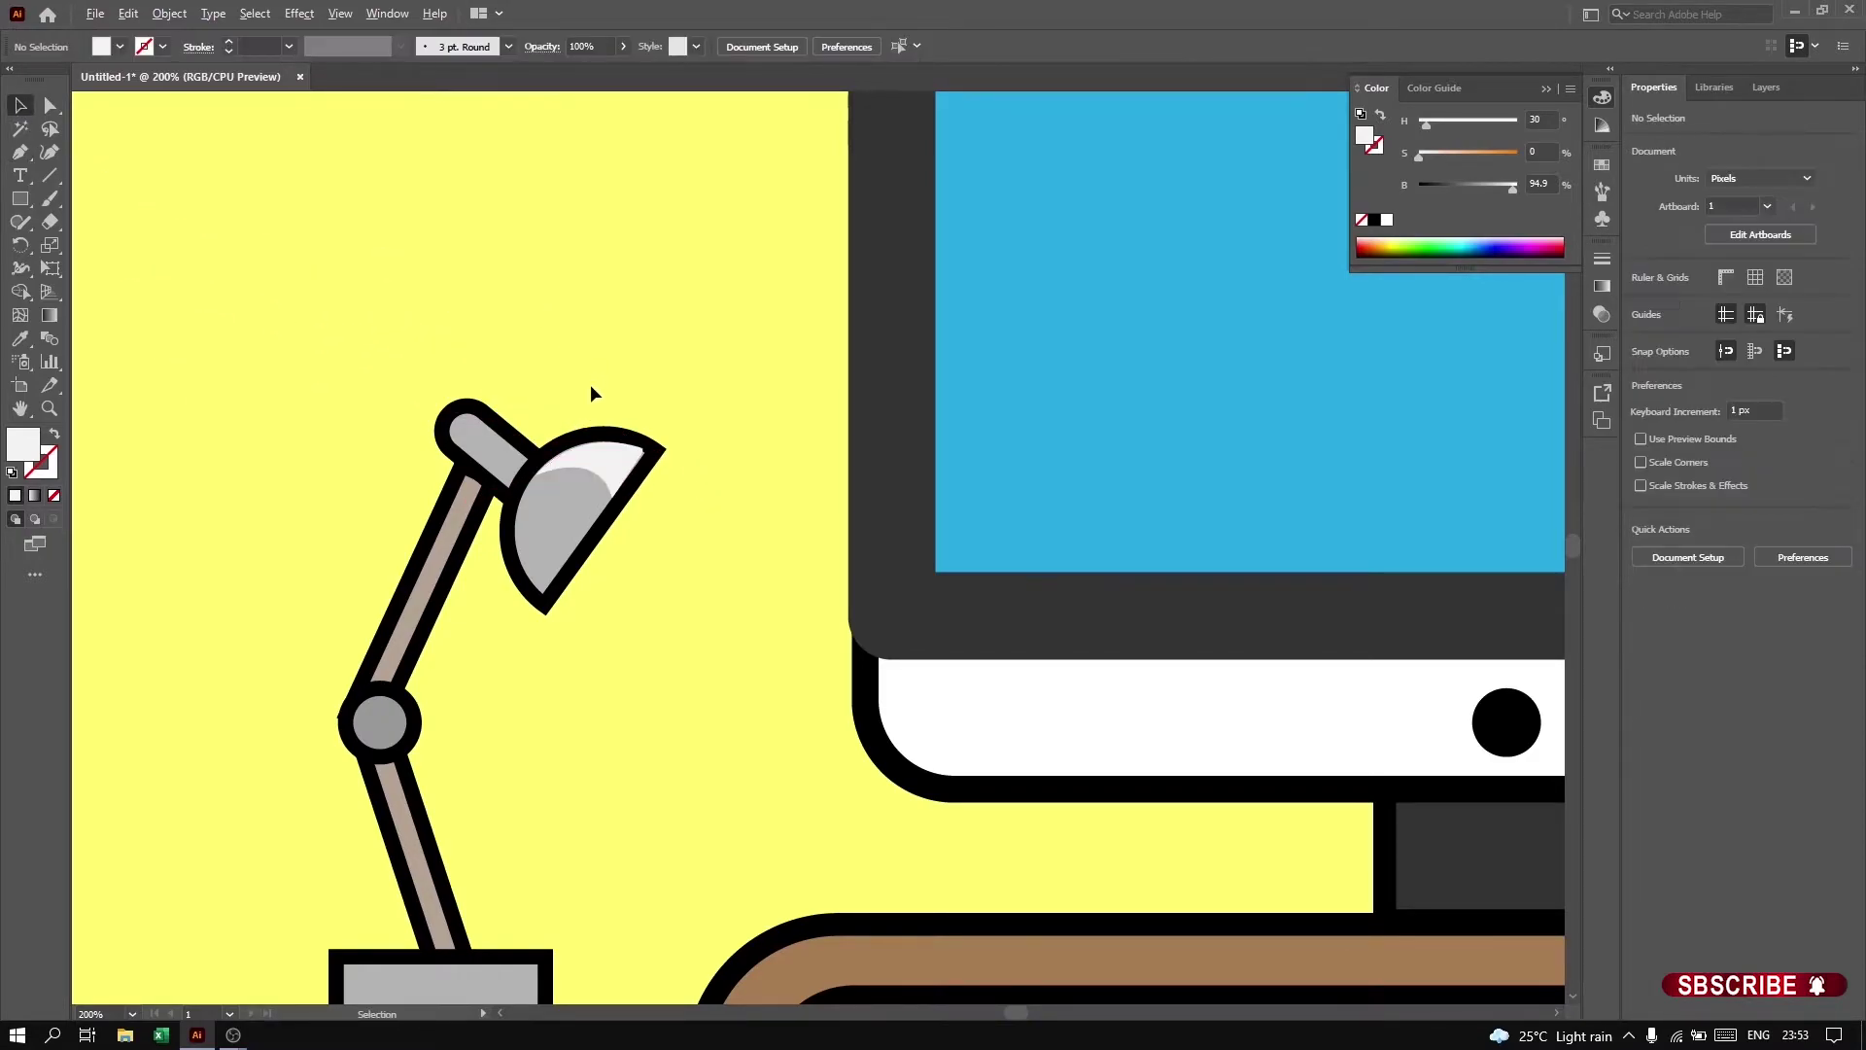
Step: Add a thin highlight strip across the top of the lamp base
{"action": "key", "text": "ctrl+0"}
{"action": "scroll", "coordinate": [561, 535], "scroll_direction": "up", "scroll_amount": 5}
{"action": "scroll", "coordinate": [560, 535], "scroll_direction": "up", "scroll_amount": 2}
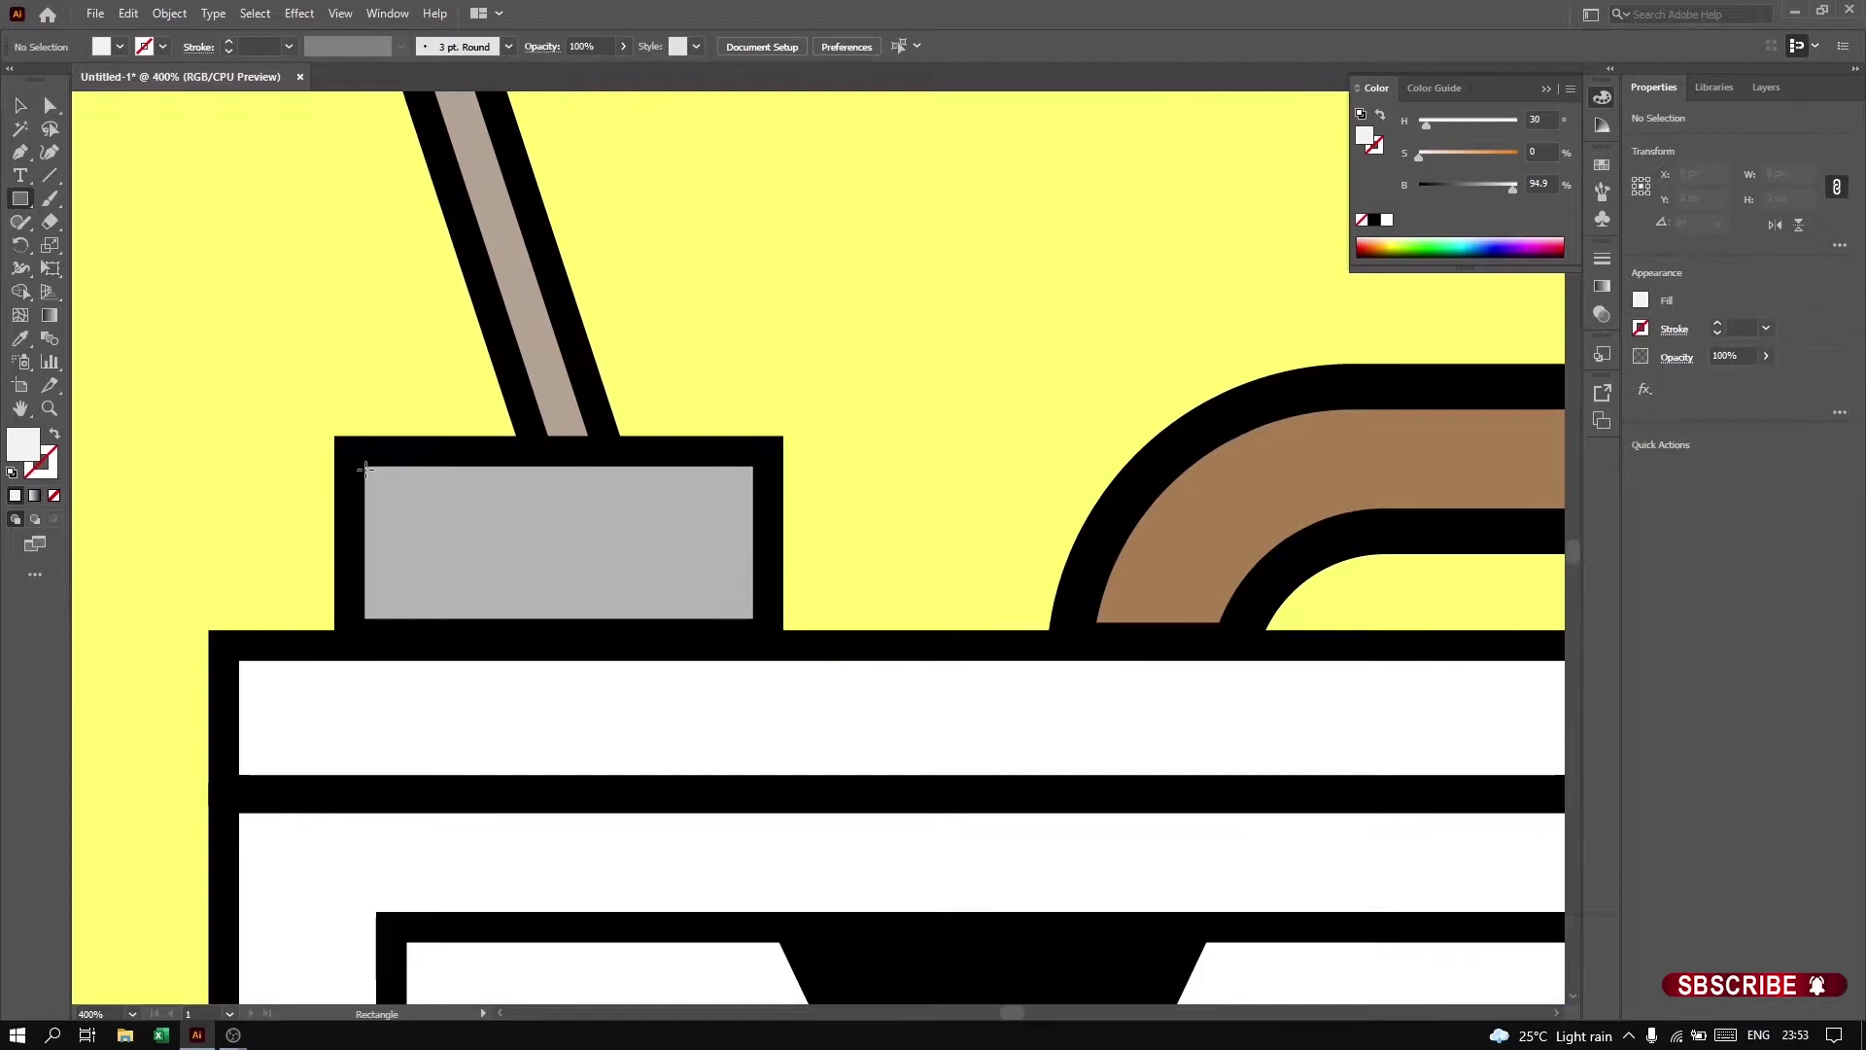
{"action": "key", "text": "m"}
{"action": "mouse_move", "coordinate": [368, 461]}
{"action": "left_mouse_down"}
{"action": "mouse_move", "coordinate": [422, 508]}
{"action": "mouse_move", "coordinate": [759, 492]}
{"action": "left_mouse_up"}
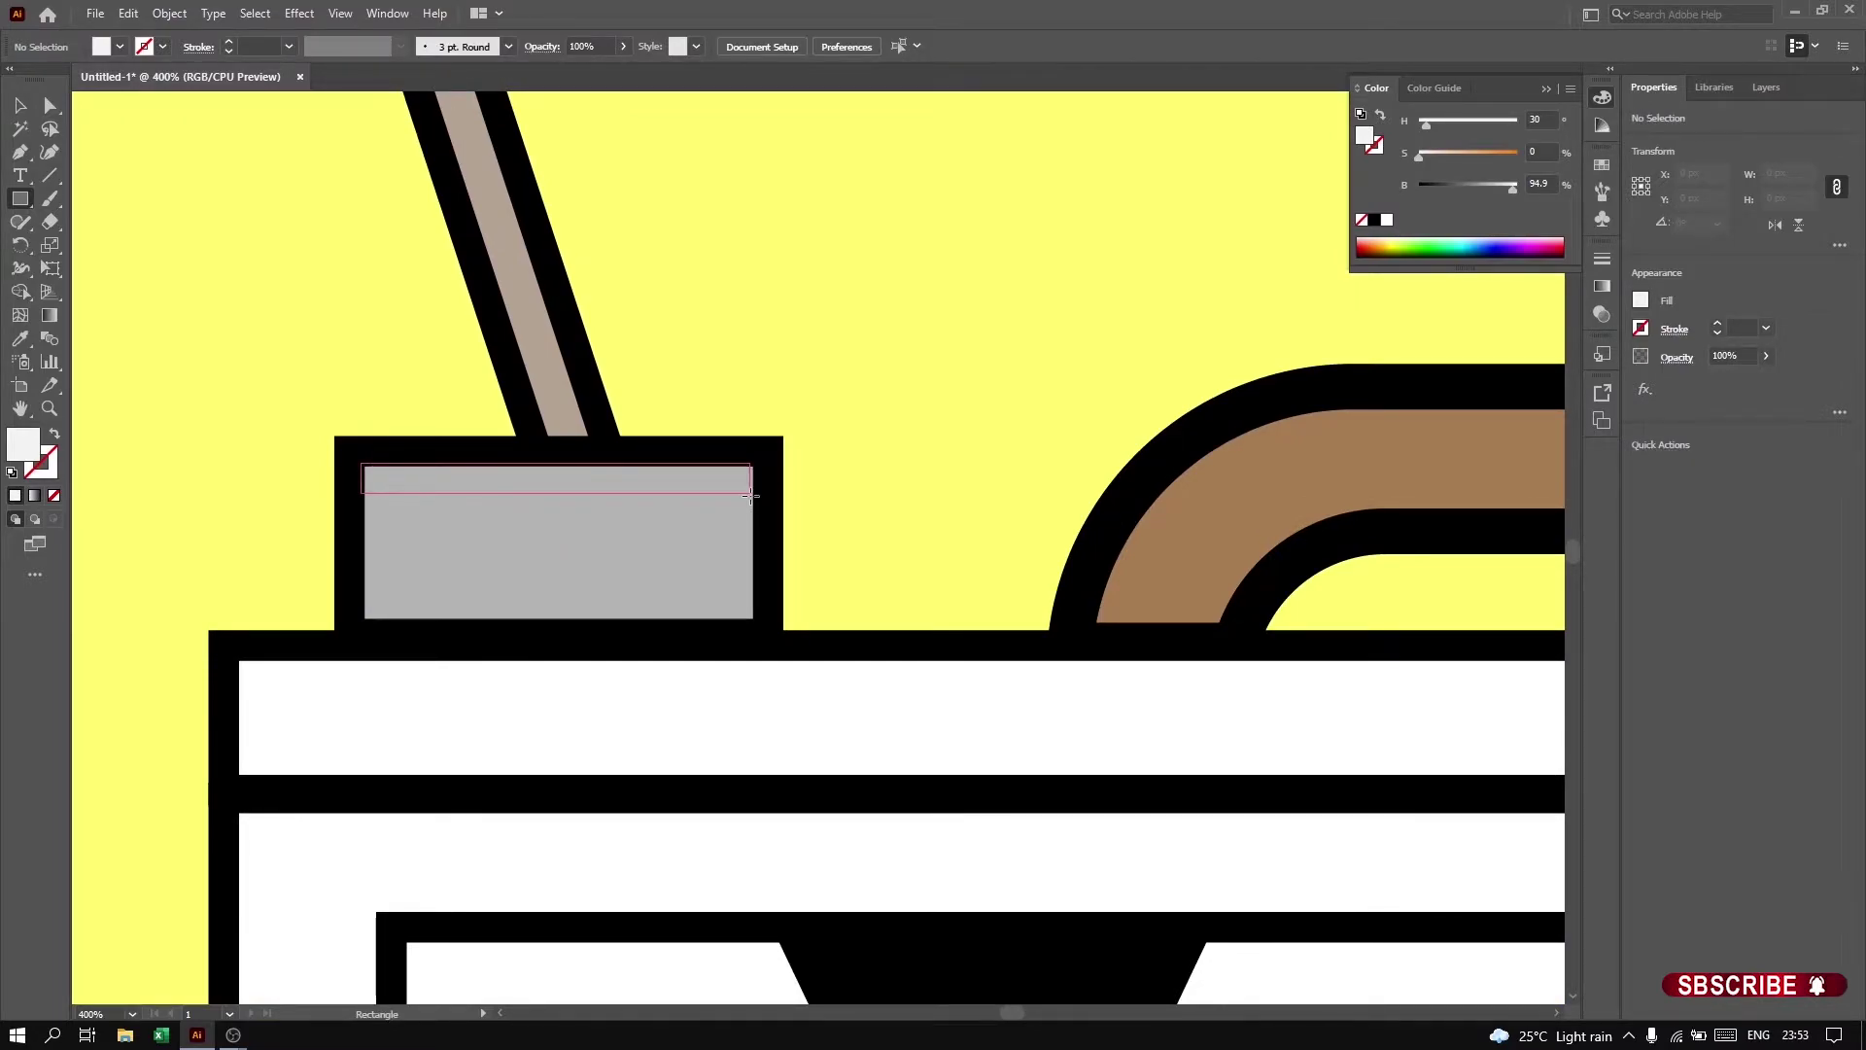
{"action": "left_click", "coordinate": [21, 105]}
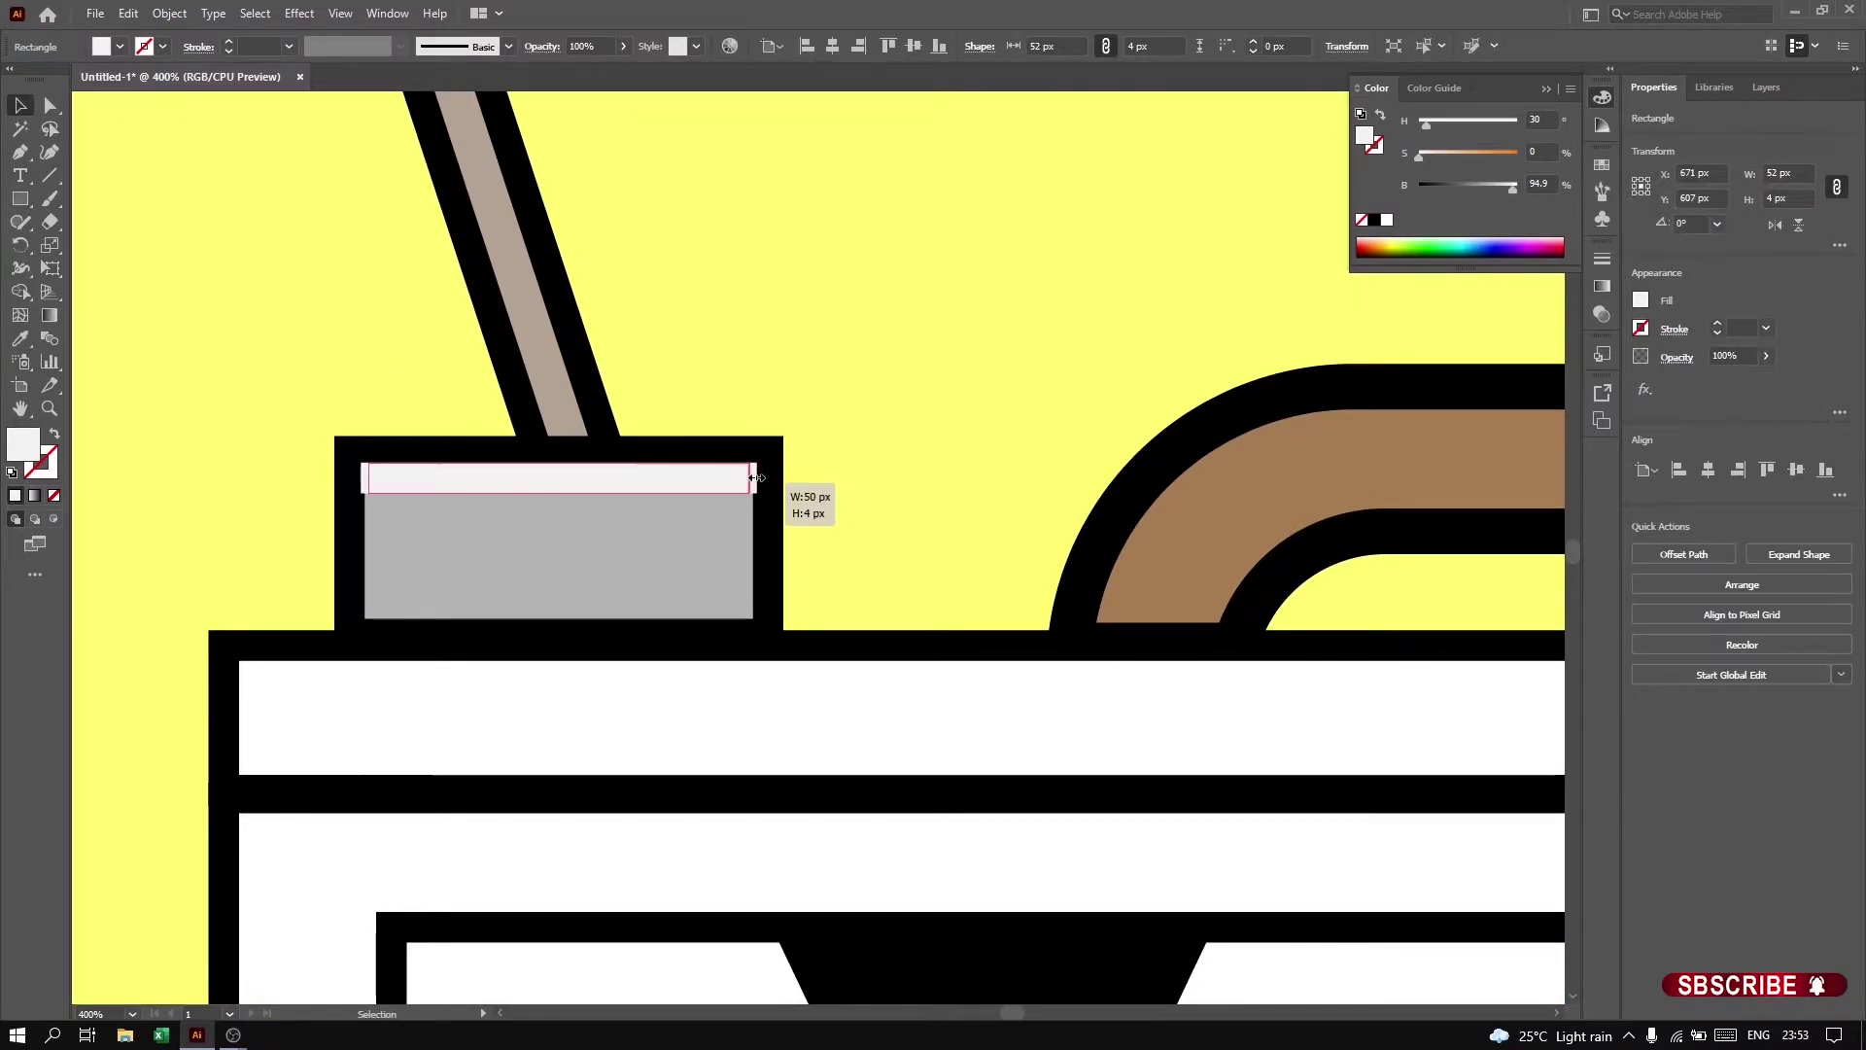
{"action": "left_click", "coordinate": [867, 488]}
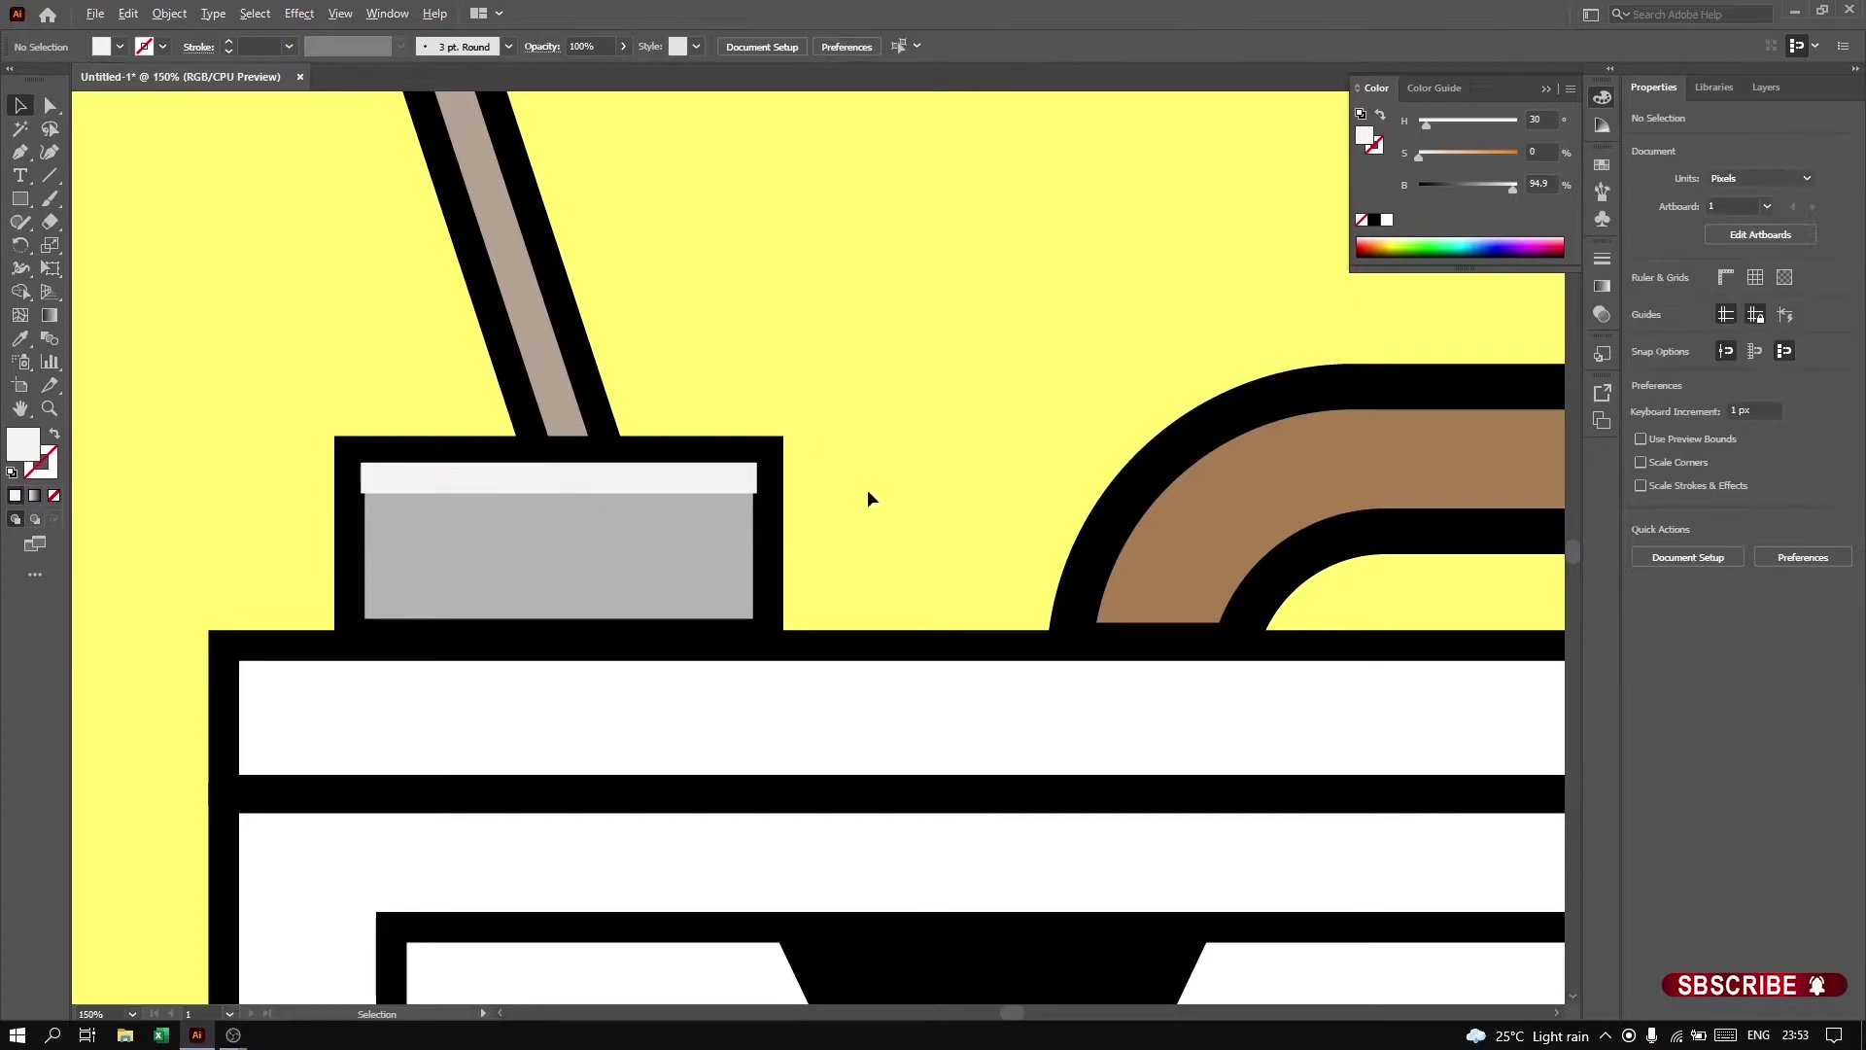
{"action": "scroll", "coordinate": [867, 488], "scroll_direction": "down", "scroll_amount": 6}
{"action": "left_click_drag", "start_coordinate": [867, 488], "coordinate": [588, 539]}
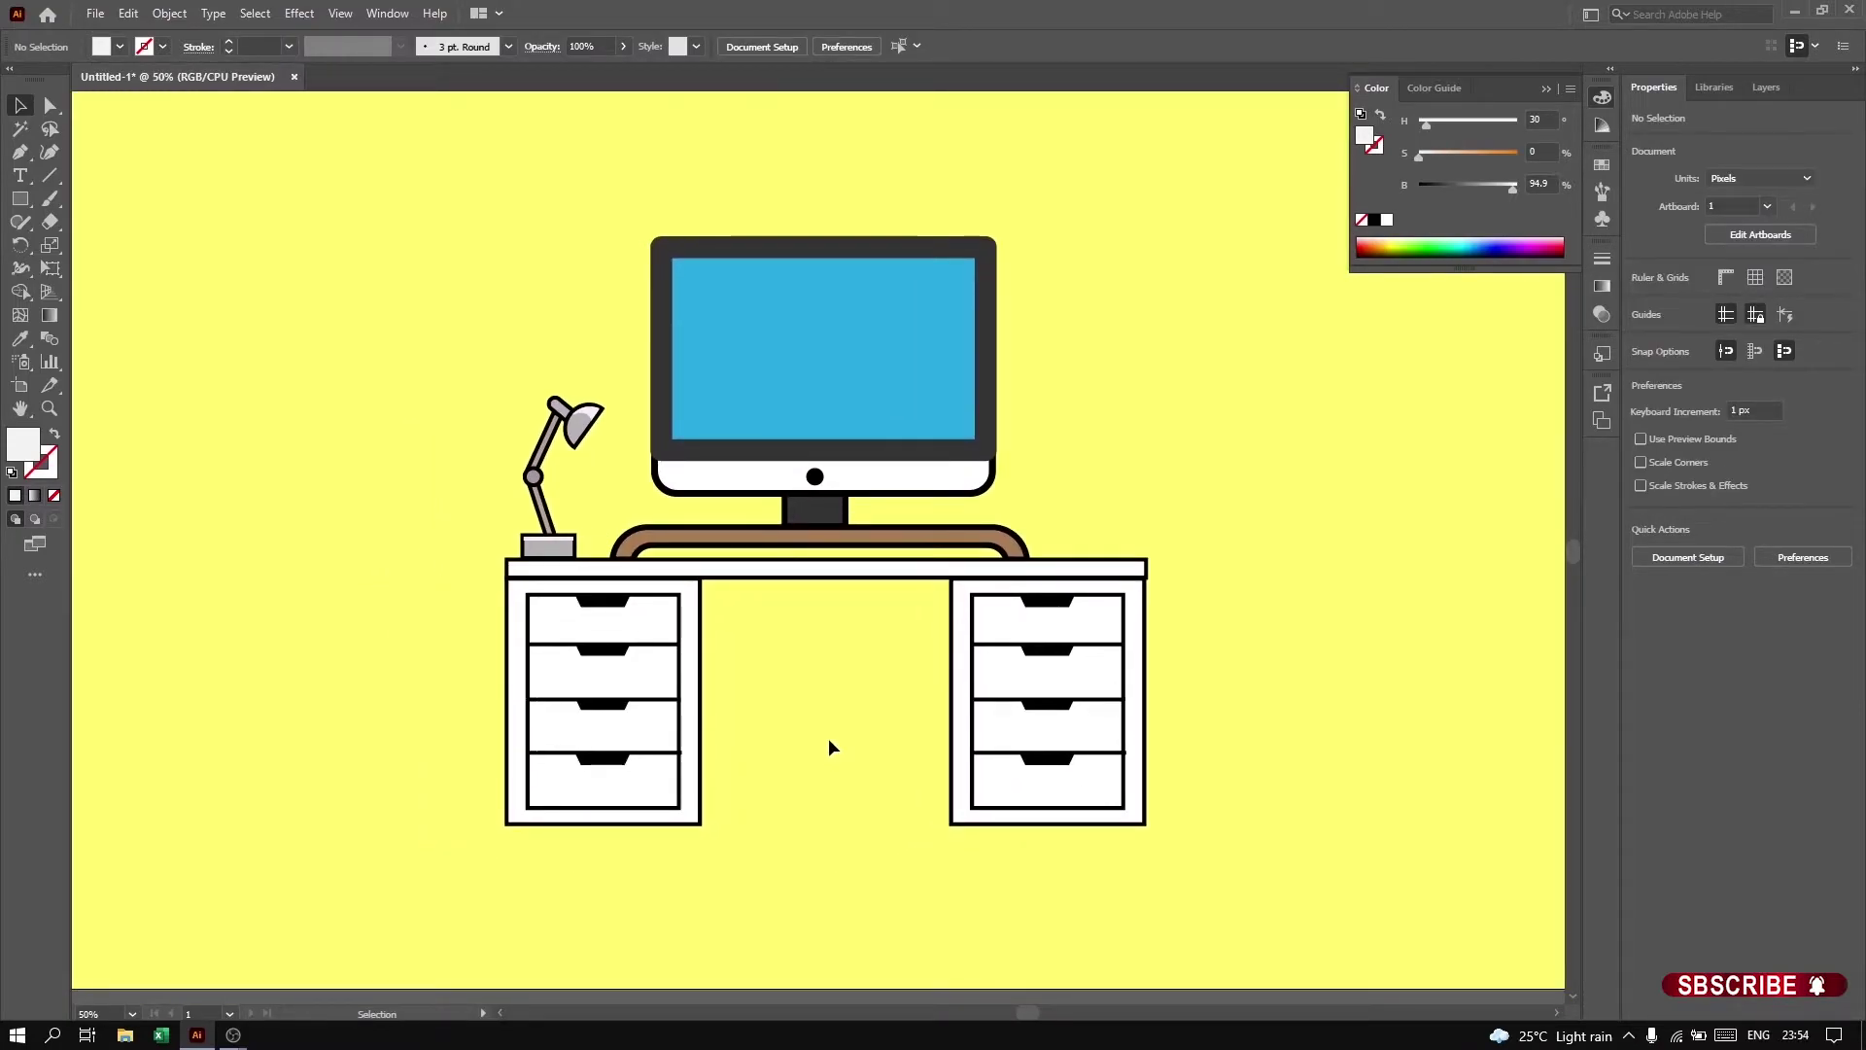
Step: Pen a highlight covering the upper half of the round lamp joint
{"action": "key", "text": "p"}
{"action": "scroll", "coordinate": [564, 503], "scroll_direction": "up", "scroll_amount": 5}
{"action": "scroll", "coordinate": [563, 504], "scroll_direction": "up", "scroll_amount": 1}
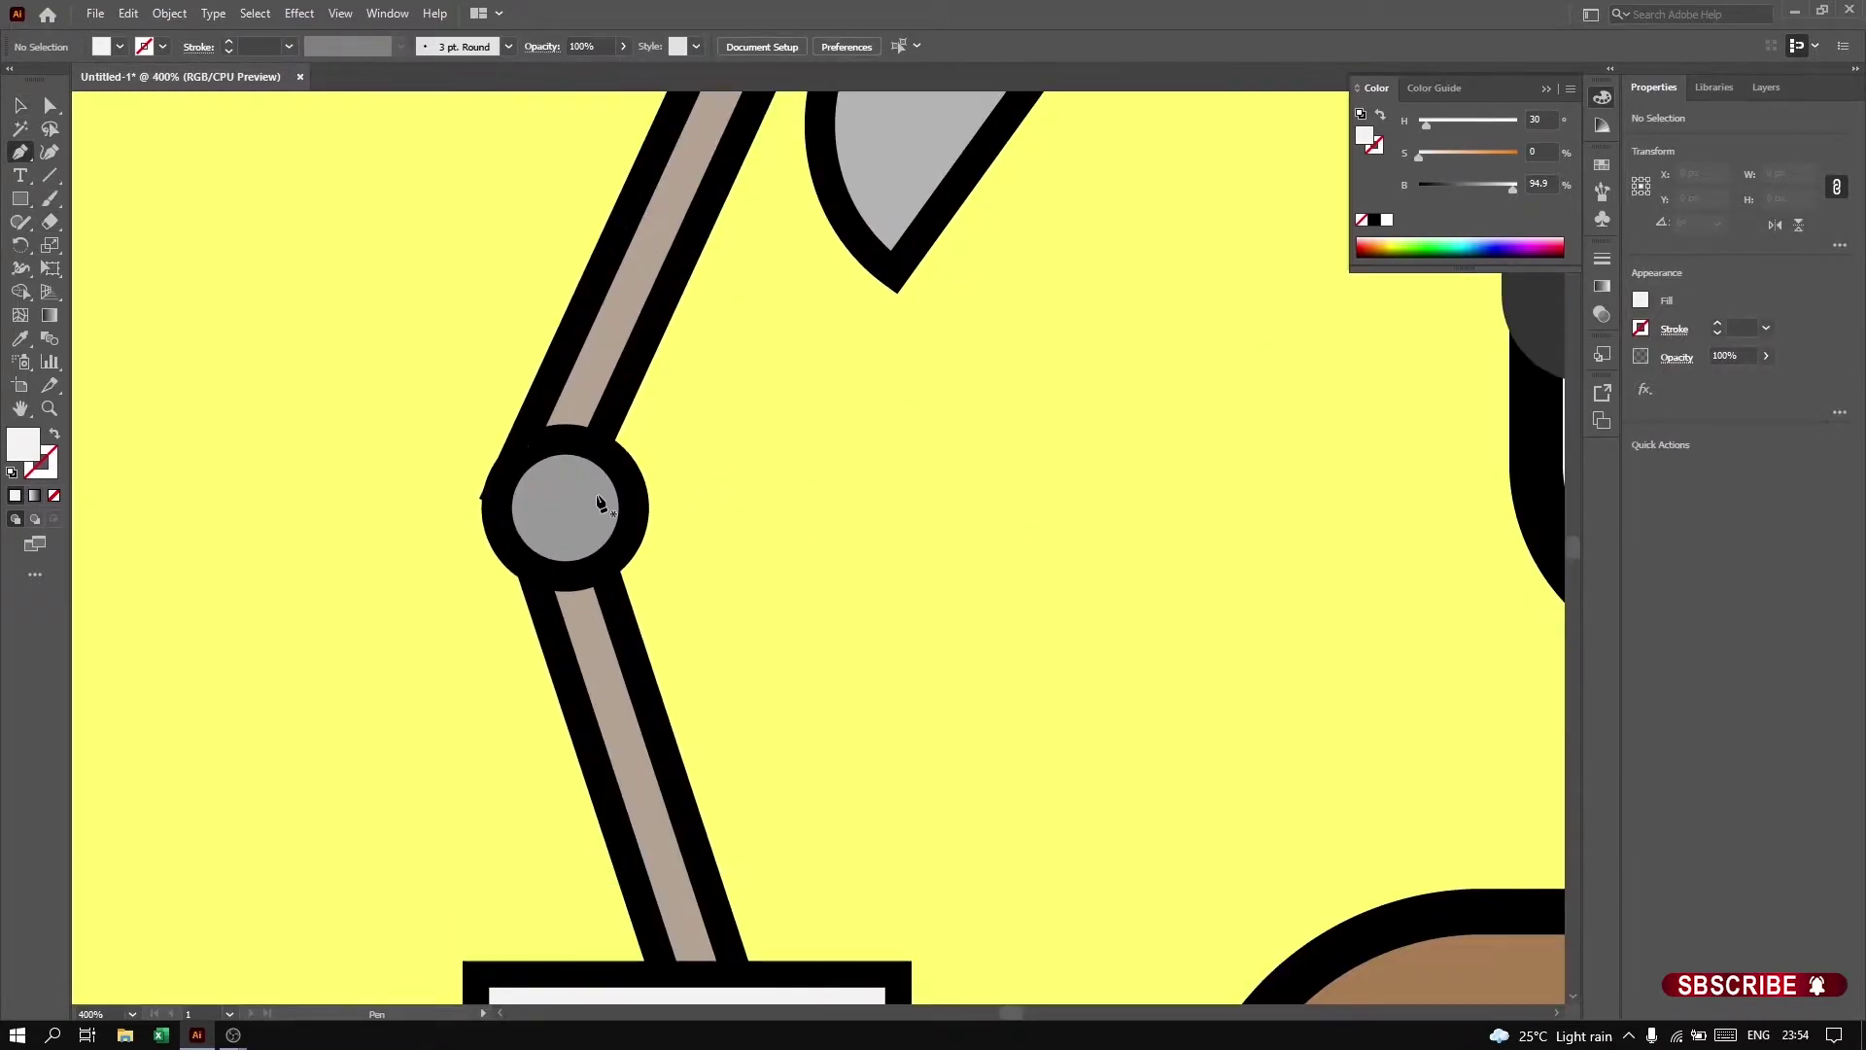
{"action": "left_click", "coordinate": [619, 506]}
{"action": "left_click_drag", "start_coordinate": [488, 452], "coordinate": [481, 455]}
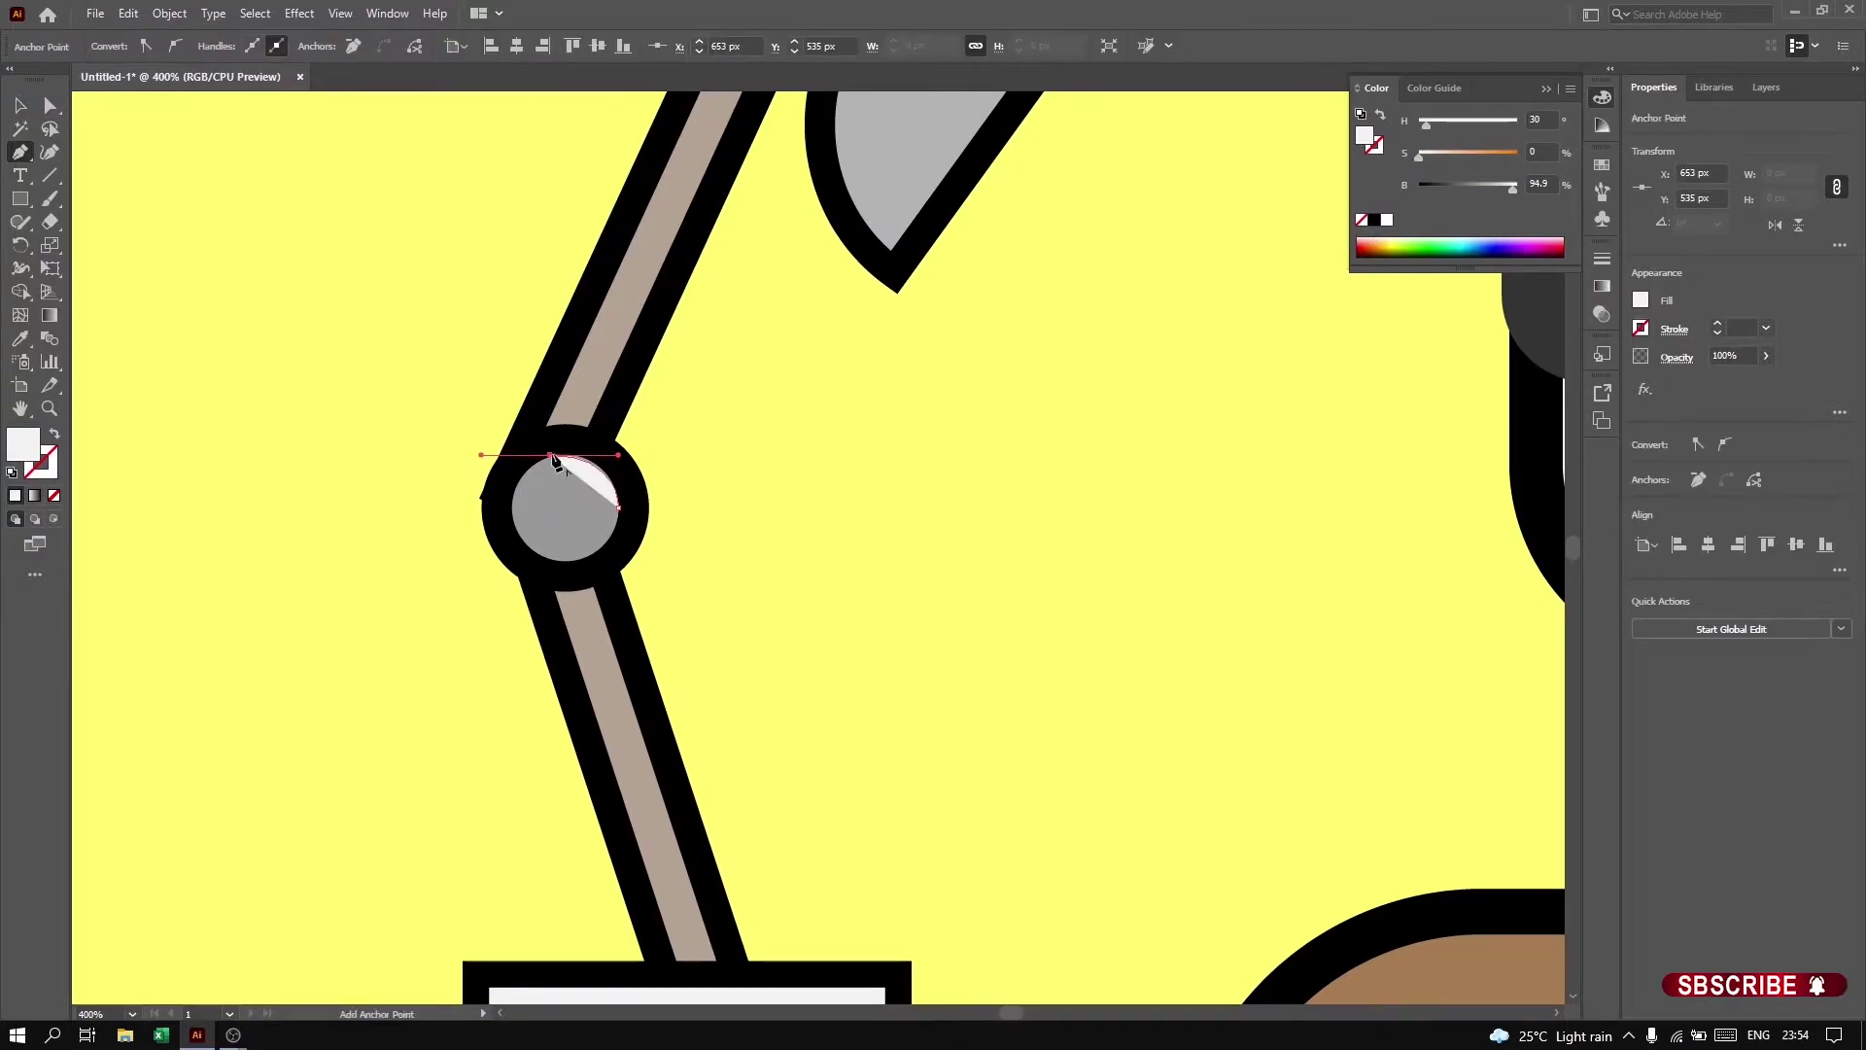
{"action": "left_click_drag", "start_coordinate": [515, 559], "coordinate": [513, 554]}
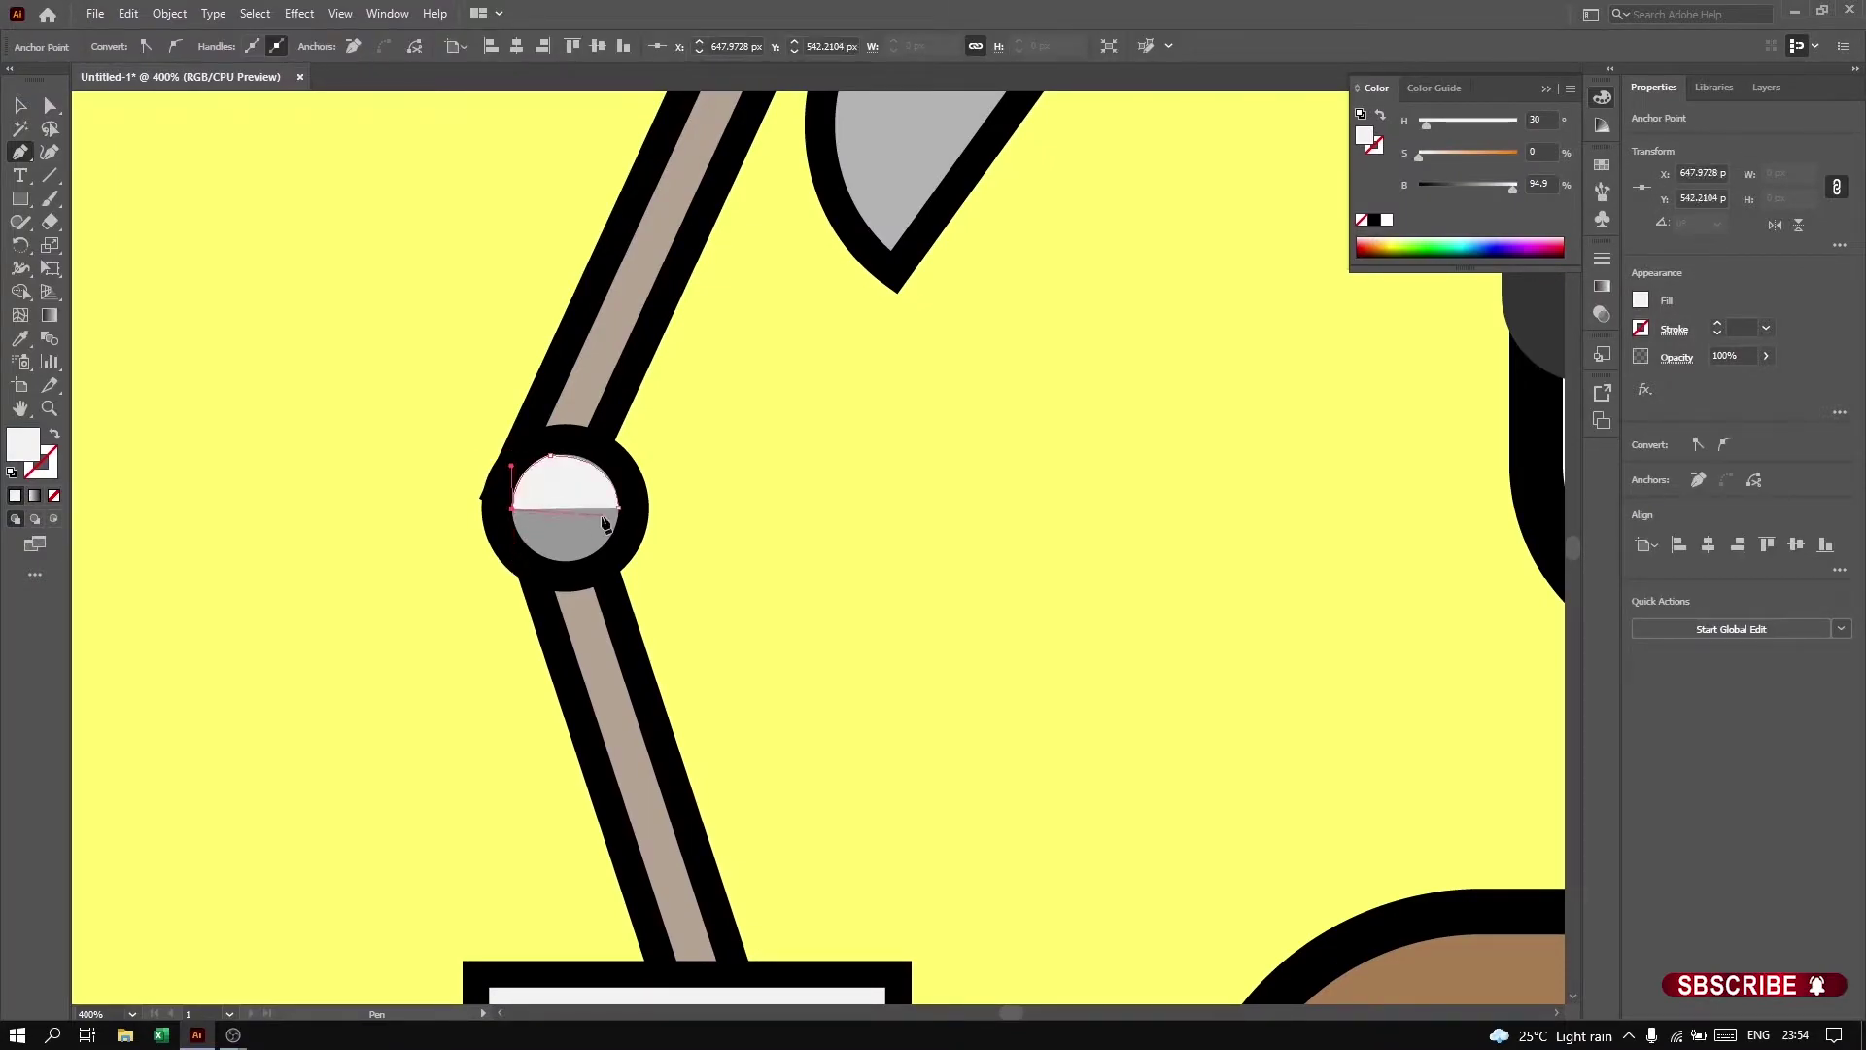
{"action": "key", "text": "ctrl+shift+a"}
Step: Draw an unfilled cable path from the lamp's top down to the arm
{"action": "scroll", "coordinate": [301, 354], "scroll_direction": "down", "scroll_amount": 4}
{"action": "scroll", "coordinate": [591, 521], "scroll_direction": "down", "scroll_amount": 2}
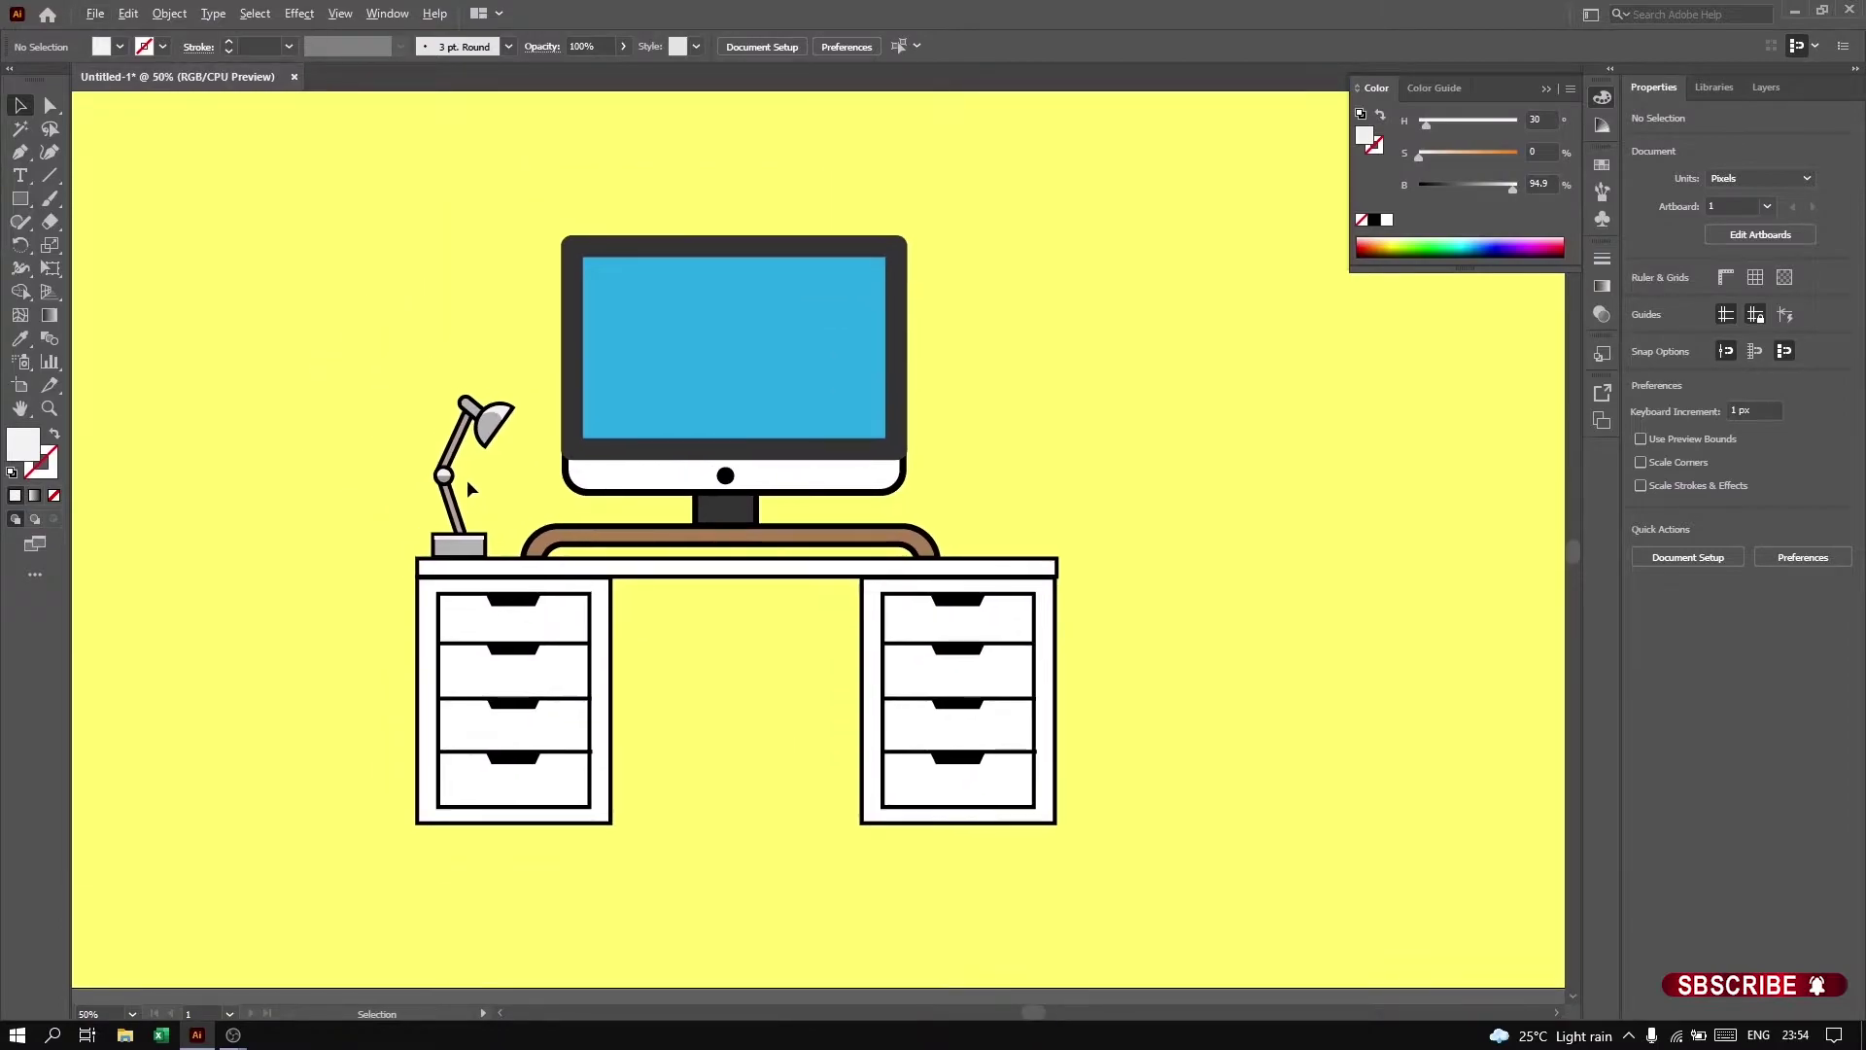
{"action": "left_click", "coordinate": [490, 412]}
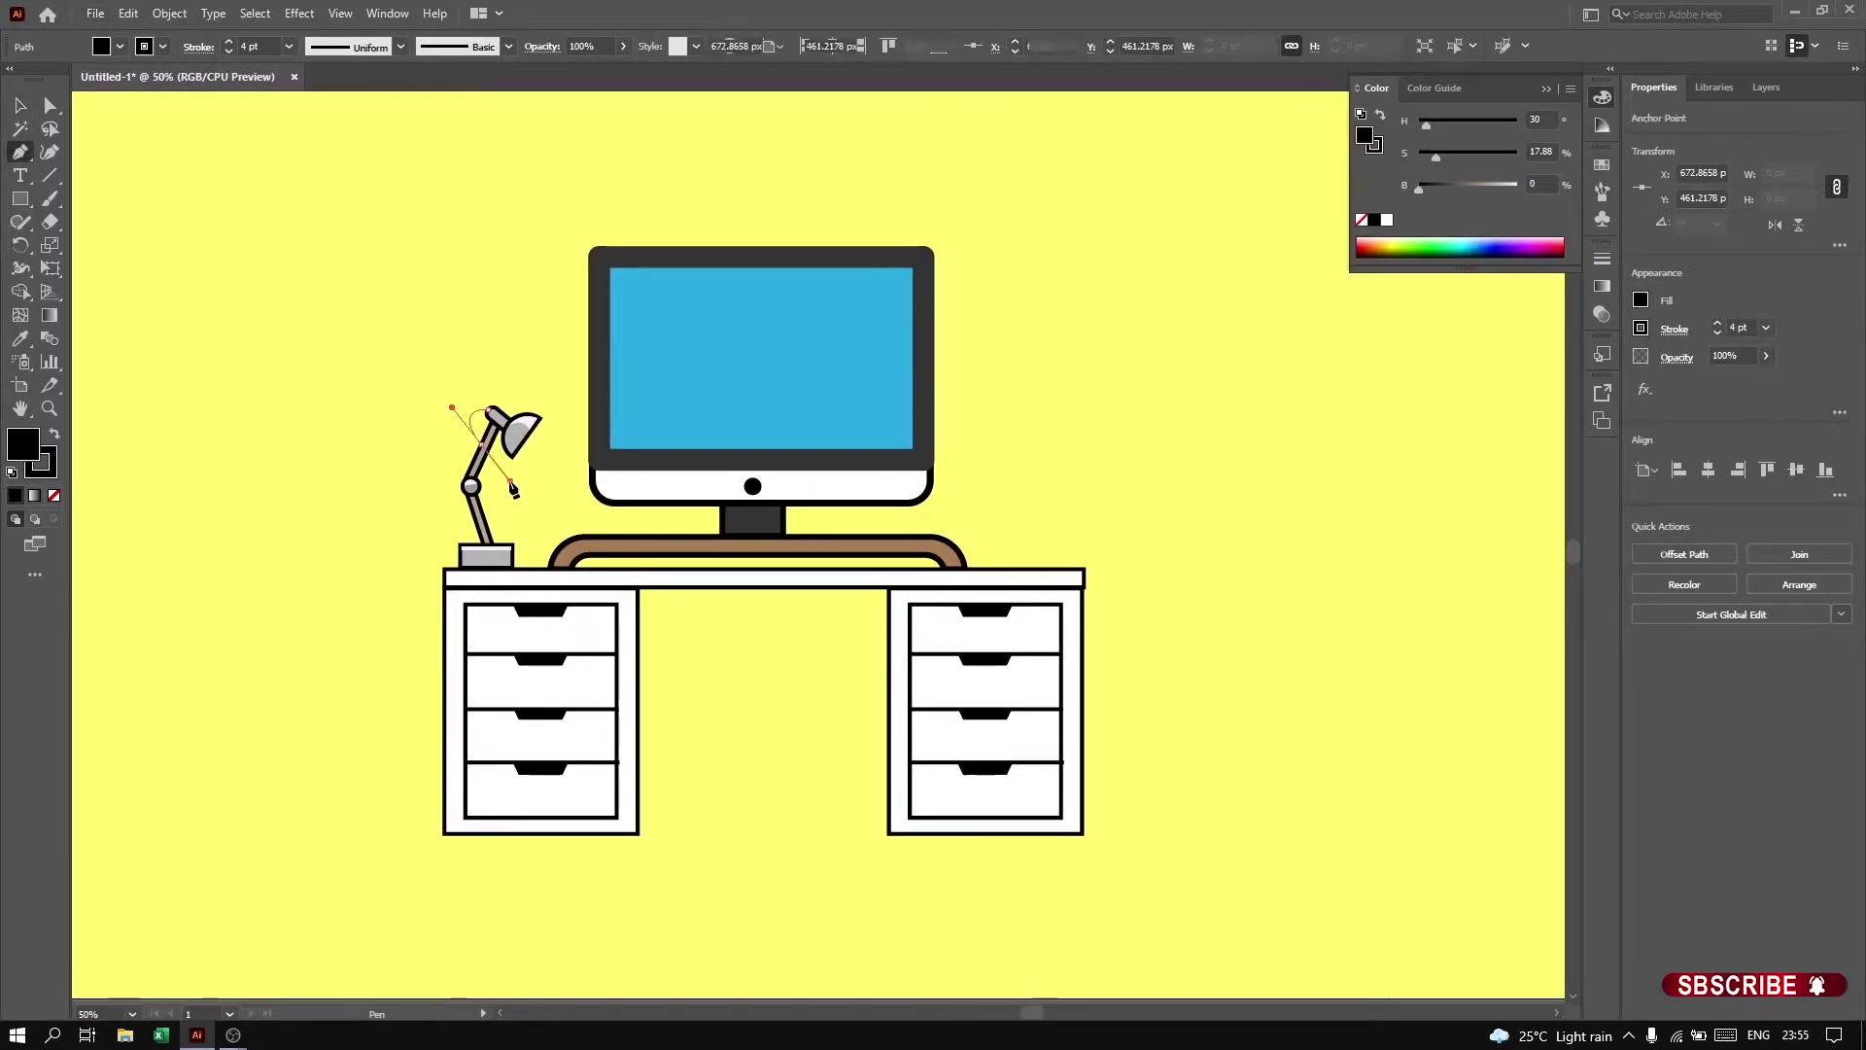
{"action": "left_click", "coordinate": [445, 403]}
{"action": "key", "text": "/"}
{"action": "key", "text": "v"}
{"action": "left_click", "coordinate": [217, 271]}
Step: Bend the cable into an outward loop and move its end up the lamp arm
{"action": "scroll", "coordinate": [461, 461], "scroll_direction": "up", "scroll_amount": 5}
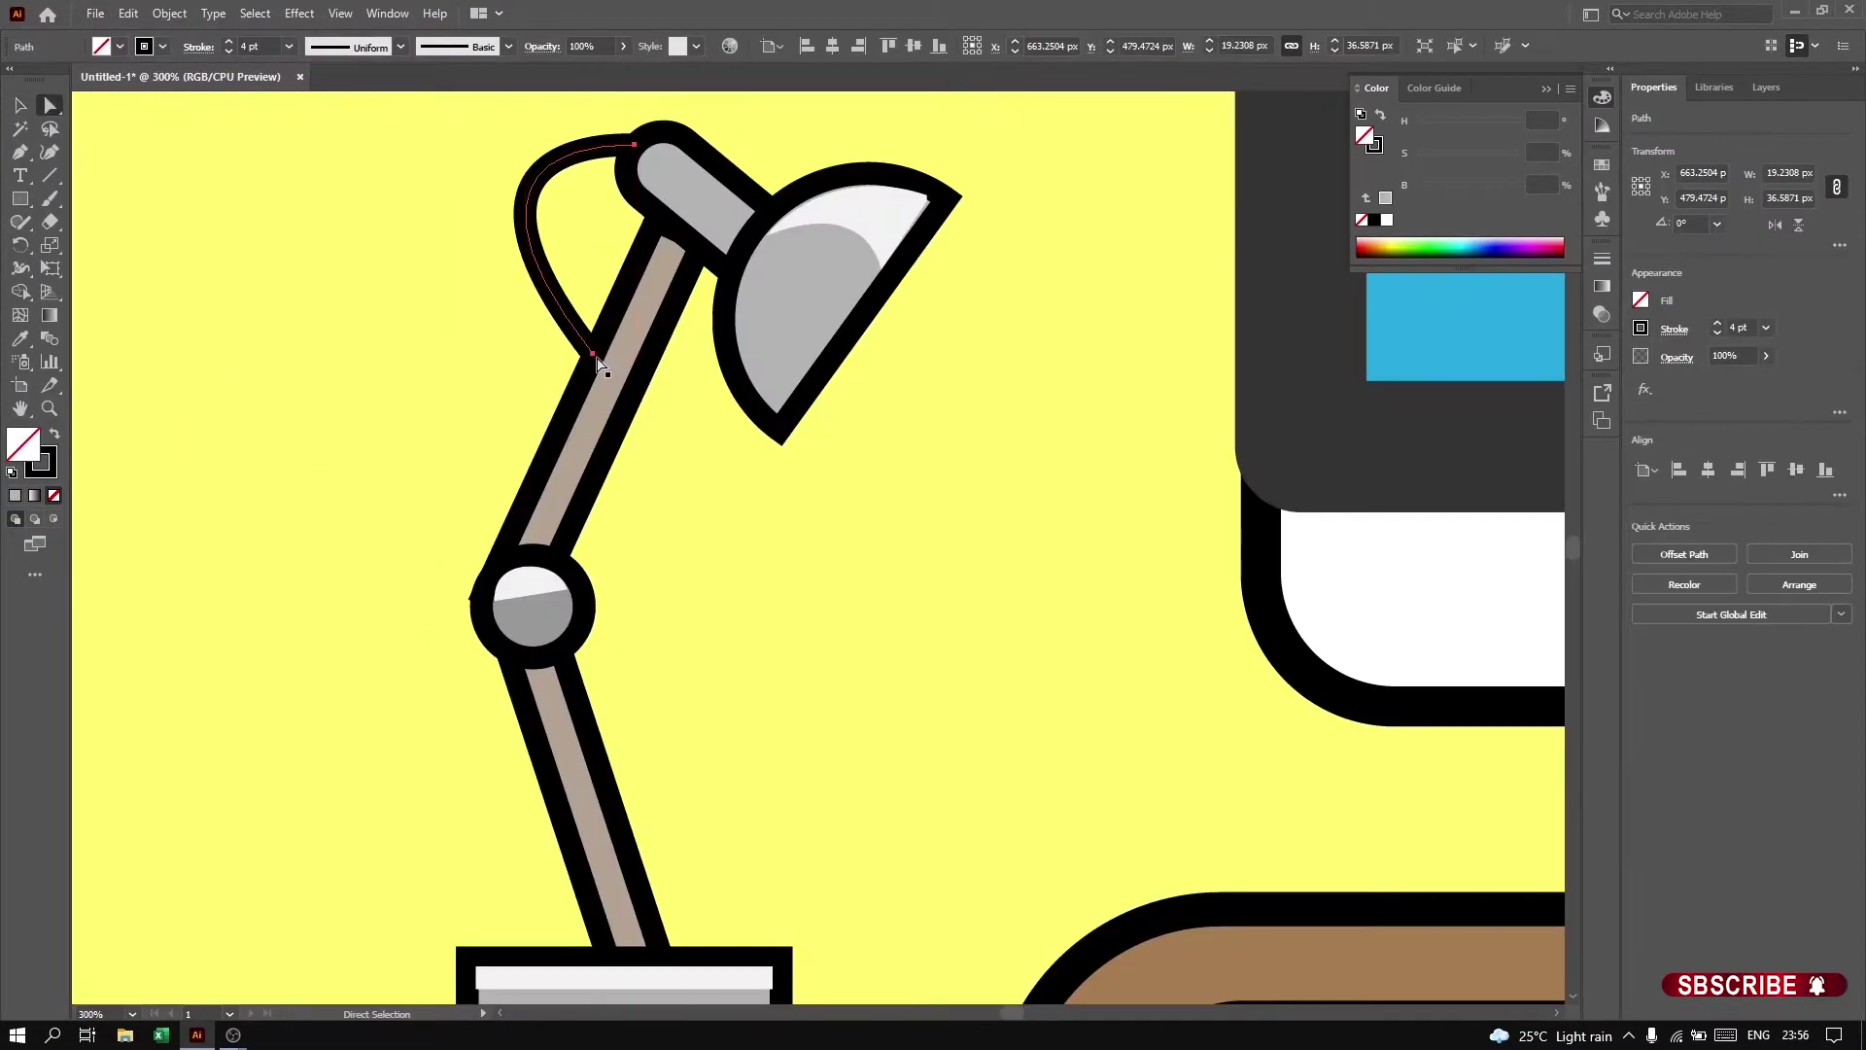
{"action": "key", "text": "a"}
{"action": "left_click_drag", "start_coordinate": [583, 340], "coordinate": [563, 355]}
{"action": "left_click_drag", "start_coordinate": [822, 520], "coordinate": [783, 489]}
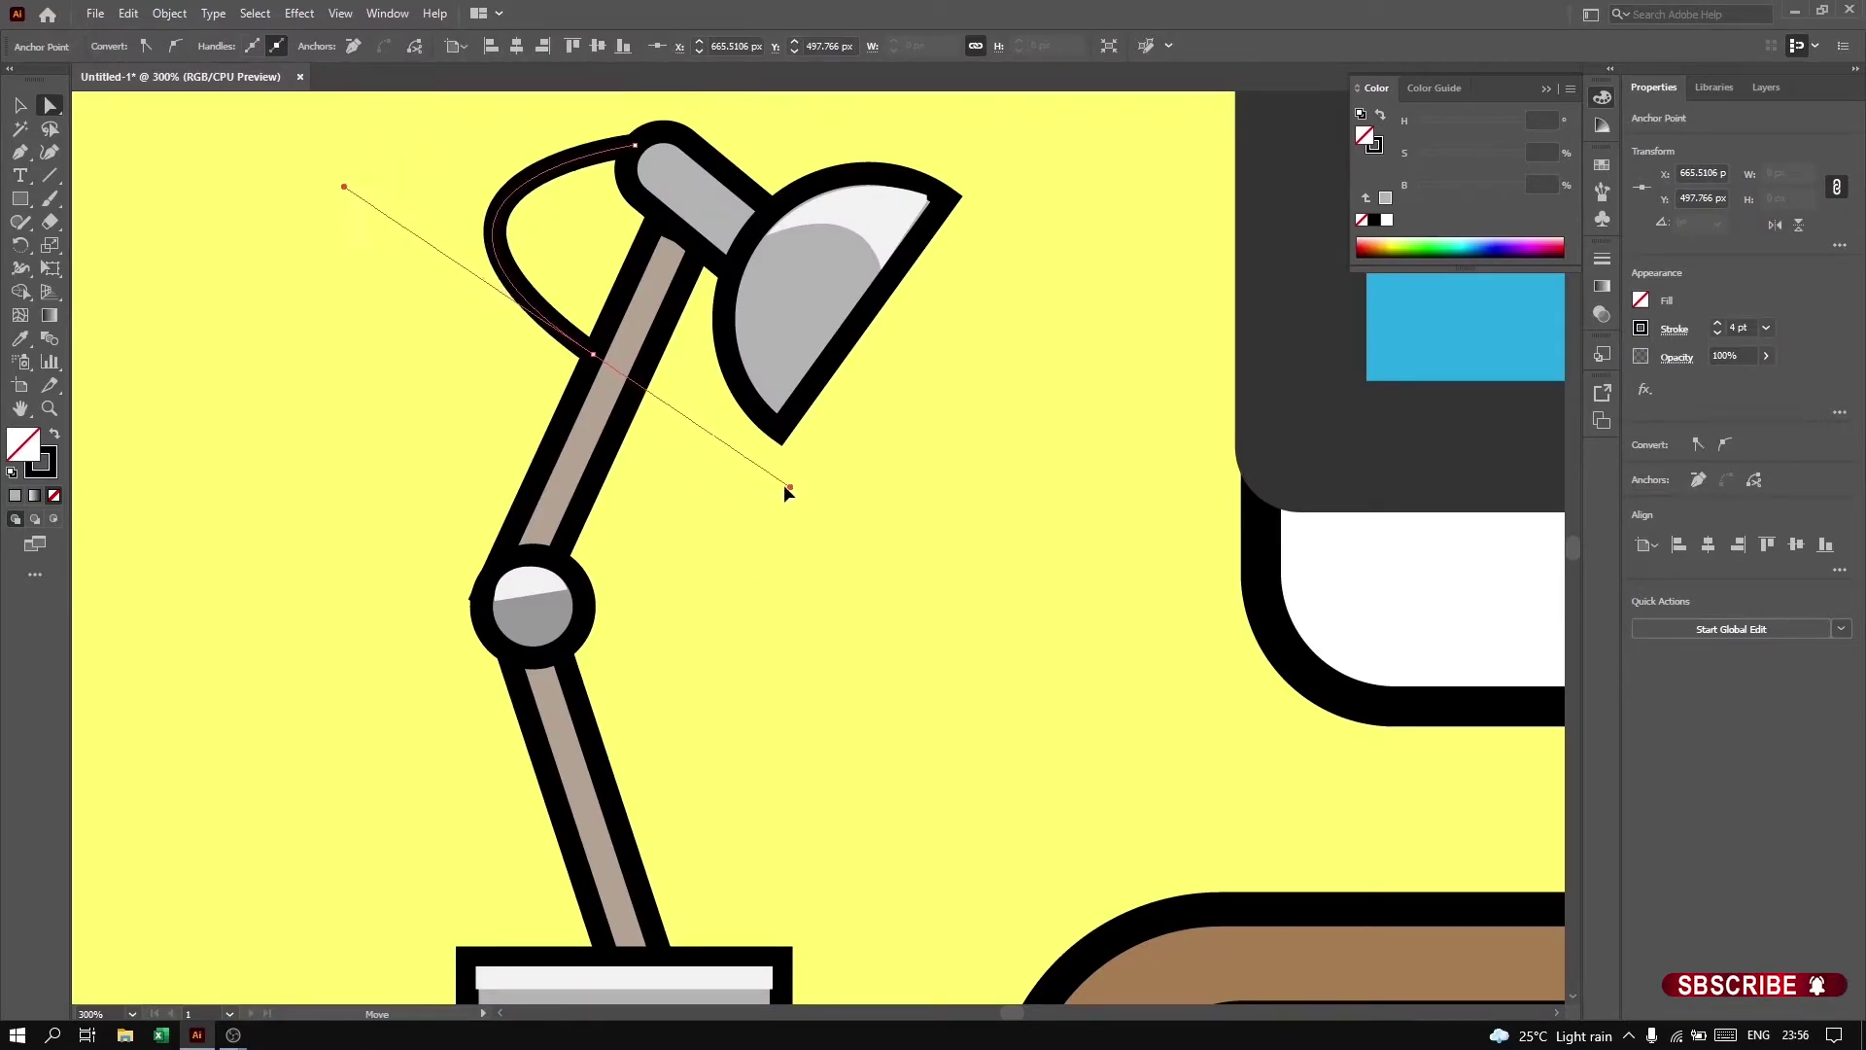
{"action": "scroll", "coordinate": [456, 436], "scroll_direction": "down", "scroll_amount": 4}
{"action": "left_click", "coordinate": [457, 406]}
{"action": "scroll", "coordinate": [457, 407], "scroll_direction": "up", "scroll_amount": 2}
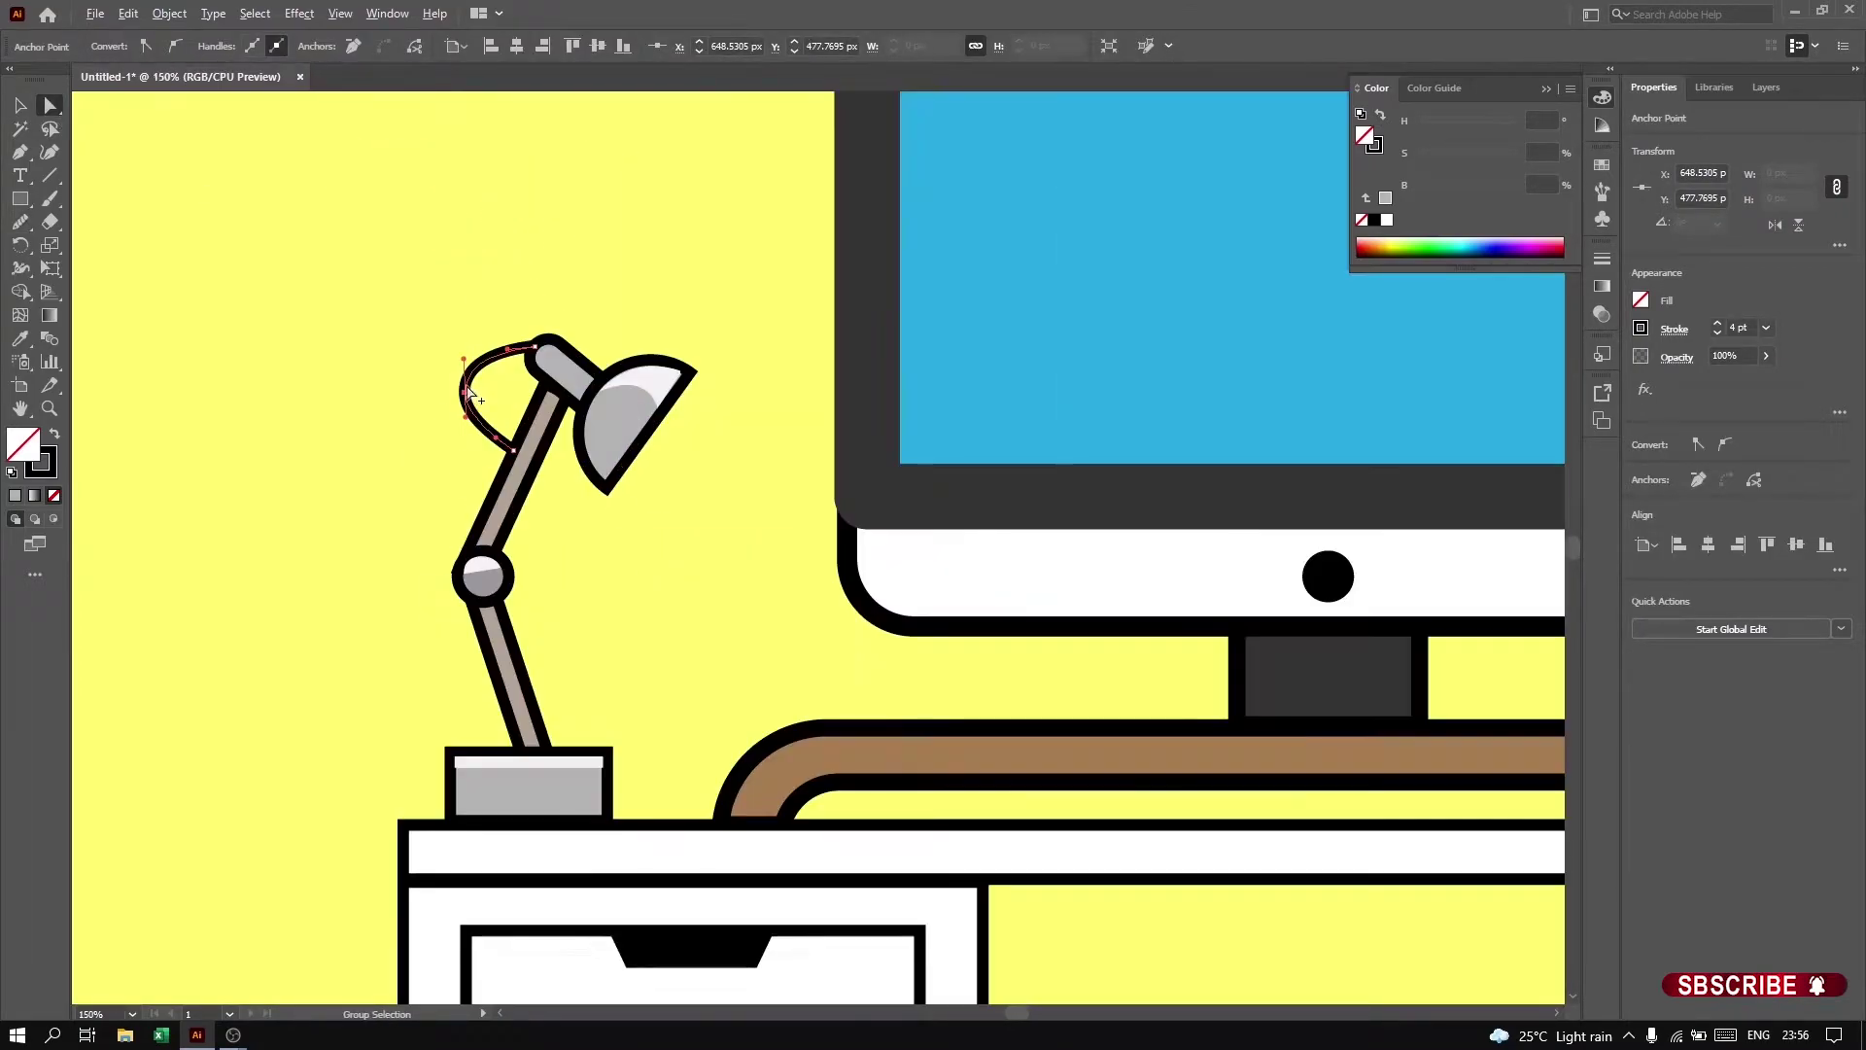
{"action": "mouse_move", "coordinate": [483, 398]}
{"action": "left_mouse_down"}
{"action": "mouse_move", "coordinate": [484, 359]}
{"action": "mouse_move", "coordinate": [464, 413]}
{"action": "left_mouse_up"}
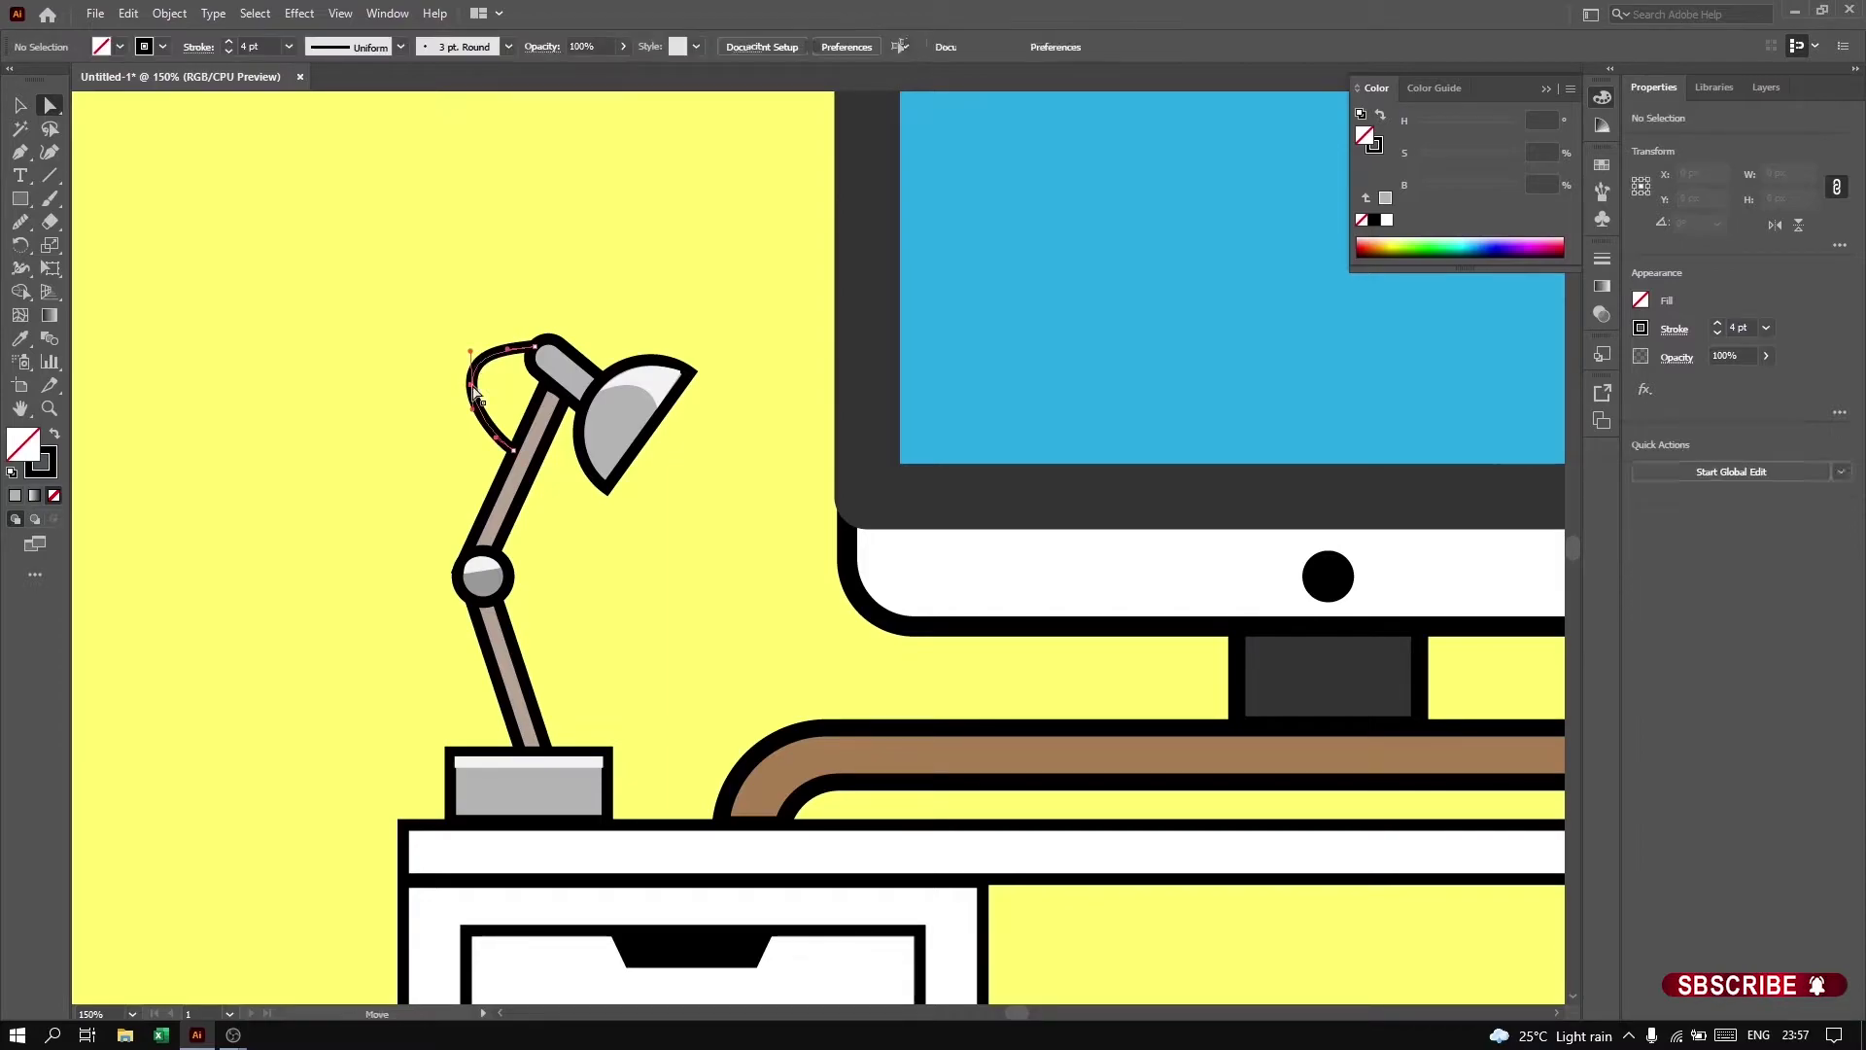
{"action": "left_click", "coordinate": [408, 418]}
{"action": "scroll", "coordinate": [418, 437], "scroll_direction": "down", "scroll_amount": 3}
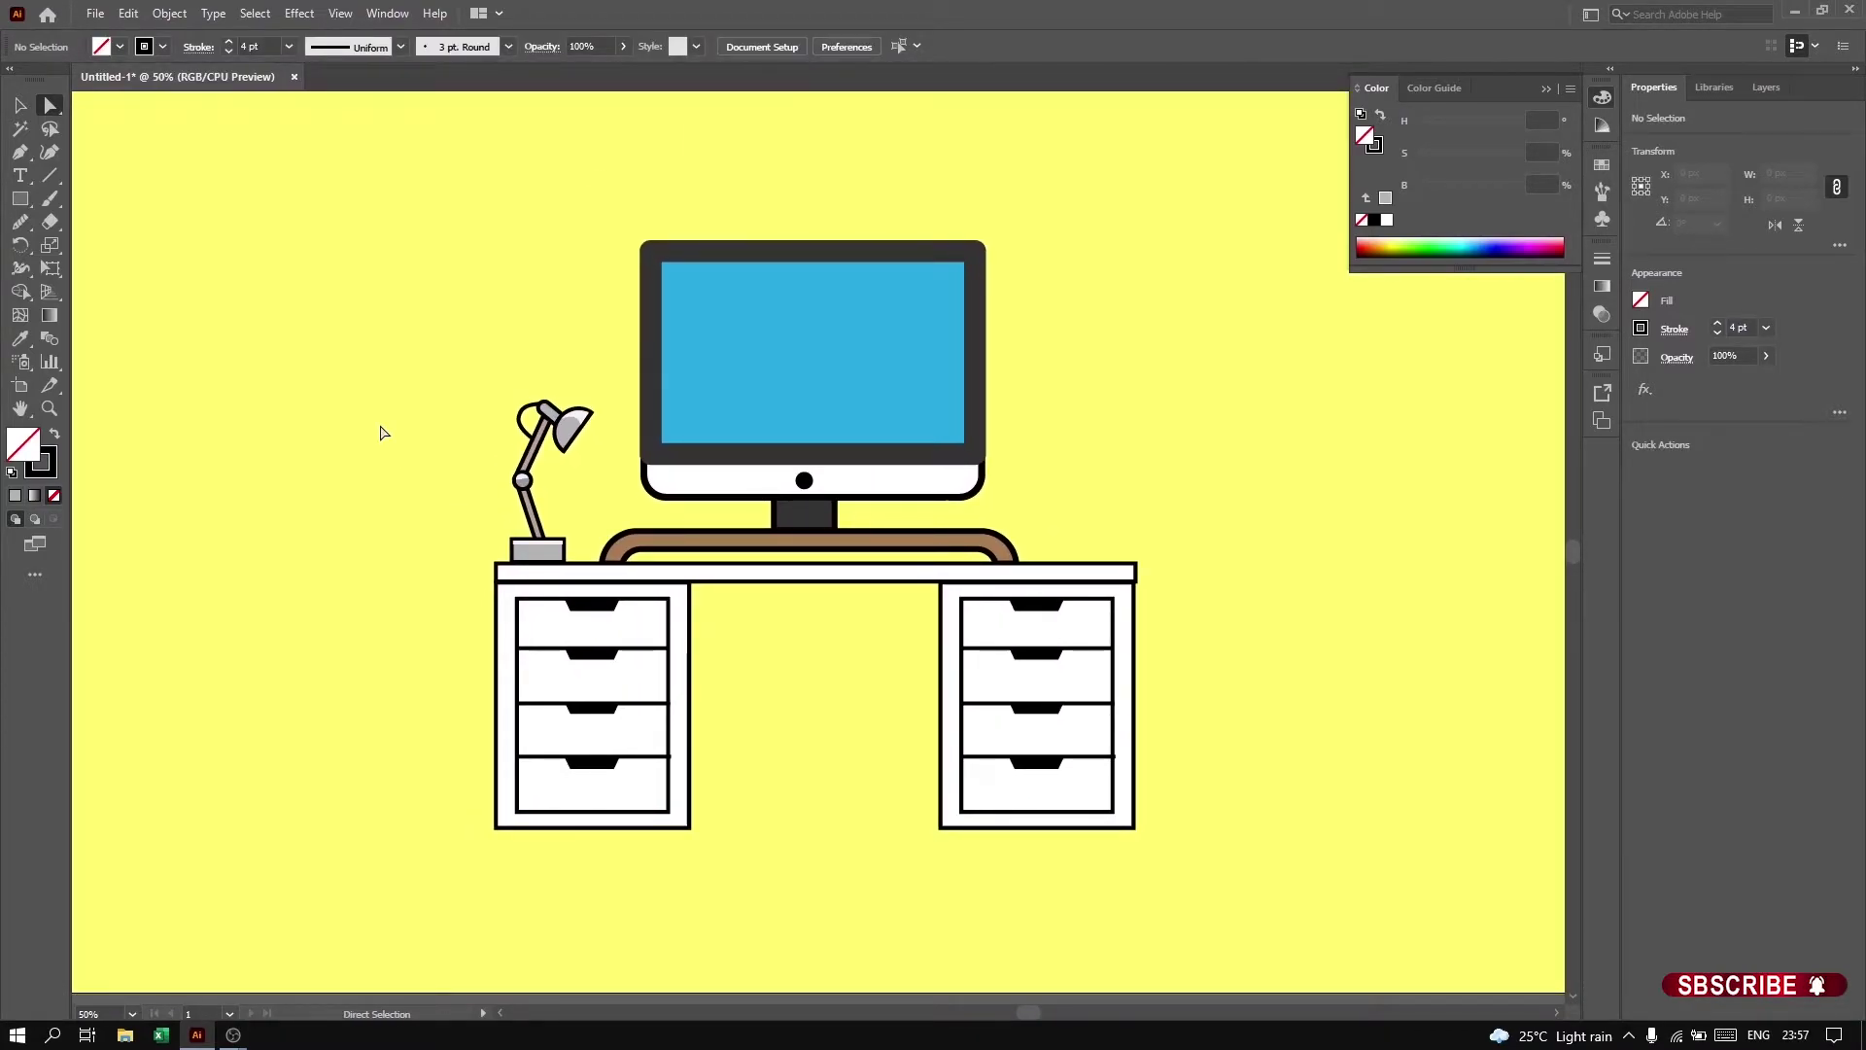
Step: Draw an orange book and a teal book stacked on the desk's right end
{"action": "left_click", "coordinate": [19, 198]}
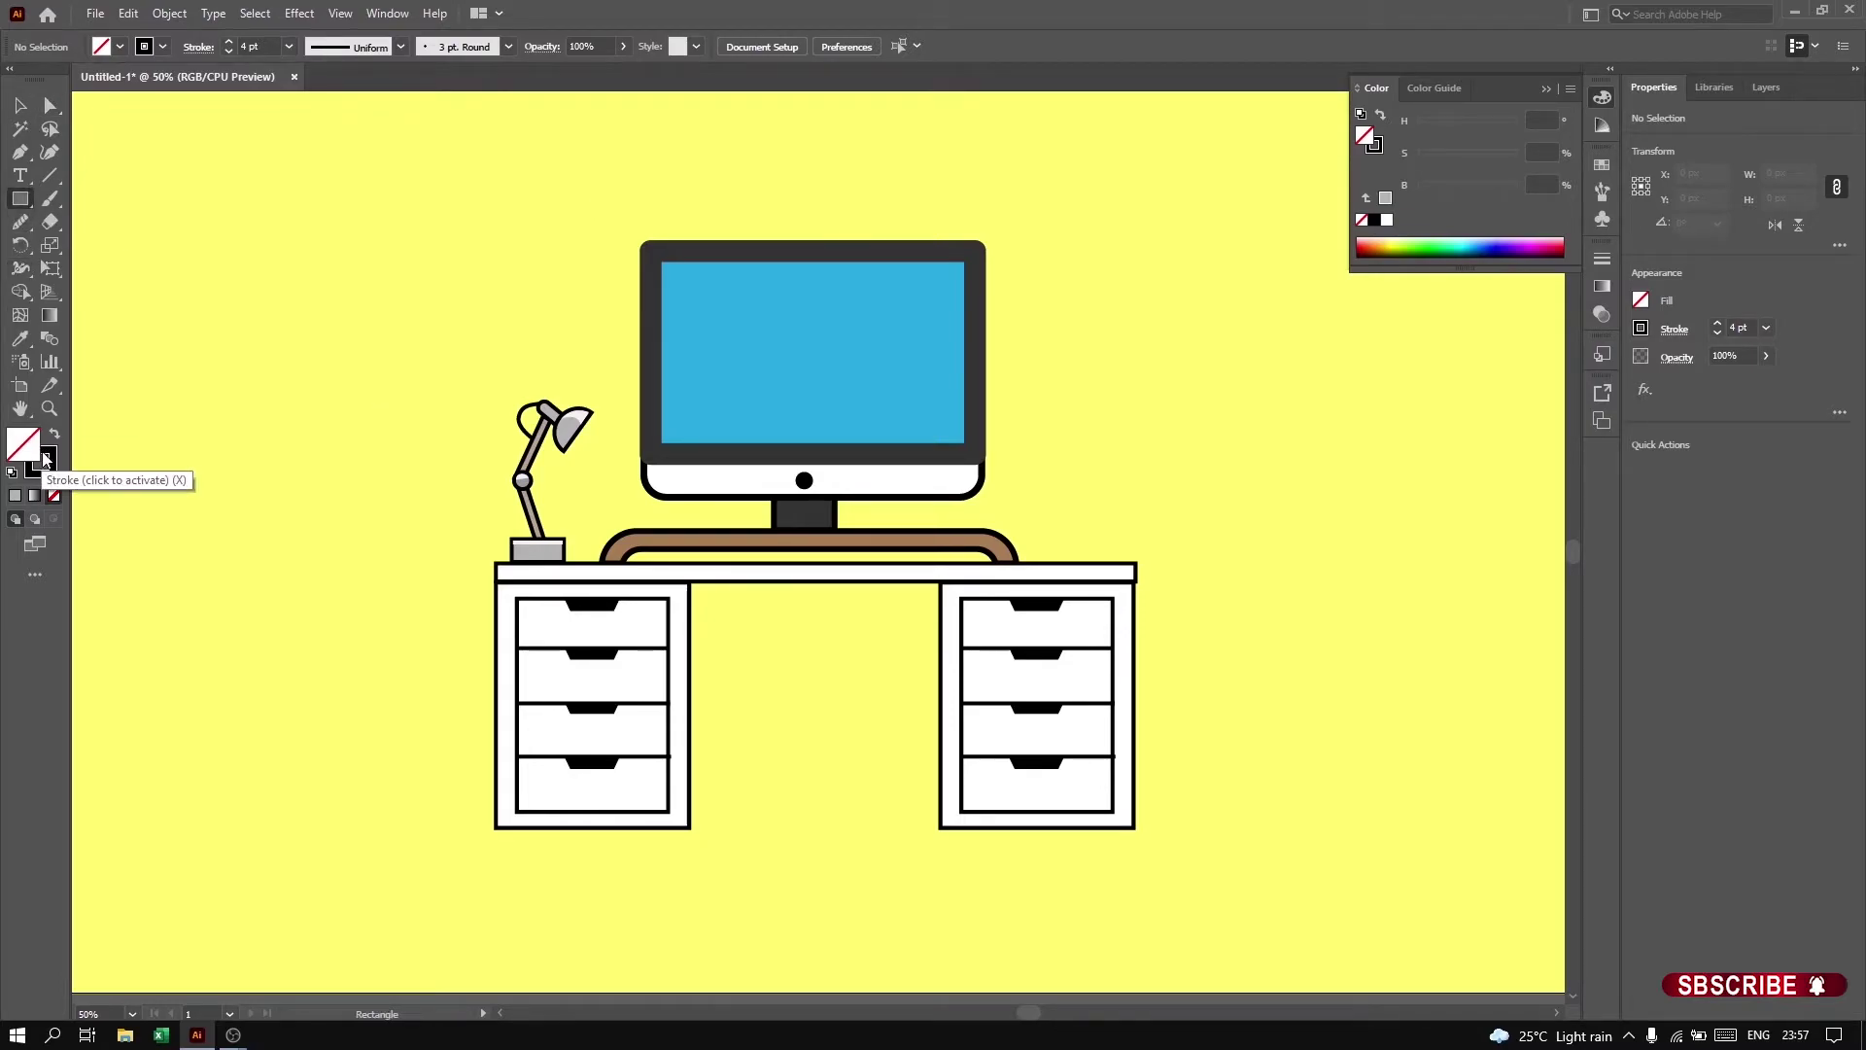
{"action": "left_click", "coordinate": [1387, 241]}
{"action": "left_click", "coordinate": [1372, 246]}
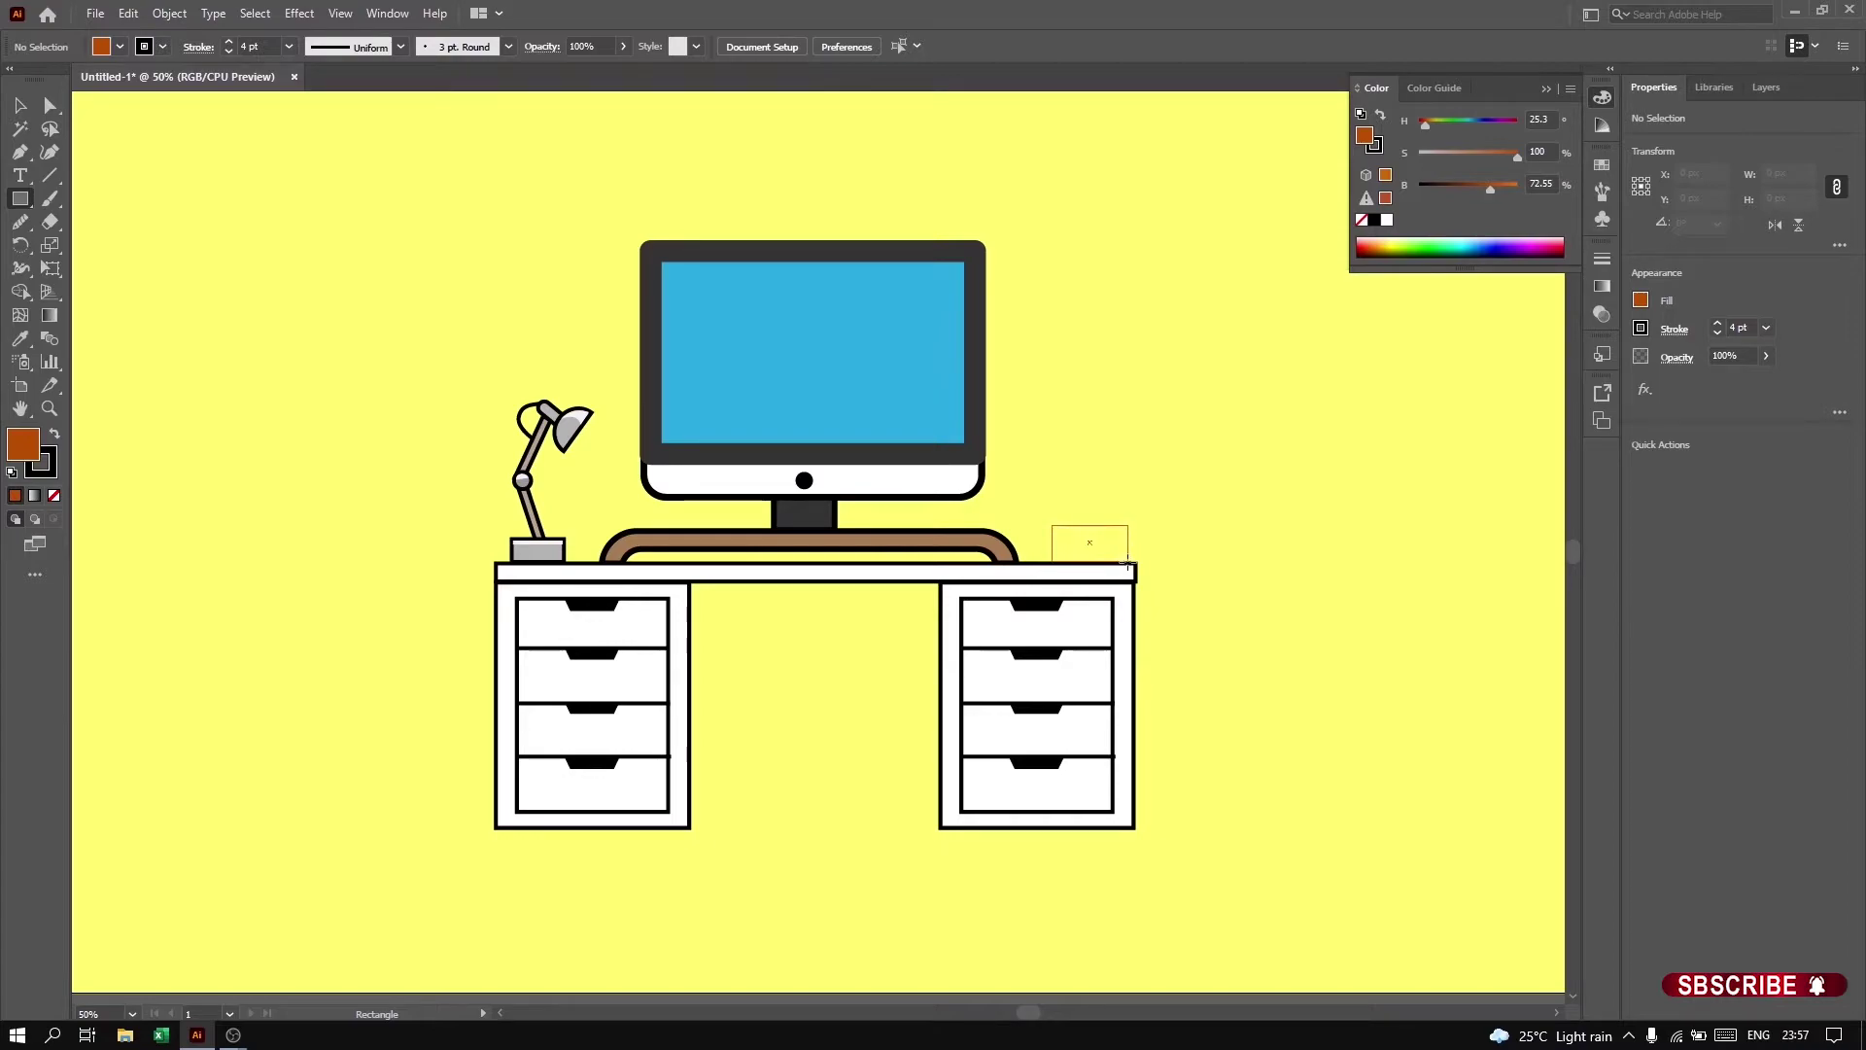
{"action": "left_click_drag", "start_coordinate": [1127, 562], "coordinate": [1108, 528]}
{"action": "left_click", "coordinate": [1444, 125]}
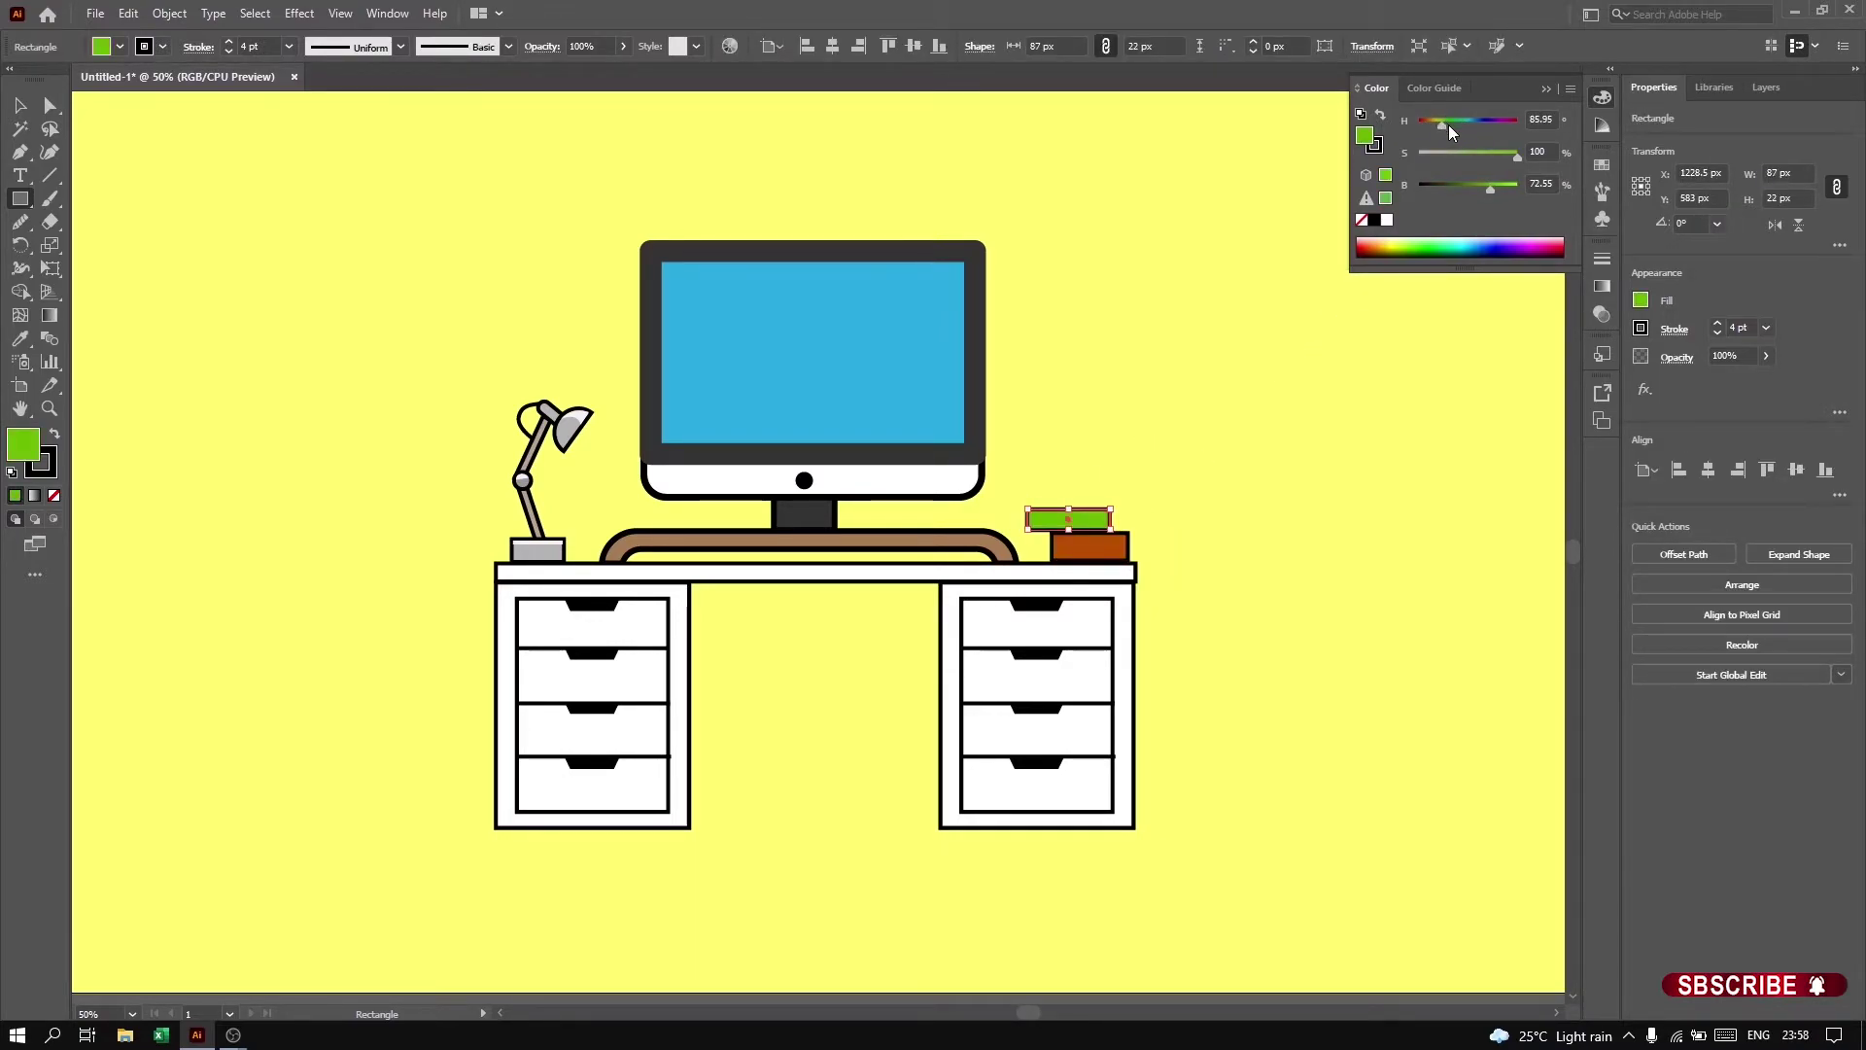
{"action": "left_click_drag", "start_coordinate": [1448, 125], "coordinate": [1468, 121]}
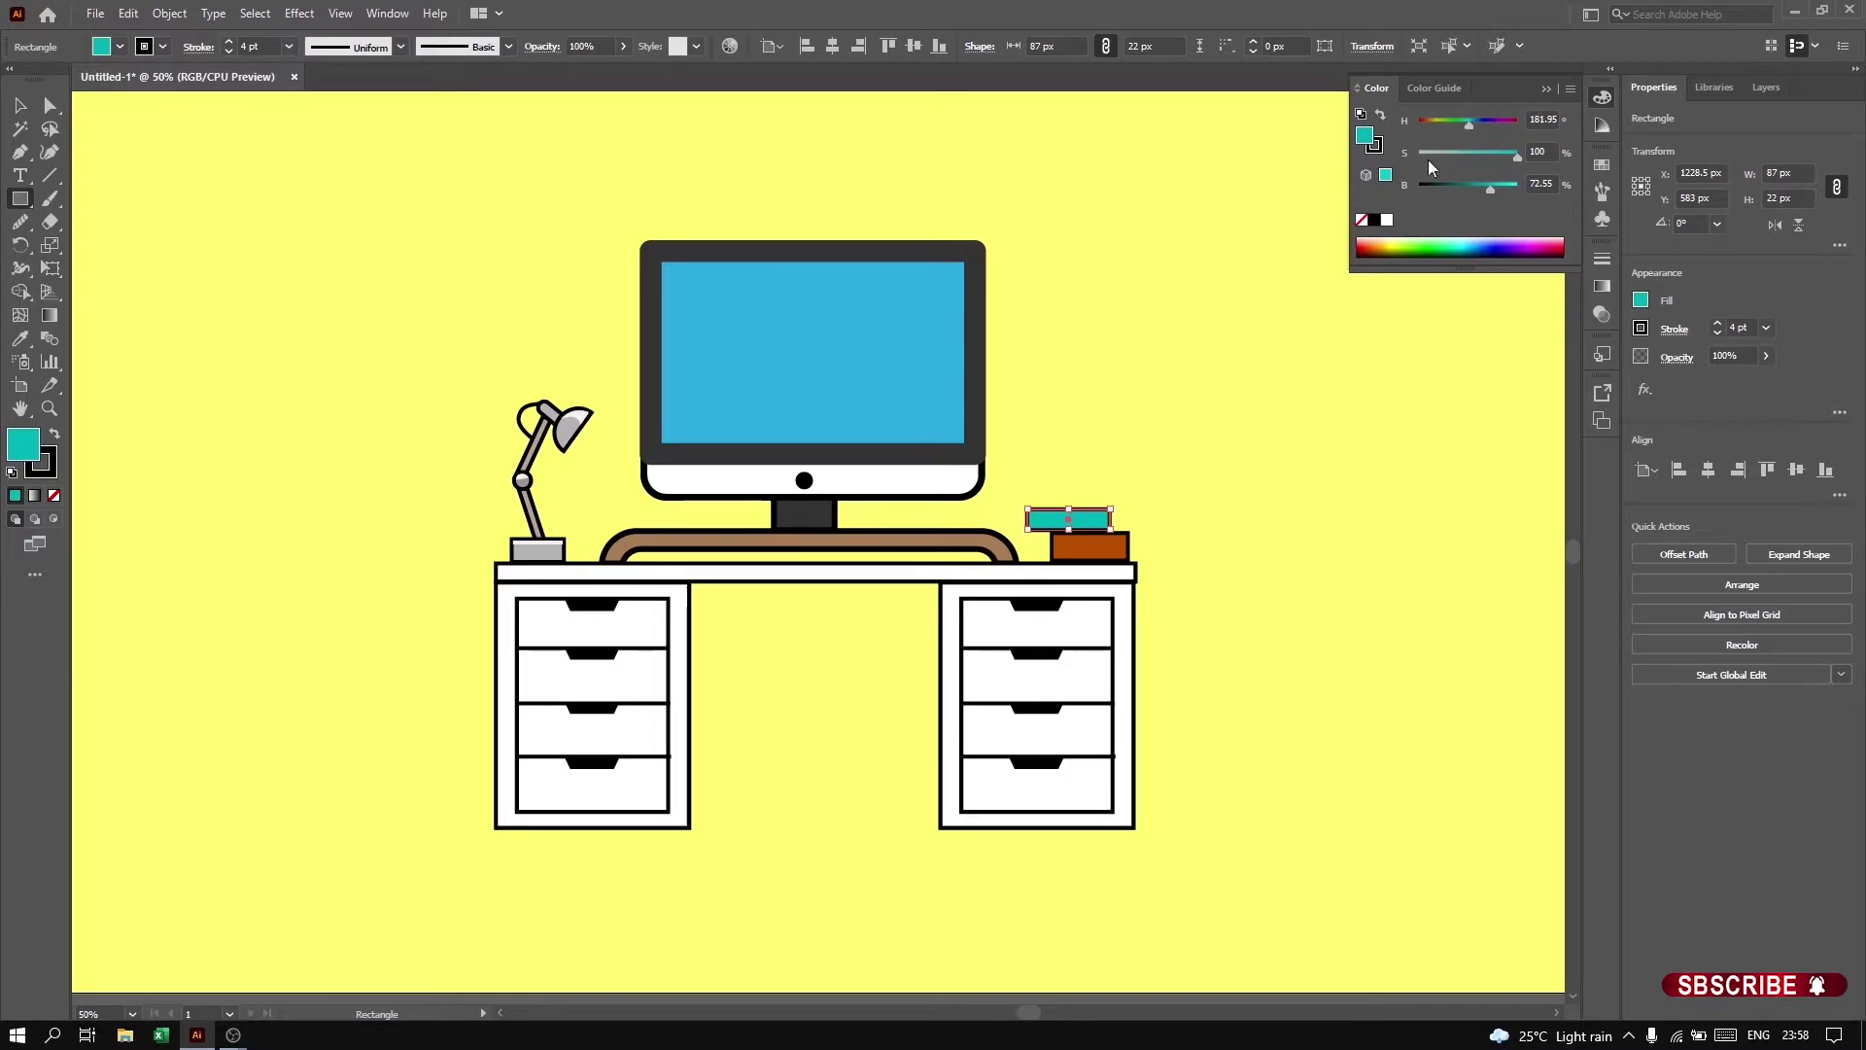
Step: Draw a white, black-outlined square above the books and round its bottom corners into a mug
{"action": "left_click_drag", "start_coordinate": [1110, 504], "coordinate": [1109, 501]}
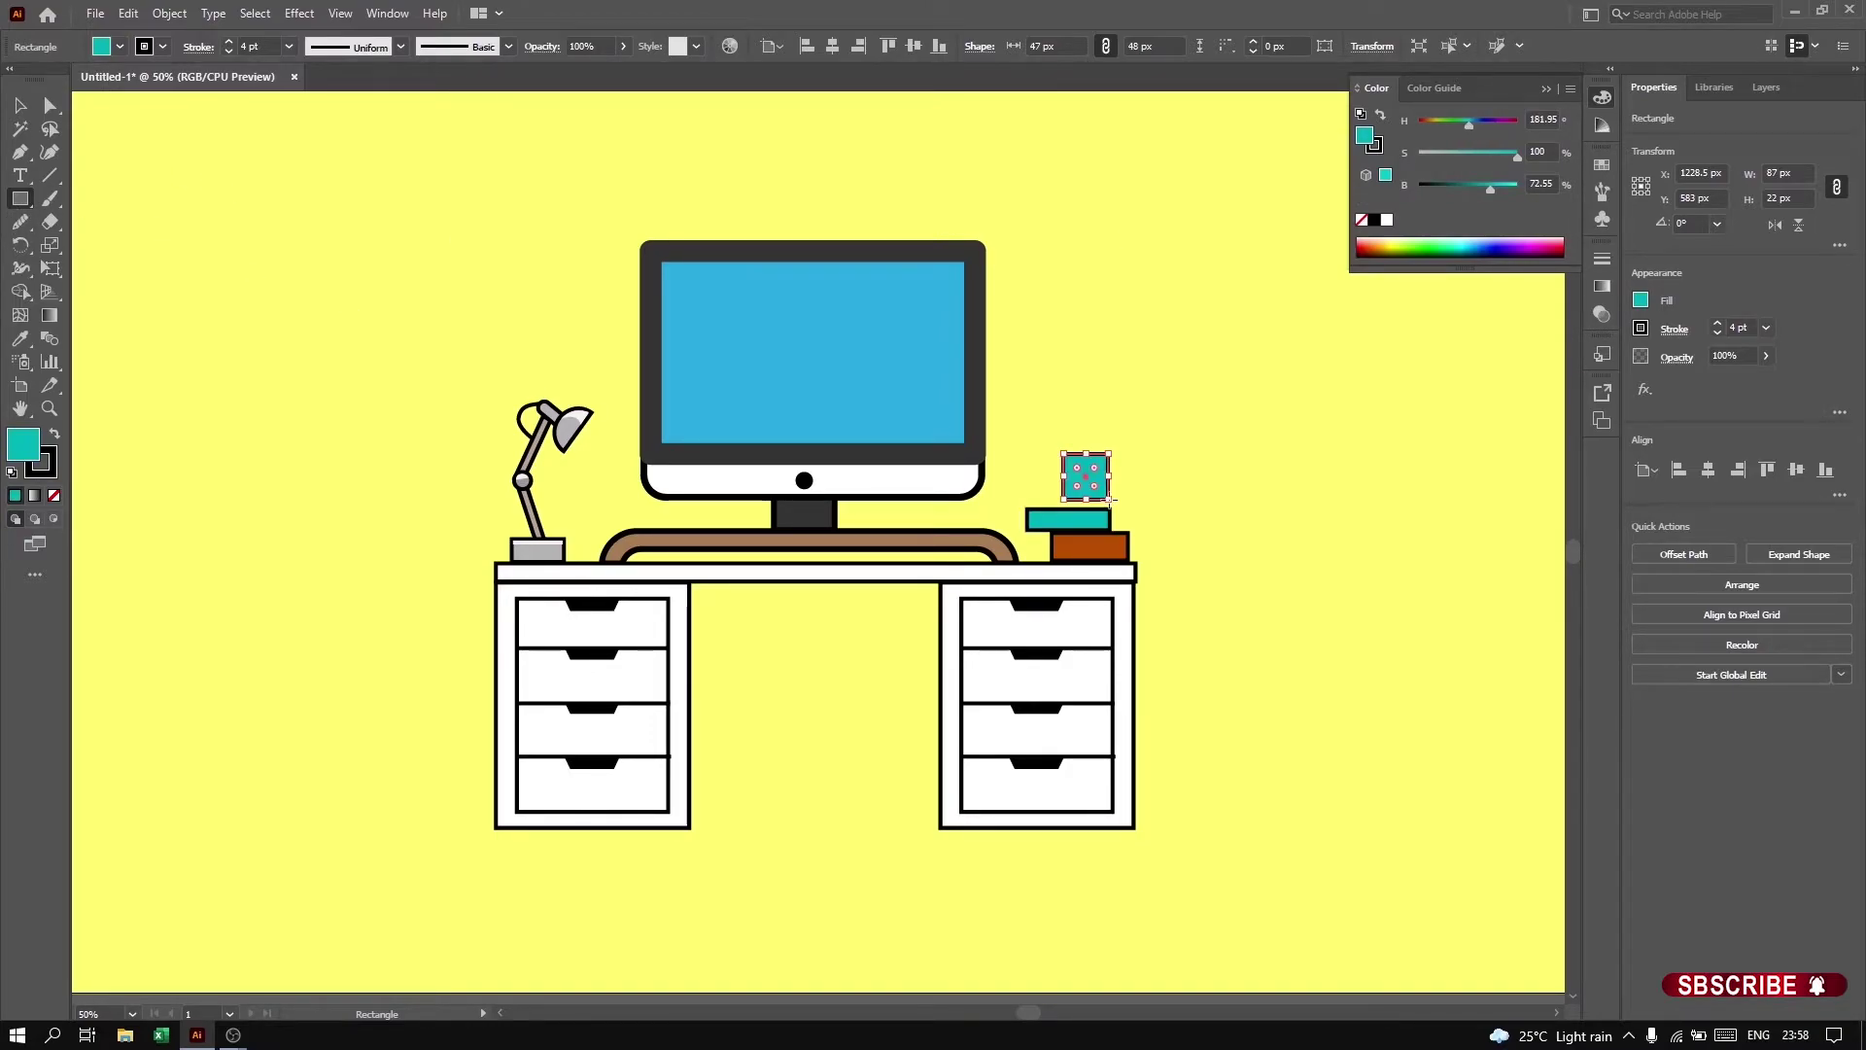
{"action": "left_click", "coordinate": [8, 472]}
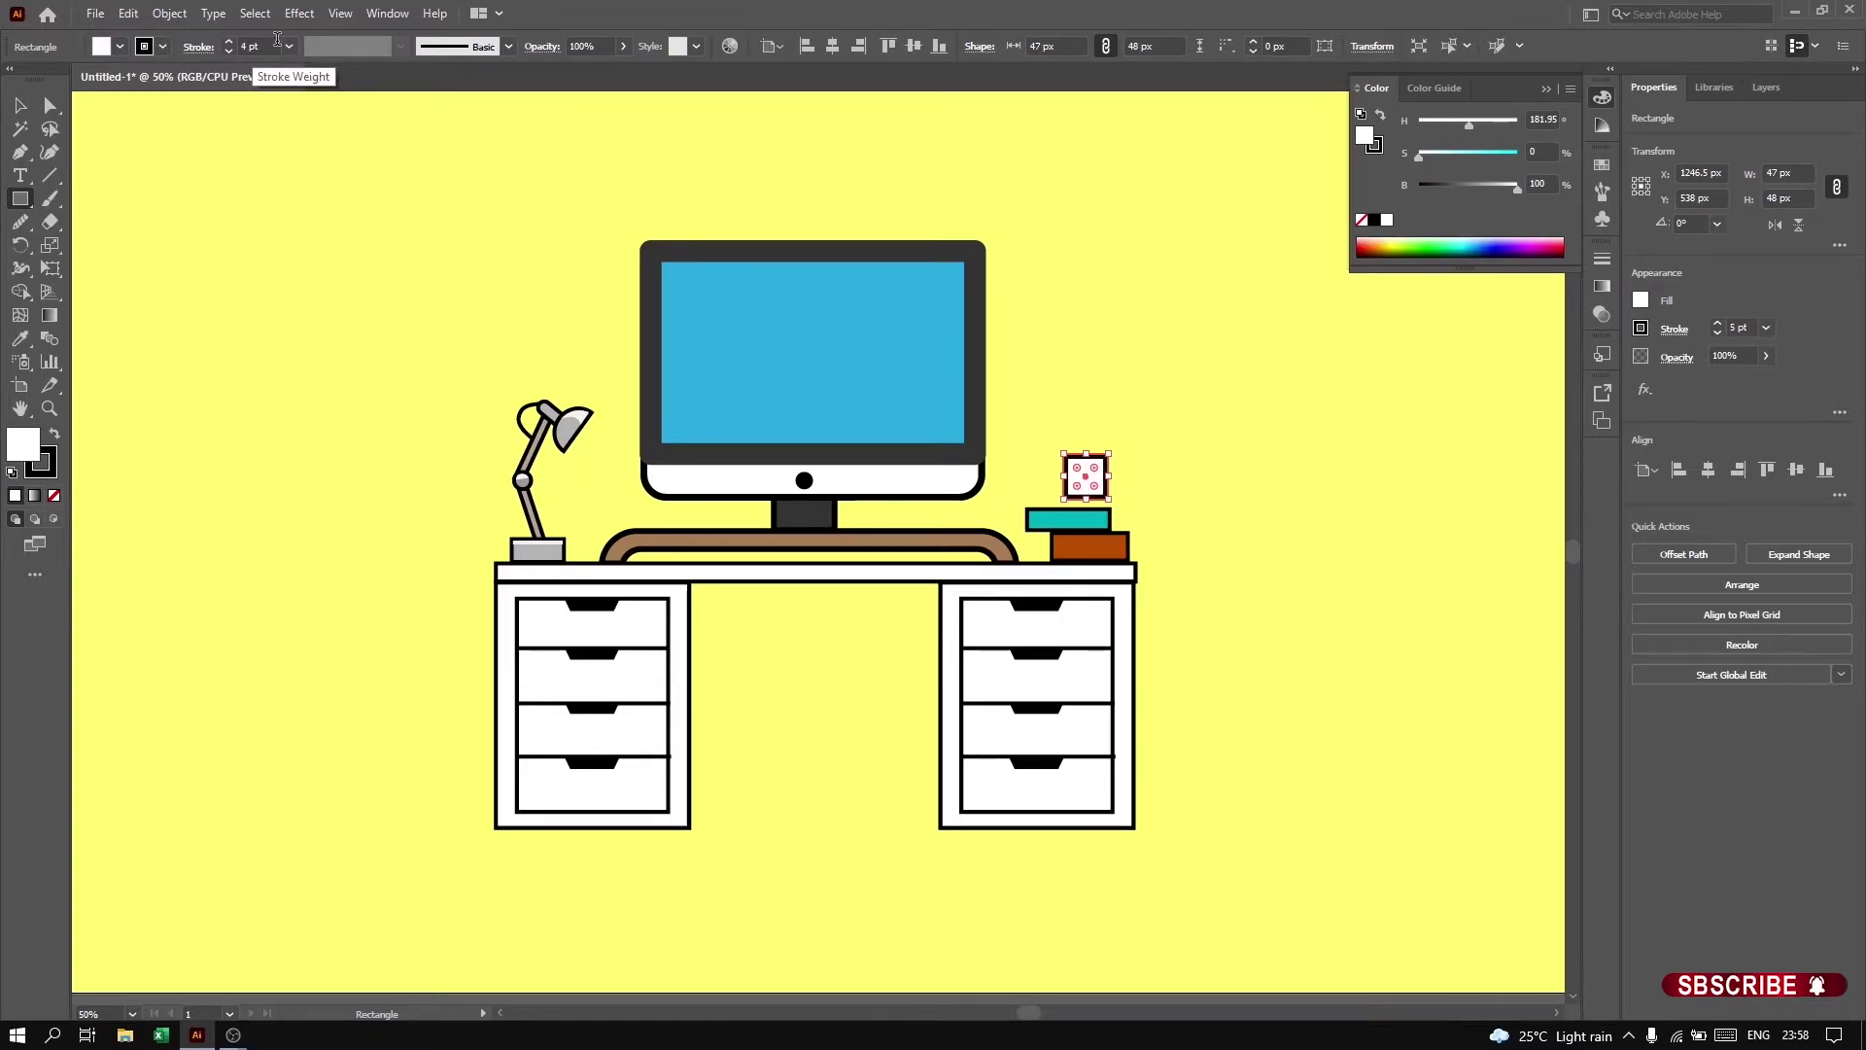
{"action": "key", "text": "a"}
{"action": "mouse_move", "coordinate": [1132, 486]}
{"action": "left_mouse_down"}
{"action": "mouse_move", "coordinate": [1047, 517]}
{"action": "mouse_move", "coordinate": [1084, 465]}
{"action": "mouse_move", "coordinate": [1105, 563]}
{"action": "left_mouse_up"}
{"action": "left_click", "coordinate": [1164, 450]}
Step: Scale the outer corner points of the small handle beside the cup
{"action": "key", "text": "m"}
{"action": "scroll", "coordinate": [1101, 442], "scroll_direction": "up", "scroll_amount": 3, "text": "alt"}
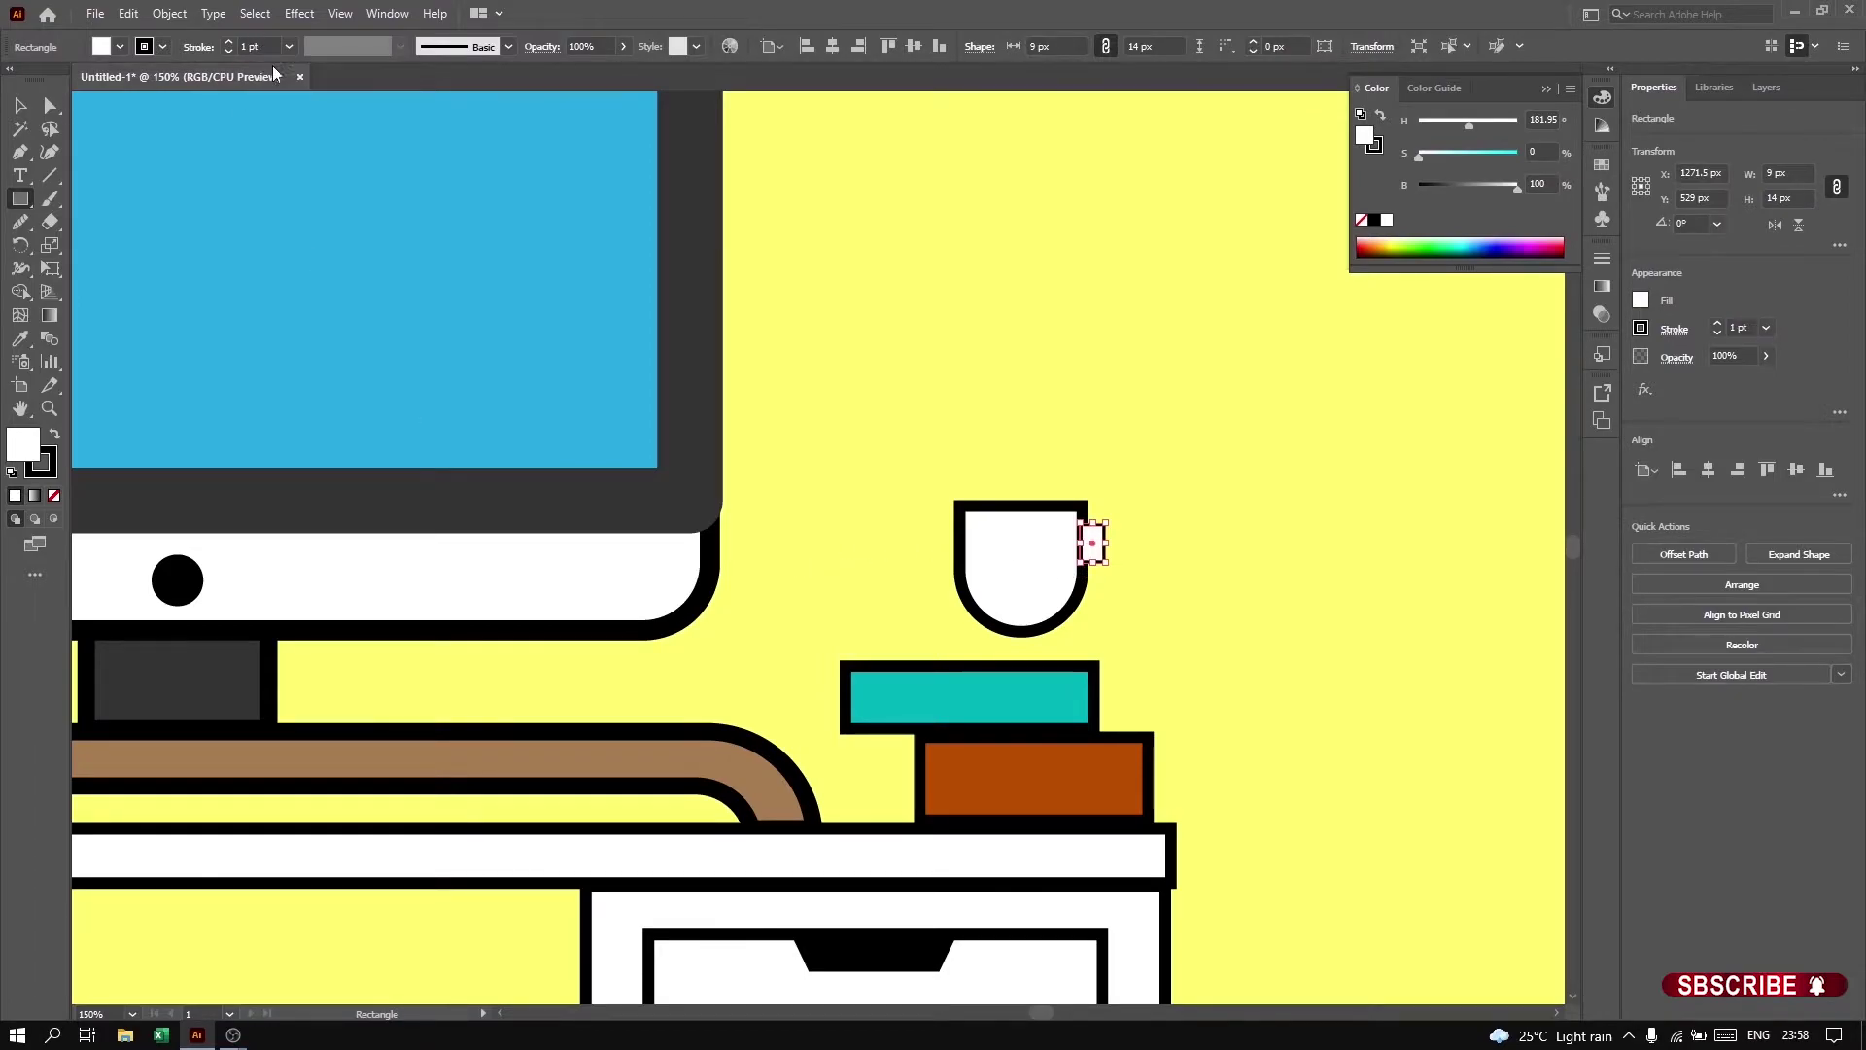
{"action": "key", "text": "a"}
{"action": "left_click_drag", "start_coordinate": [1116, 555], "coordinate": [1103, 576]}
{"action": "key", "text": "s"}
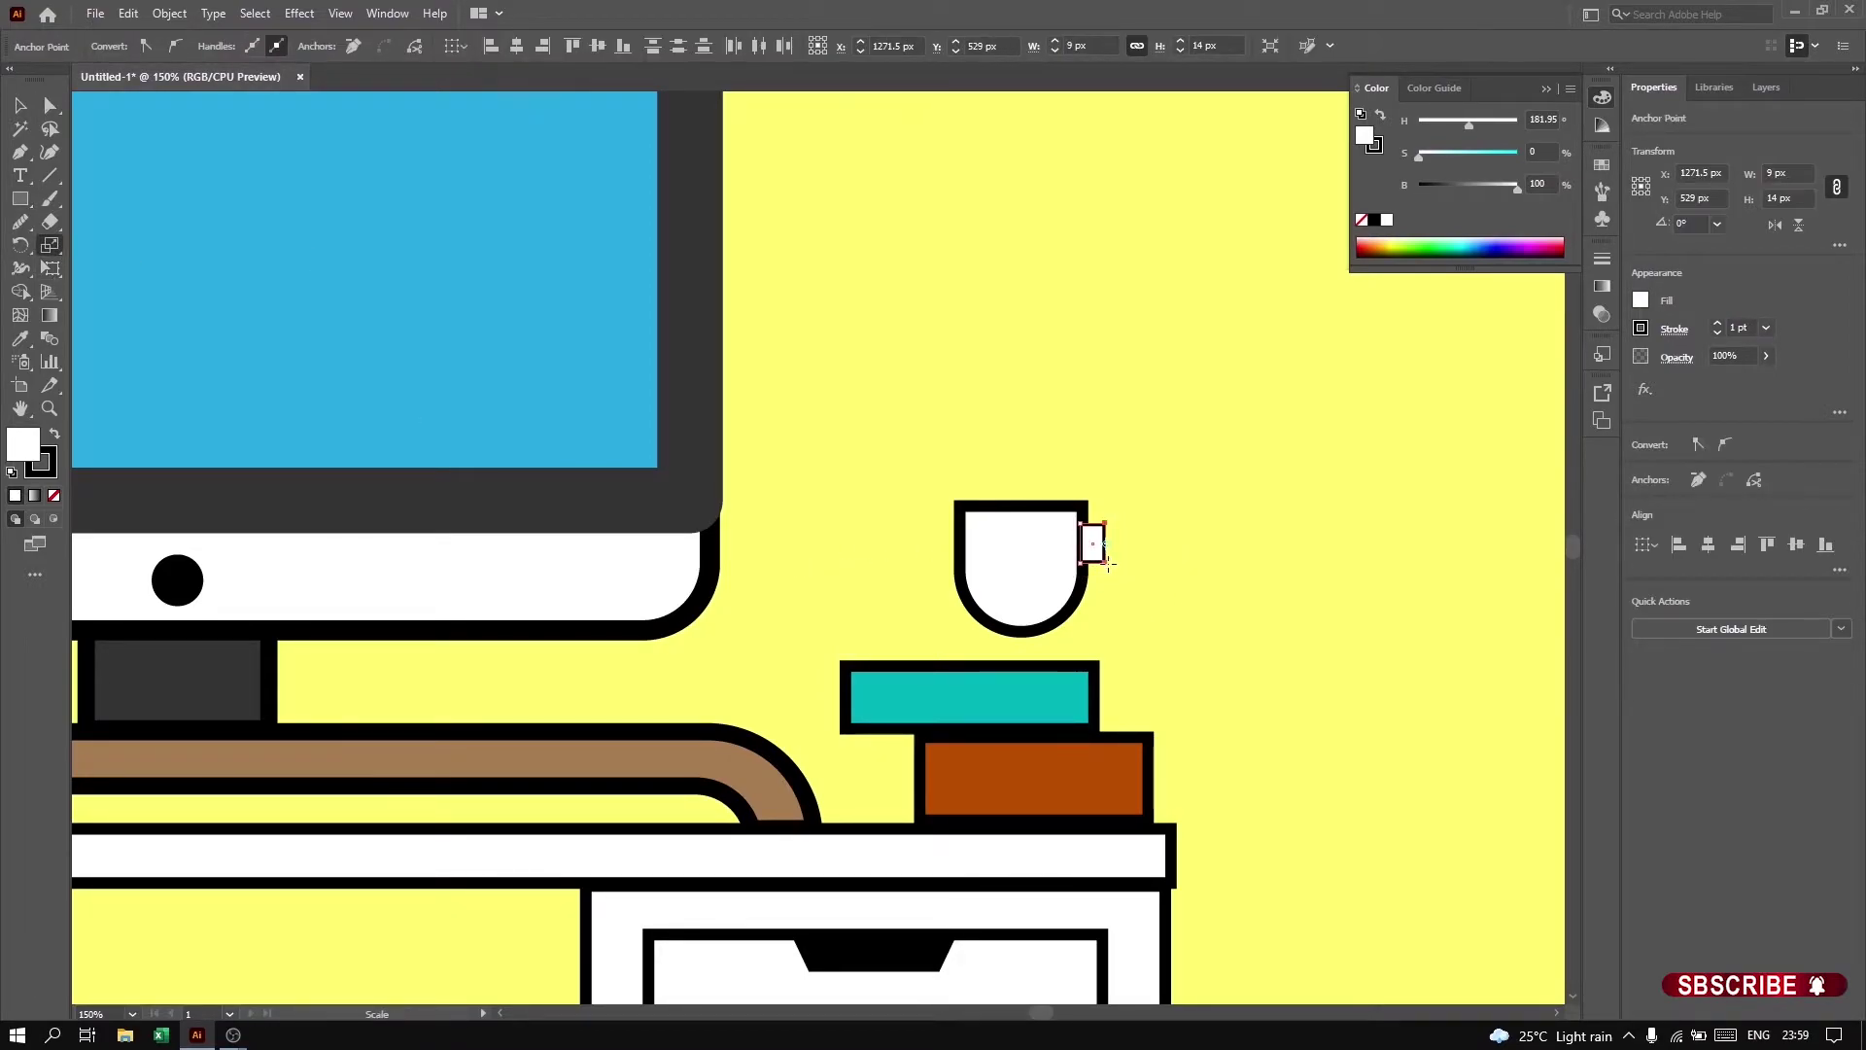
{"action": "key", "text": "v"}
{"action": "left_click", "coordinate": [1240, 445]}
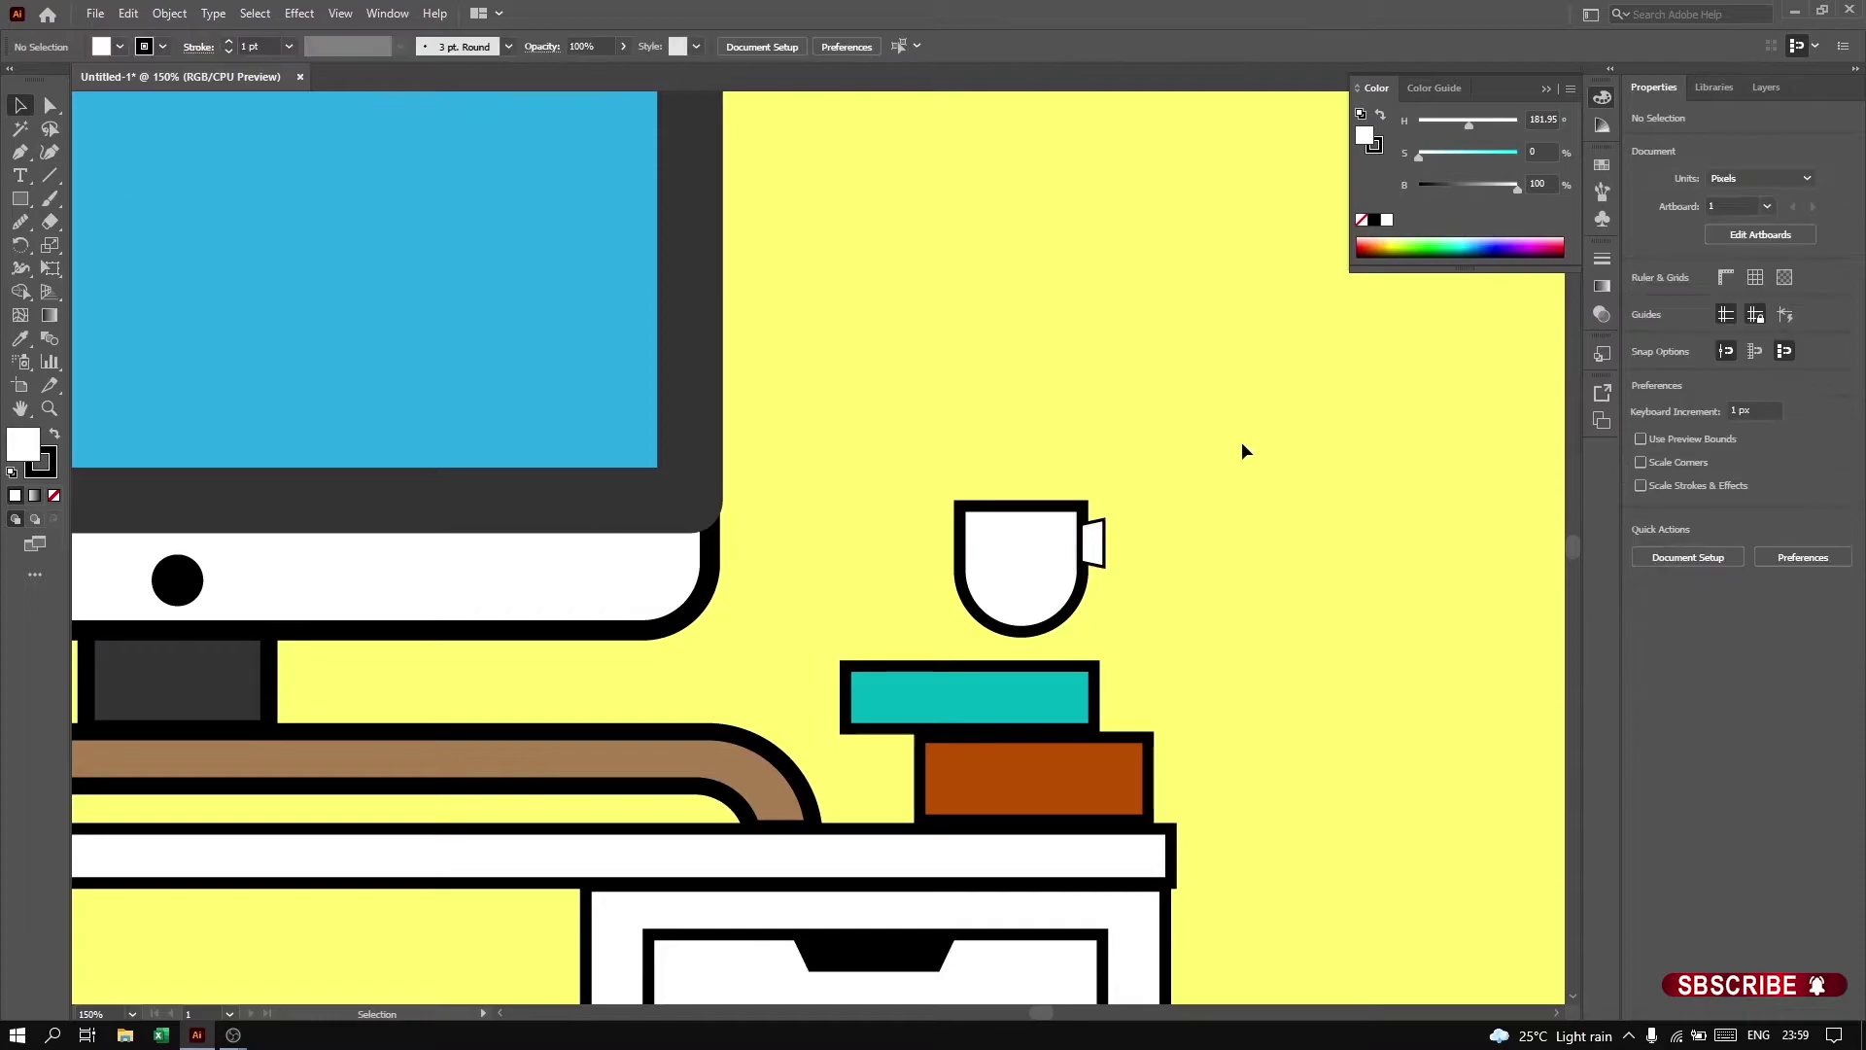
{"action": "left_click", "coordinate": [1105, 573]}
{"action": "left_click", "coordinate": [872, 360]}
Step: Group the cup with its handle and set the mug on the teal book
{"action": "left_click", "coordinate": [991, 506]}
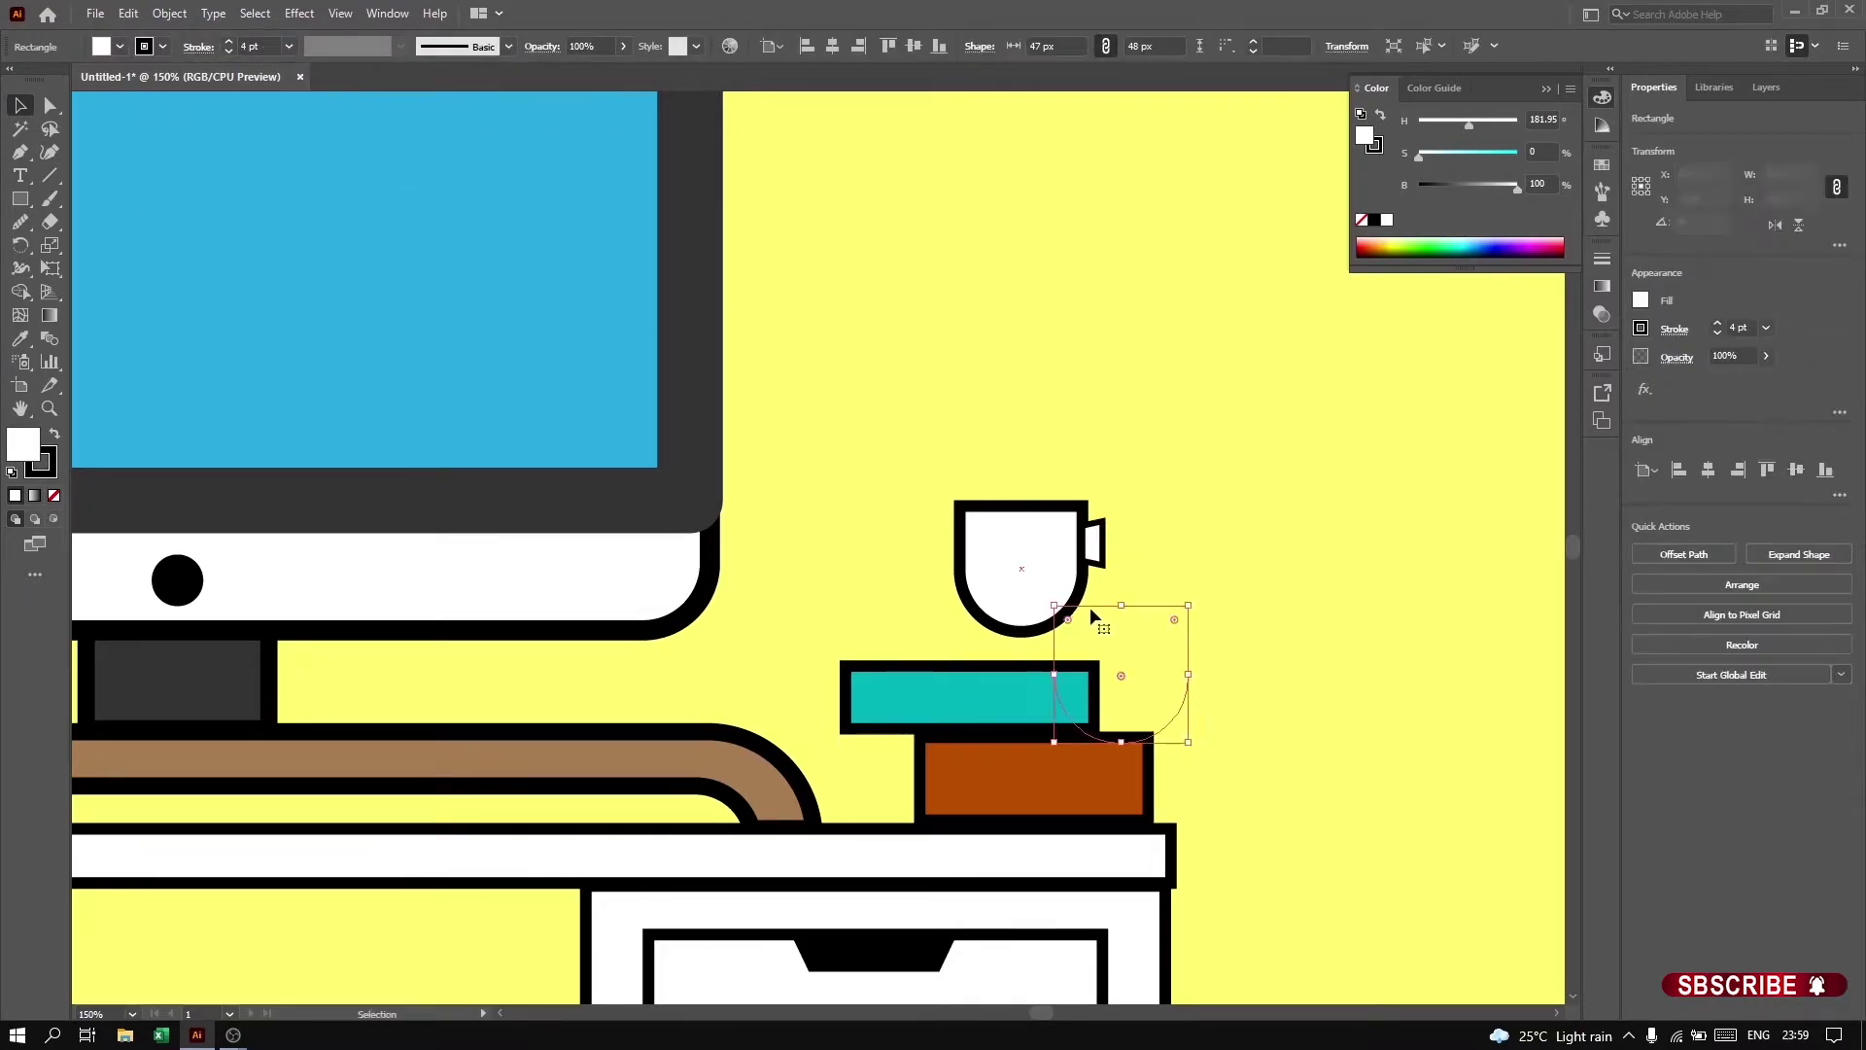
{"action": "left_click", "coordinate": [1095, 544], "text": "shift"}
{"action": "key", "text": "ctrl+g"}
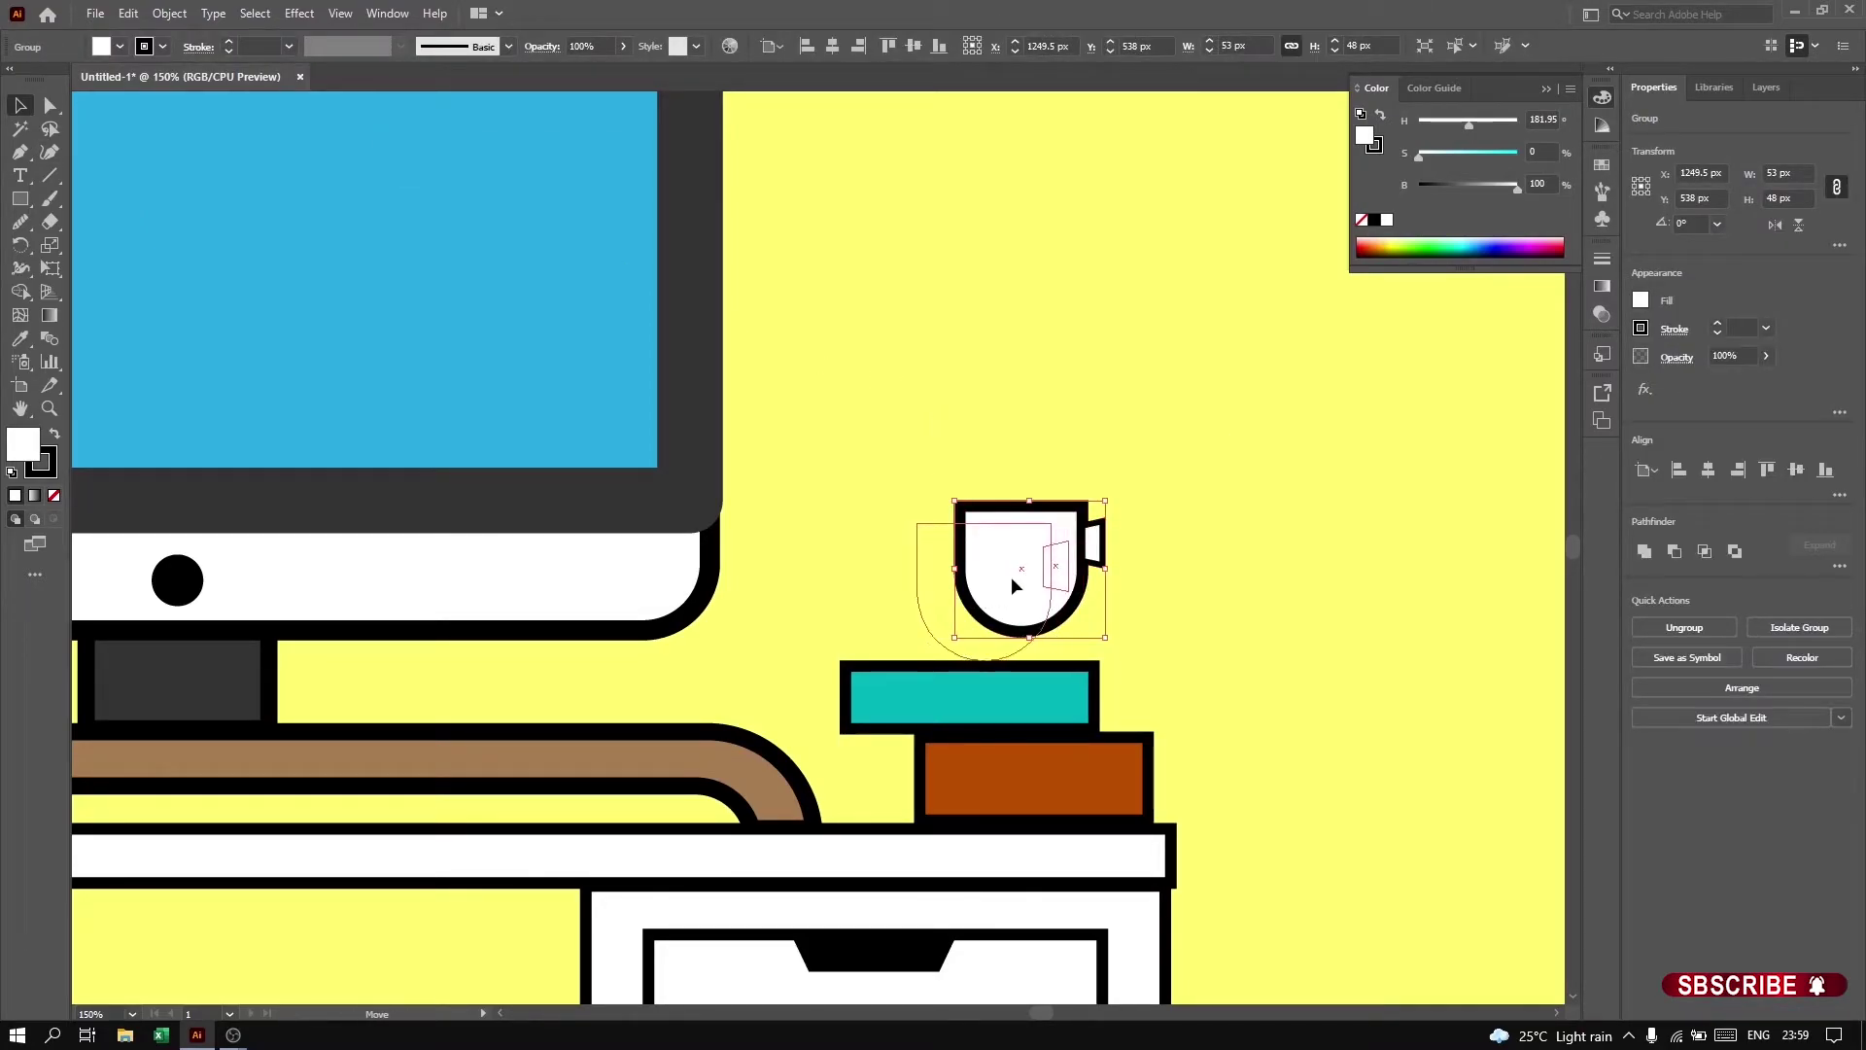
{"action": "left_click_drag", "start_coordinate": [1011, 575], "coordinate": [1011, 577]}
{"action": "left_click", "coordinate": [1157, 564]}
{"action": "left_click", "coordinate": [1028, 542]}
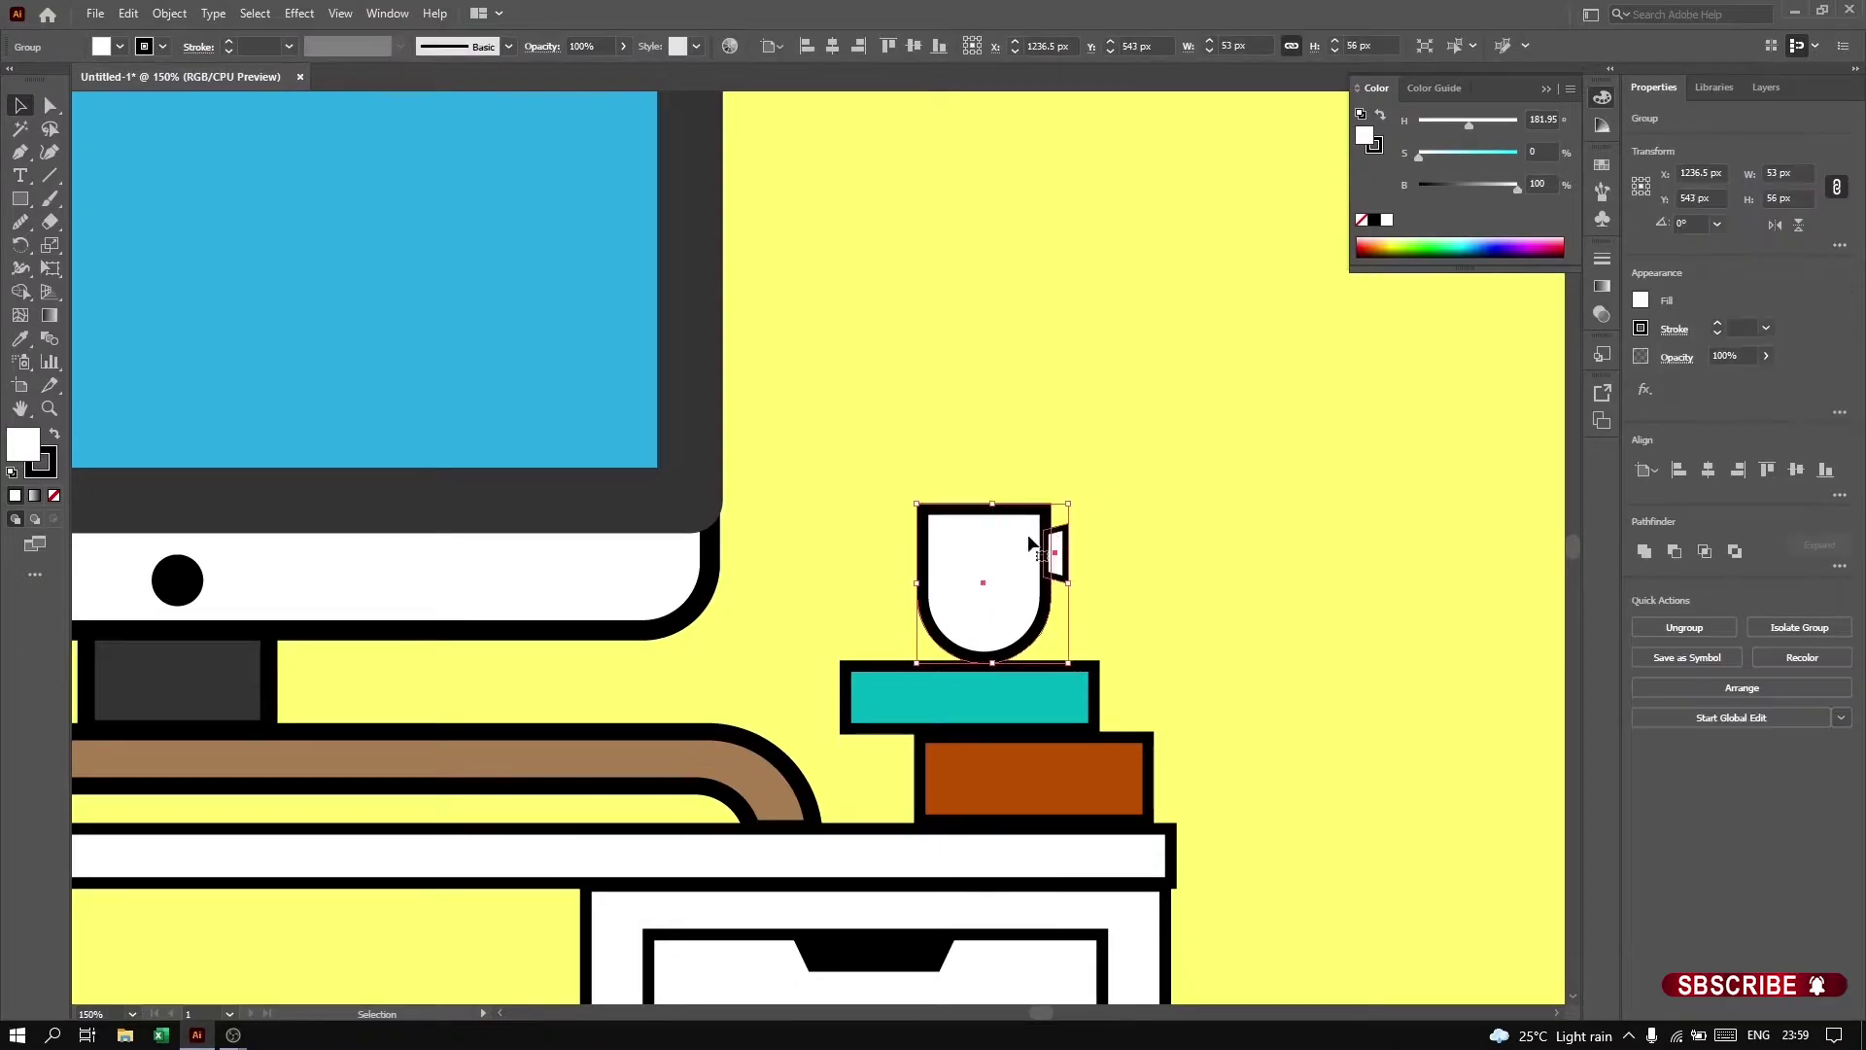
{"action": "left_click", "coordinate": [1080, 586]}
Step: Pen a strokeless light grey shading shape over the mug's left half
{"action": "key", "text": "p"}
{"action": "left_click", "coordinate": [928, 516]}
{"action": "left_click", "coordinate": [928, 607]}
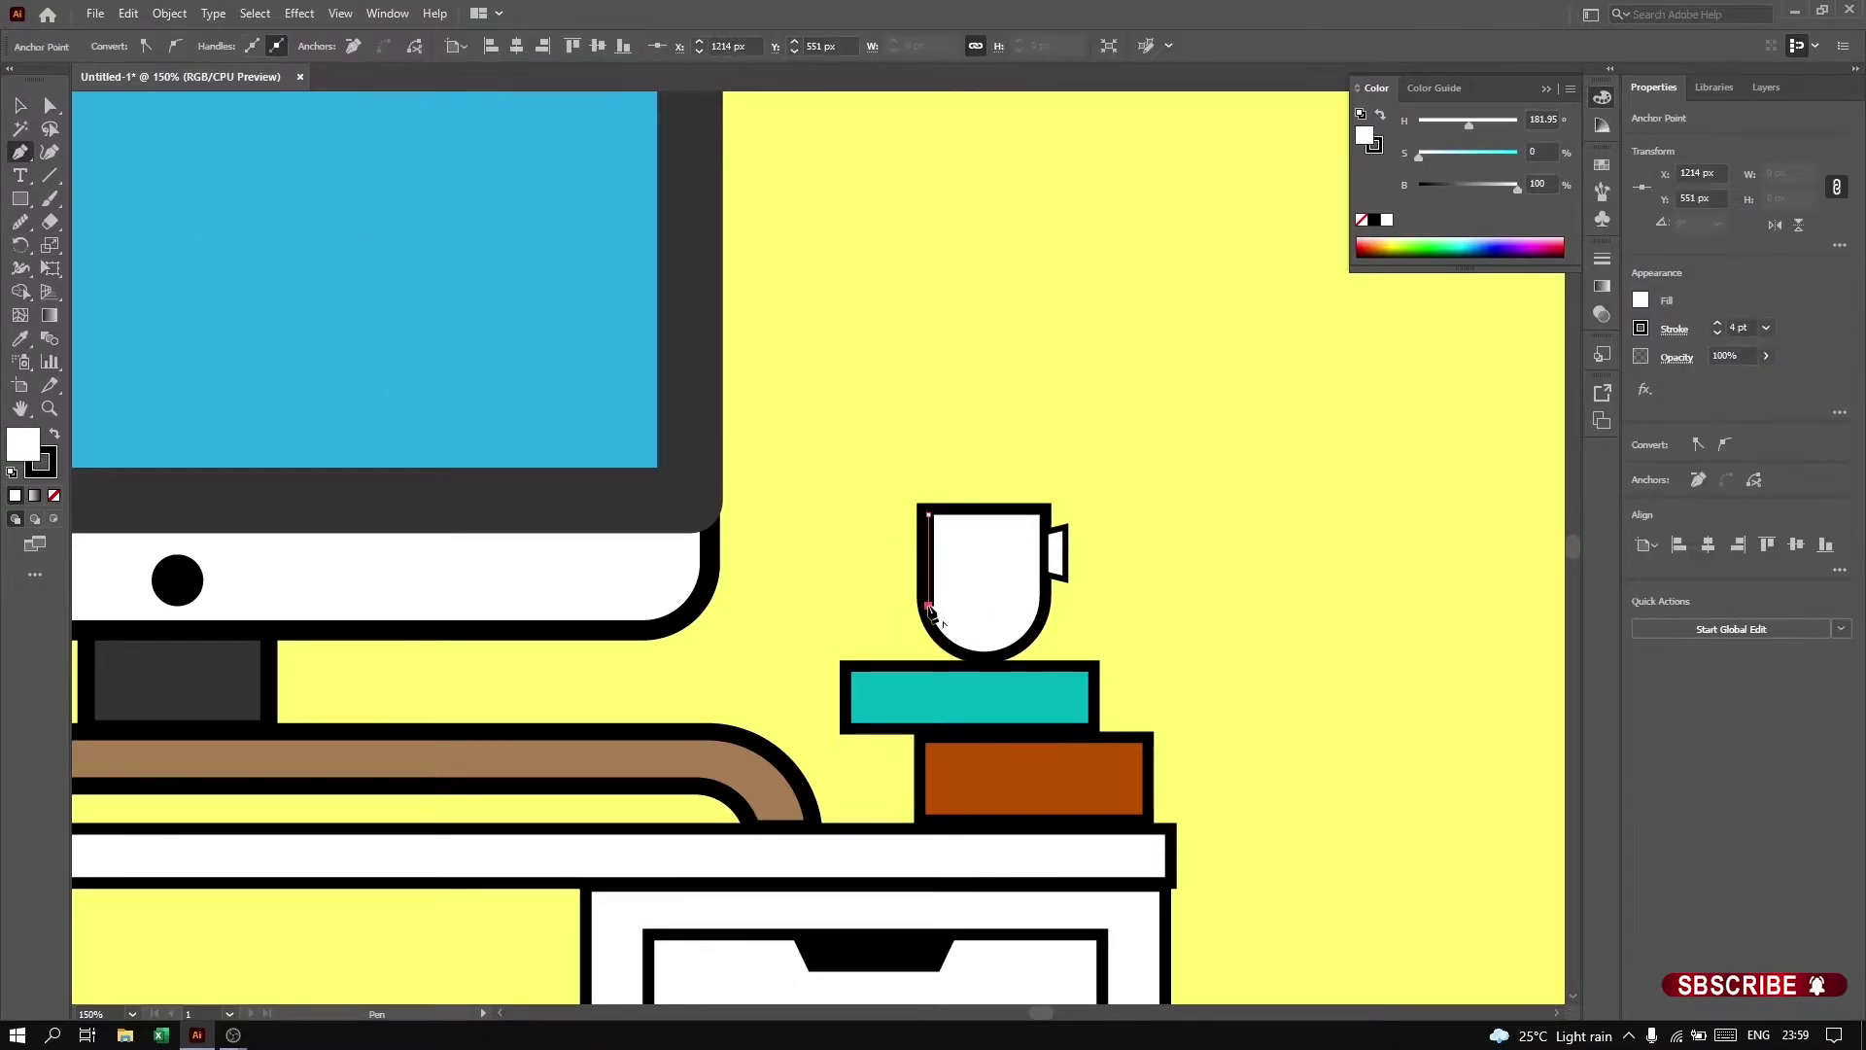
{"action": "left_click", "coordinate": [53, 496]}
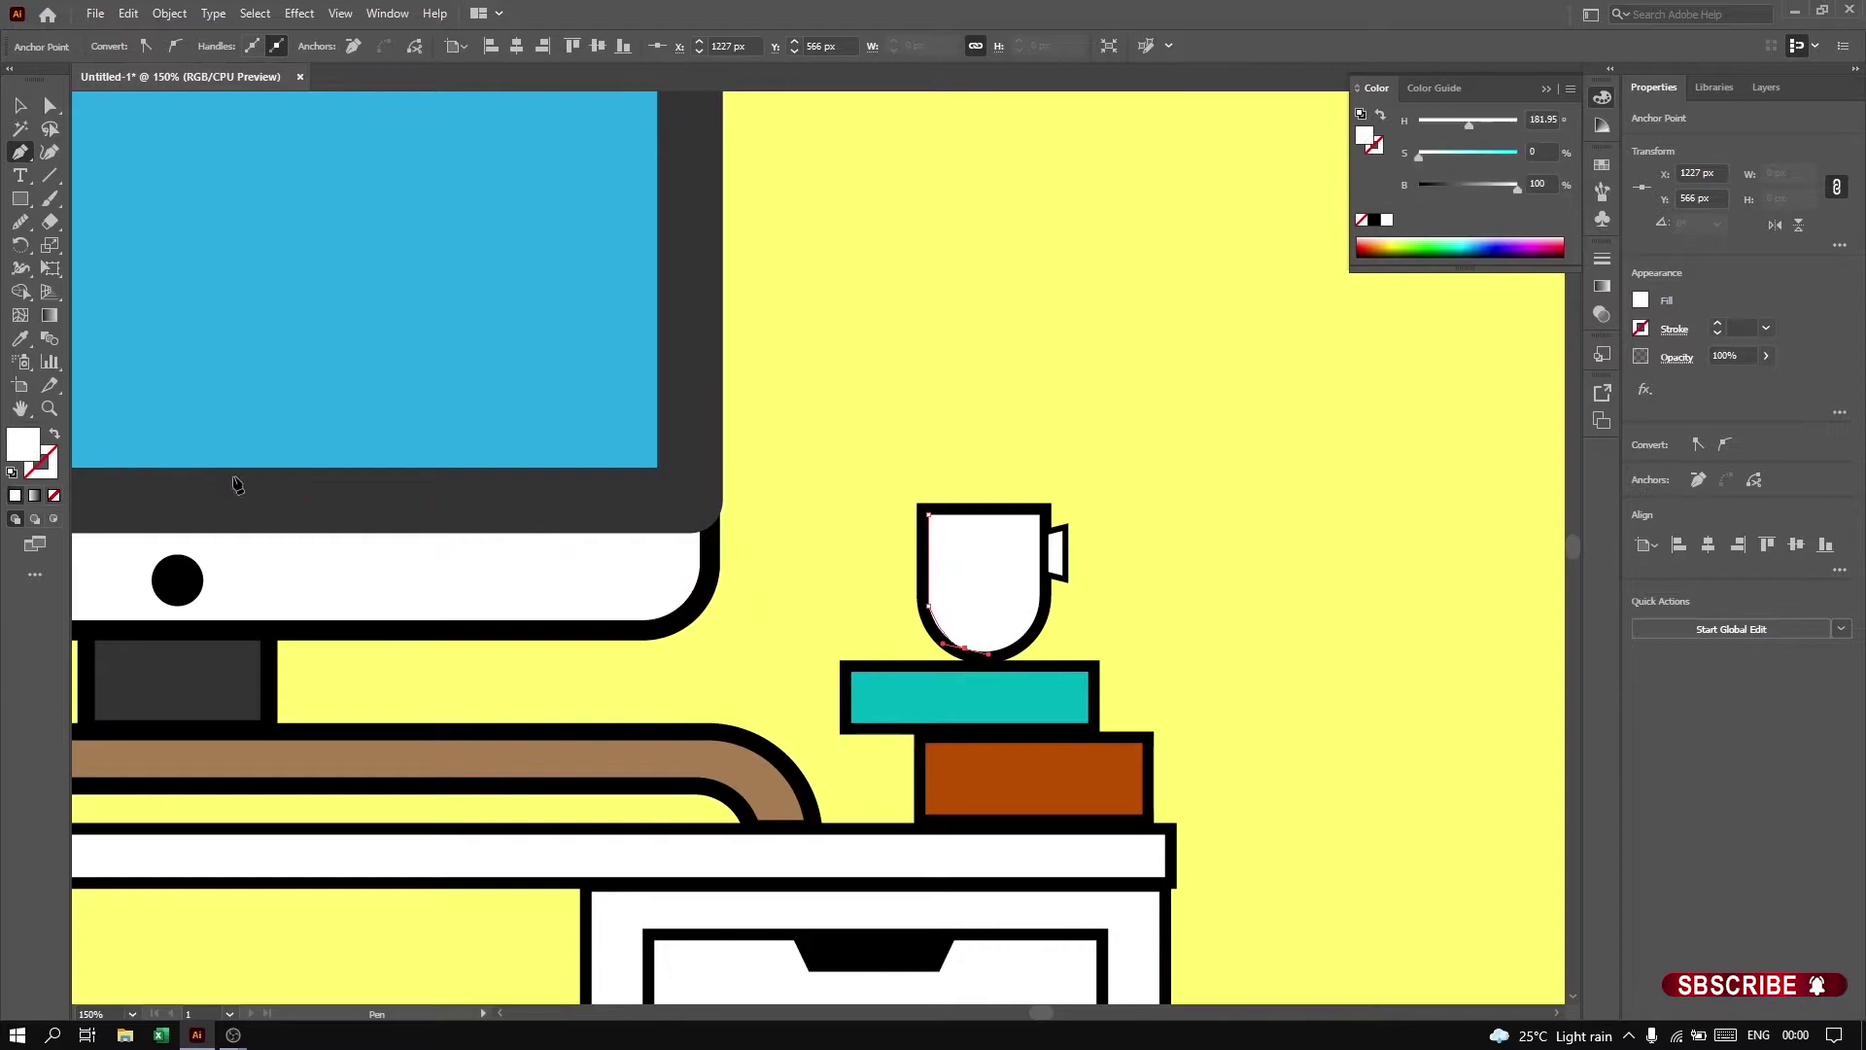
{"action": "left_click_drag", "start_coordinate": [1516, 185], "coordinate": [1492, 184]}
{"action": "left_click", "coordinate": [967, 654]}
{"action": "key", "text": "v"}
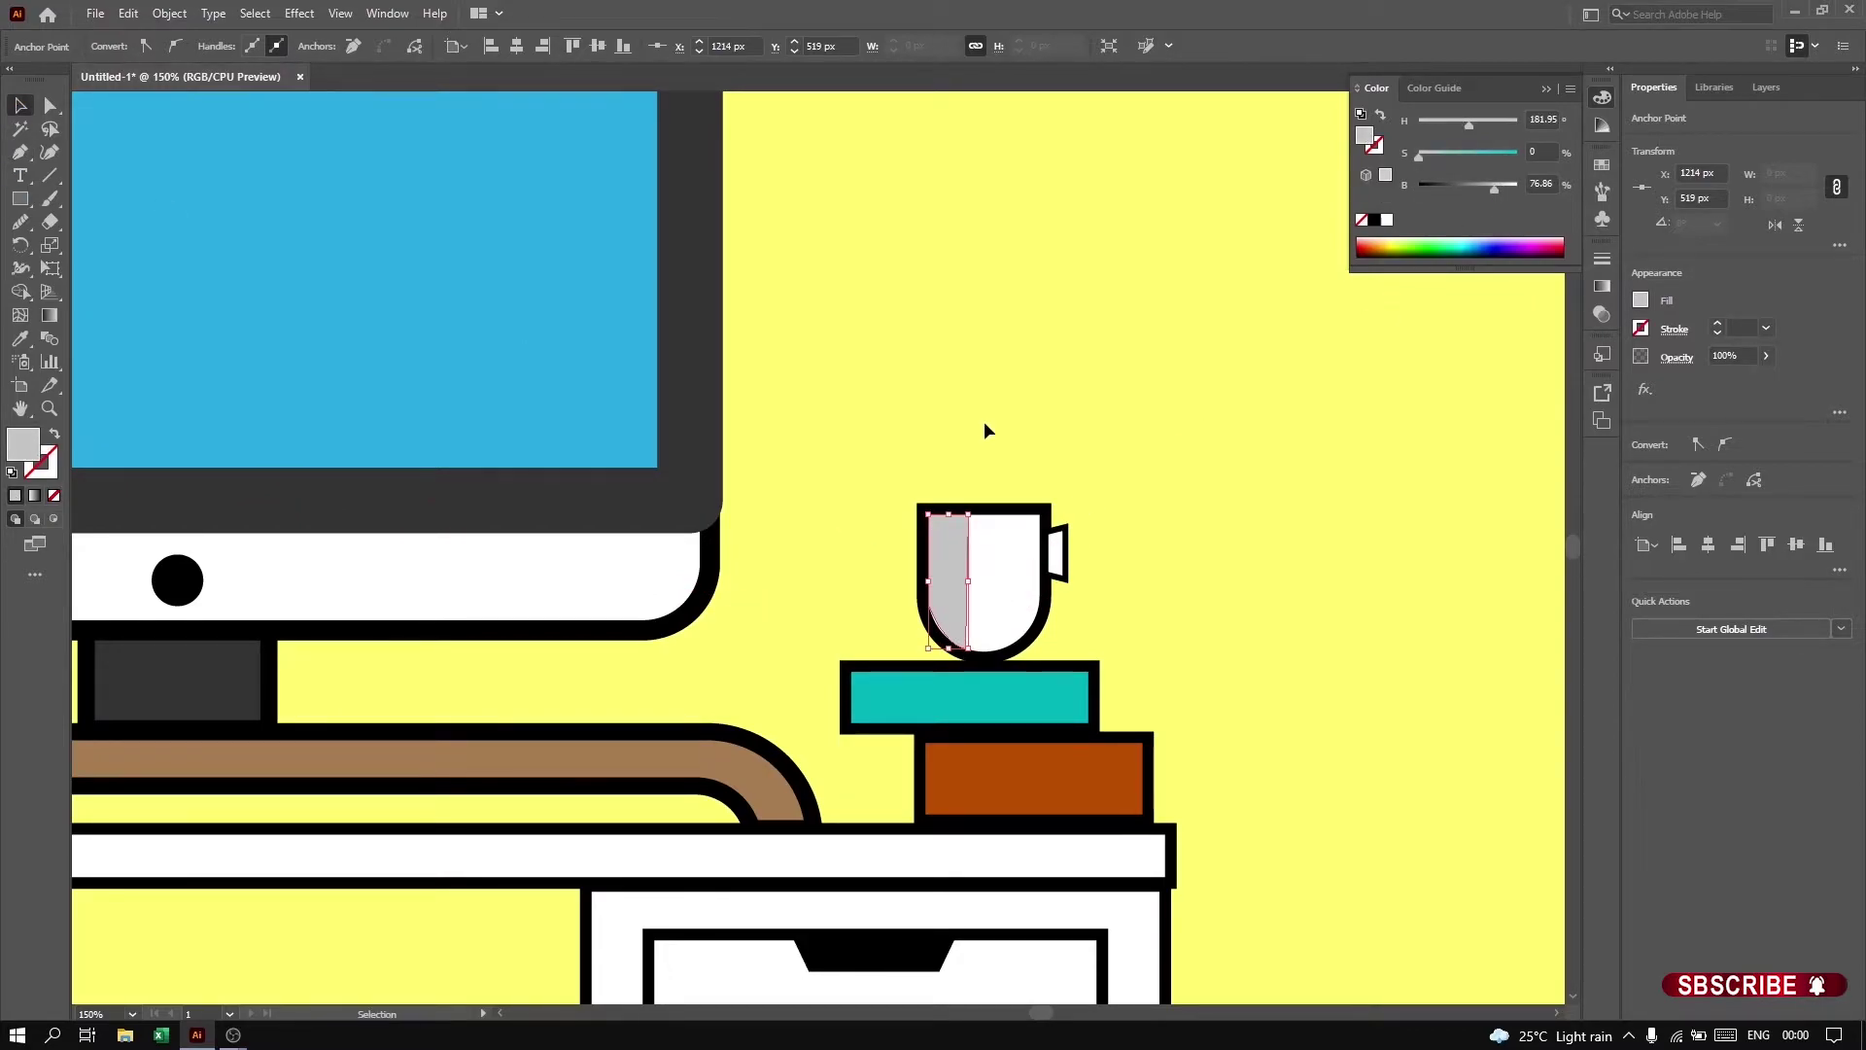
{"action": "left_click", "coordinate": [1010, 429]}
{"action": "key", "text": "ctrl+minus"}
{"action": "key", "text": "ctrl+minus"}
{"action": "left_click_drag", "start_coordinate": [1023, 403], "coordinate": [1126, 380]}
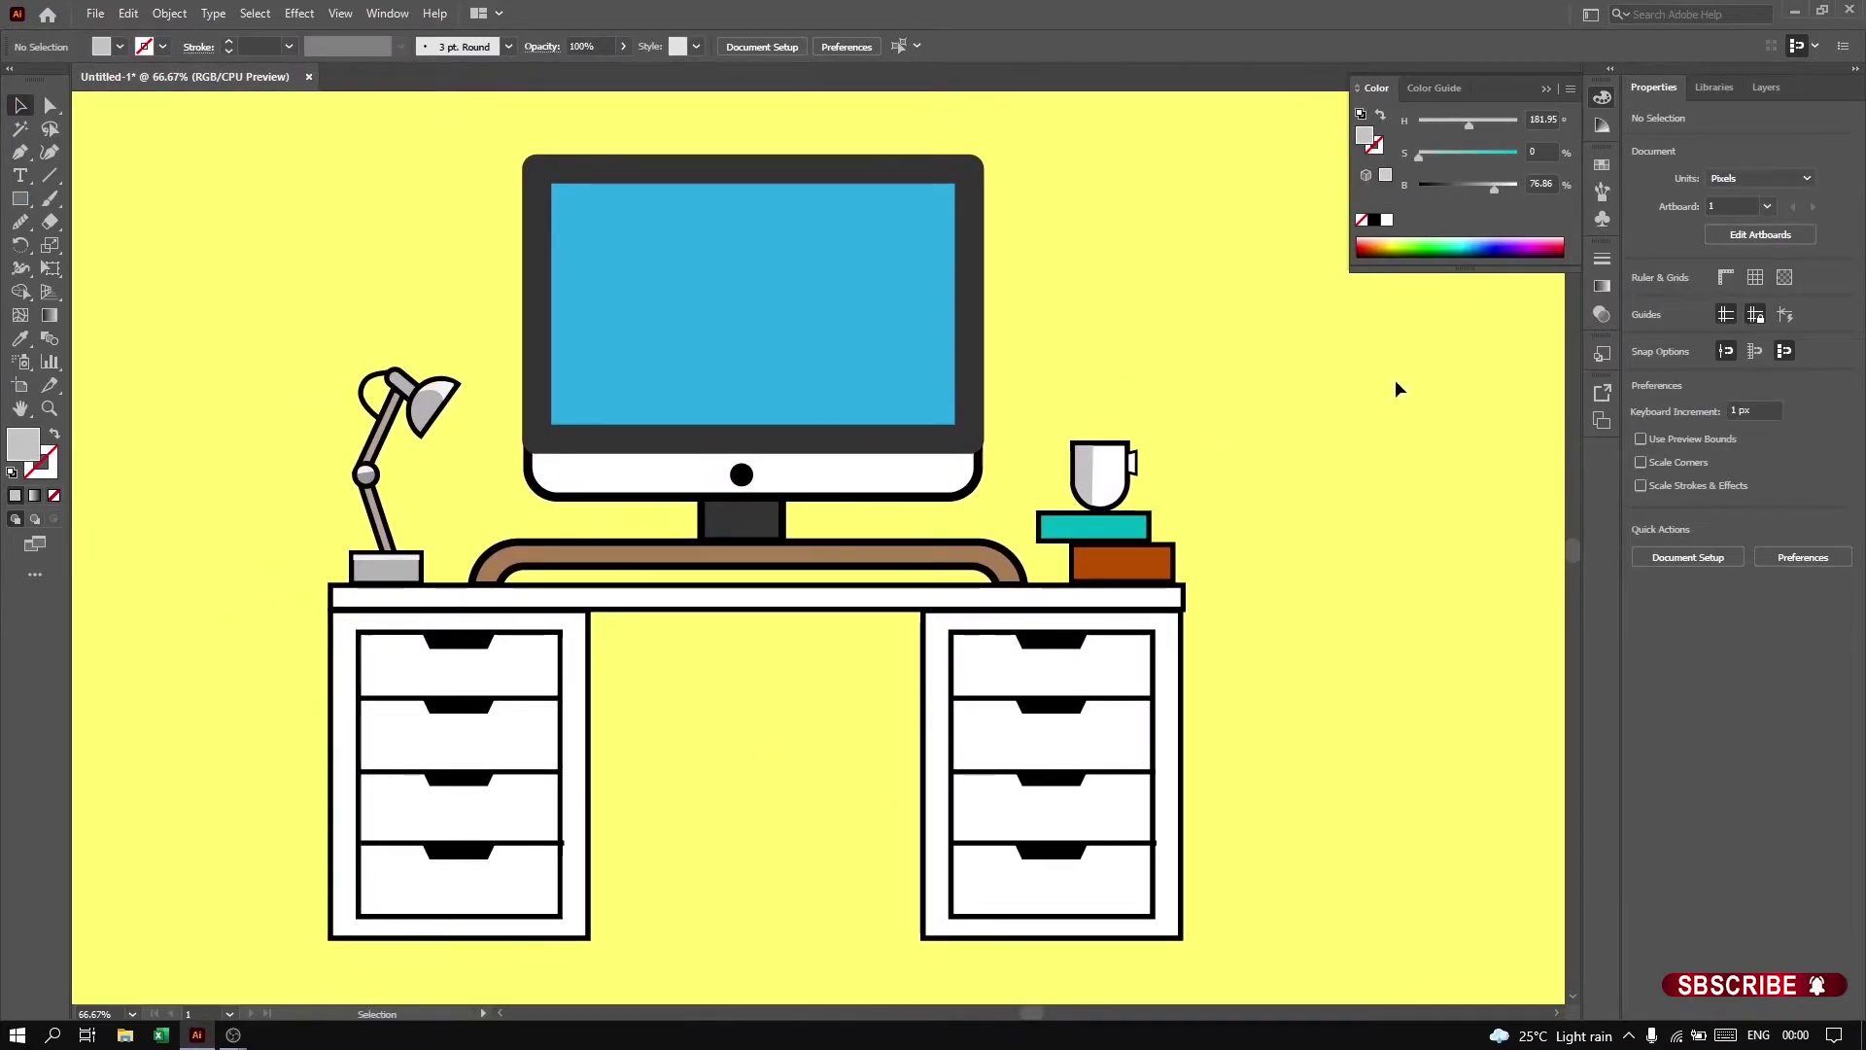
Step: Draw a grey outline-only socket plate below the desk
{"action": "scroll", "coordinate": [1396, 380], "scroll_direction": "down", "scroll_amount": 1}
{"action": "left_click", "coordinate": [20, 152]}
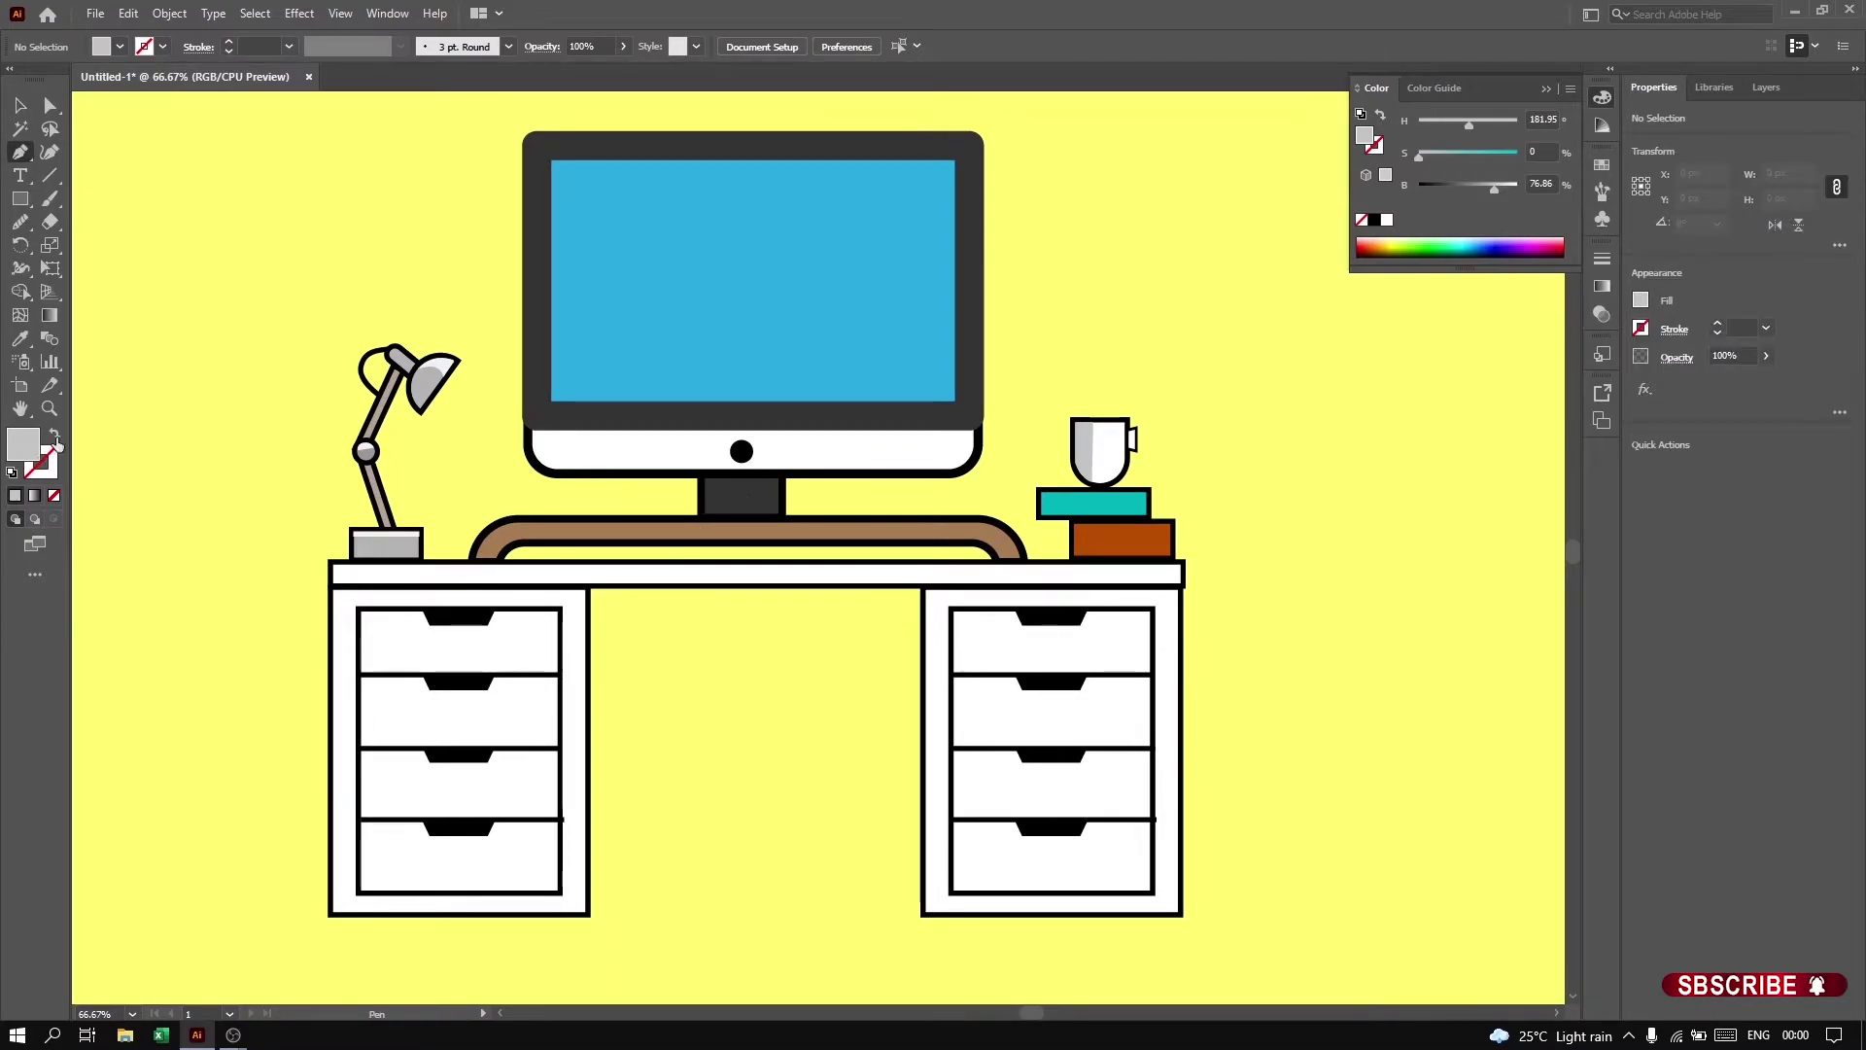
{"action": "key", "text": "shift+x"}
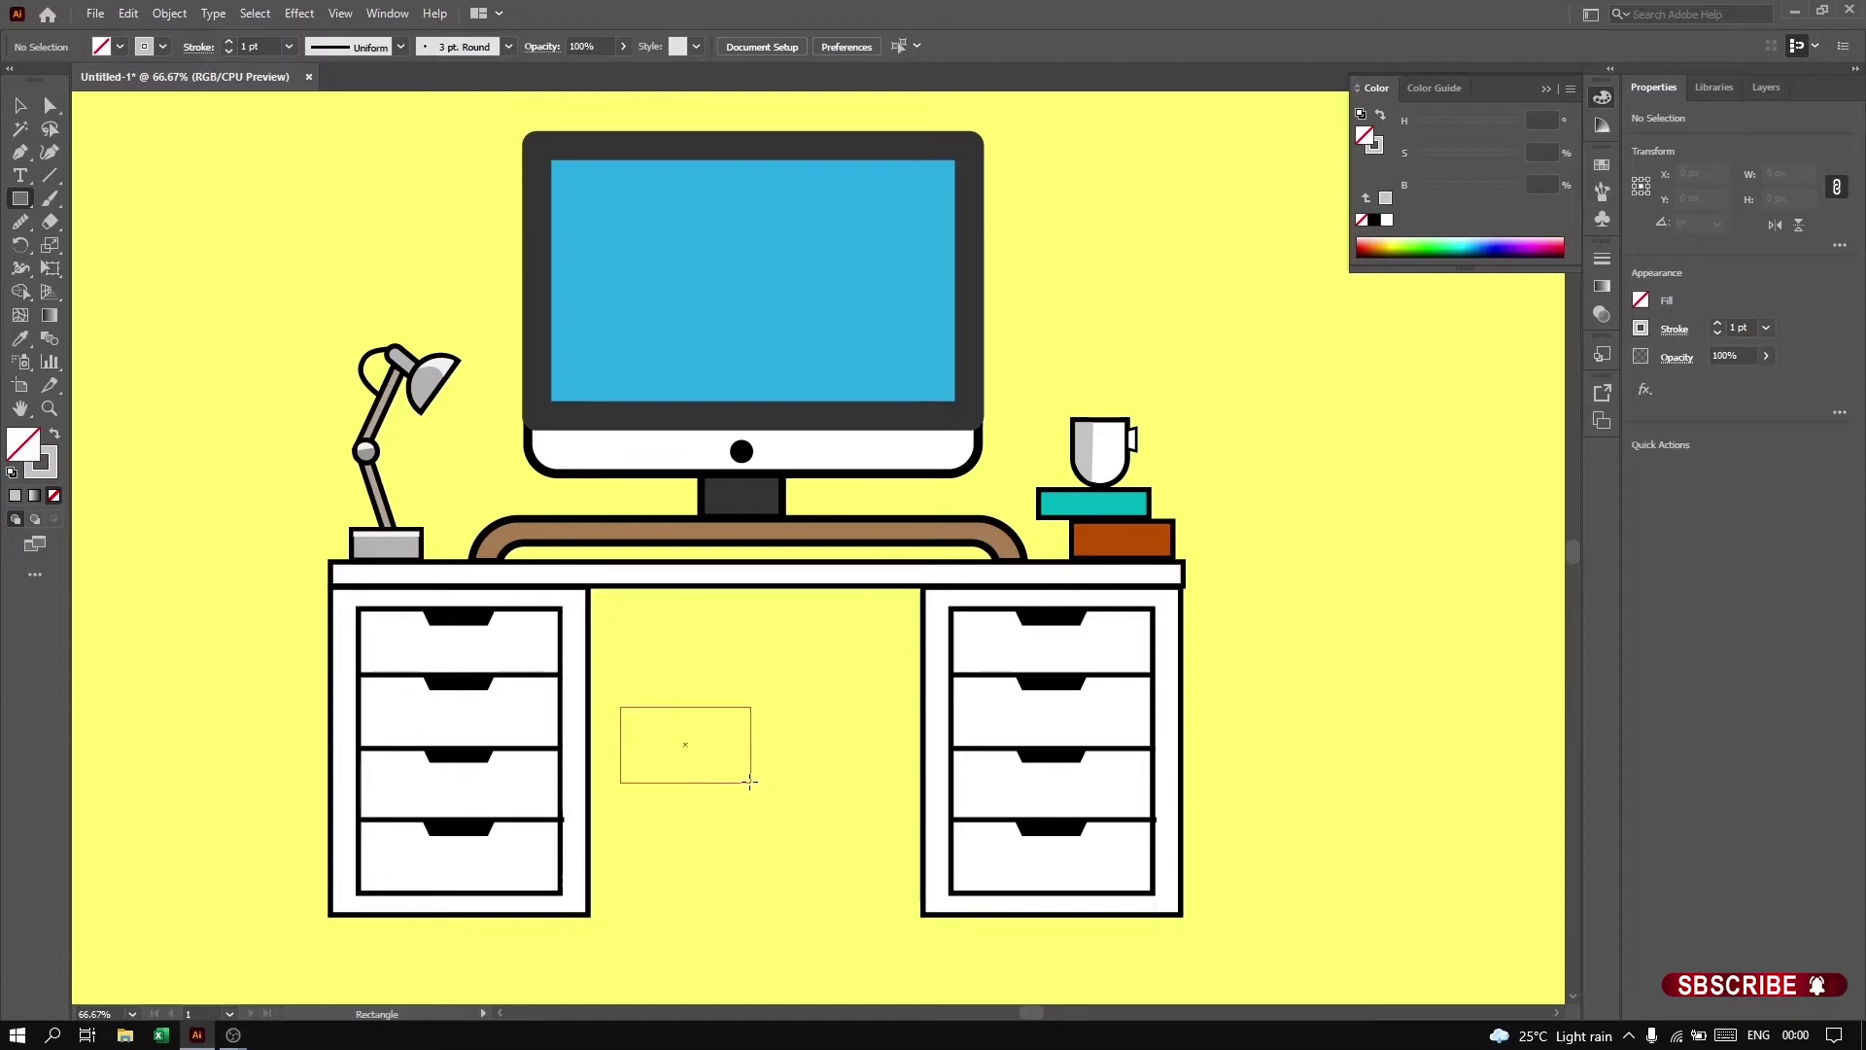
{"action": "left_click_drag", "start_coordinate": [749, 781], "coordinate": [750, 780]}
{"action": "key", "text": "v"}
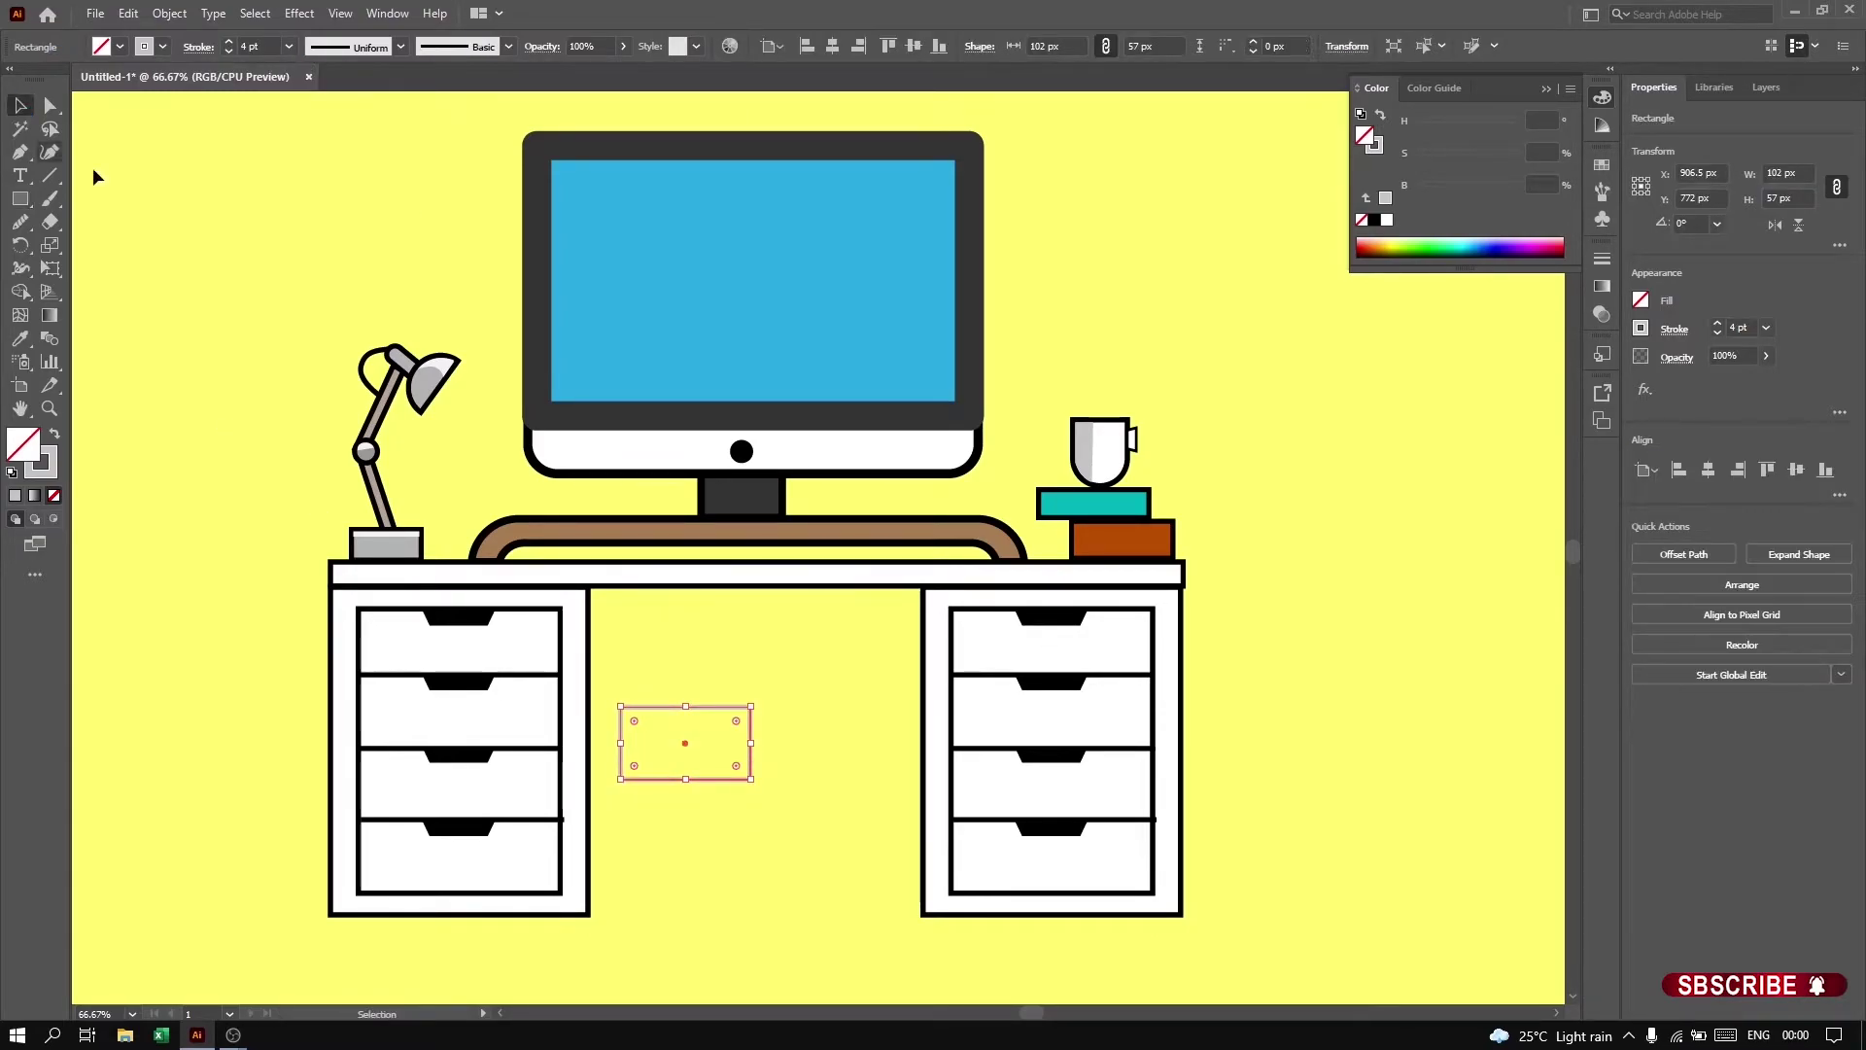
{"action": "left_click", "coordinate": [749, 819]}
Step: Pen a cable path from the monitor stand down past the desk toward the socket
{"action": "key", "text": "p"}
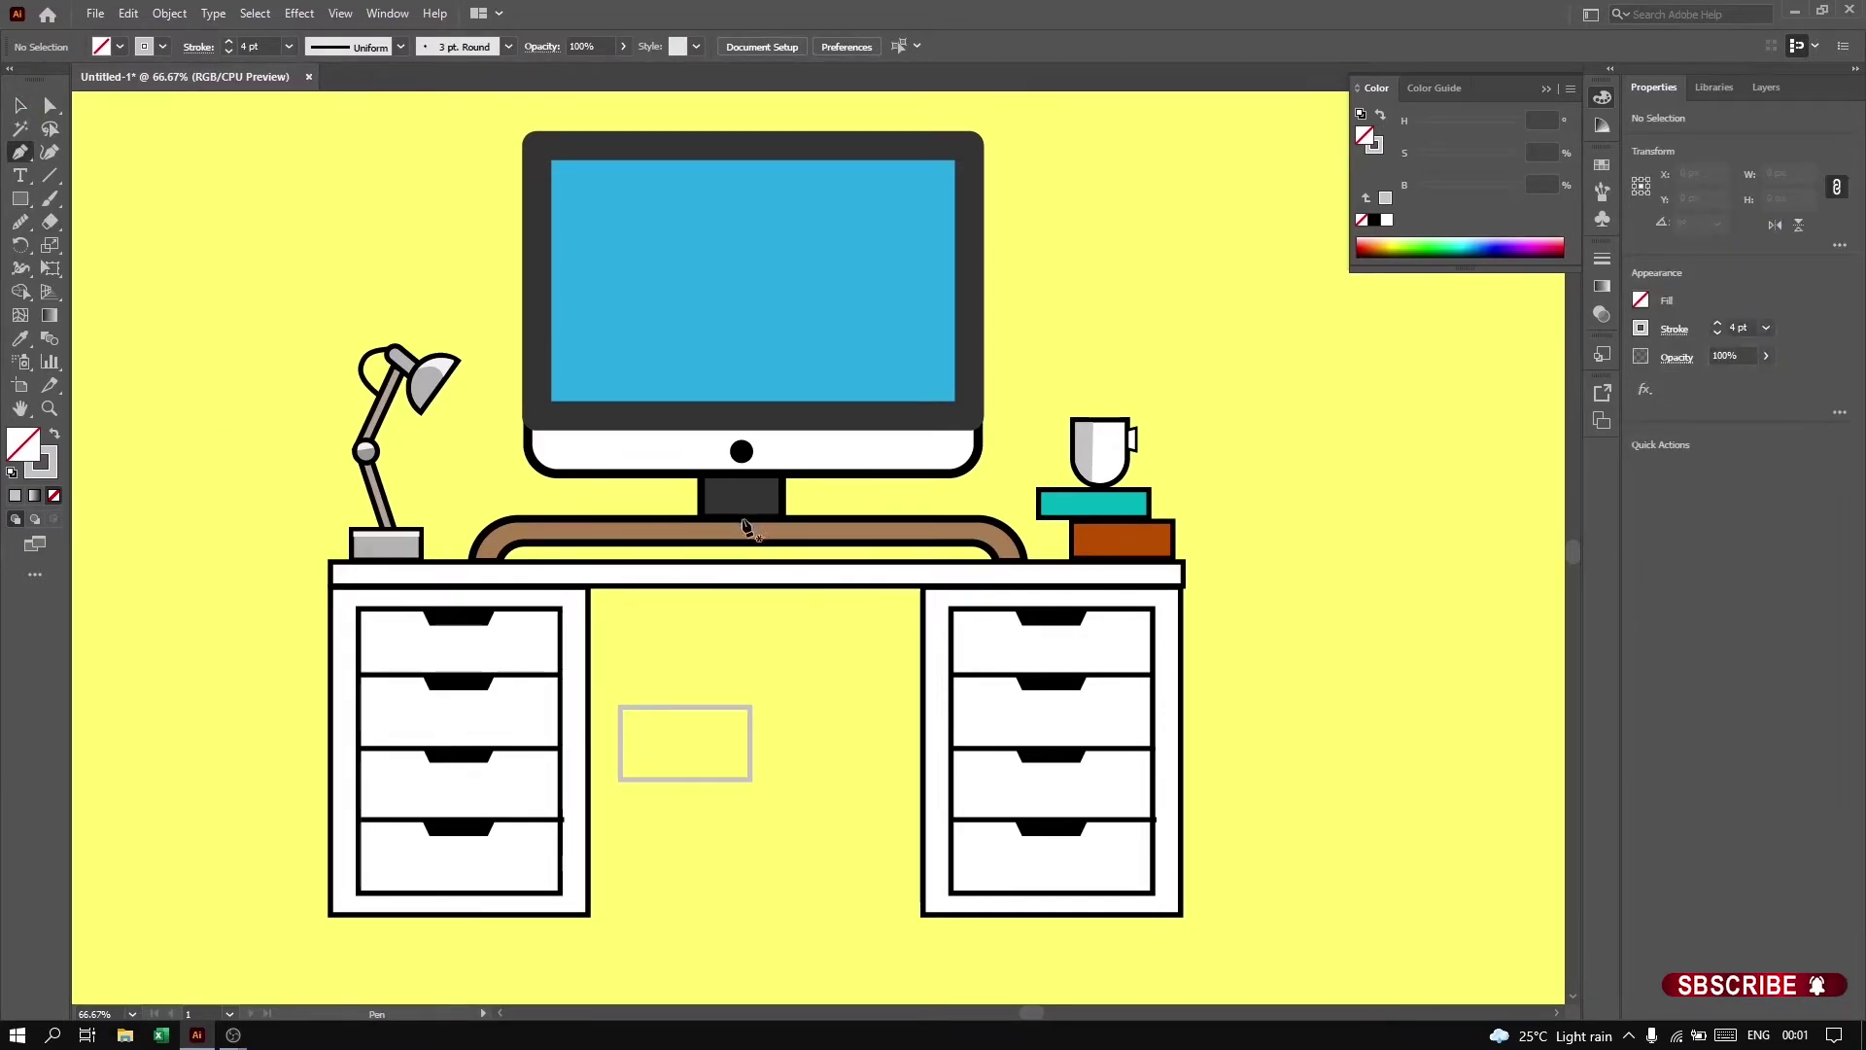
{"action": "left_click", "coordinate": [744, 516]}
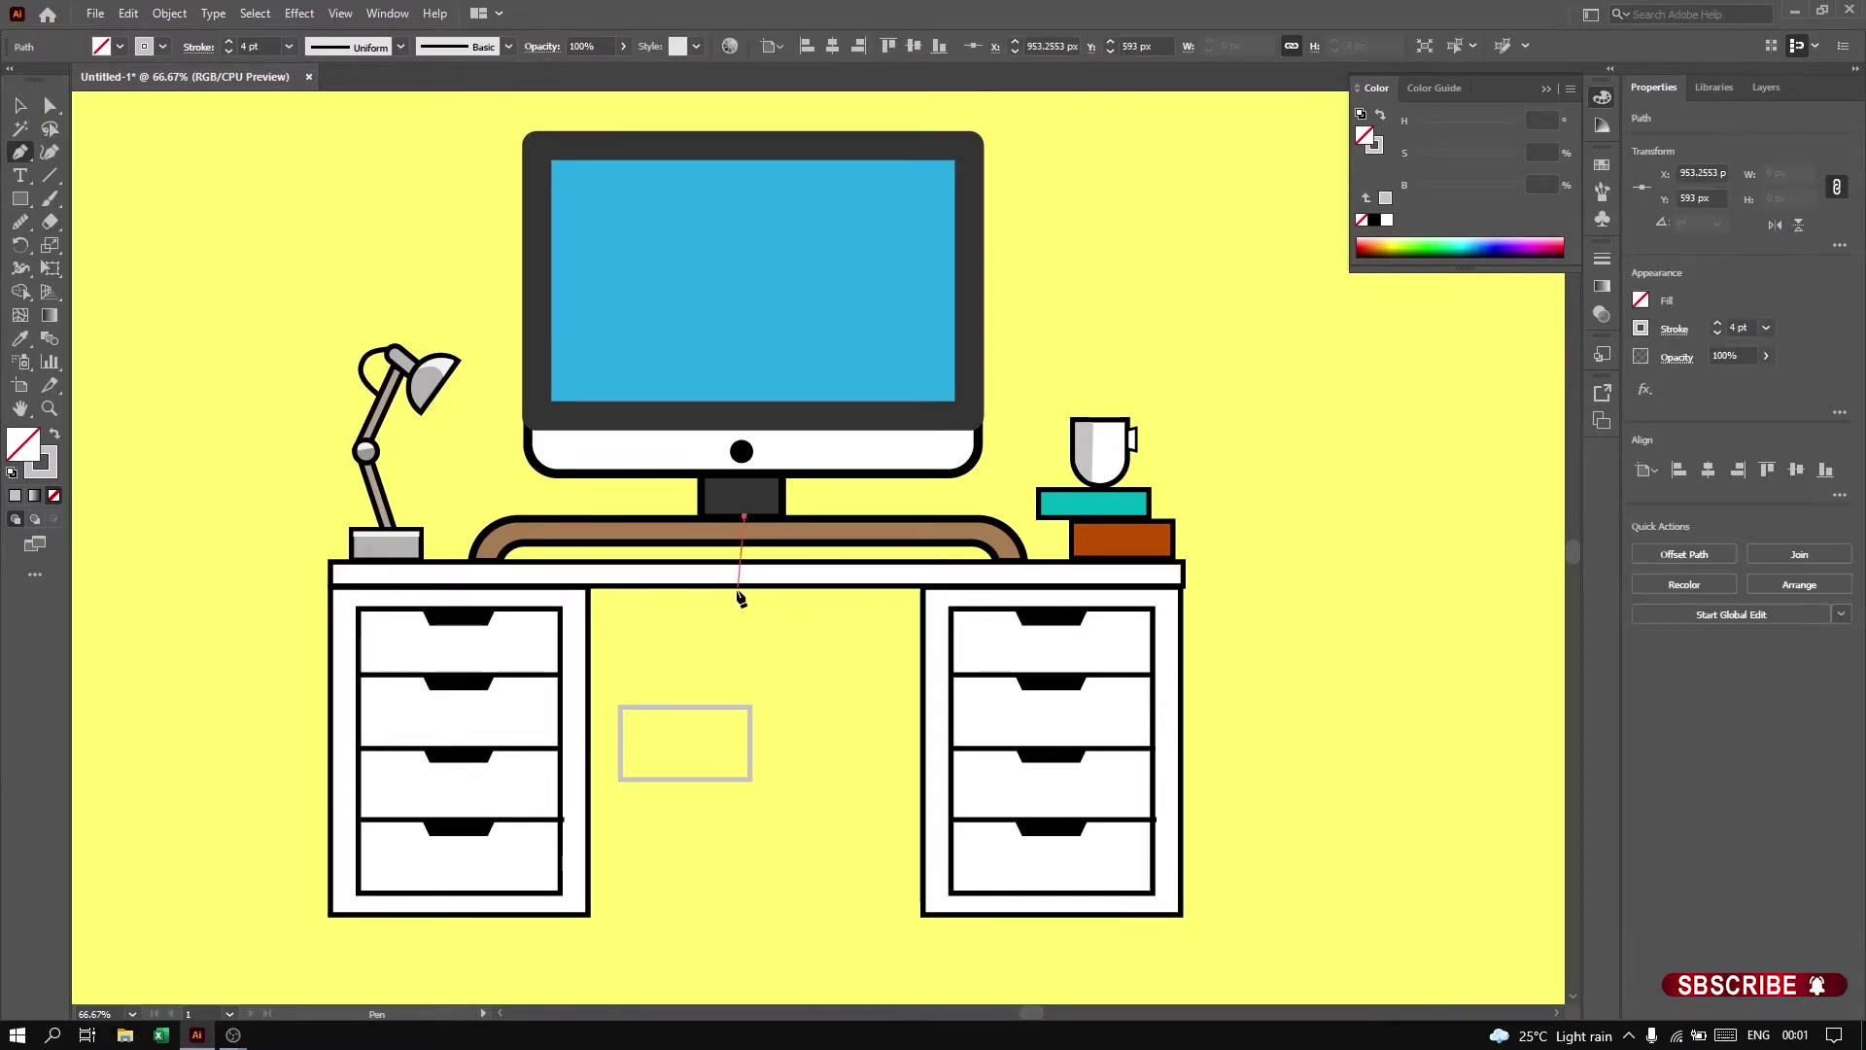
{"action": "left_click", "coordinate": [749, 751]}
{"action": "left_click", "coordinate": [661, 676]}
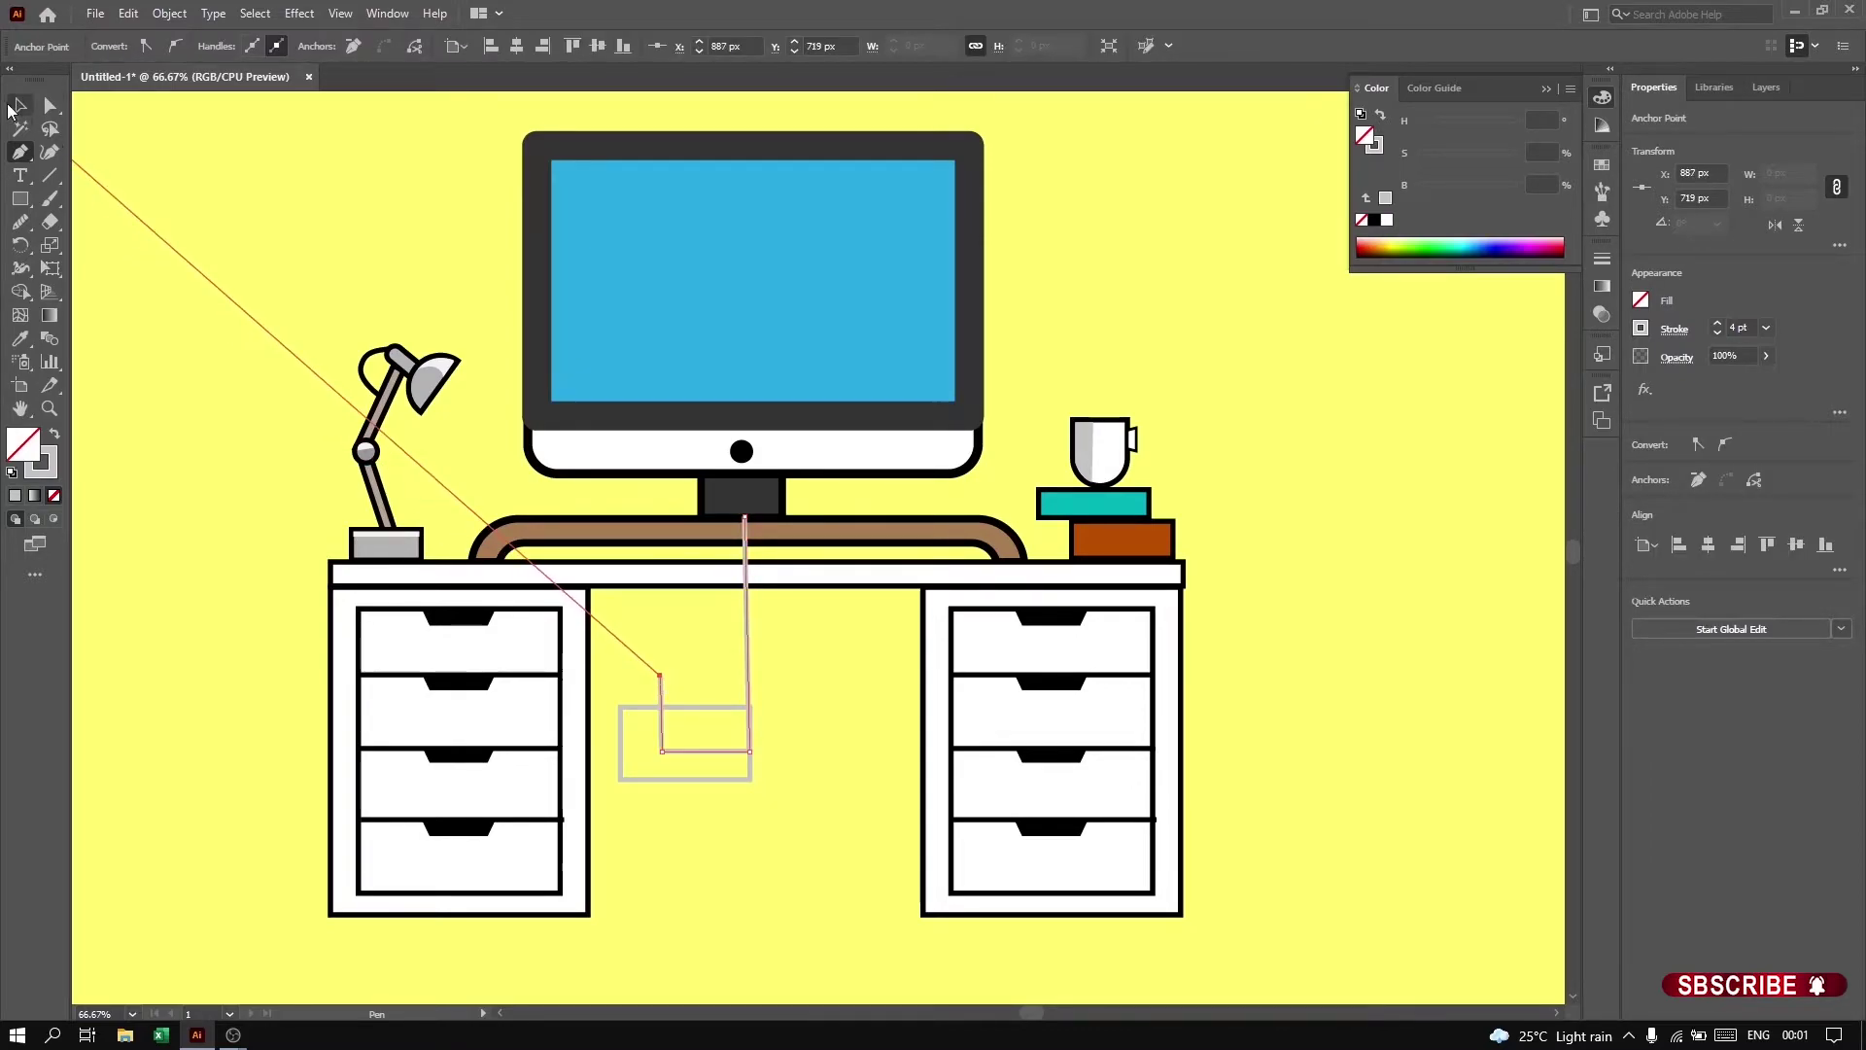
{"action": "left_click", "coordinate": [50, 105]}
{"action": "left_click", "coordinate": [716, 854]}
Step: Round the cable's bottom into a U curve and send it behind the desk
{"action": "left_click", "coordinate": [667, 752]}
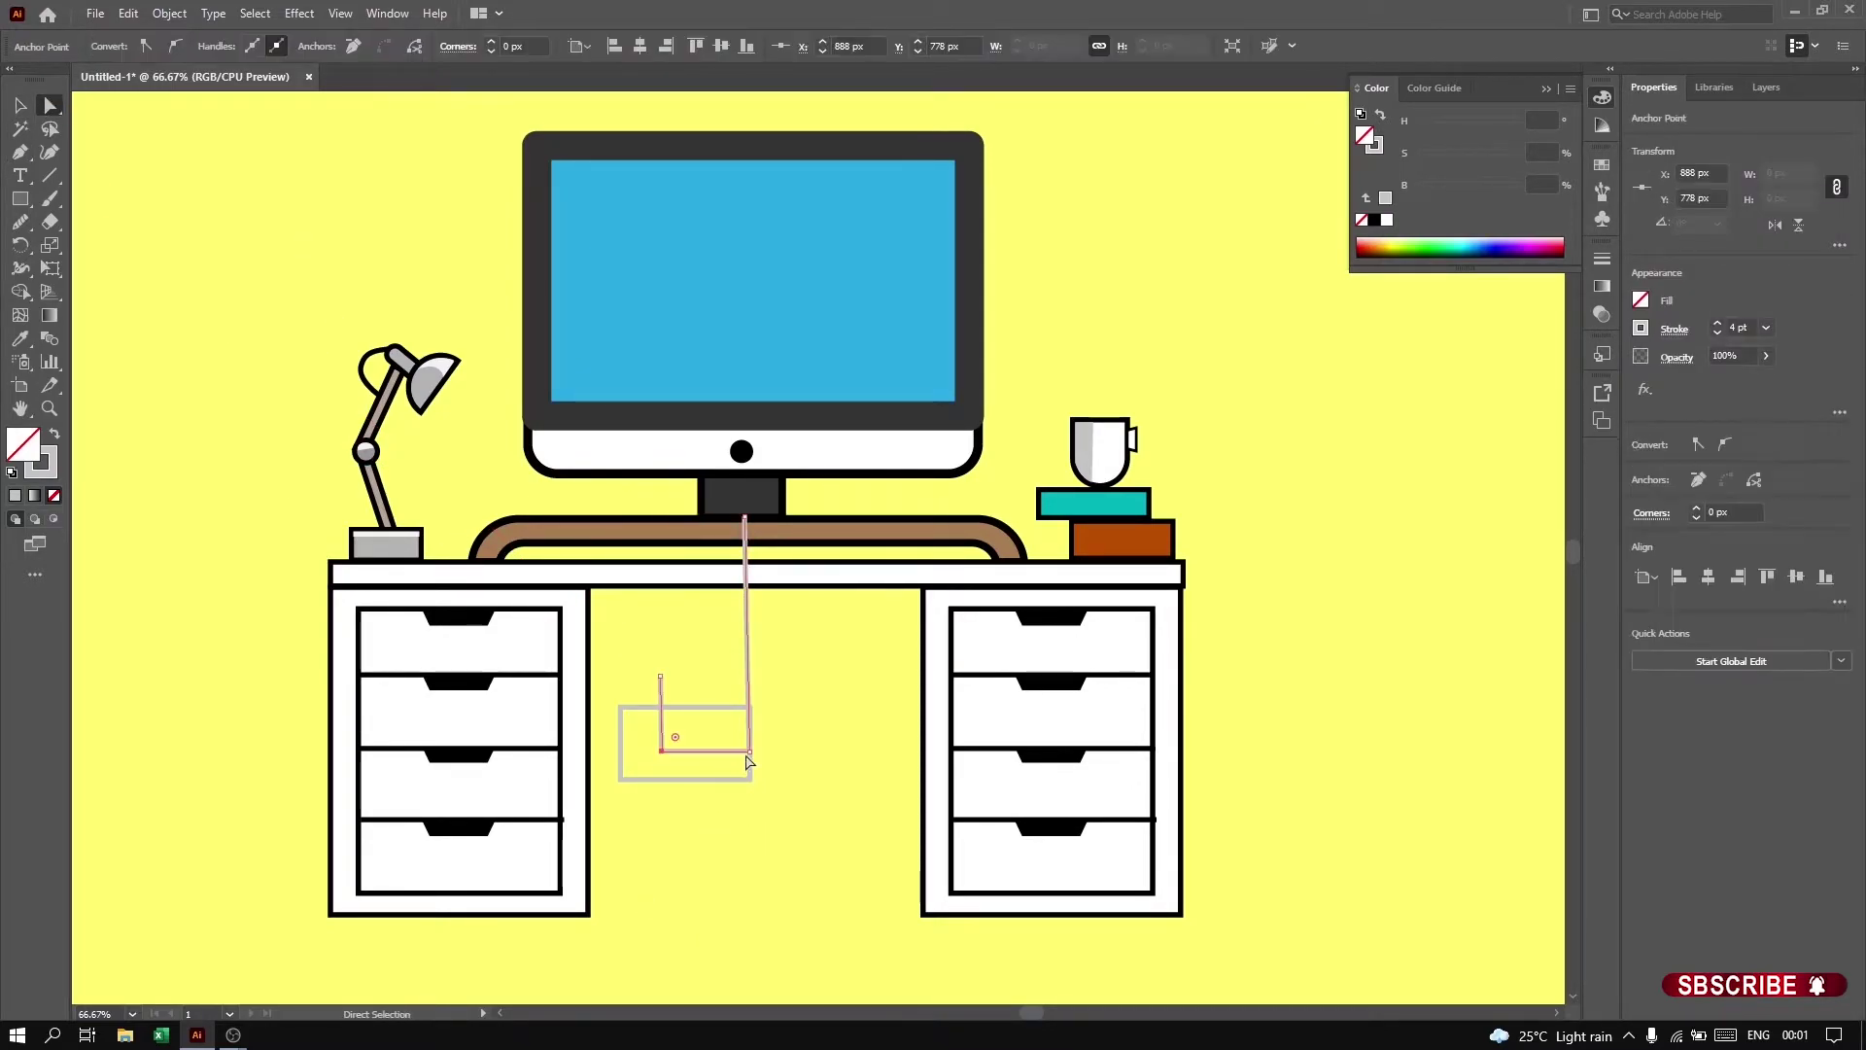
{"action": "left_click_drag", "start_coordinate": [735, 737], "coordinate": [704, 704]}
{"action": "left_click", "coordinate": [833, 775]}
{"action": "key", "text": "v"}
{"action": "right_click", "coordinate": [749, 583]}
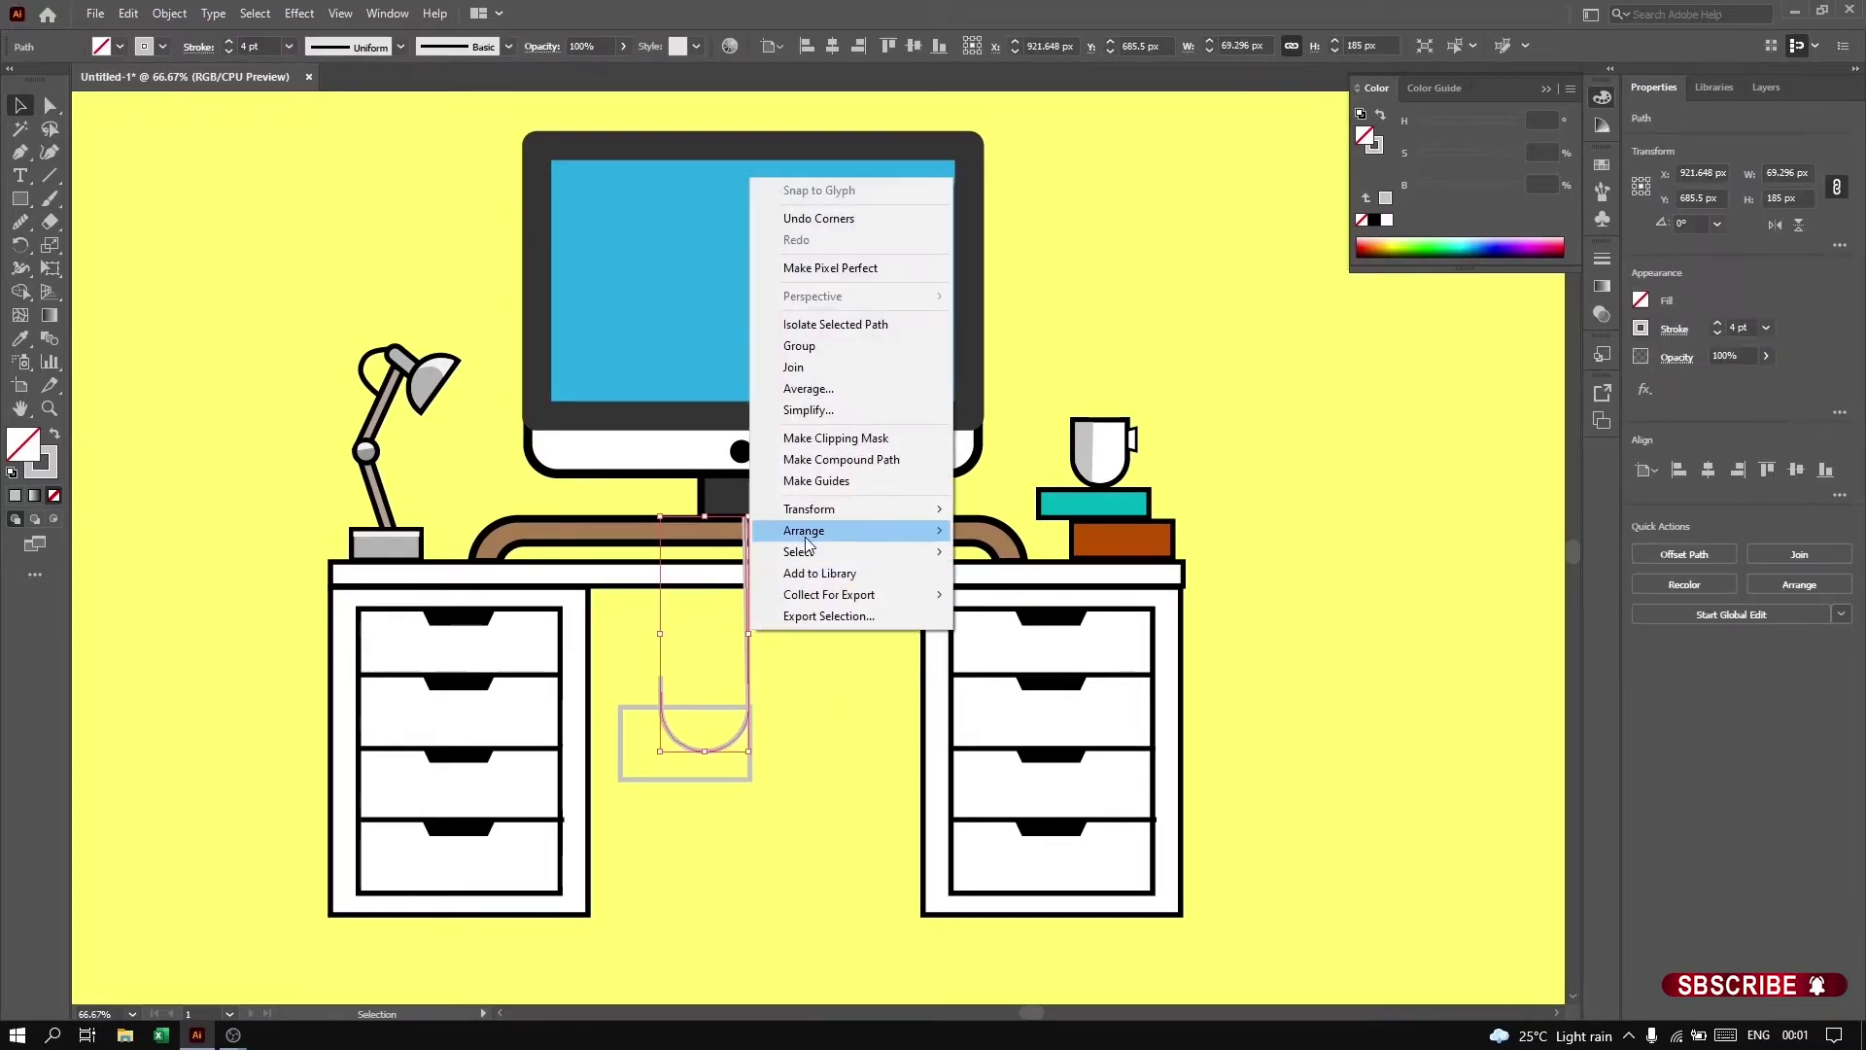
{"action": "left_click", "coordinate": [849, 674]}
{"action": "left_click", "coordinate": [749, 690]}
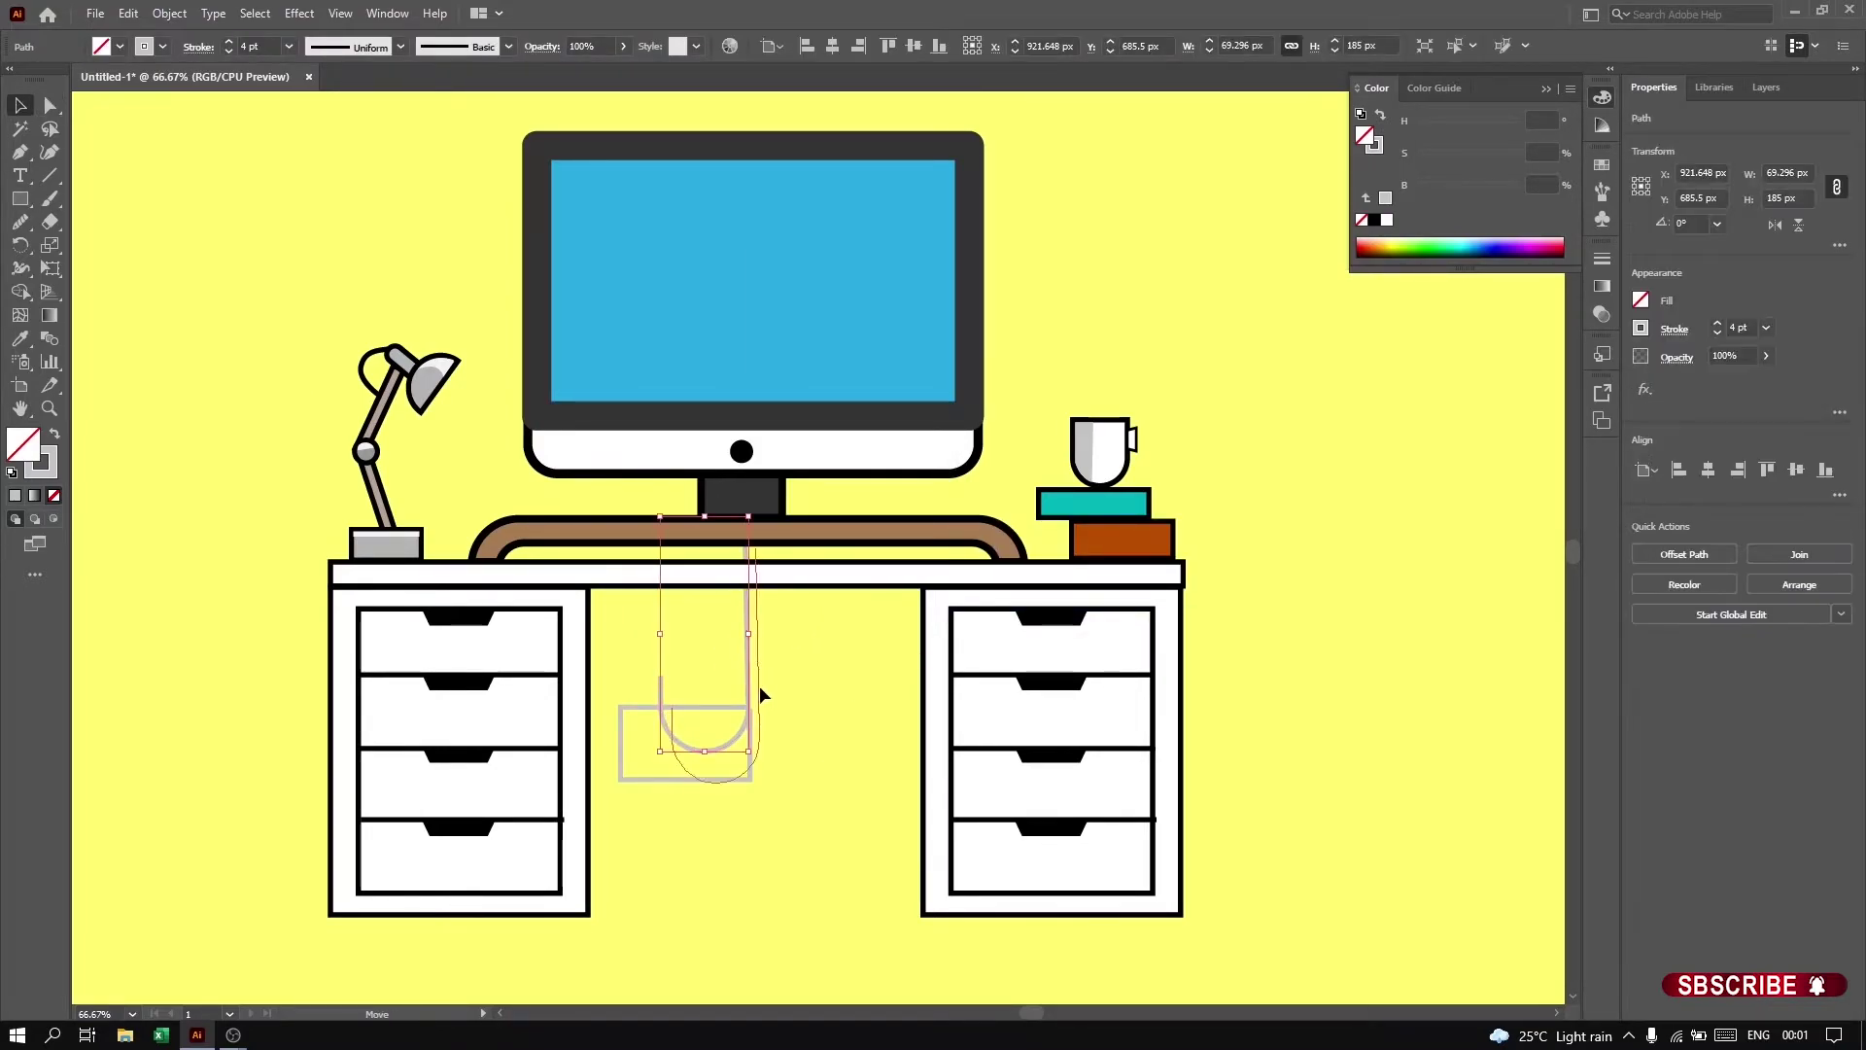
Step: Shrink the socket plate to meet the cable's end, keeping it outline only
{"action": "left_click", "coordinate": [752, 714]}
{"action": "mouse_move", "coordinate": [751, 780]}
{"action": "left_mouse_down"}
{"action": "mouse_move", "coordinate": [686, 741]}
{"action": "mouse_move", "coordinate": [659, 690]}
{"action": "left_mouse_up"}
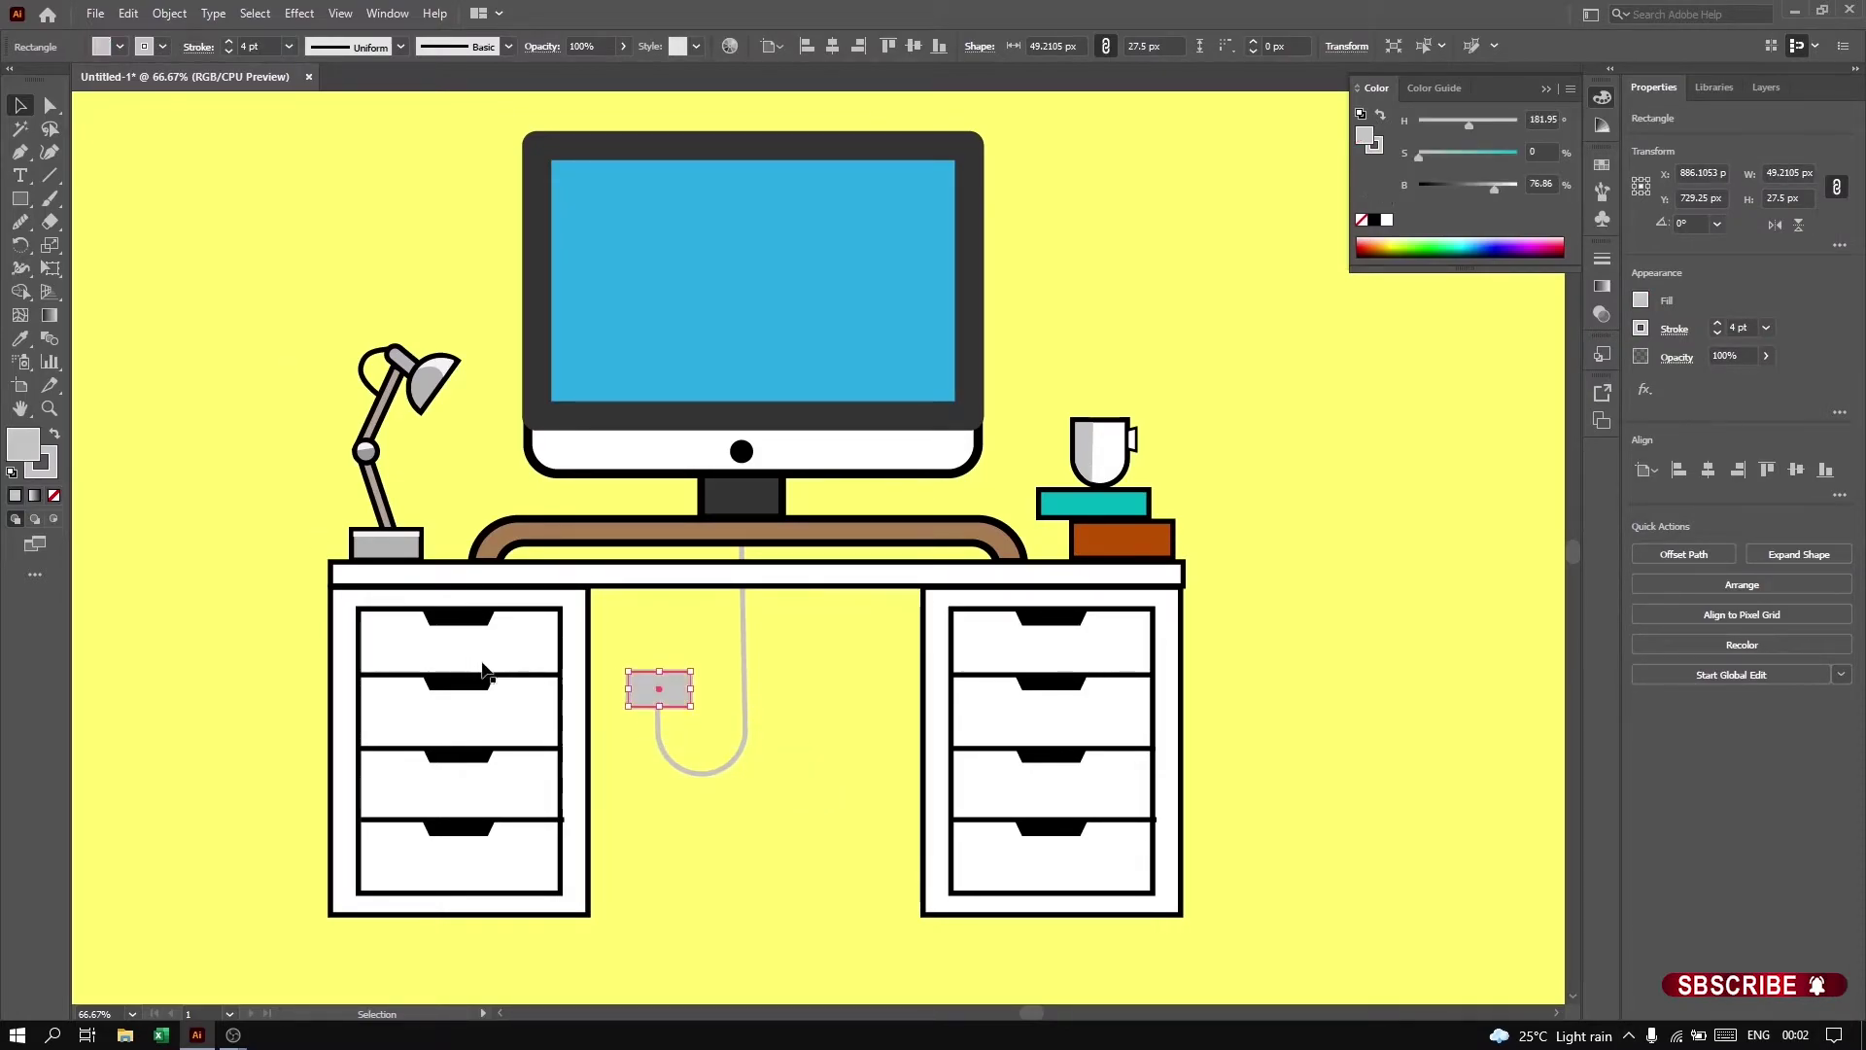
{"action": "key", "text": "slash"}
{"action": "key", "text": "ctrl+shift+a"}
Step: Draw the socket opening rectangle inside the plate
{"action": "key", "text": "m"}
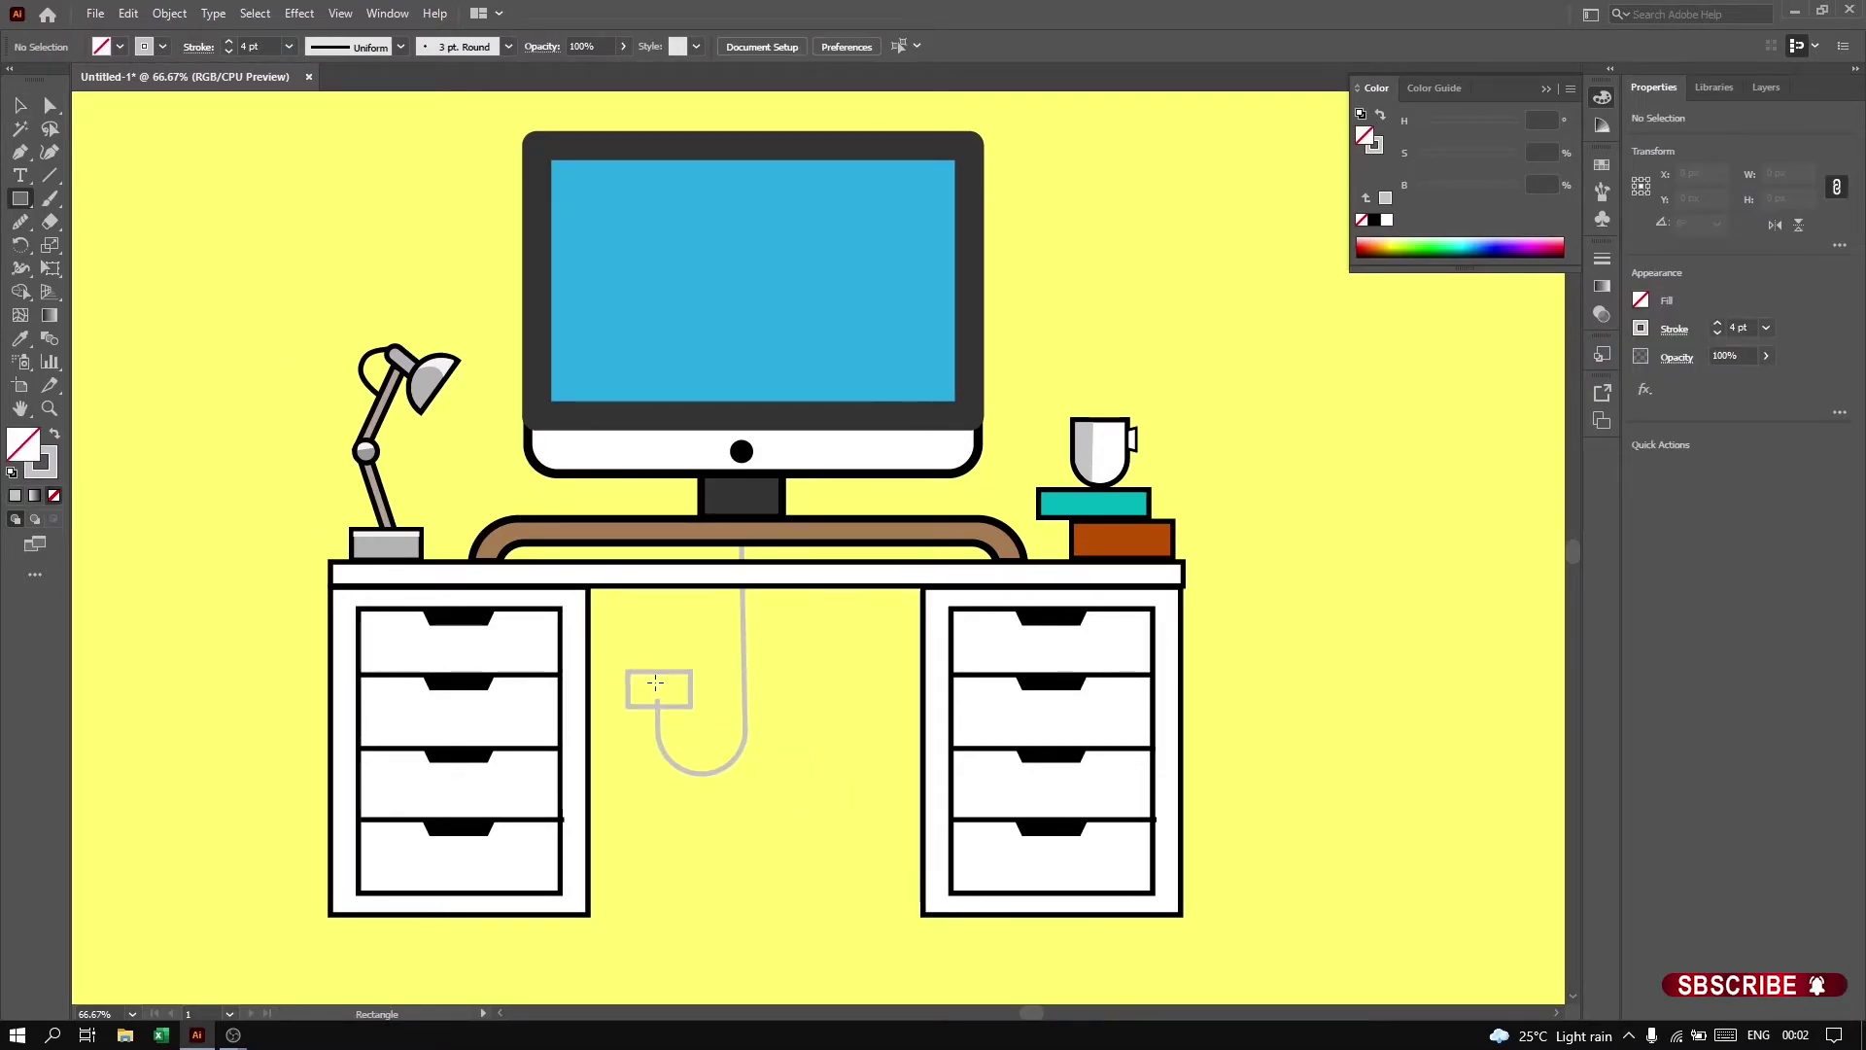
{"action": "left_click_drag", "start_coordinate": [672, 699], "coordinate": [651, 655]}
{"action": "key", "text": "v"}
{"action": "scroll", "coordinate": [666, 690], "scroll_direction": "up", "scroll_amount": 2, "text": "alt"}
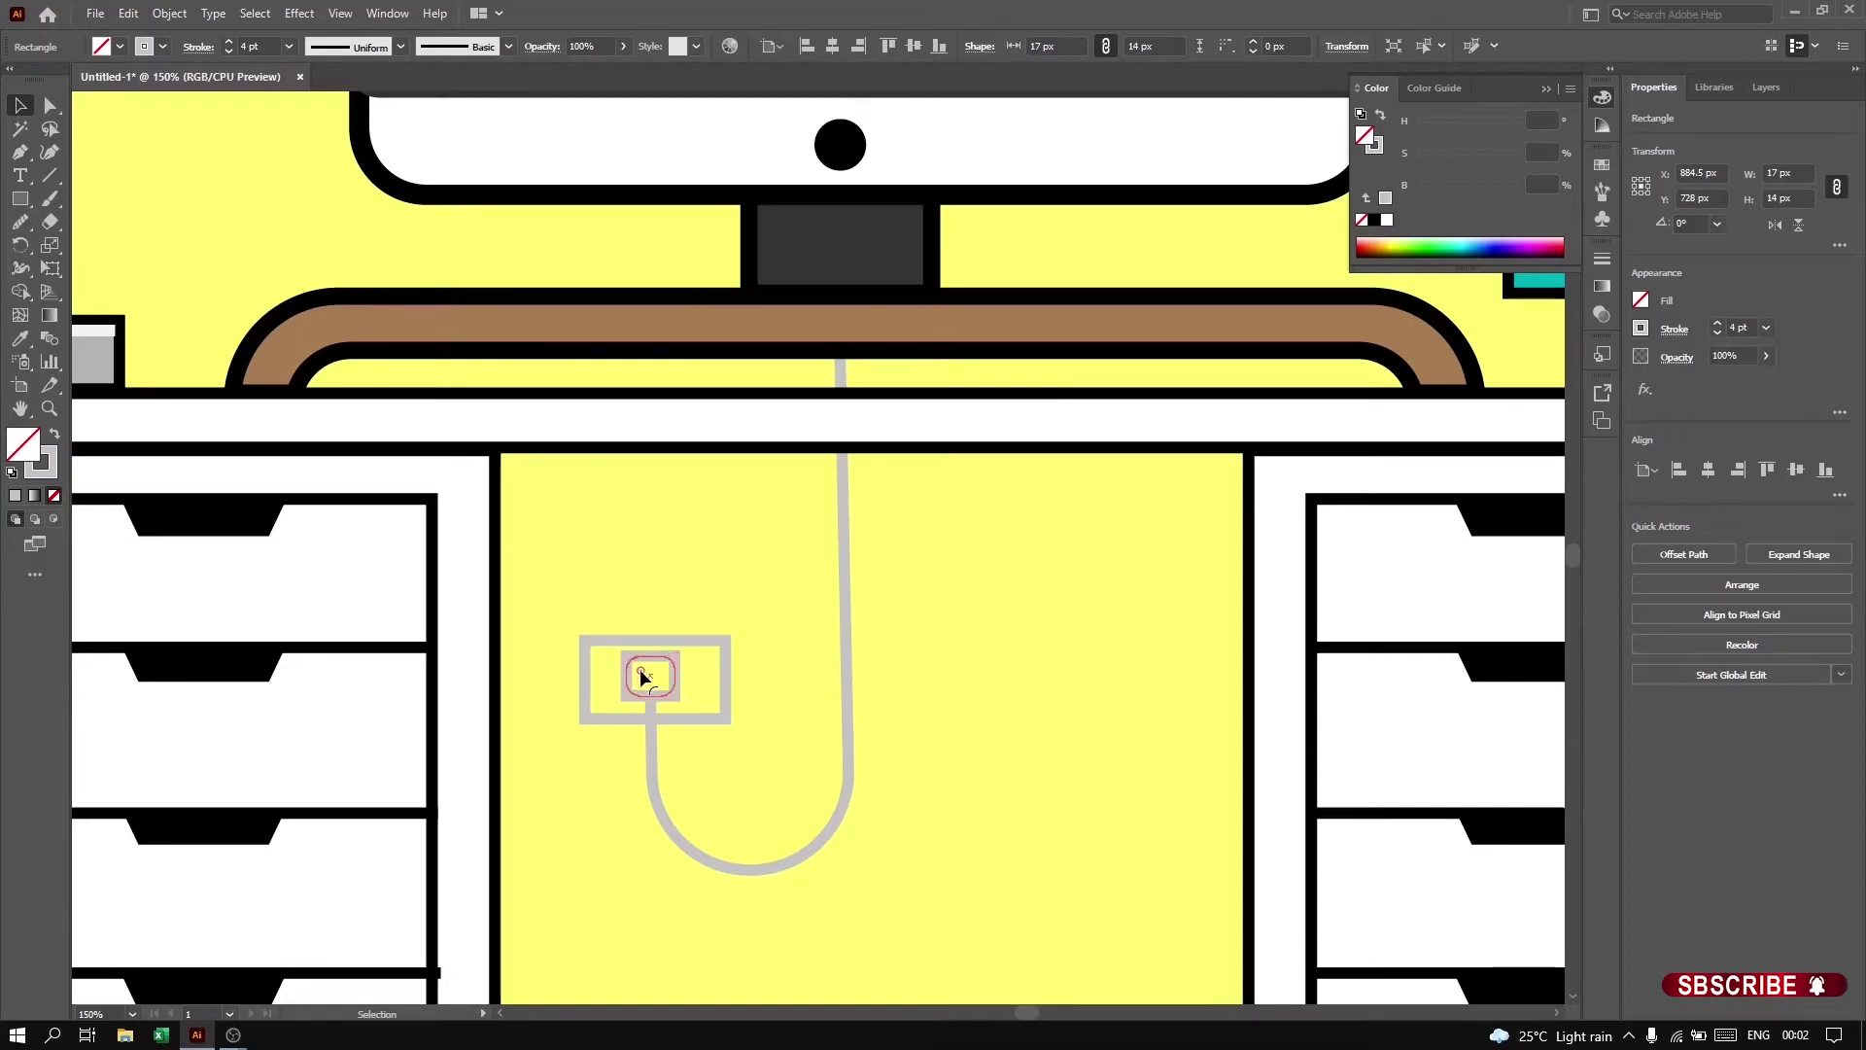
{"action": "left_click", "coordinate": [739, 756]}
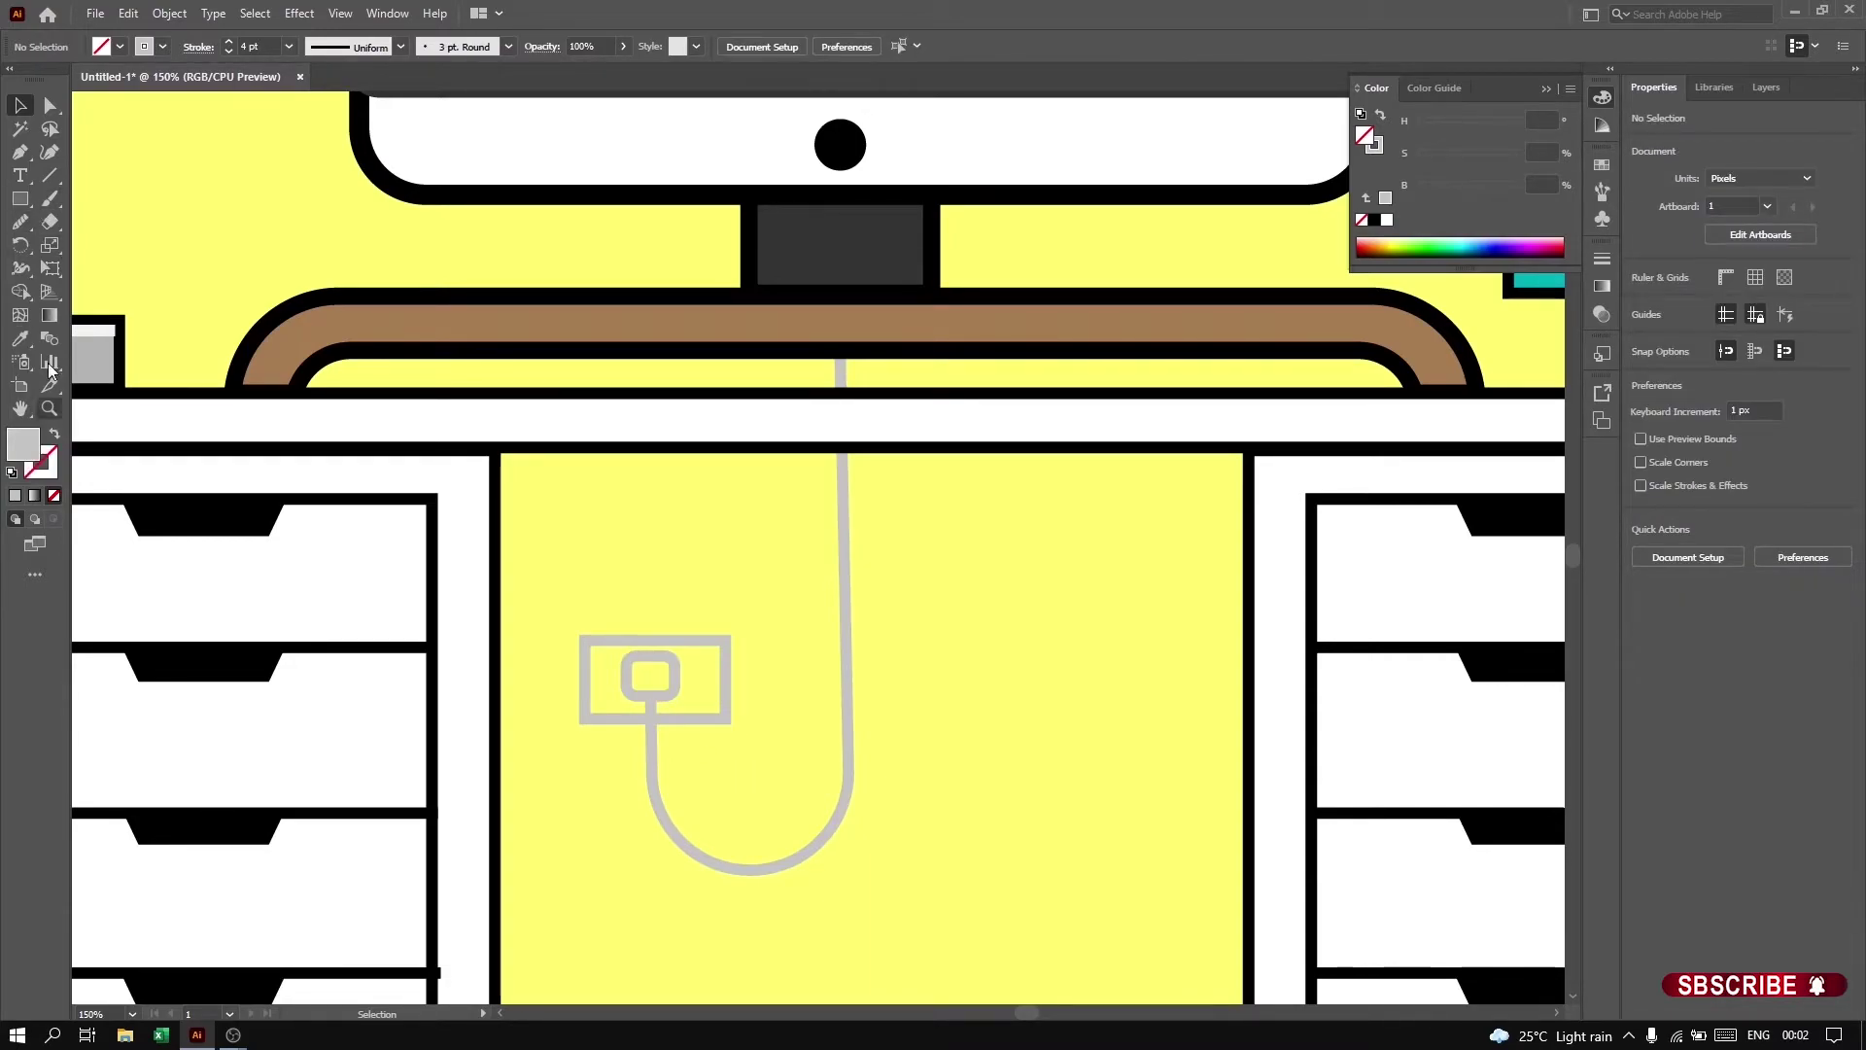
Step: Add a small pin inside the socket and zoom back out to the desk
{"action": "key", "text": "m"}
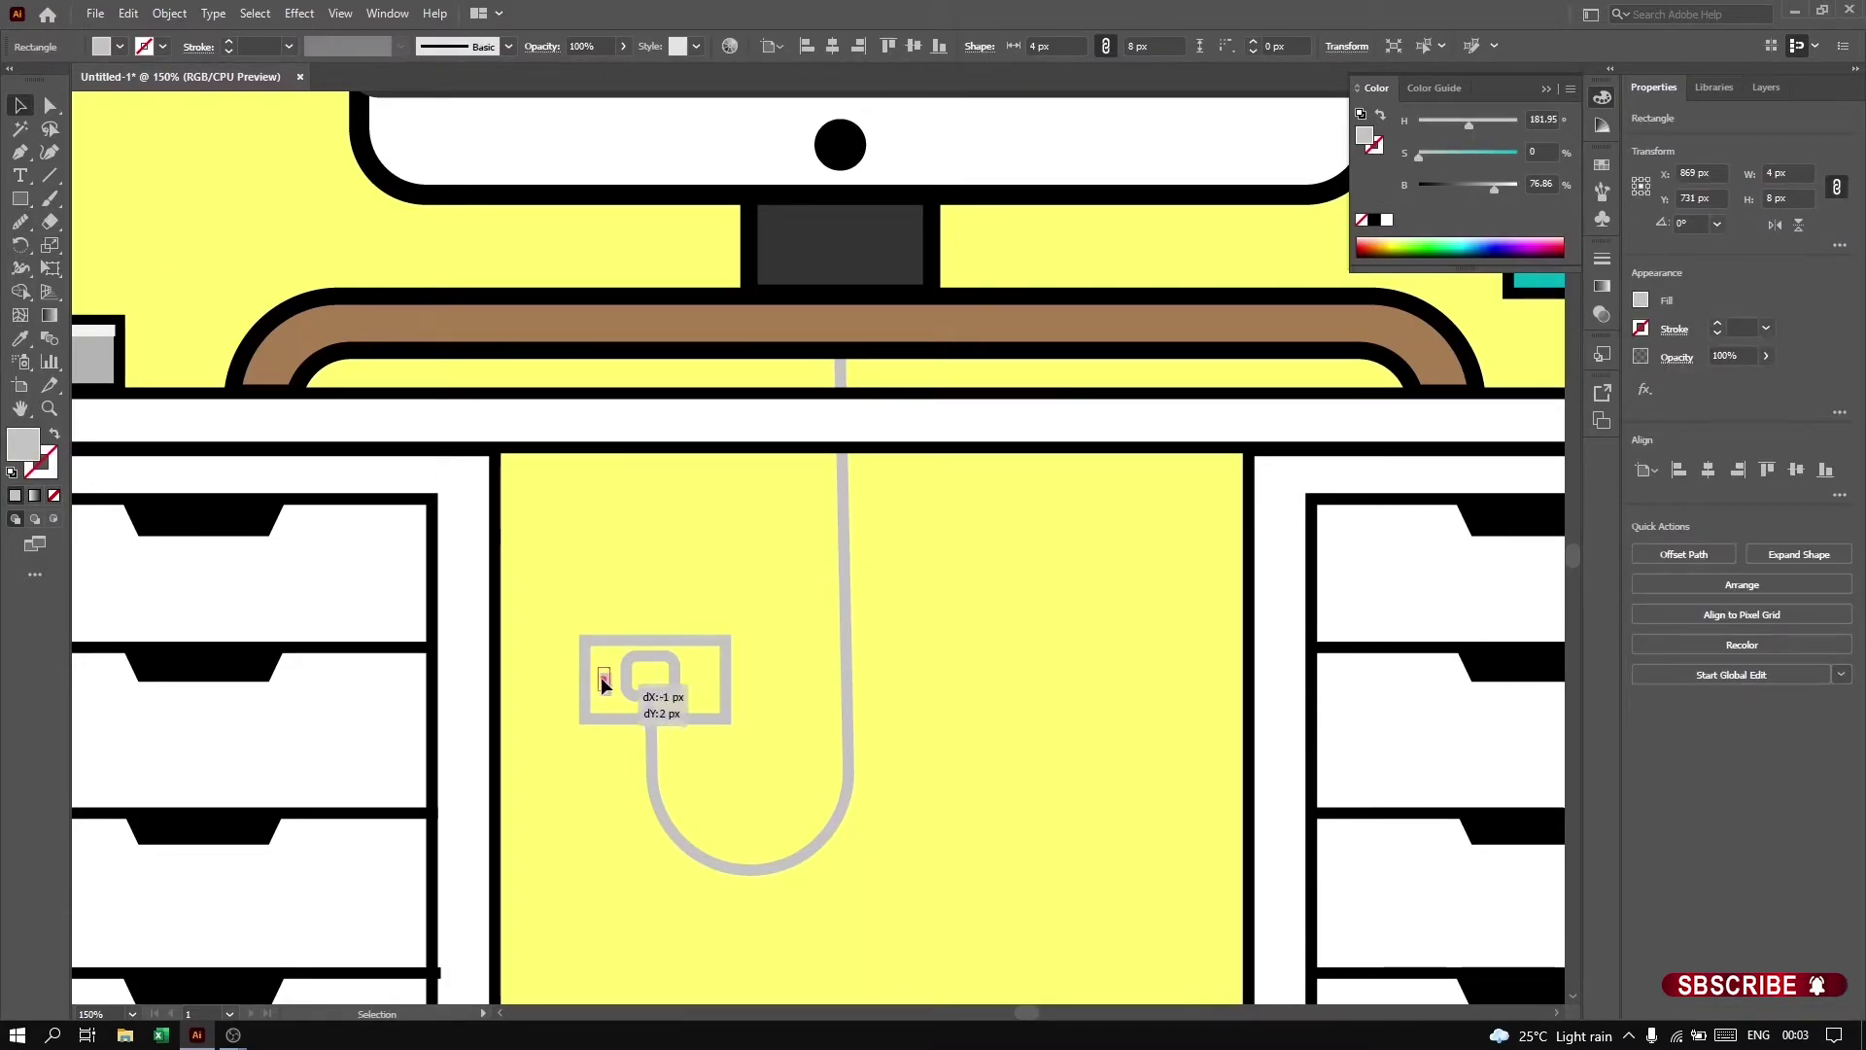
{"action": "left_click_drag", "start_coordinate": [610, 696], "coordinate": [614, 697]}
{"action": "key", "text": "v"}
{"action": "left_click", "coordinate": [598, 833]}
{"action": "key", "text": "ctrl+minus"}
{"action": "key", "text": "ctrl+minus"}
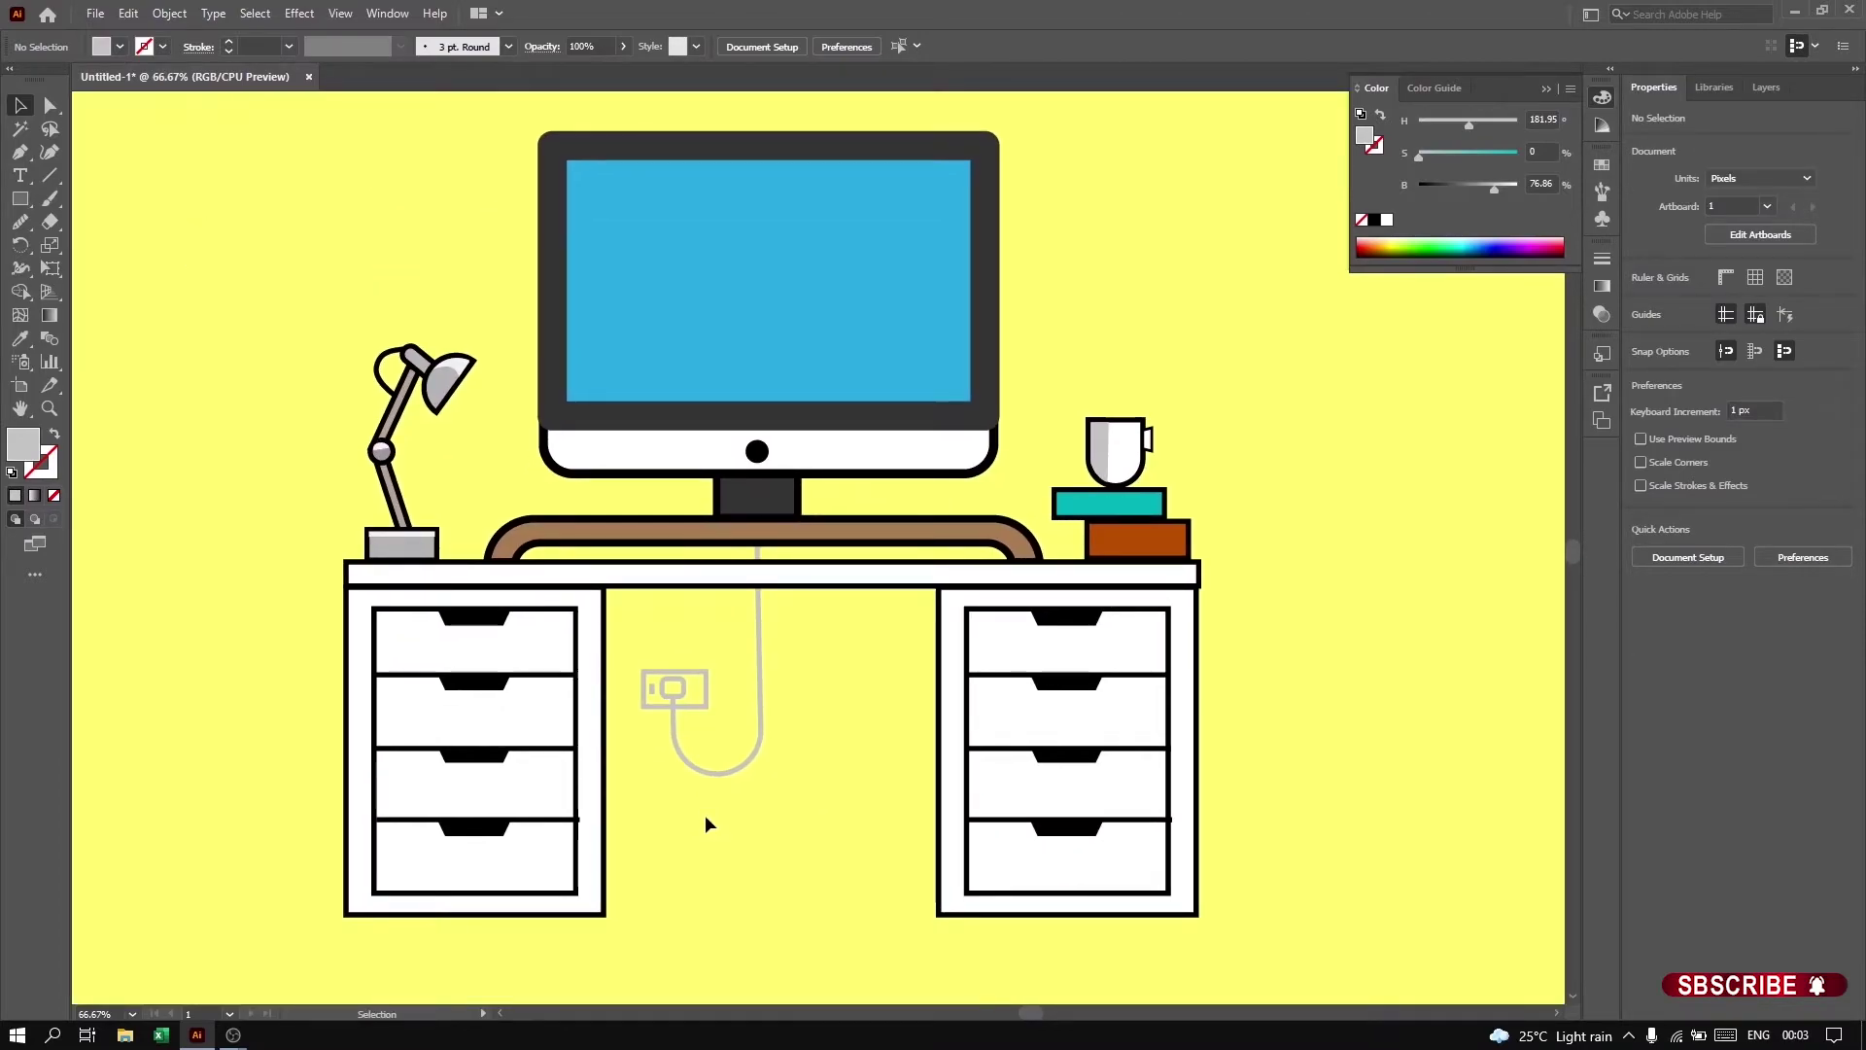
Step: Draw short spine lines across the orange and teal books
{"action": "key", "text": "p"}
{"action": "left_click", "coordinate": [1171, 532]}
{"action": "left_click", "coordinate": [1156, 525]}
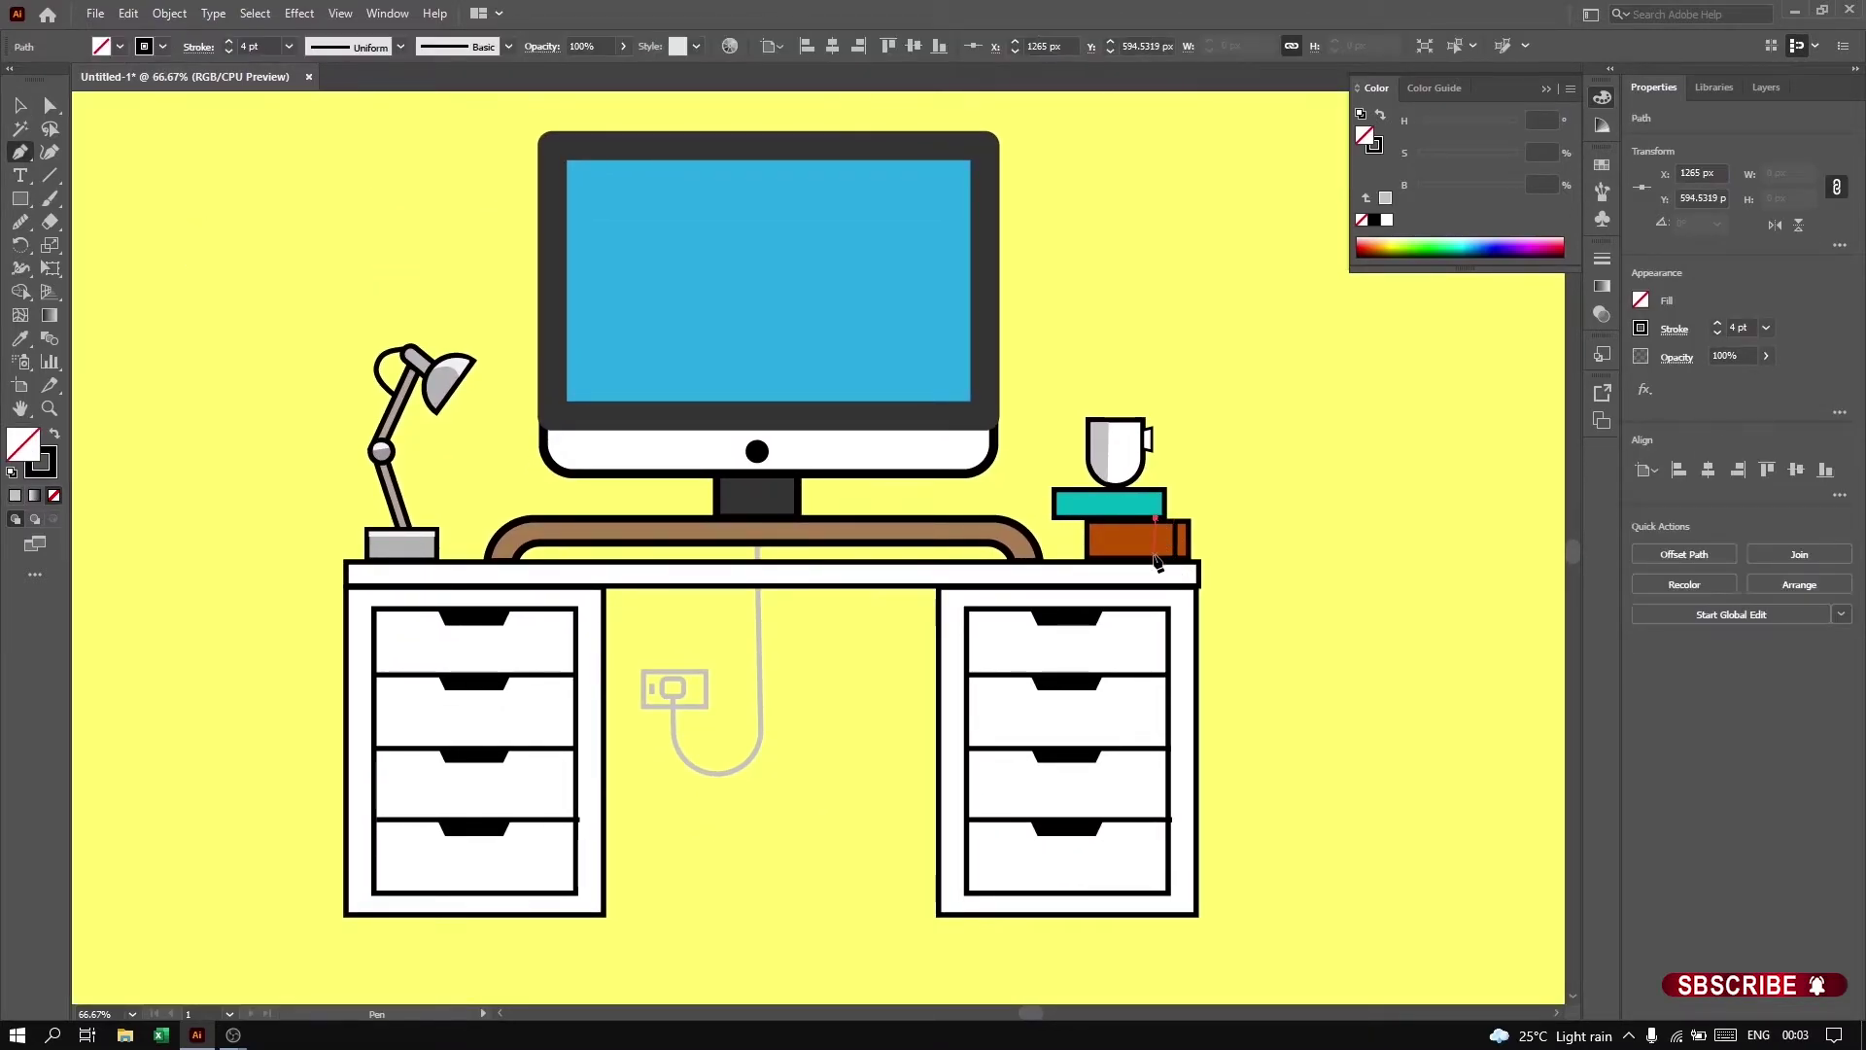
{"action": "key", "text": "Escape"}
{"action": "left_click", "coordinate": [1166, 564]}
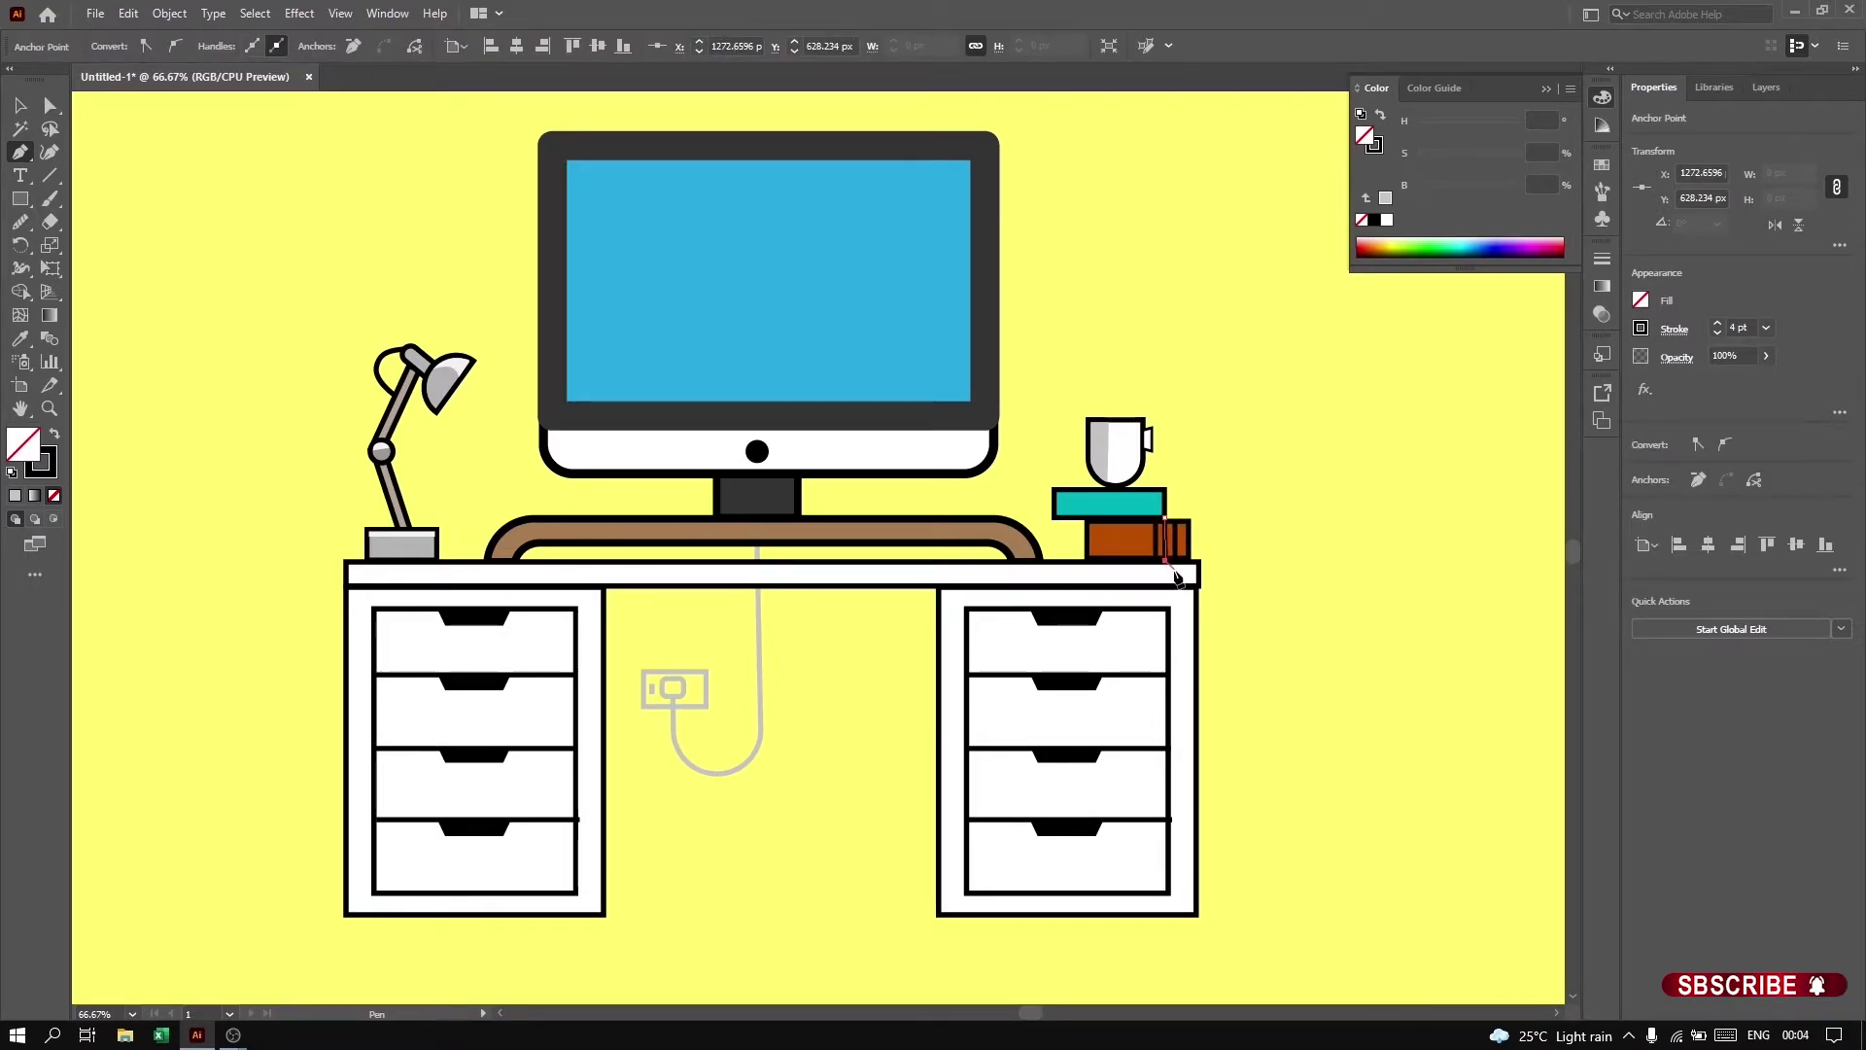
{"action": "left_click", "coordinate": [1086, 517]}
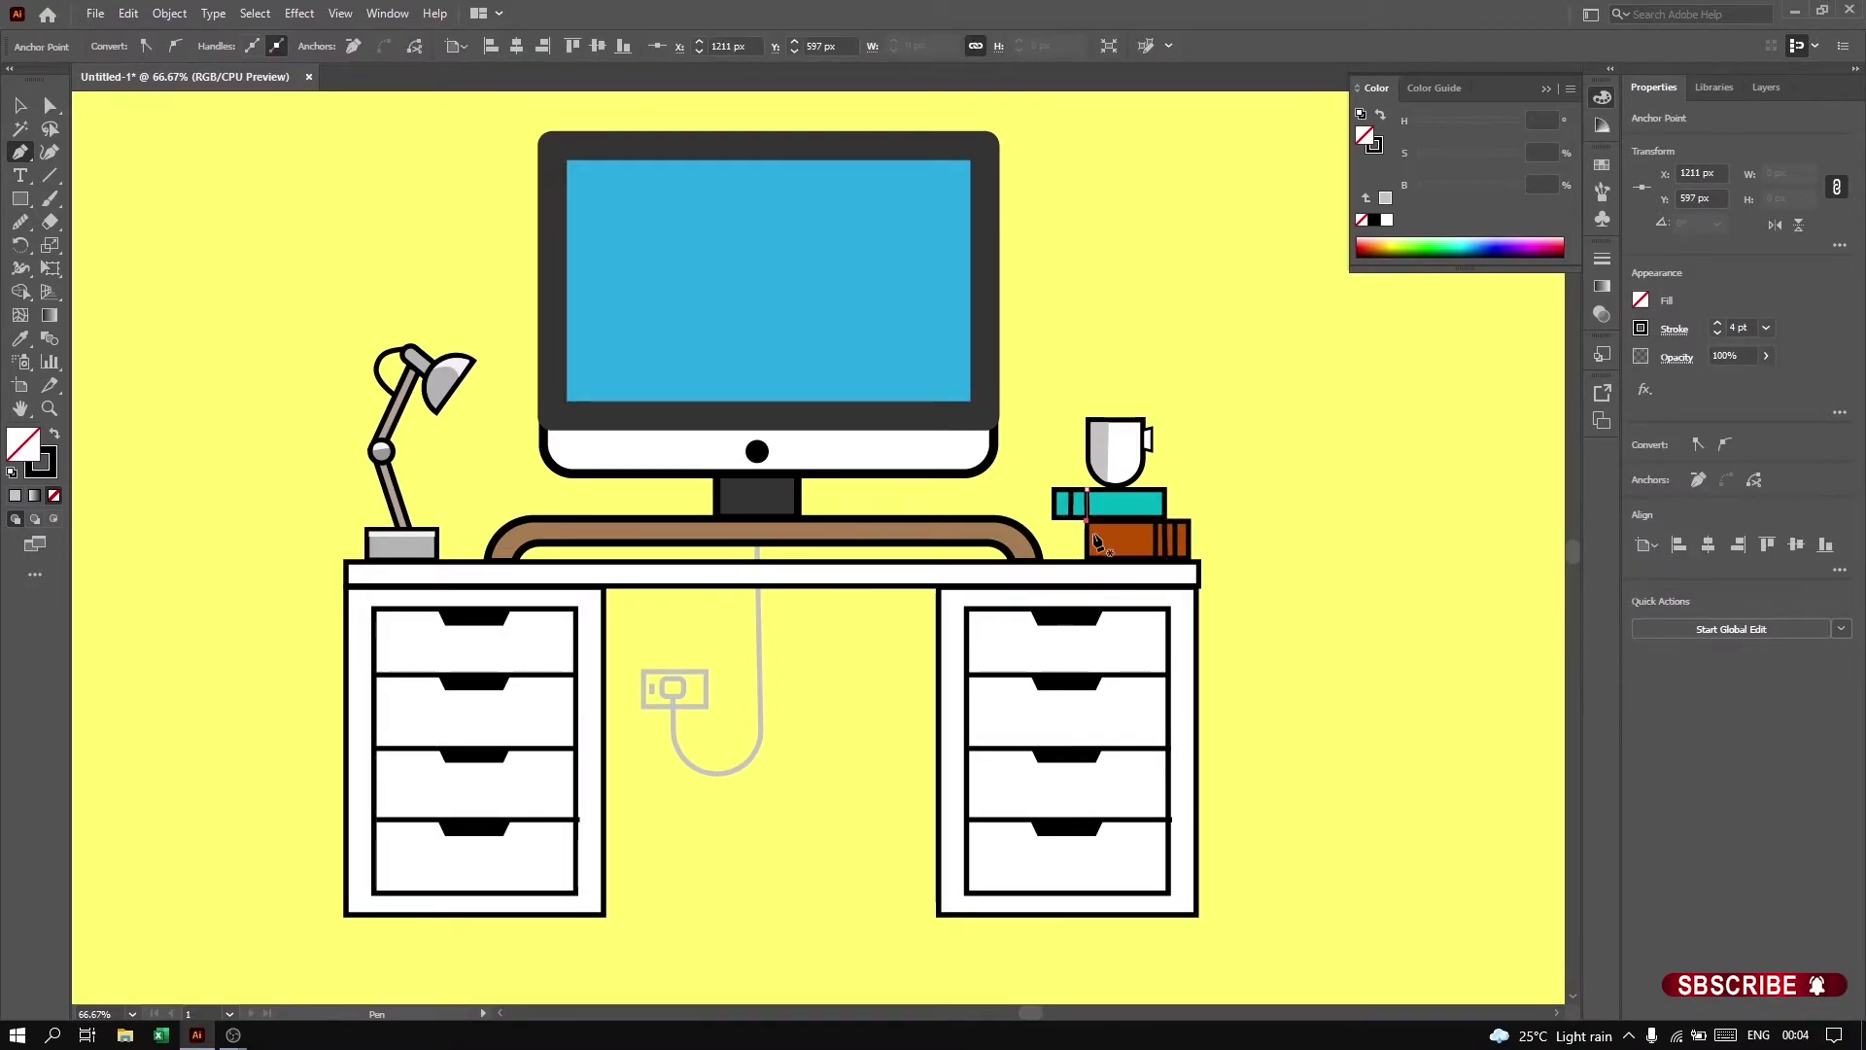
{"action": "key", "text": "Escape"}
{"action": "left_click", "coordinate": [1140, 506]}
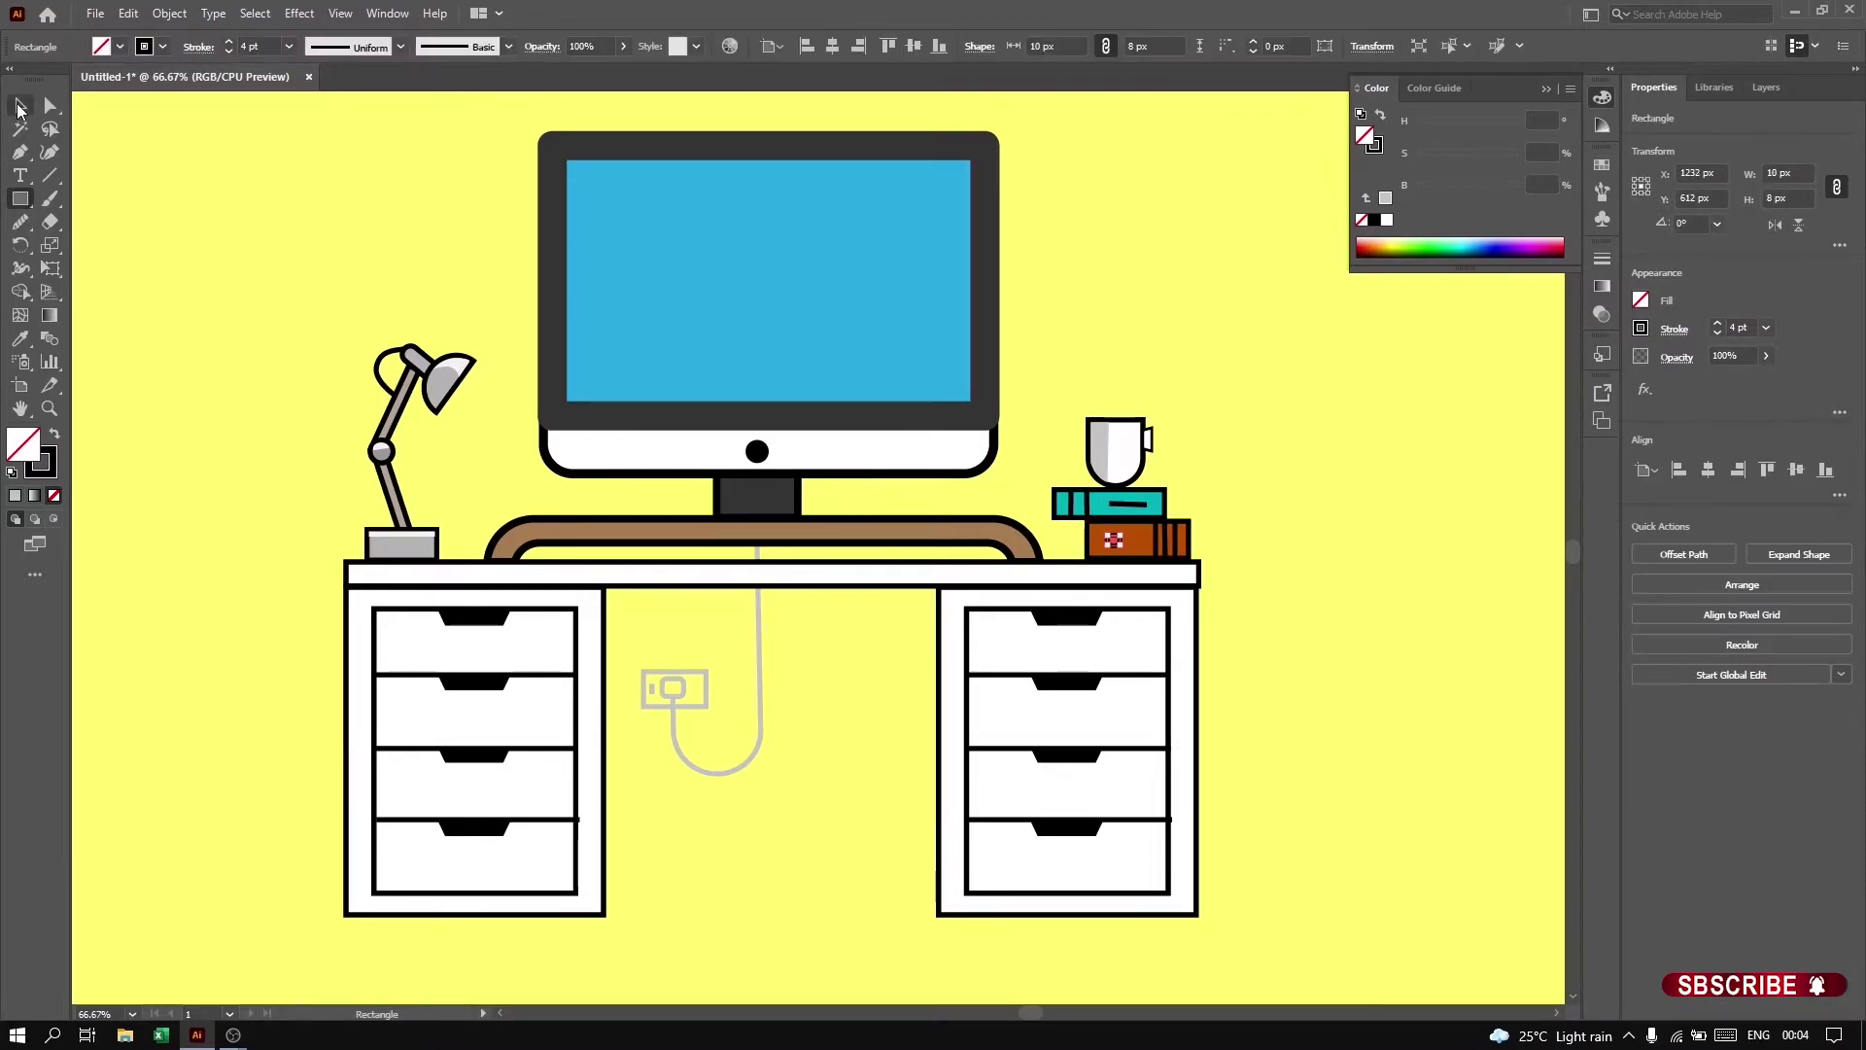
Step: Add a small black label rectangle on the orange book and zoom out
{"action": "left_click_drag", "start_coordinate": [1109, 537], "coordinate": [1115, 552]}
{"action": "key", "text": "v"}
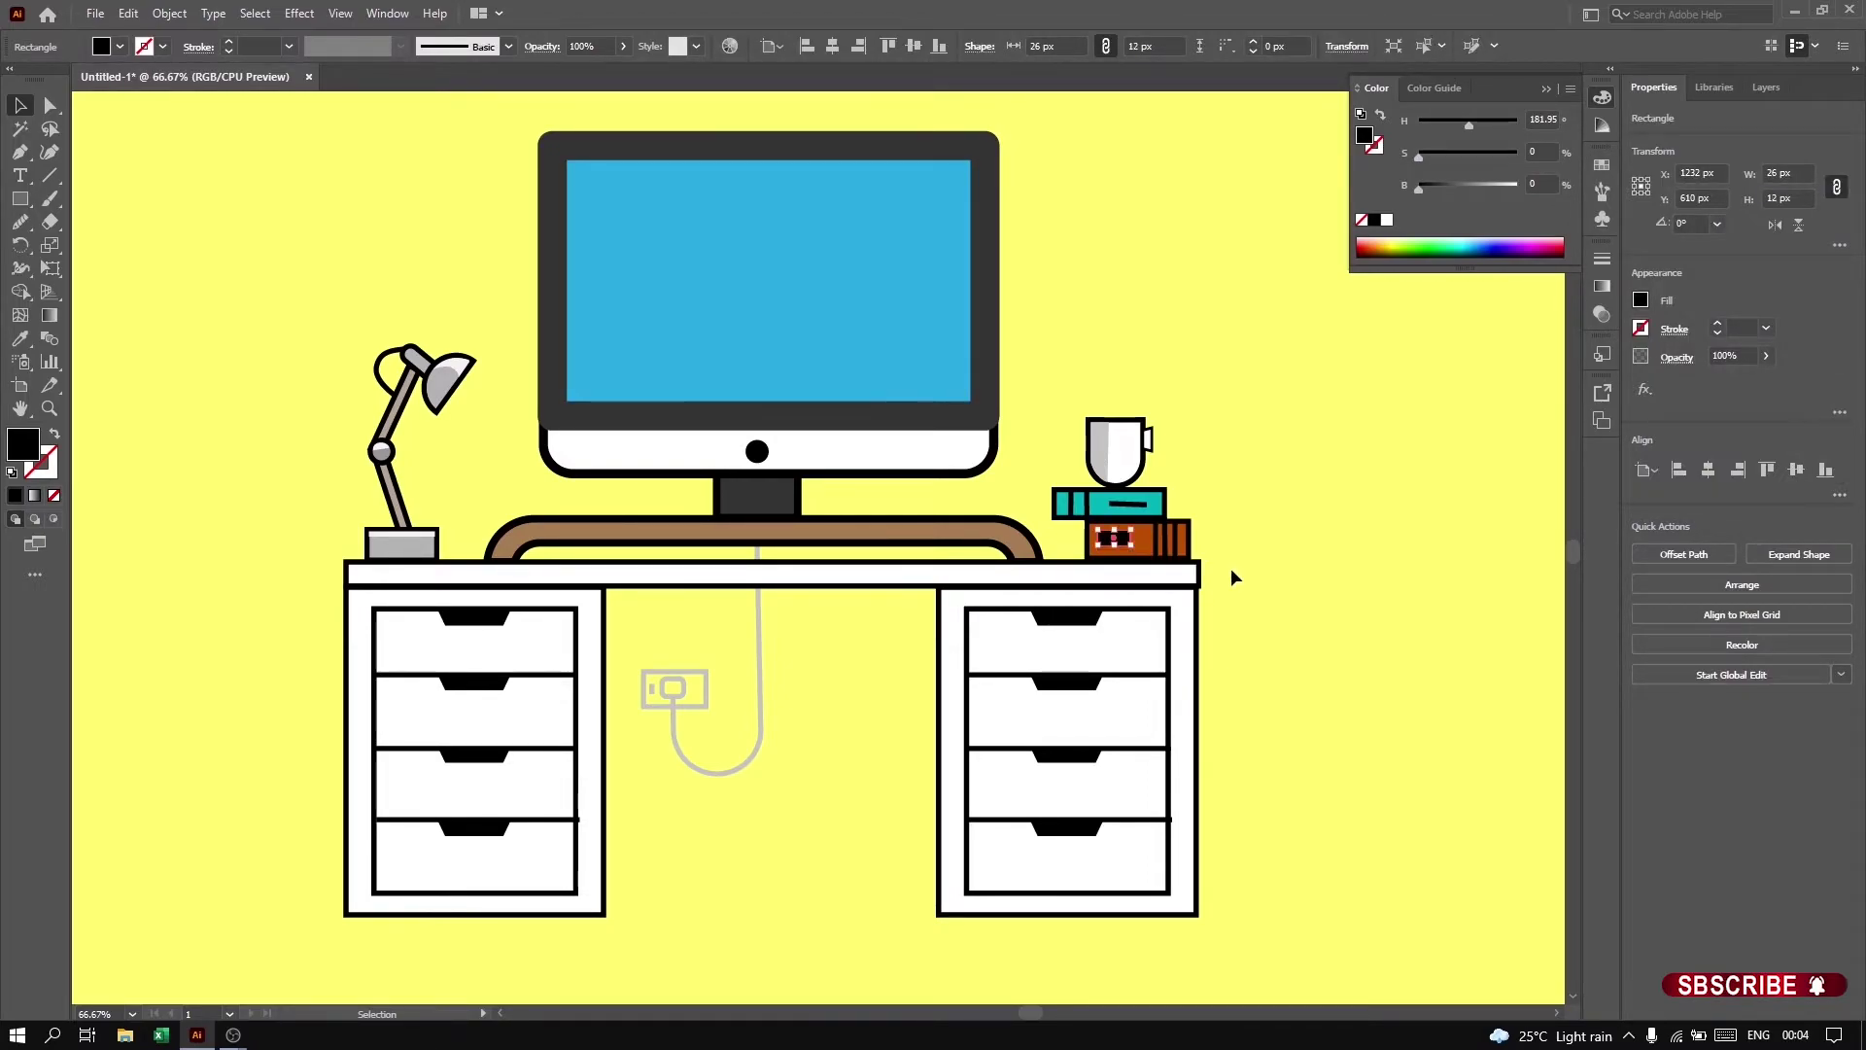
{"action": "left_click", "coordinate": [1239, 575]}
{"action": "key", "text": "ctrl+minus"}
{"action": "key", "text": "ctrl+minus"}
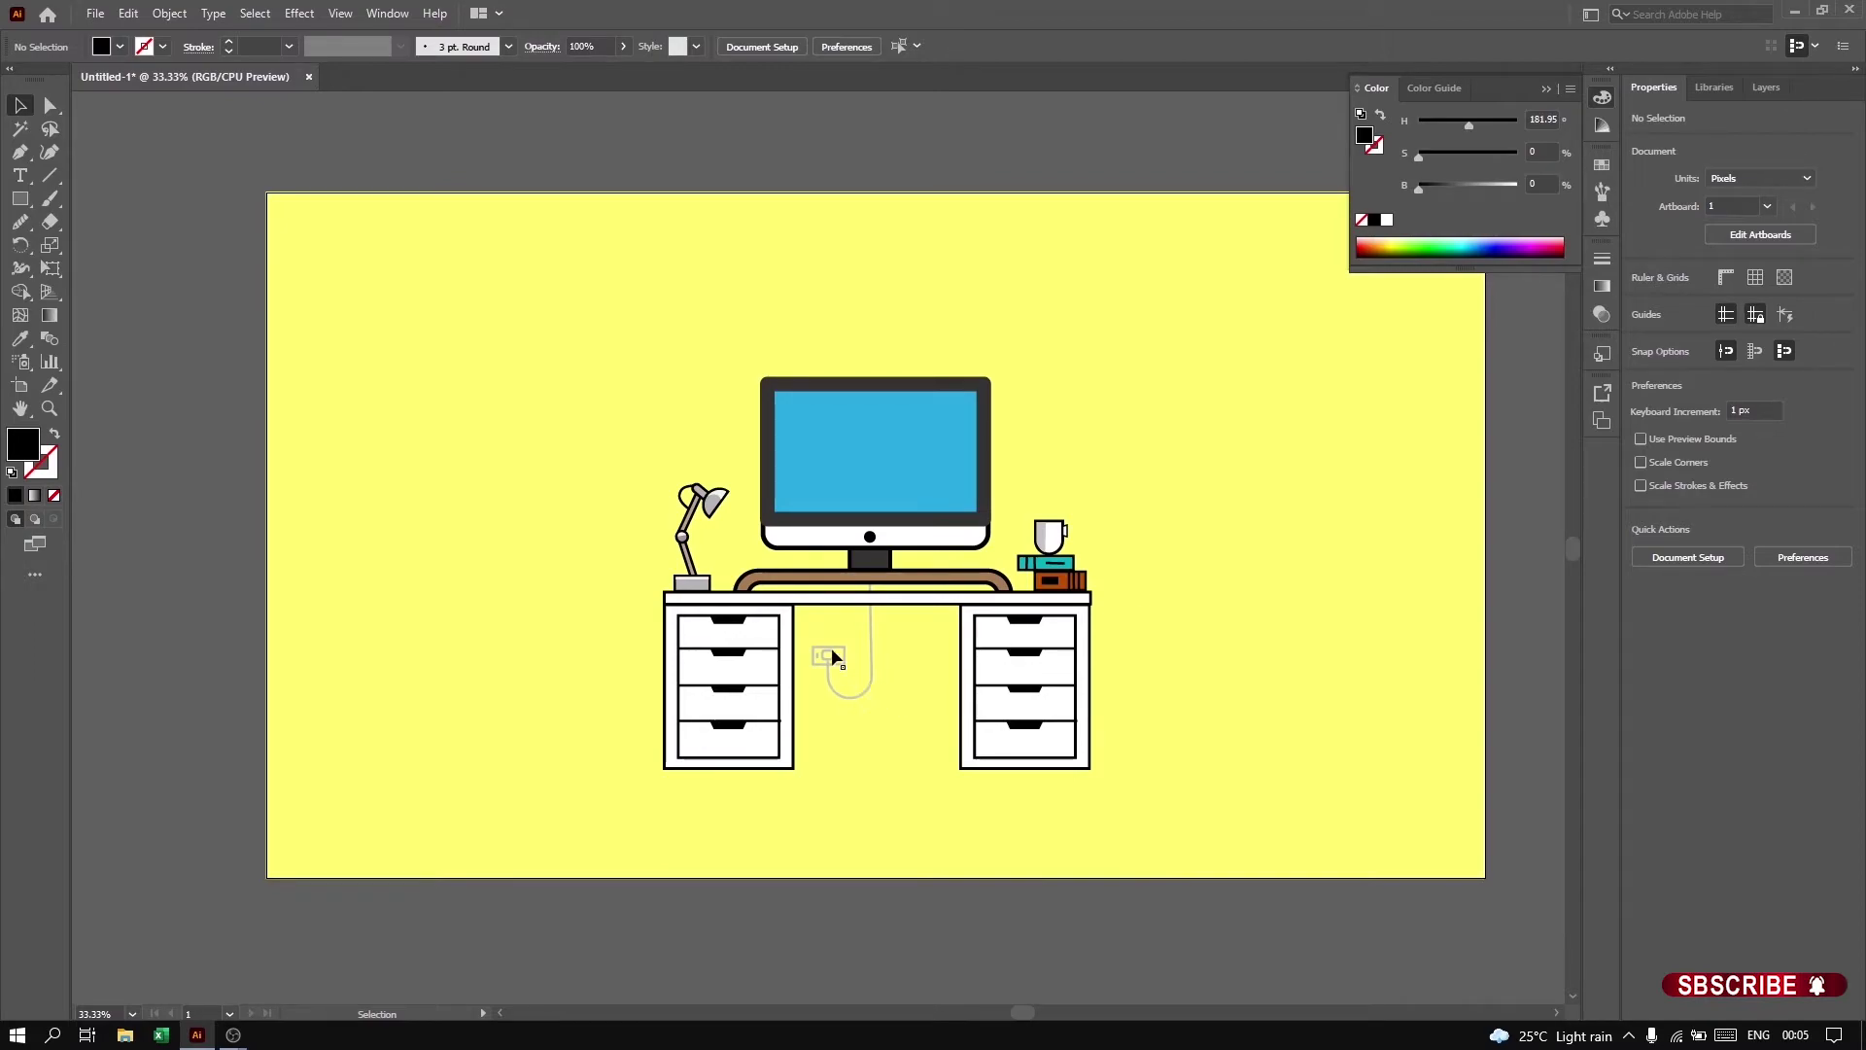
Step: Widen the plug rectangle at the end of the cable
{"action": "left_click", "coordinate": [833, 658]}
{"action": "left_click", "coordinate": [649, 348]}
{"action": "left_click", "coordinate": [871, 682]}
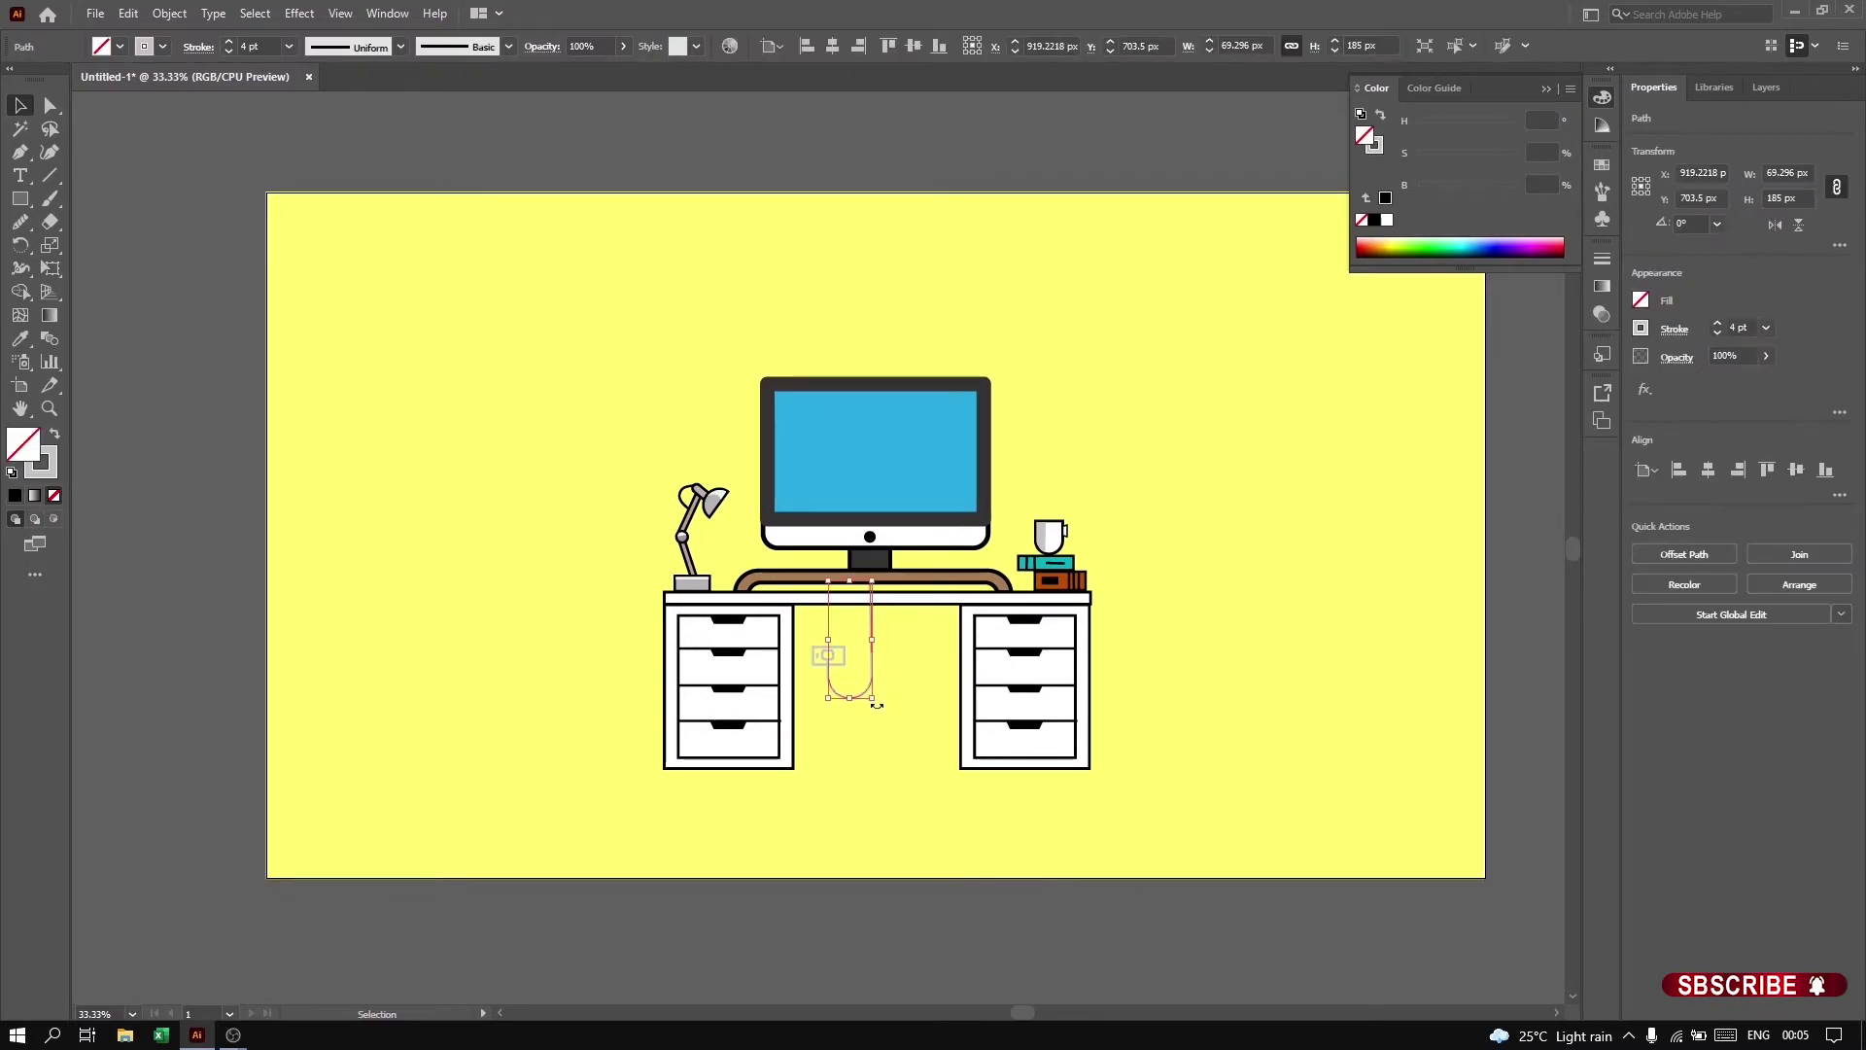
{"action": "left_click", "coordinate": [814, 651], "text": "shift"}
{"action": "left_click", "coordinate": [855, 801]}
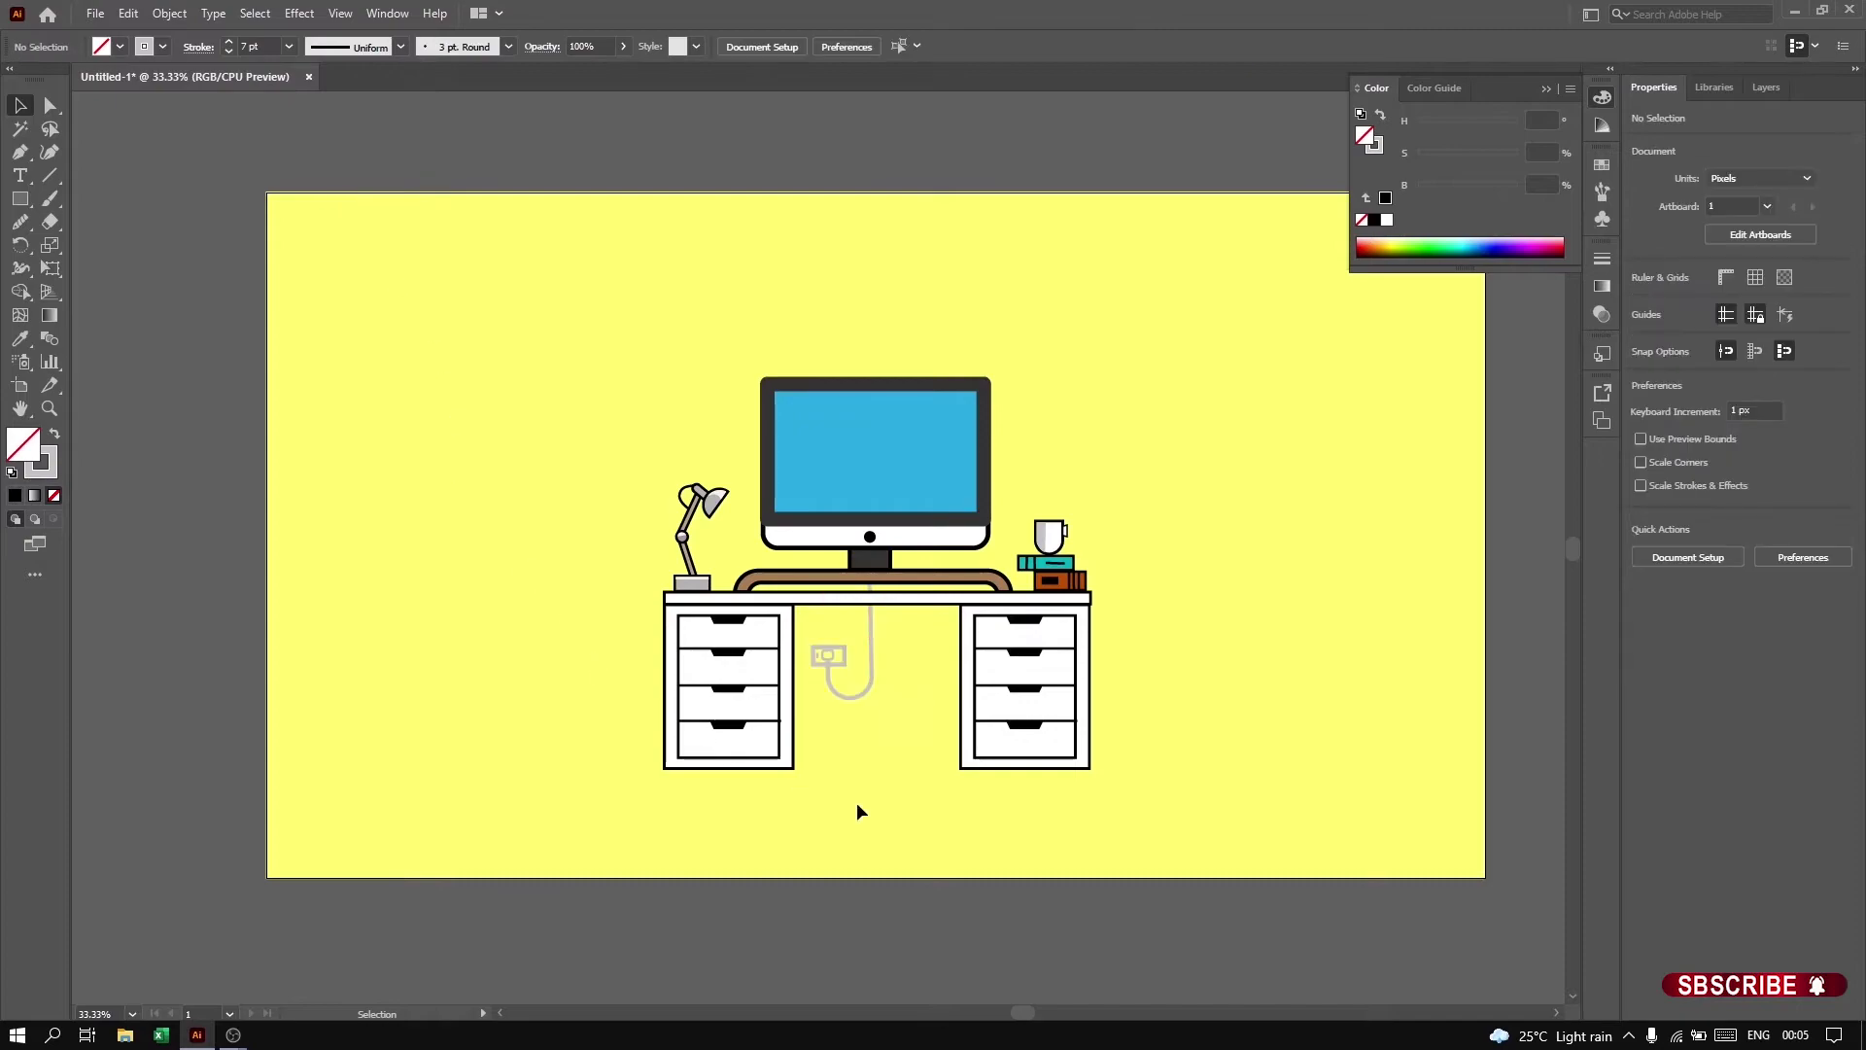
{"action": "left_click", "coordinate": [828, 657]}
{"action": "left_click_drag", "start_coordinate": [846, 656], "coordinate": [852, 655]}
{"action": "left_click", "coordinate": [1129, 749]}
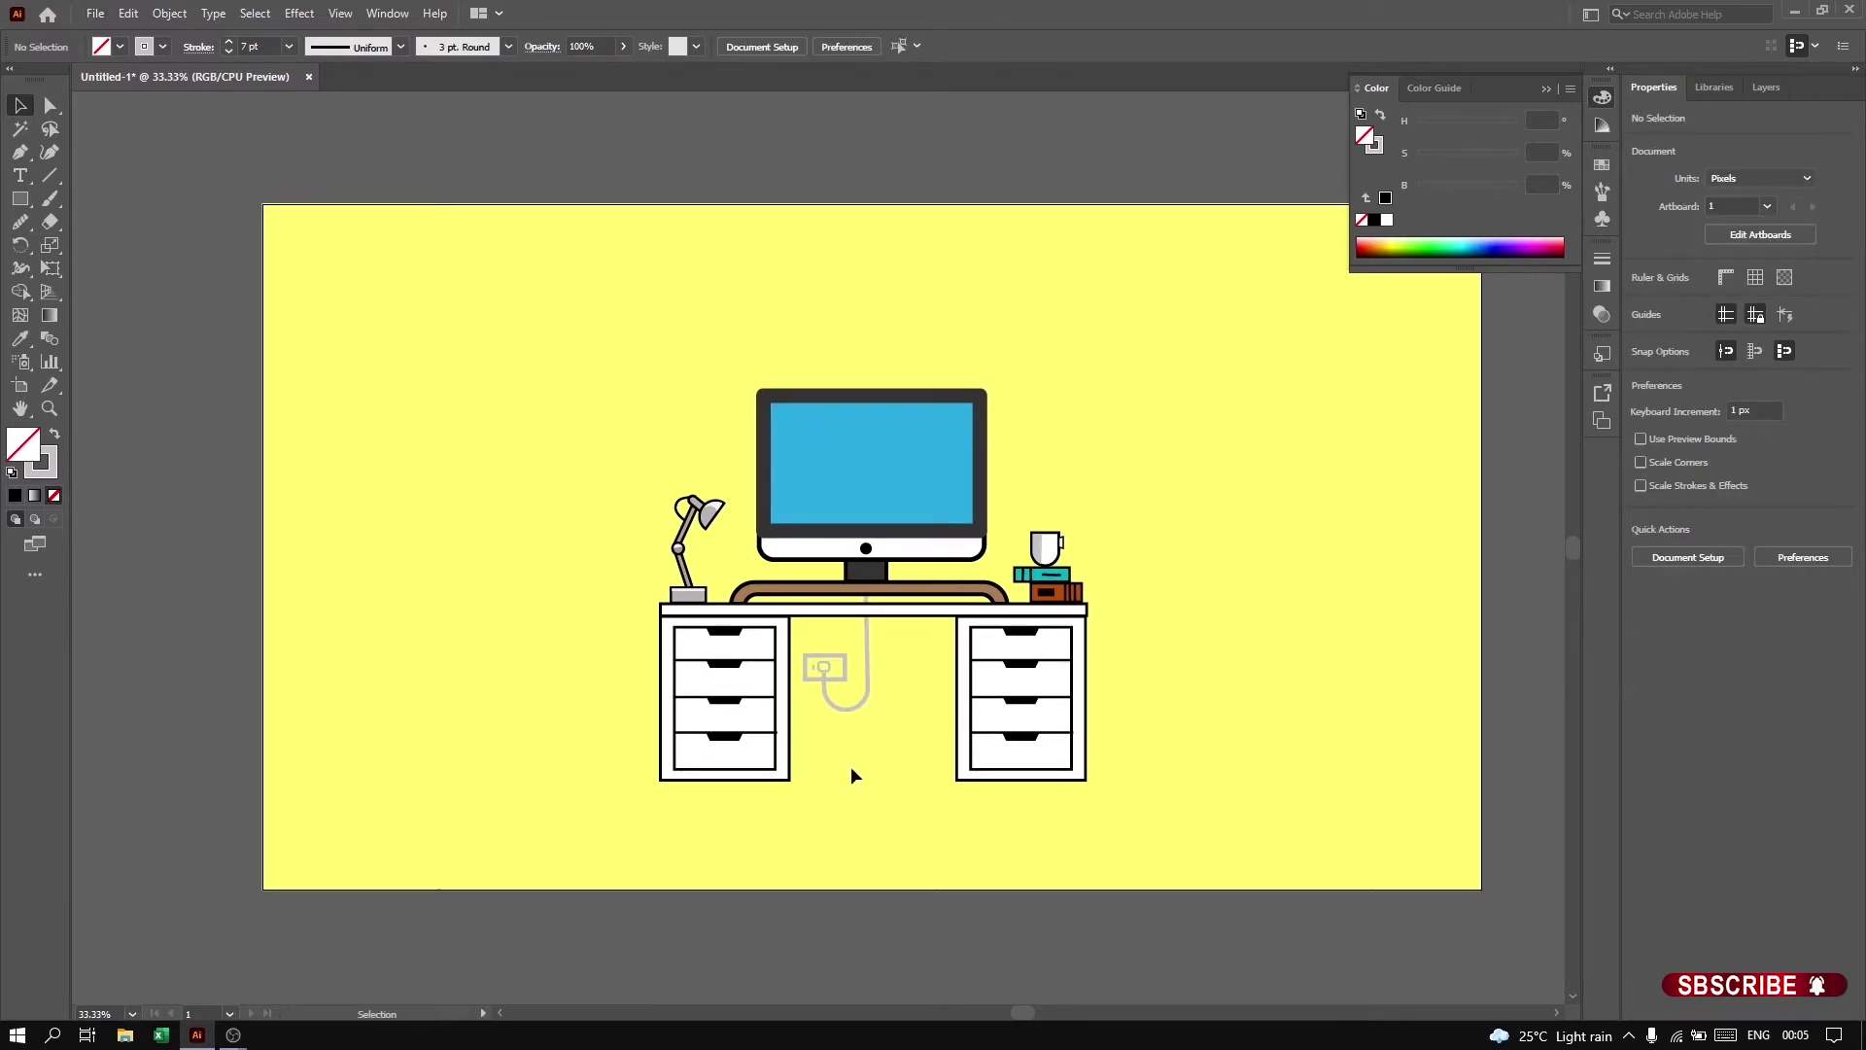
Step: Draw a long black floor line beneath the desk
{"action": "key", "text": "backslash"}
{"action": "left_click_drag", "start_coordinate": [392, 774], "coordinate": [1311, 791]}
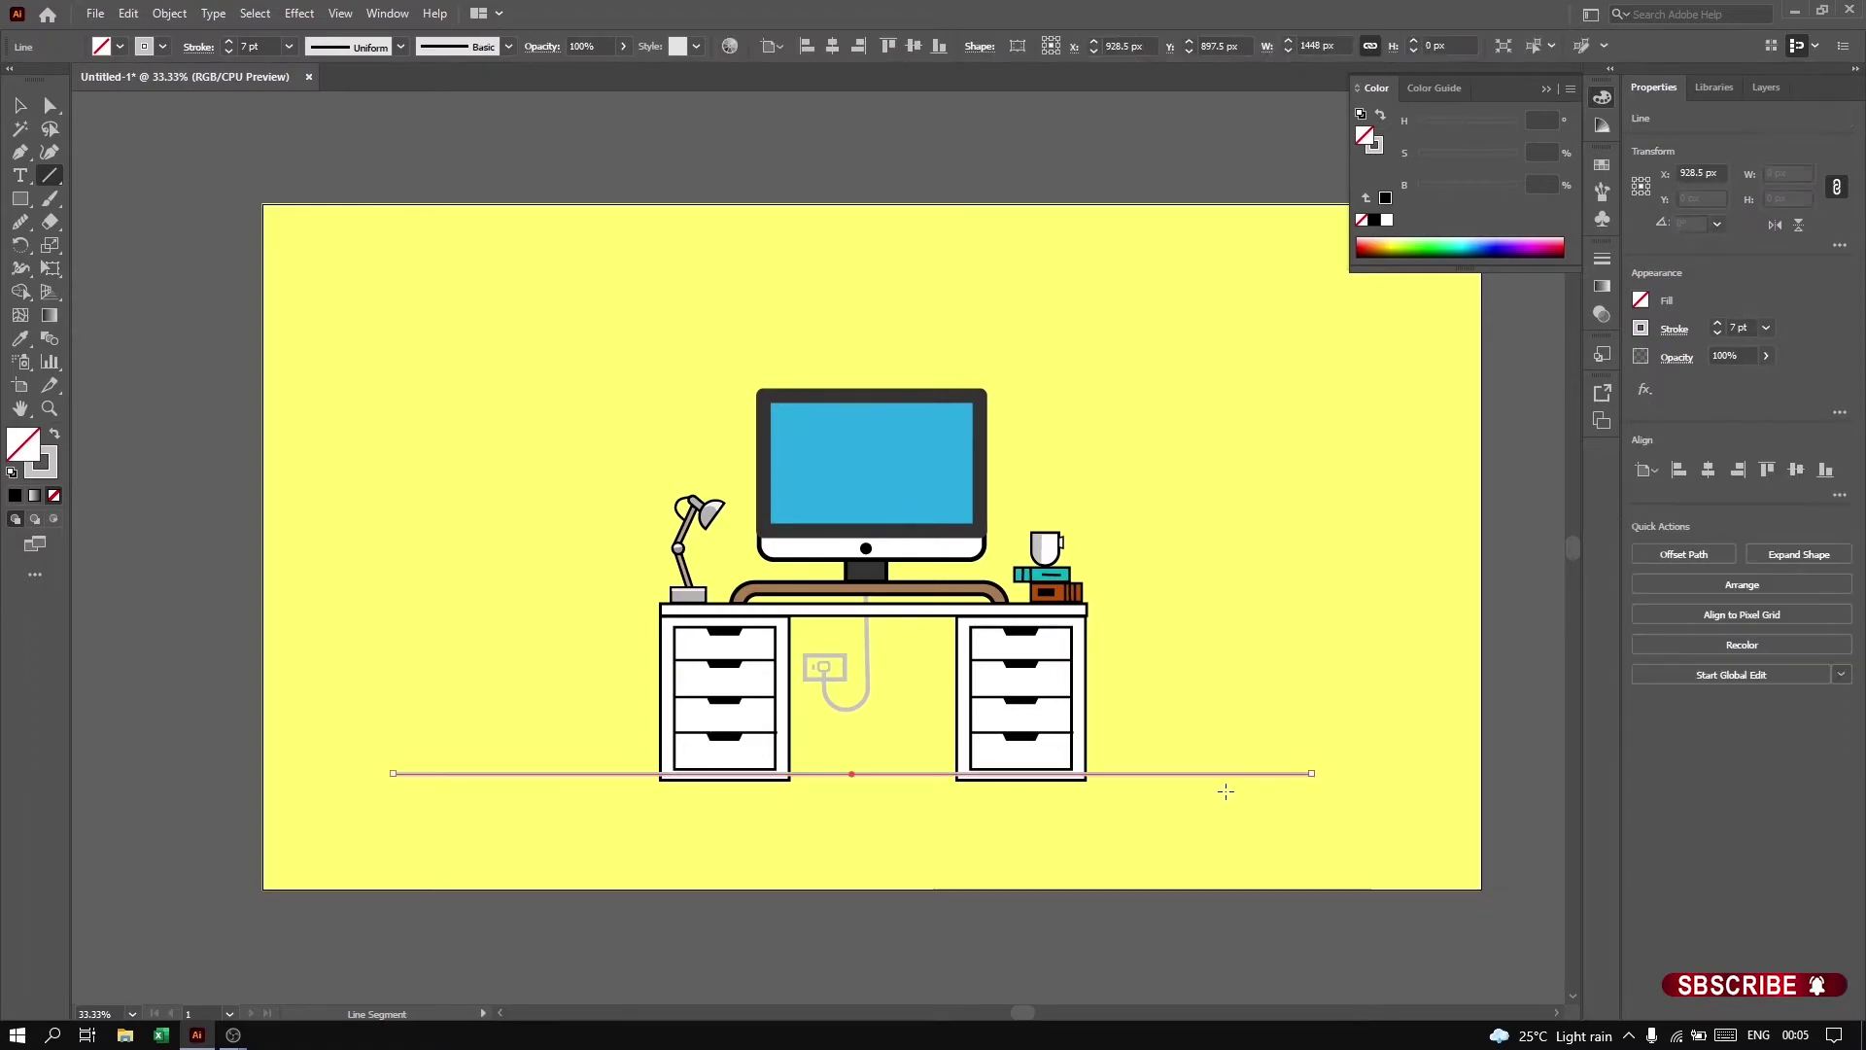
{"action": "key", "text": "v"}
{"action": "left_click_drag", "start_coordinate": [854, 774], "coordinate": [865, 783]}
{"action": "left_click", "coordinate": [880, 792]}
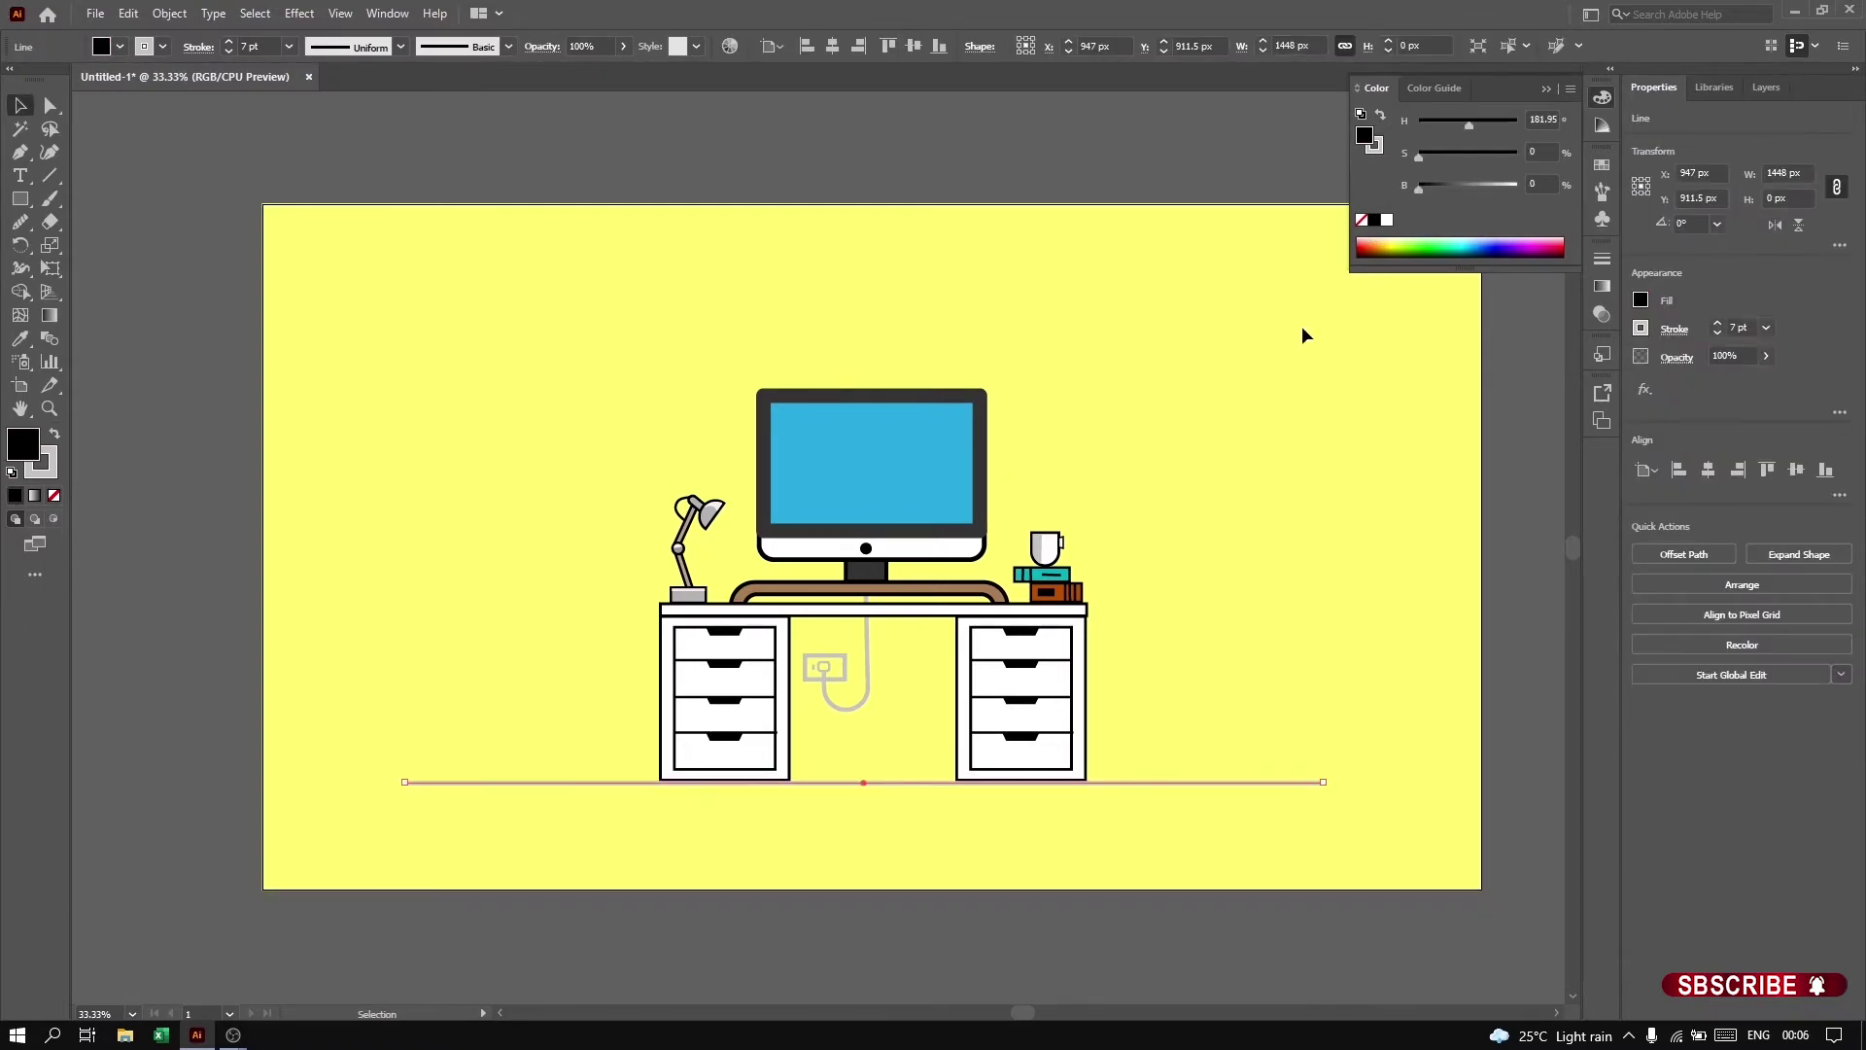
{"action": "left_click", "coordinate": [57, 434]}
{"action": "left_click", "coordinate": [313, 612]}
{"action": "left_click_drag", "start_coordinate": [805, 783], "coordinate": [824, 779]}
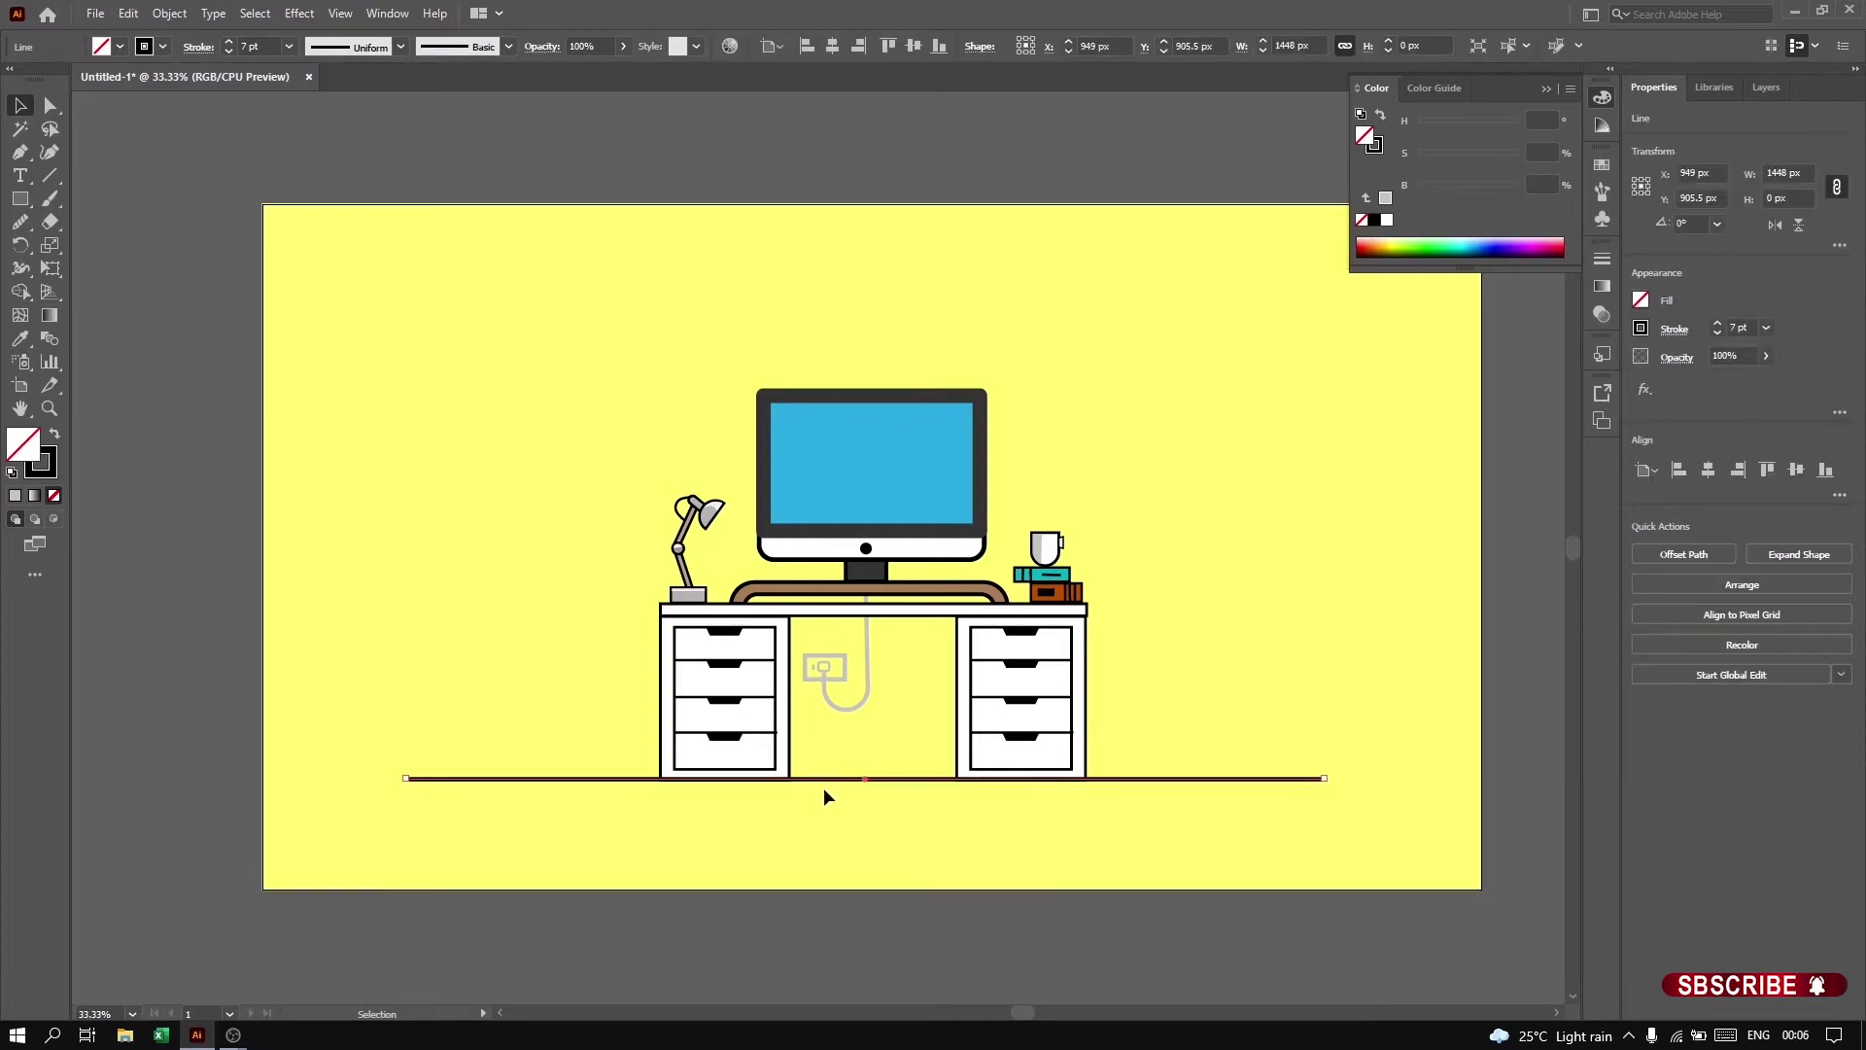
{"action": "left_click", "coordinate": [832, 825]}
Step: Centre the floor line horizontally on the artboard, then set fill to light grey
{"action": "left_click", "coordinate": [860, 778]}
{"action": "left_click", "coordinate": [914, 45]}
{"action": "key", "text": "ctrl+z"}
{"action": "left_click", "coordinate": [832, 46]}
{"action": "left_click", "coordinate": [1174, 454]}
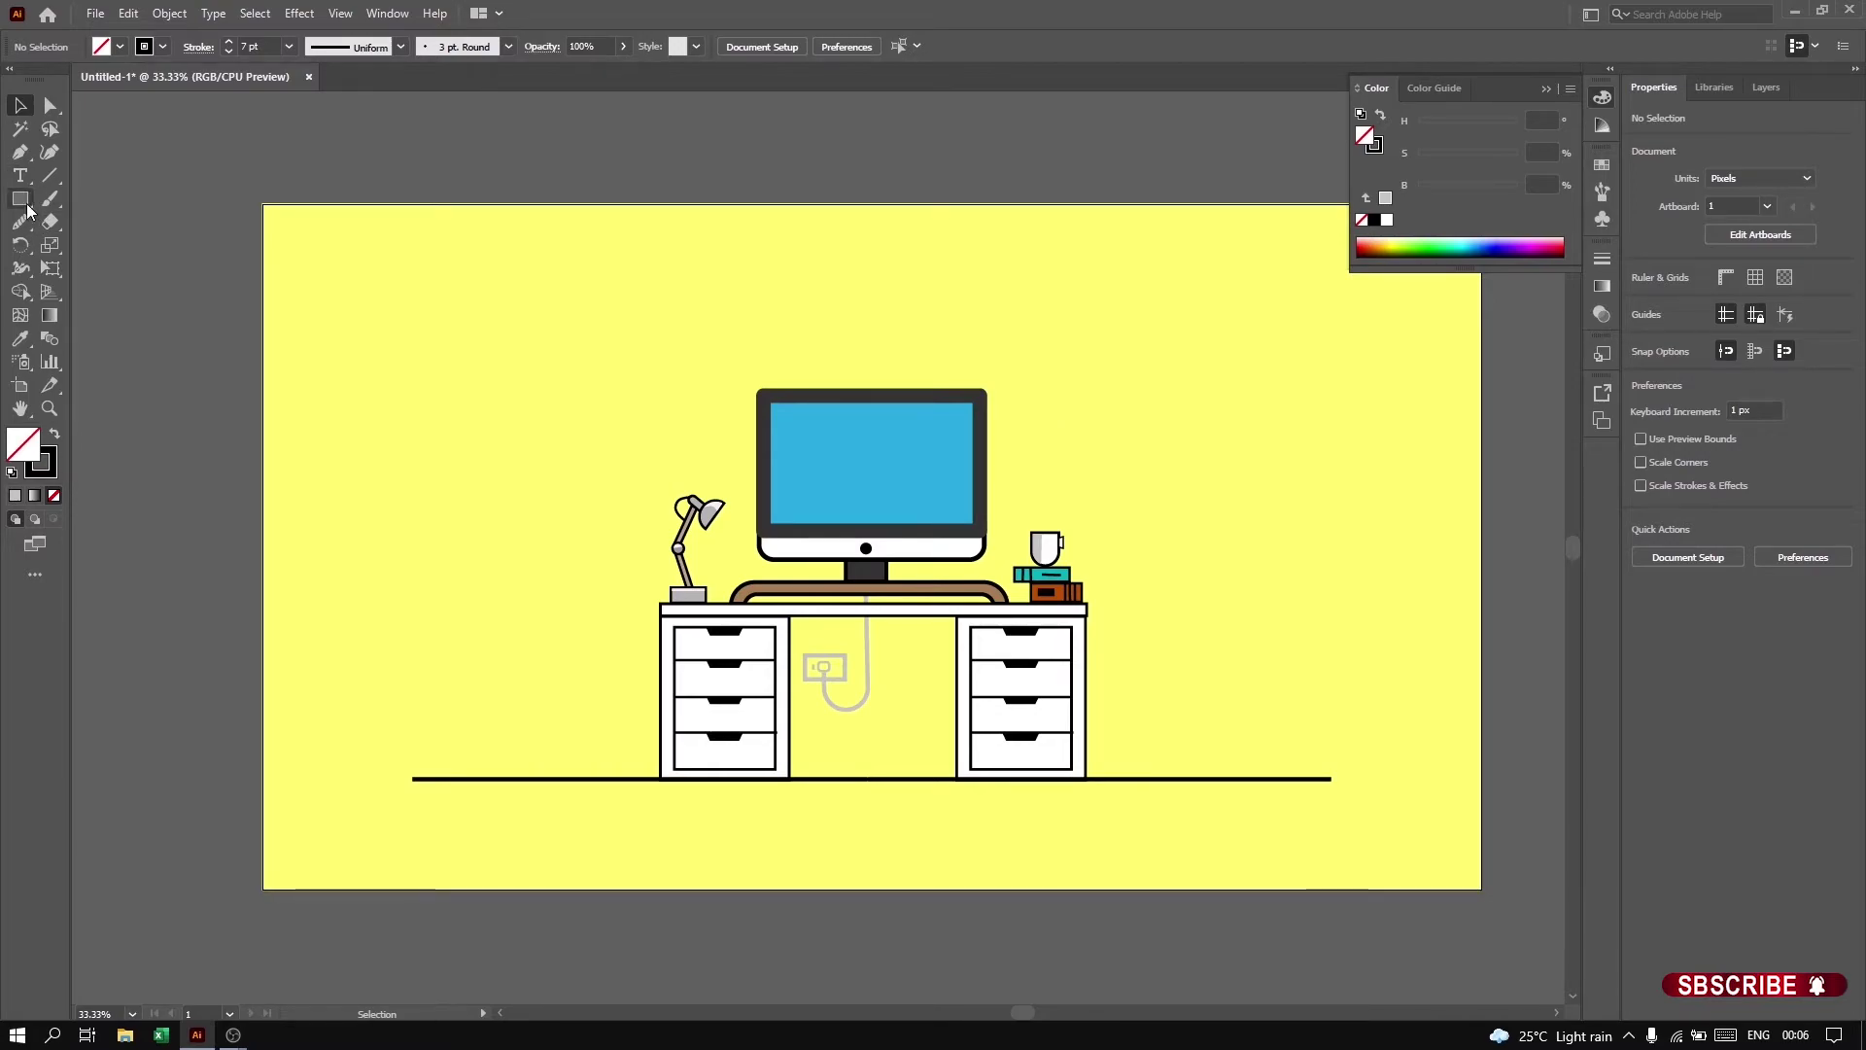
{"action": "left_click", "coordinate": [15, 495]}
Step: Draw a white picture frame at upper left with an 18 pt dark outline
{"action": "left_click", "coordinate": [1387, 220]}
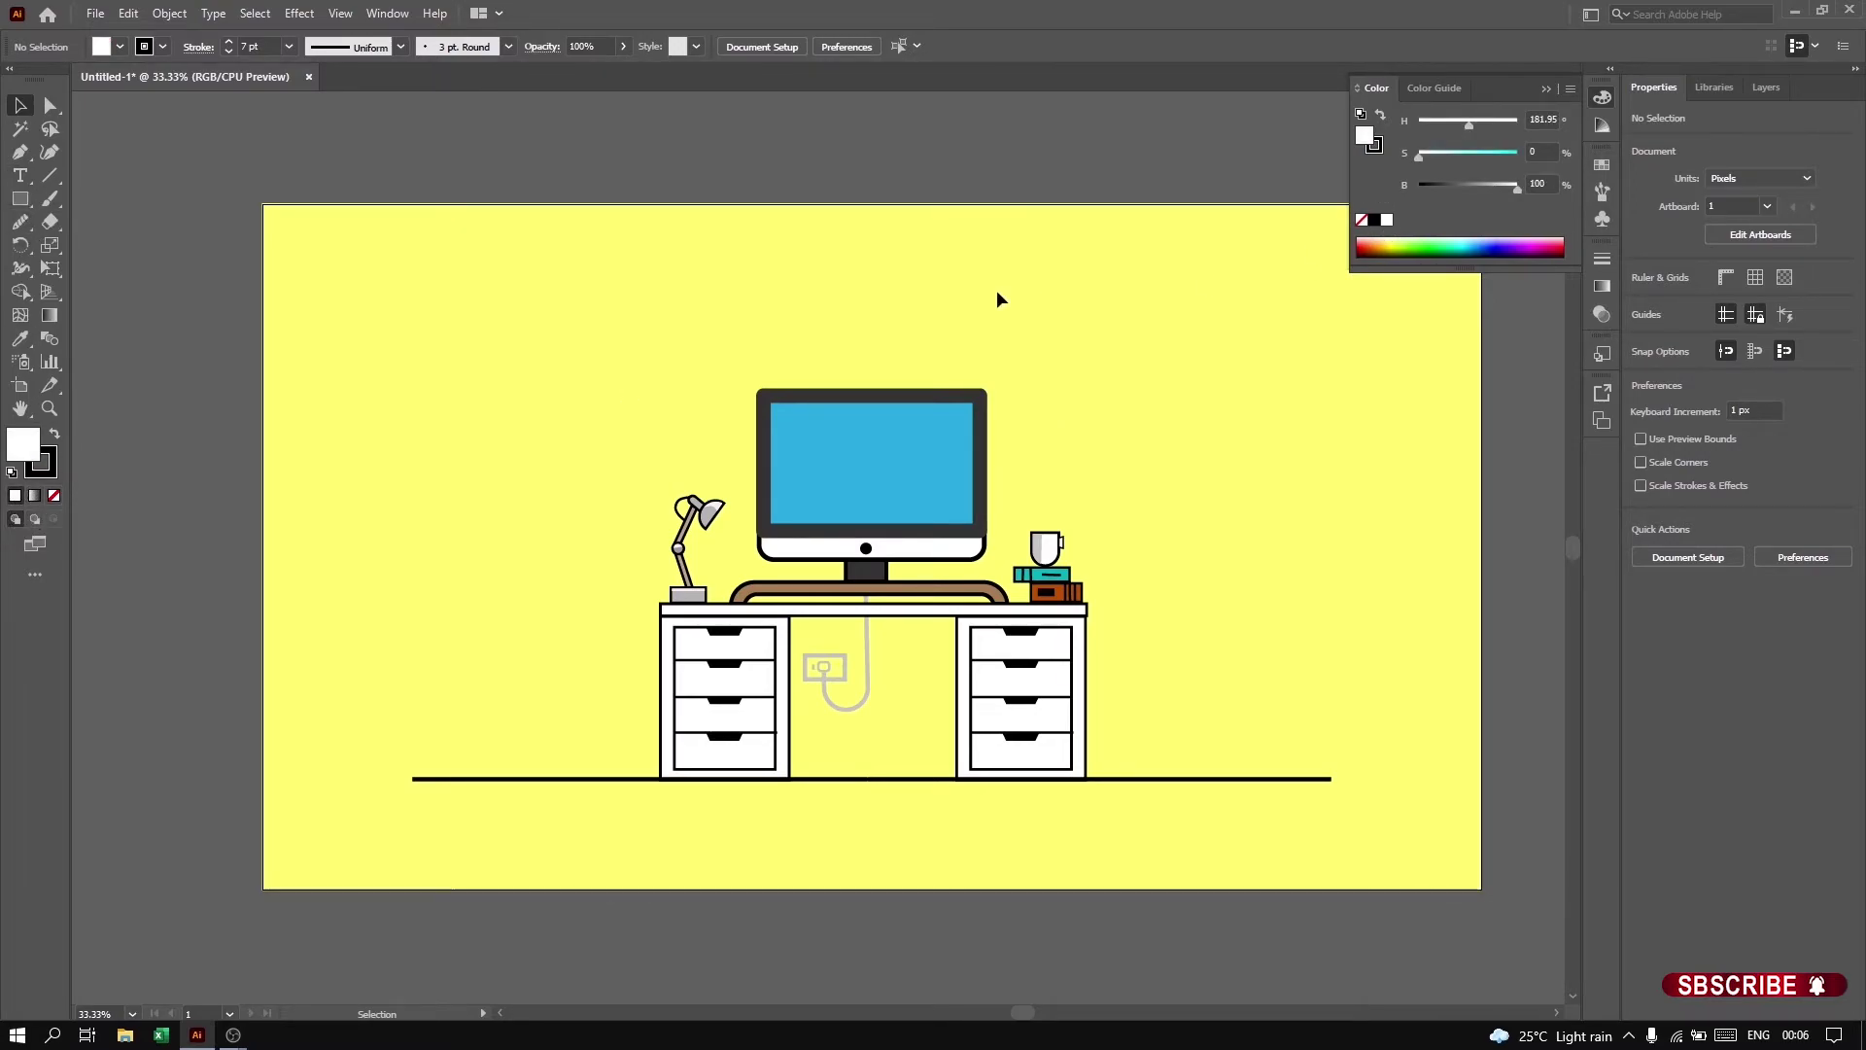
{"action": "left_click", "coordinate": [19, 200]}
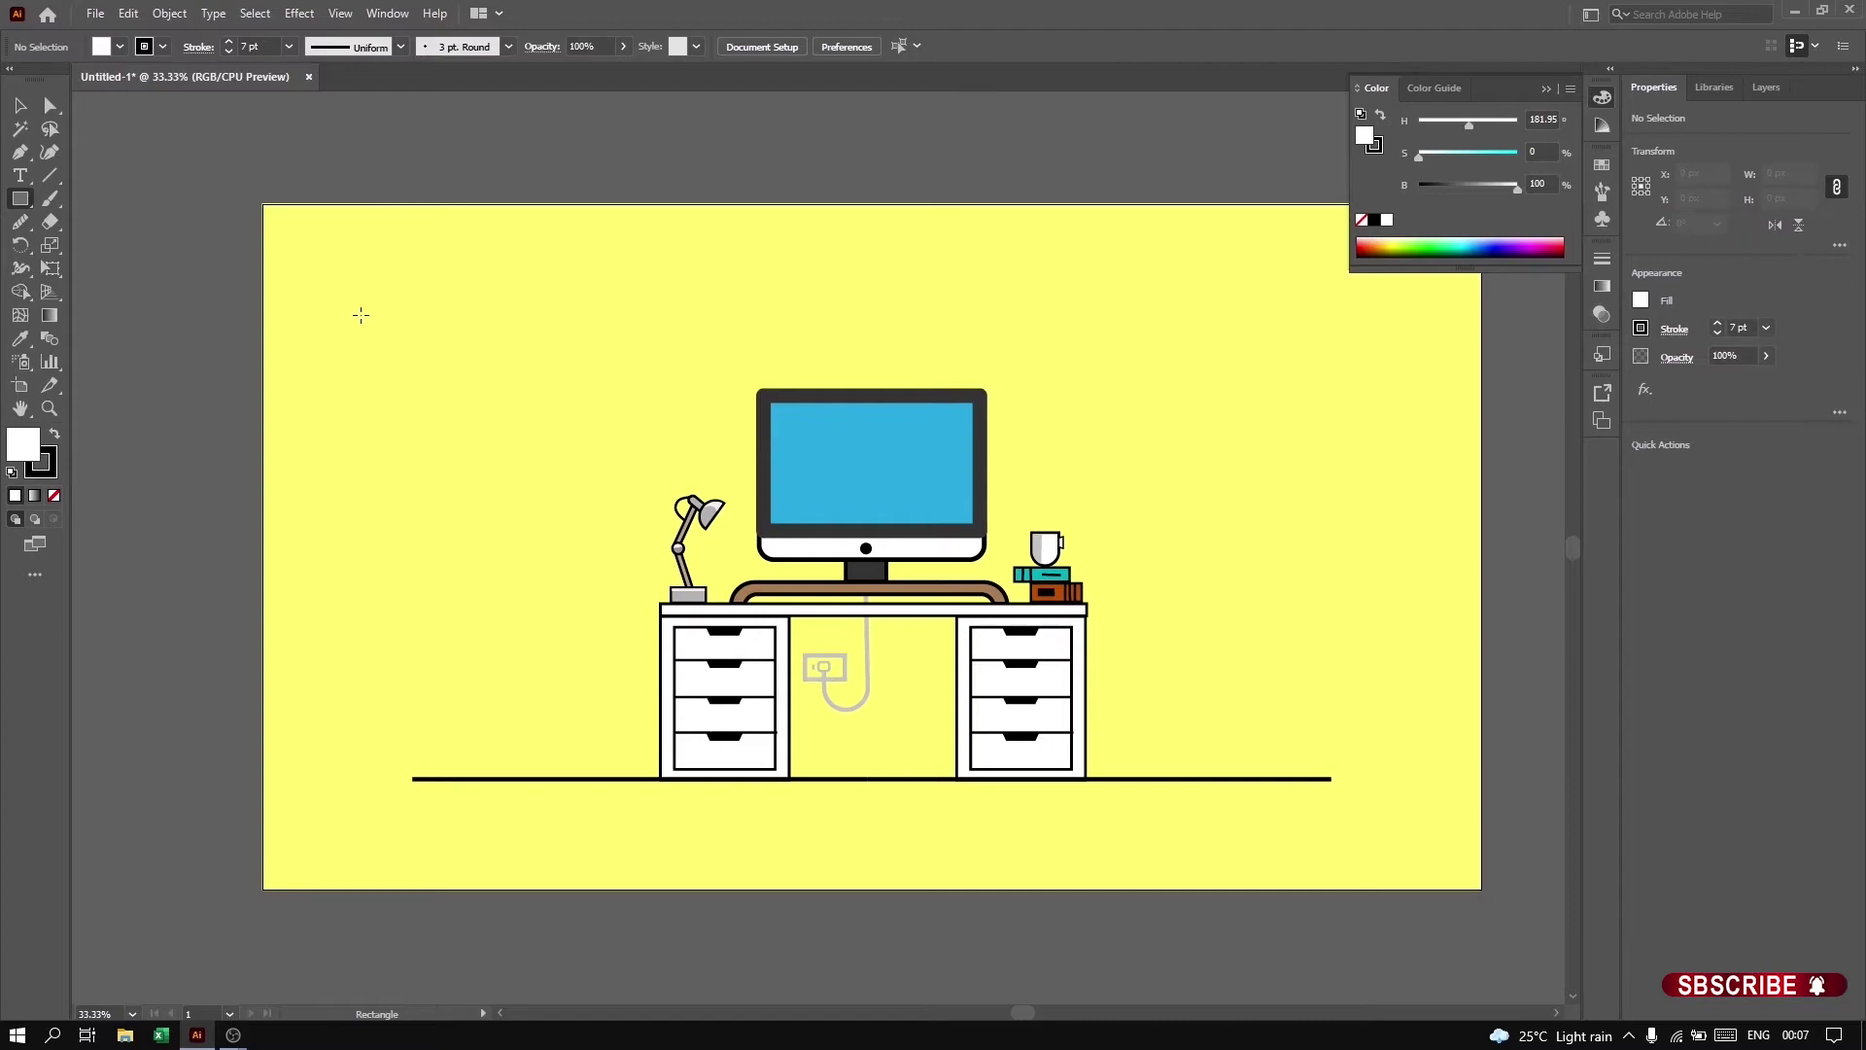
{"action": "left_click_drag", "start_coordinate": [433, 291], "coordinate": [549, 457]}
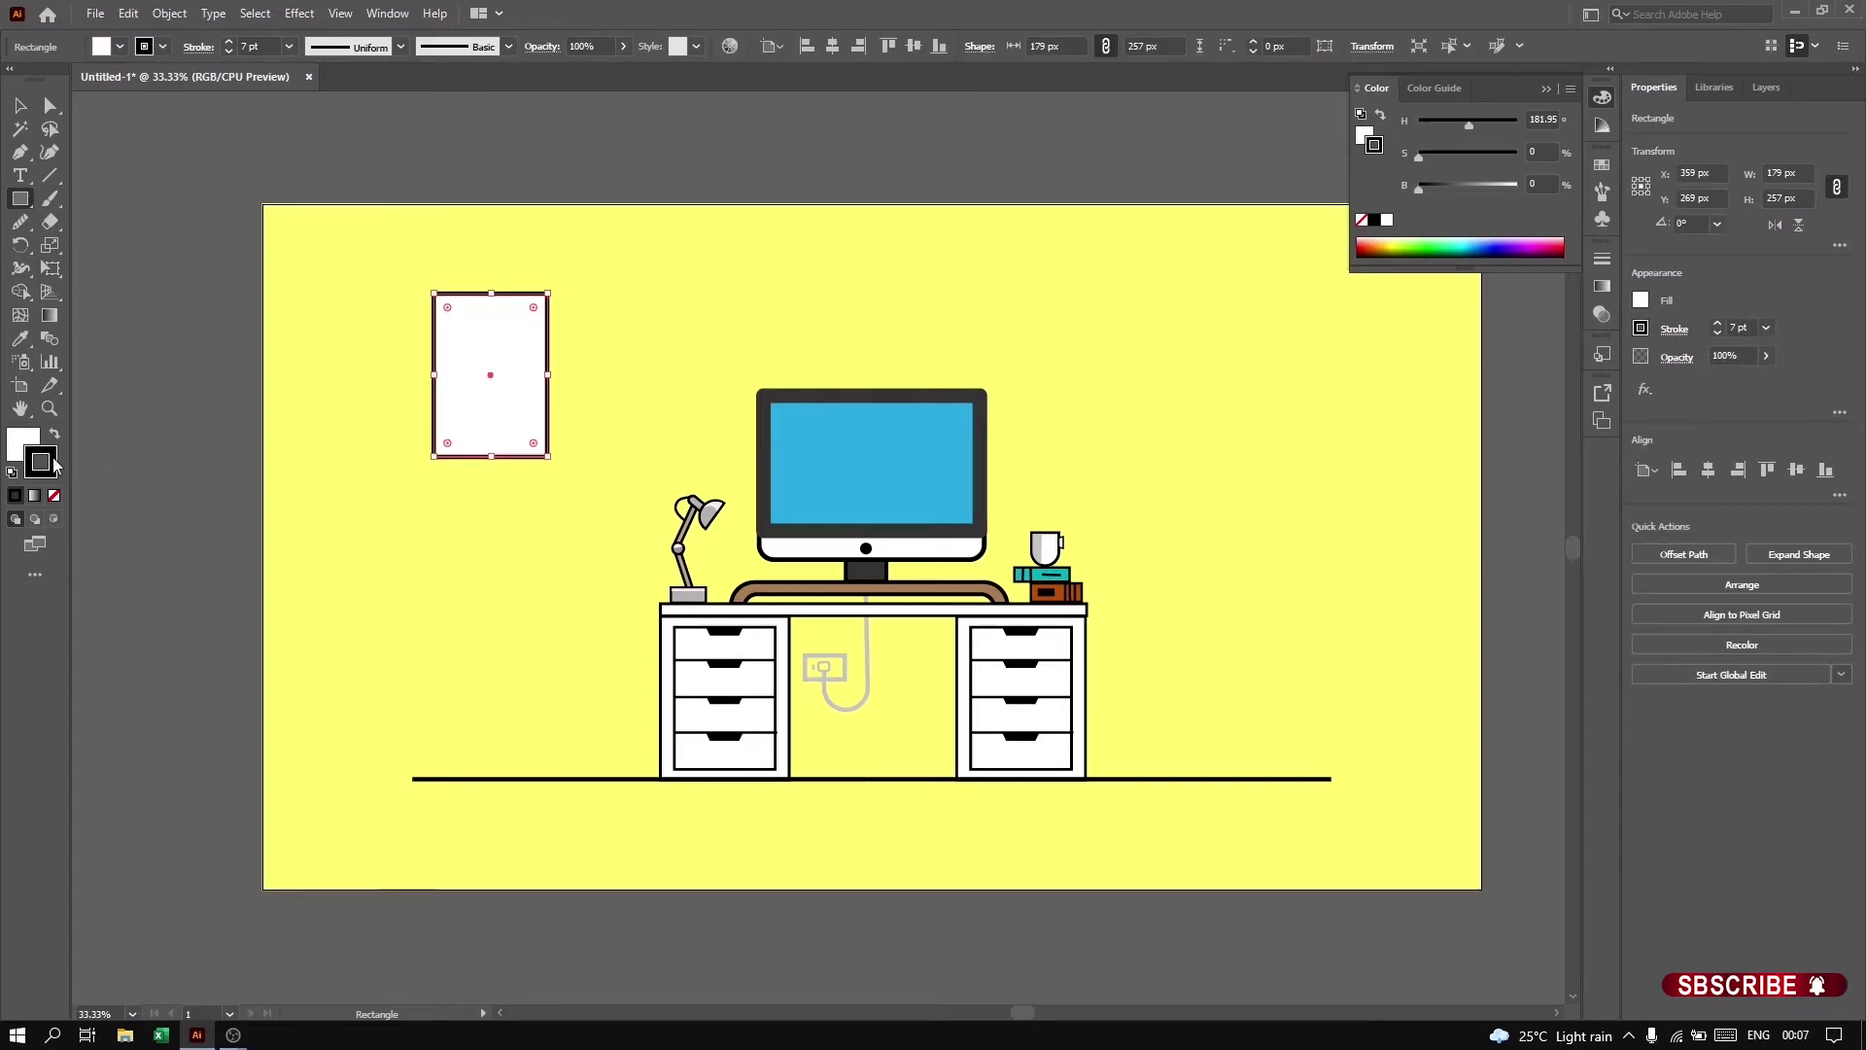
{"action": "left_click", "coordinate": [1765, 327]}
{"action": "left_click", "coordinate": [1793, 647]}
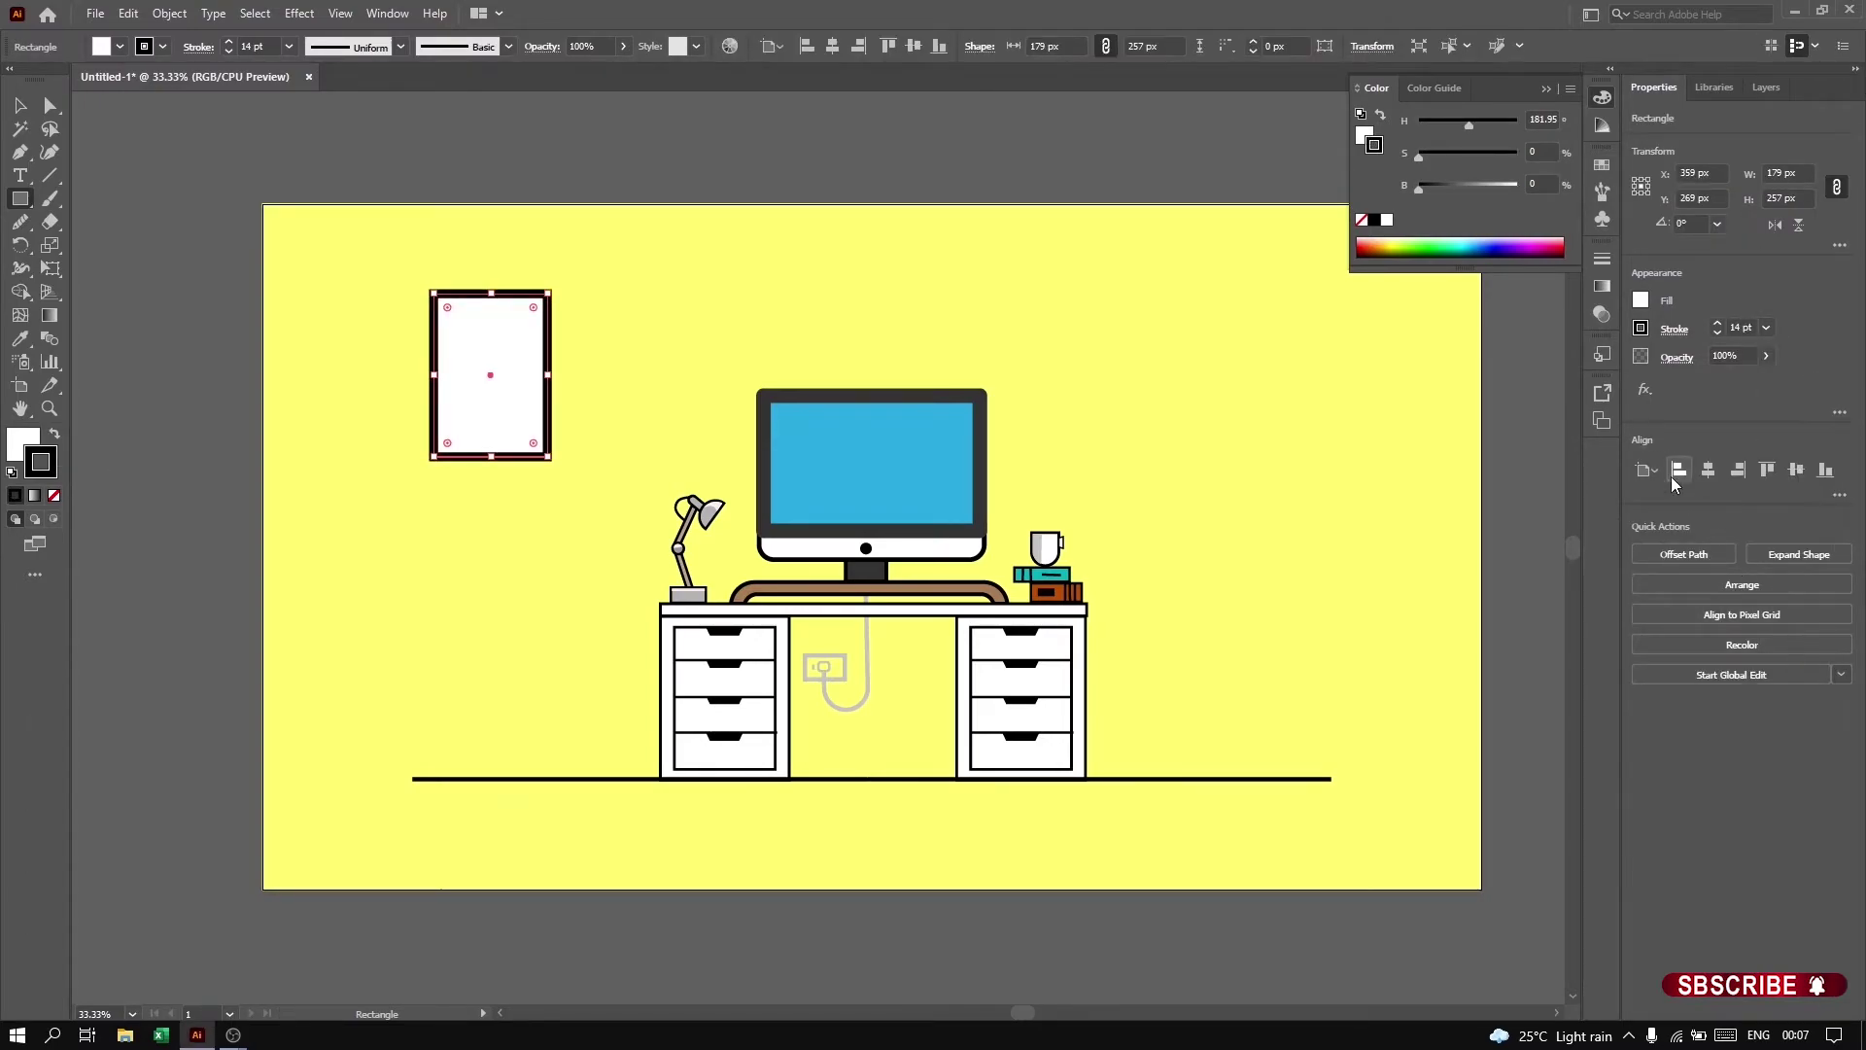
{"action": "left_click", "coordinate": [1766, 327]}
{"action": "left_click", "coordinate": [1793, 689]}
{"action": "left_click_drag", "start_coordinate": [1419, 187], "coordinate": [1441, 190]}
Step: Add a red, outline-free triangle inside the frame
{"action": "left_click_drag", "start_coordinate": [20, 198], "coordinate": [97, 268]}
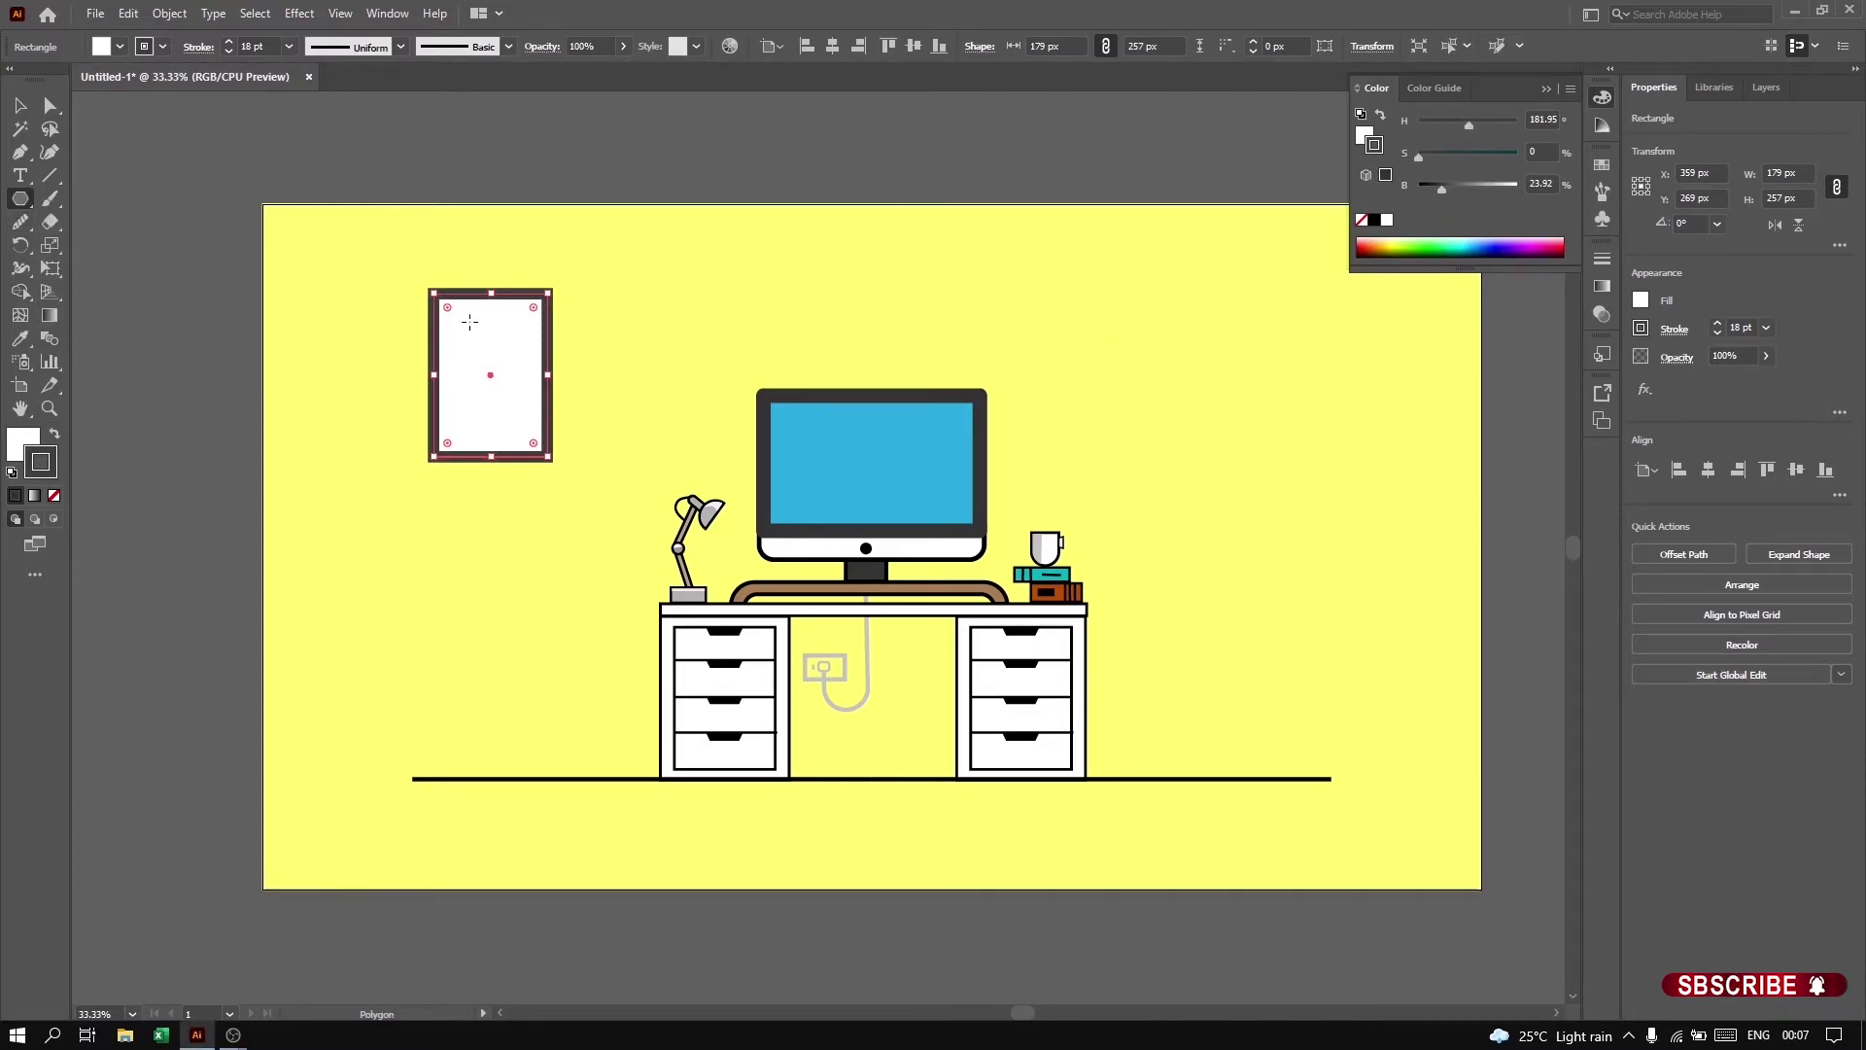
{"action": "key", "text": "Down"}
{"action": "key", "text": "Down"}
{"action": "left_click_drag", "start_coordinate": [495, 382], "coordinate": [472, 291]}
{"action": "left_click", "coordinate": [1361, 220]}
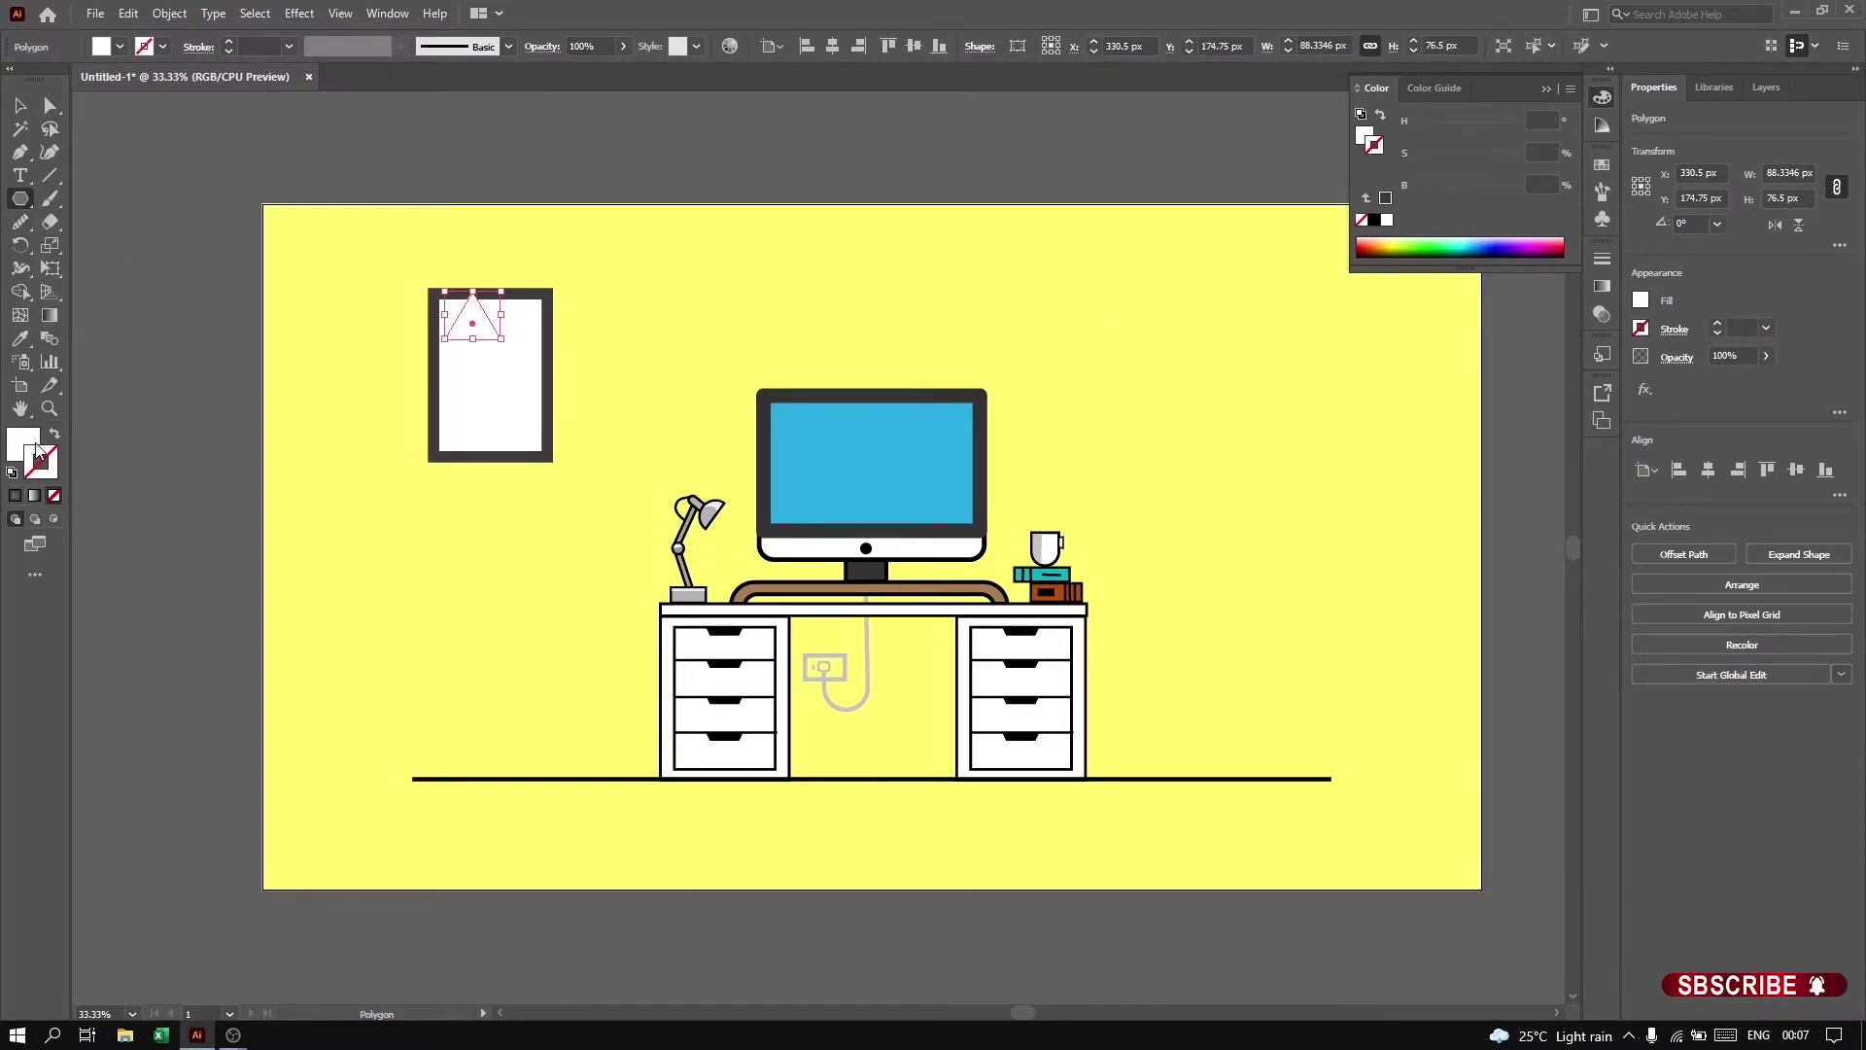
{"action": "left_click", "coordinate": [1365, 135]}
{"action": "left_click_drag", "start_coordinate": [1442, 187], "coordinate": [1517, 186]}
{"action": "mouse_move", "coordinate": [1418, 154]}
{"action": "left_mouse_down"}
{"action": "mouse_move", "coordinate": [1519, 153]}
{"action": "mouse_move", "coordinate": [1419, 122]}
{"action": "left_mouse_up"}
{"action": "key", "text": "v"}
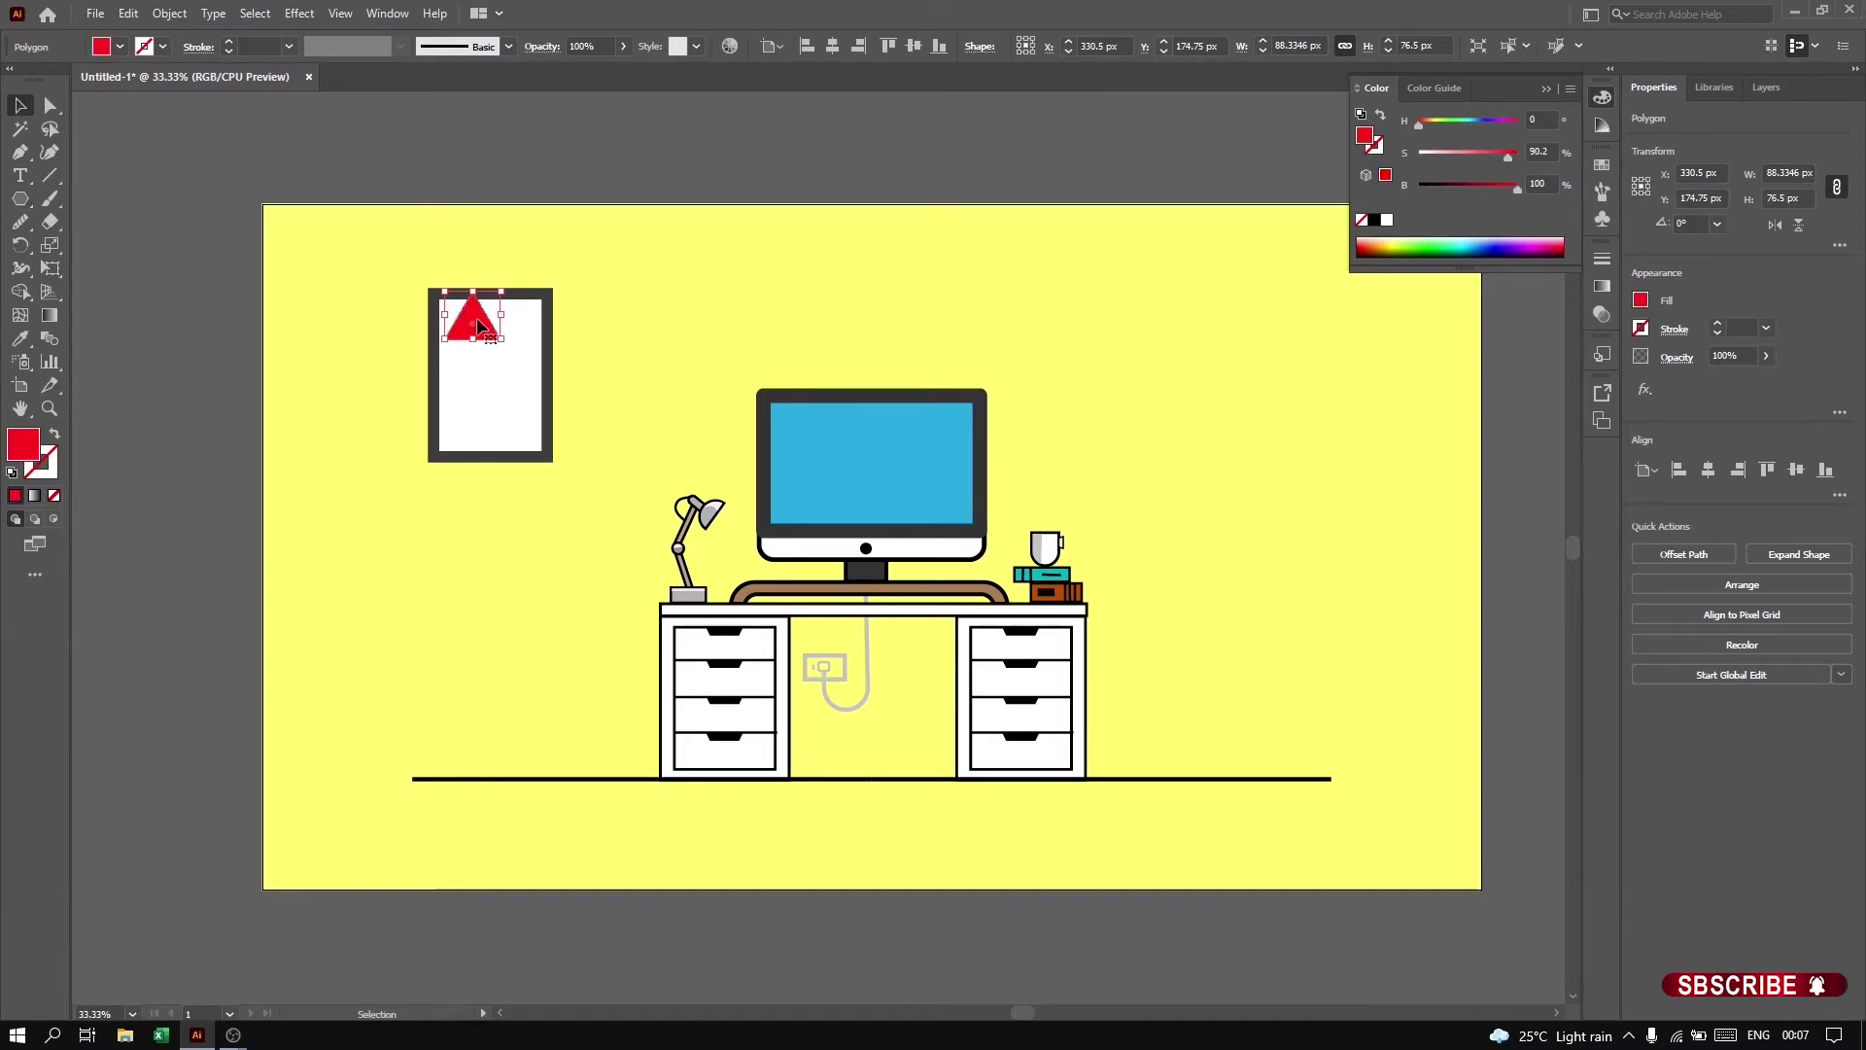
{"action": "left_click_drag", "start_coordinate": [479, 325], "coordinate": [494, 343]}
Step: Add a cyan-blue circle and a green square below the triangle
{"action": "left_click_drag", "start_coordinate": [19, 198], "coordinate": [97, 245]}
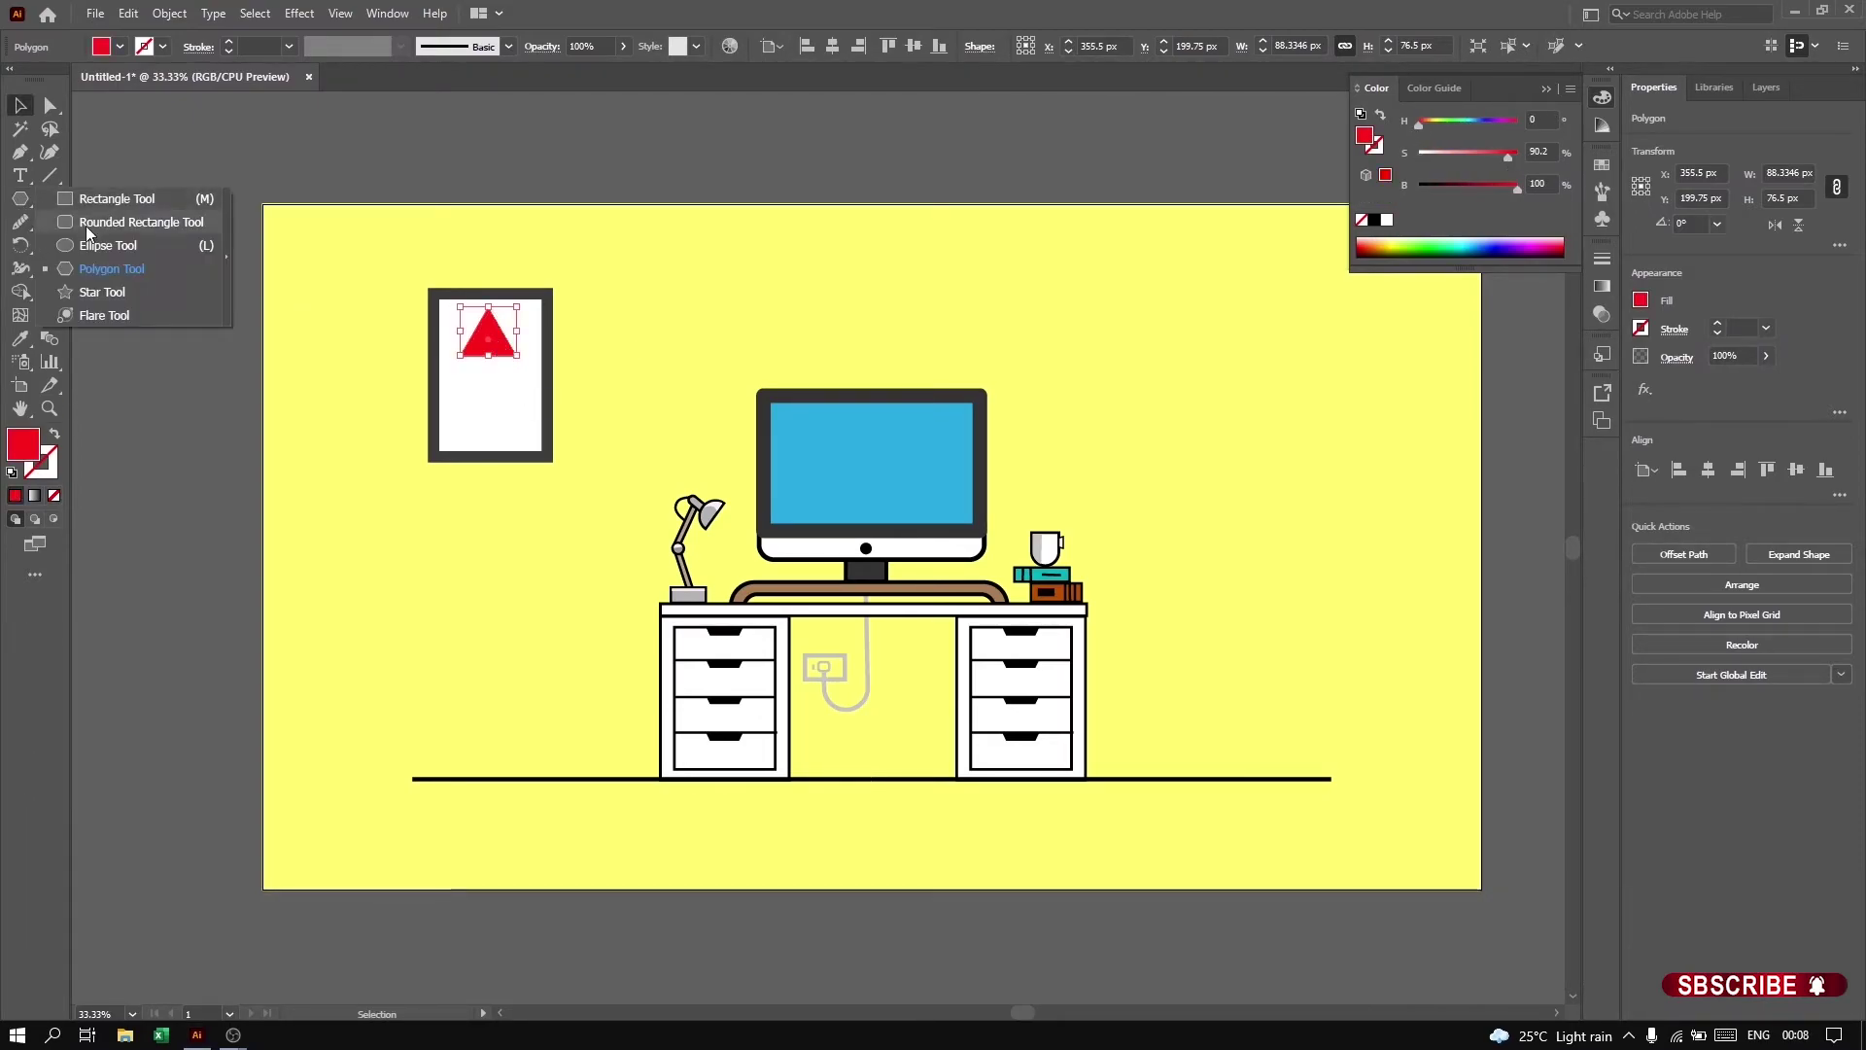
{"action": "left_click_drag", "start_coordinate": [491, 387], "coordinate": [515, 409]}
{"action": "left_click_drag", "start_coordinate": [1419, 122], "coordinate": [1472, 123]}
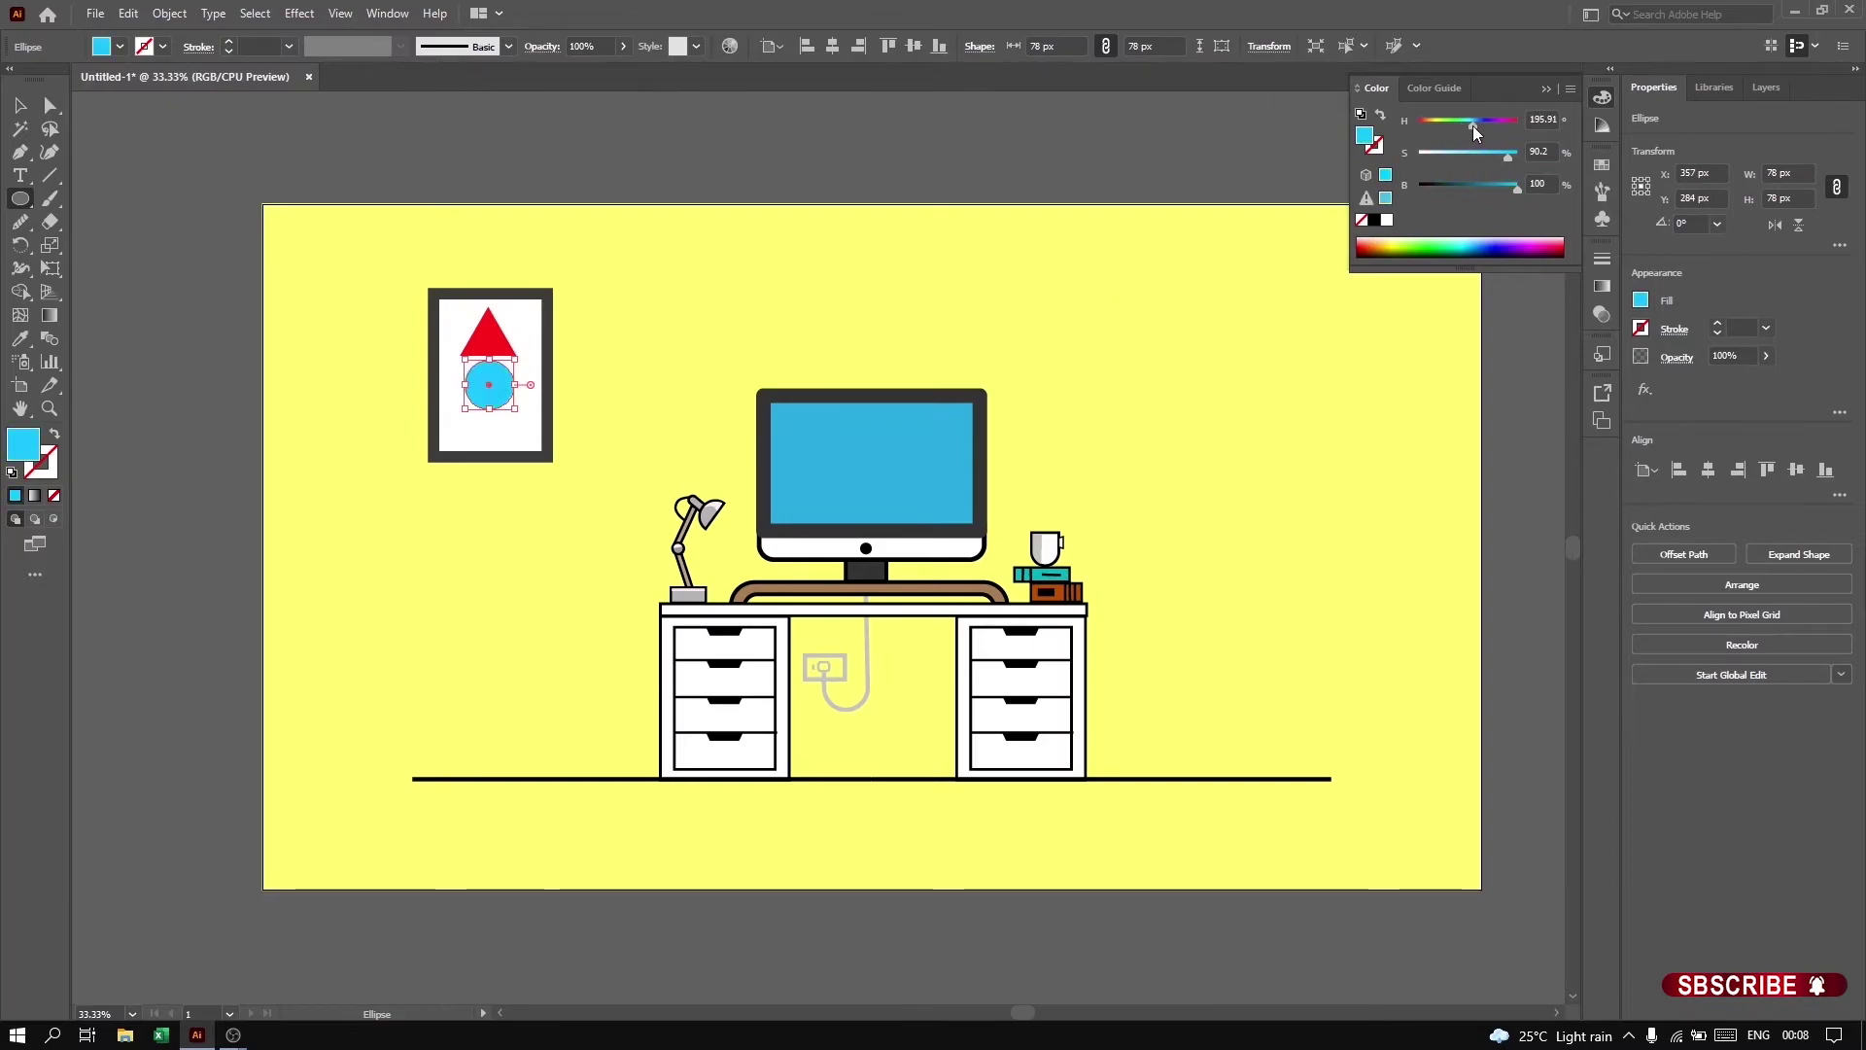
{"action": "left_click_drag", "start_coordinate": [20, 199], "coordinate": [71, 201]}
{"action": "left_click", "coordinate": [72, 199]}
{"action": "left_click_drag", "start_coordinate": [508, 465], "coordinate": [494, 448]}
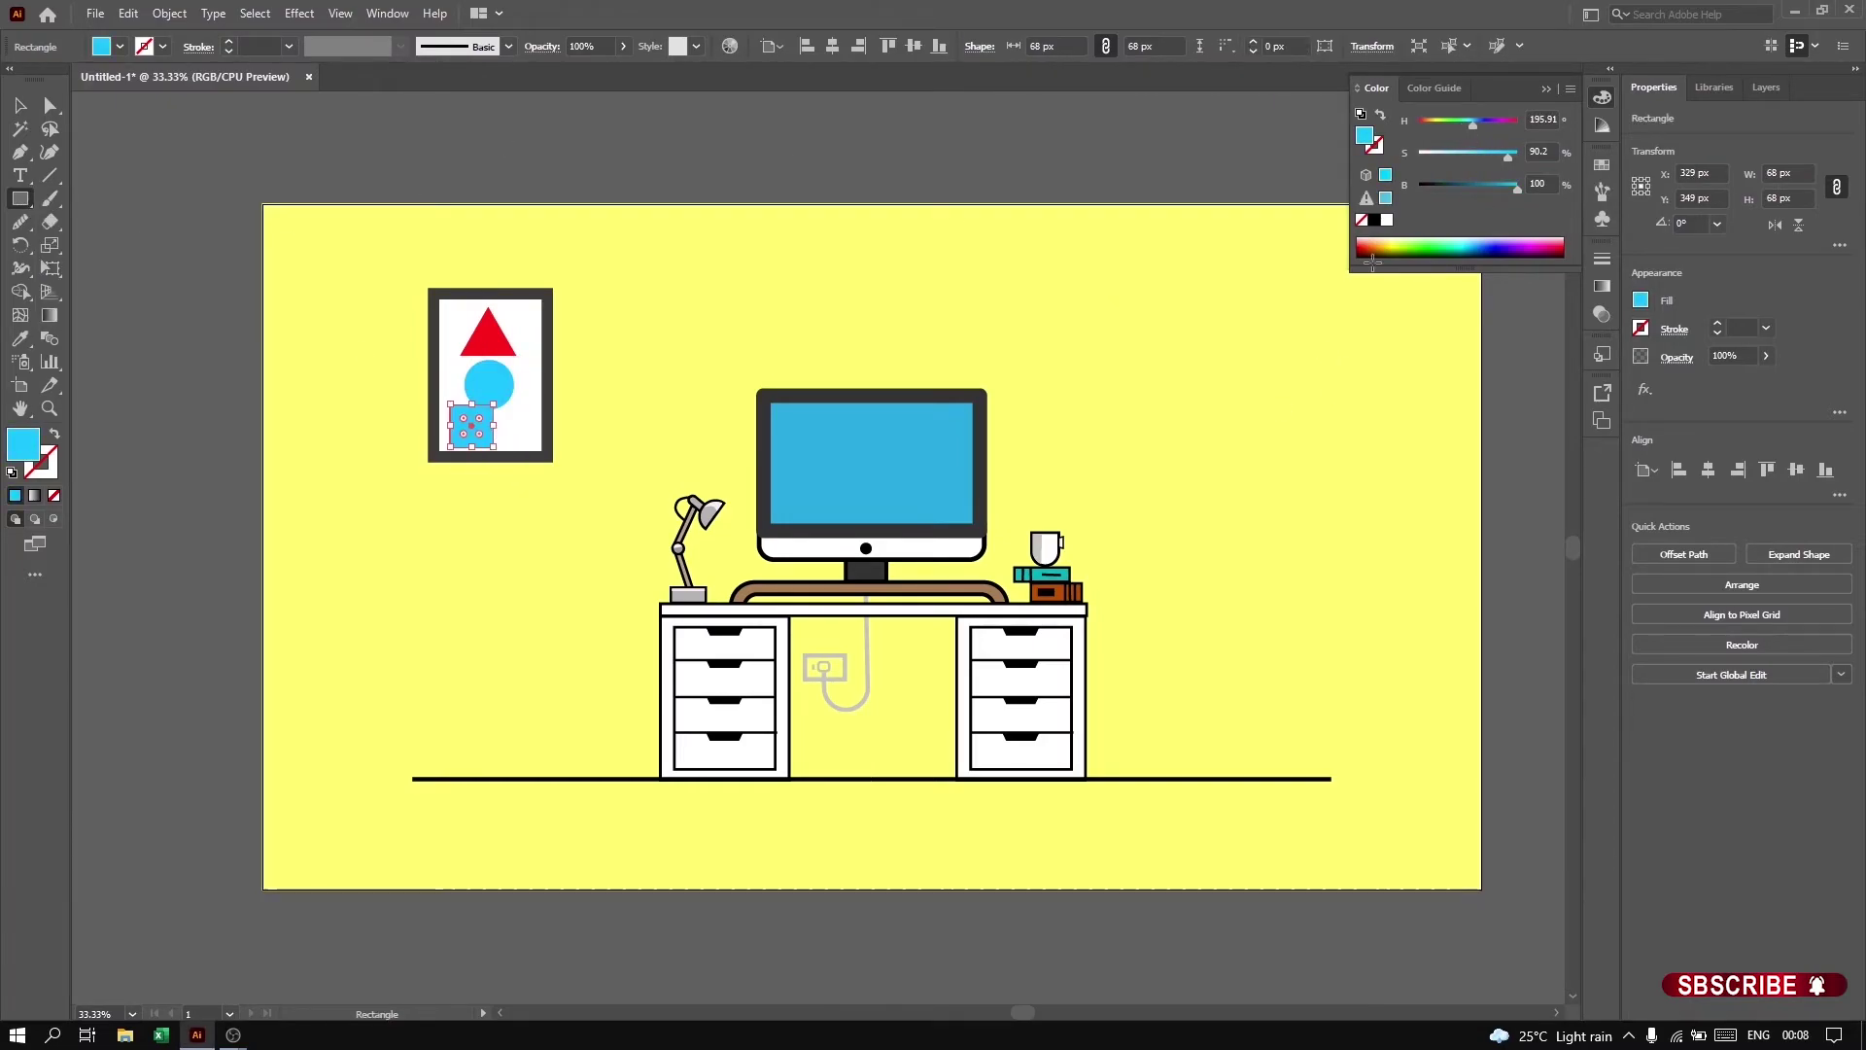
{"action": "left_click_drag", "start_coordinate": [1472, 123], "coordinate": [1458, 123]}
Step: Align the triangle, circle and square on one vertical centre axis
{"action": "key", "text": "v"}
{"action": "left_click", "coordinate": [488, 332]}
{"action": "left_click", "coordinate": [477, 428], "text": "shift"}
{"action": "left_click", "coordinate": [489, 385], "text": "shift"}
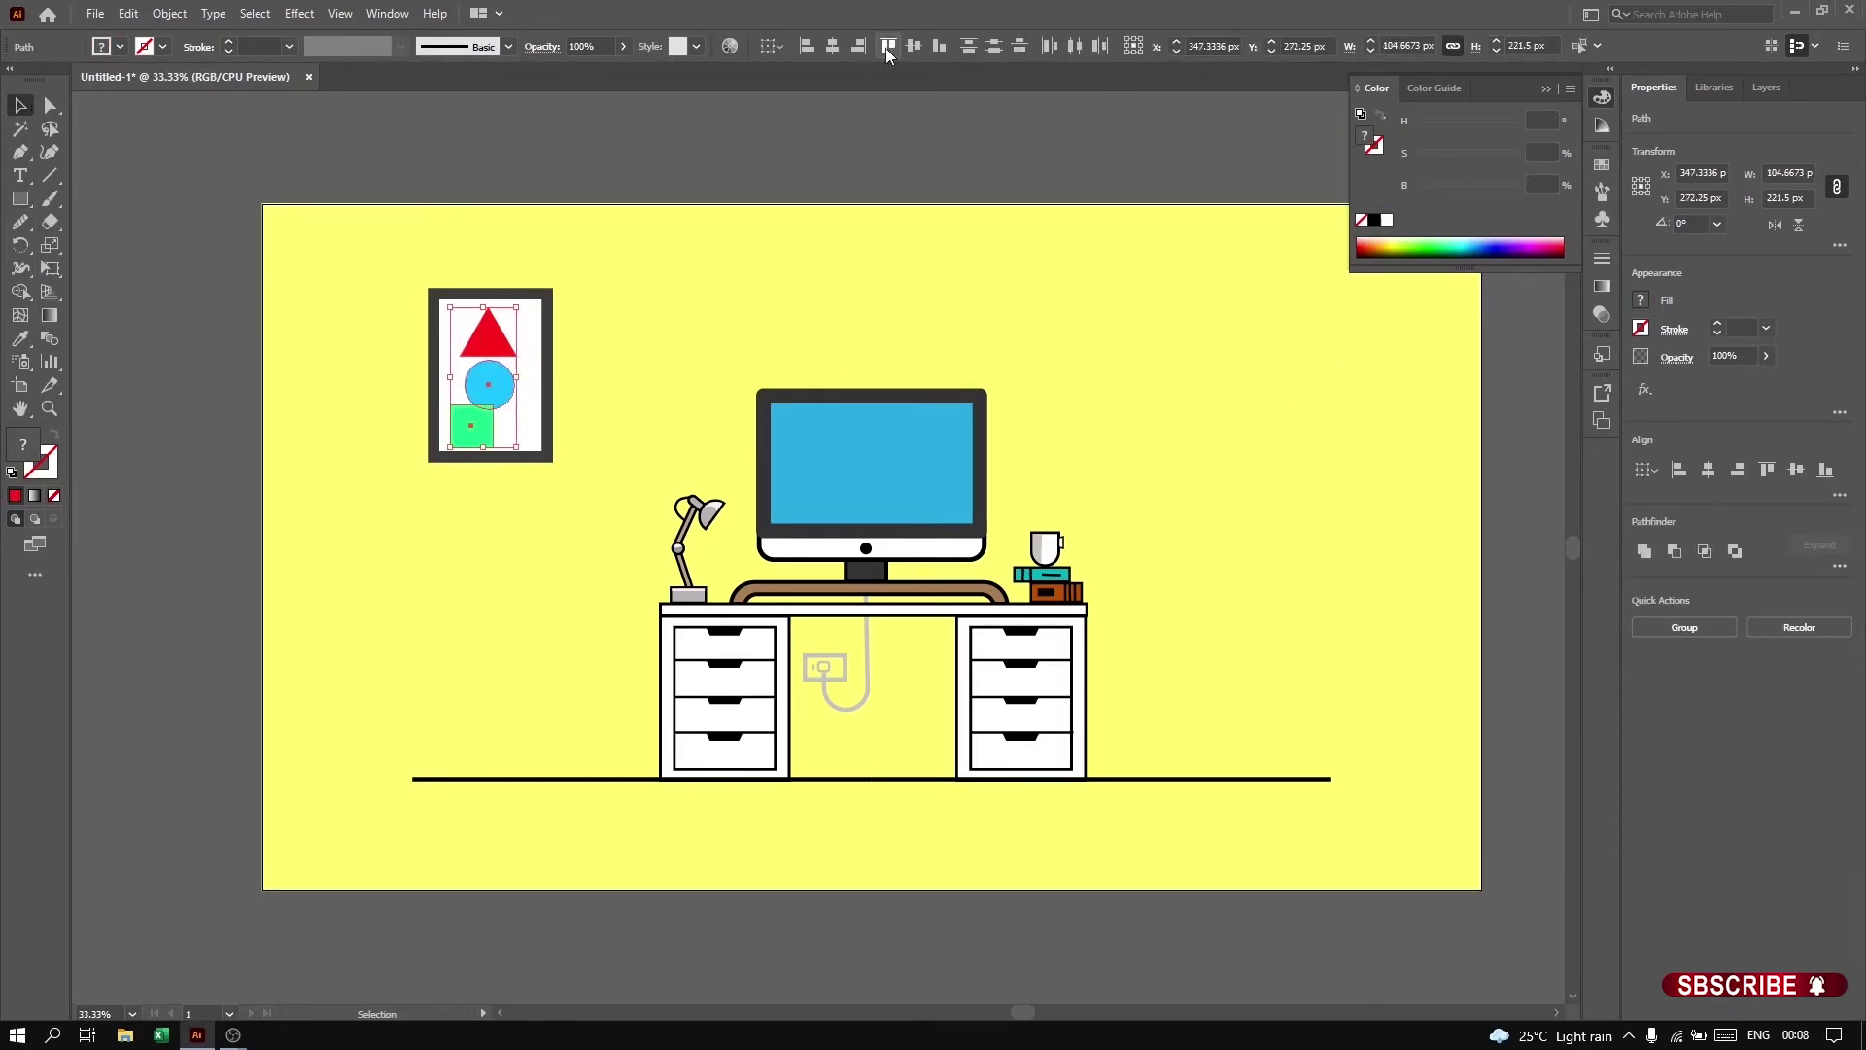
{"action": "left_click", "coordinate": [832, 45]}
{"action": "left_click", "coordinate": [496, 387]}
{"action": "left_click", "coordinate": [483, 330]}
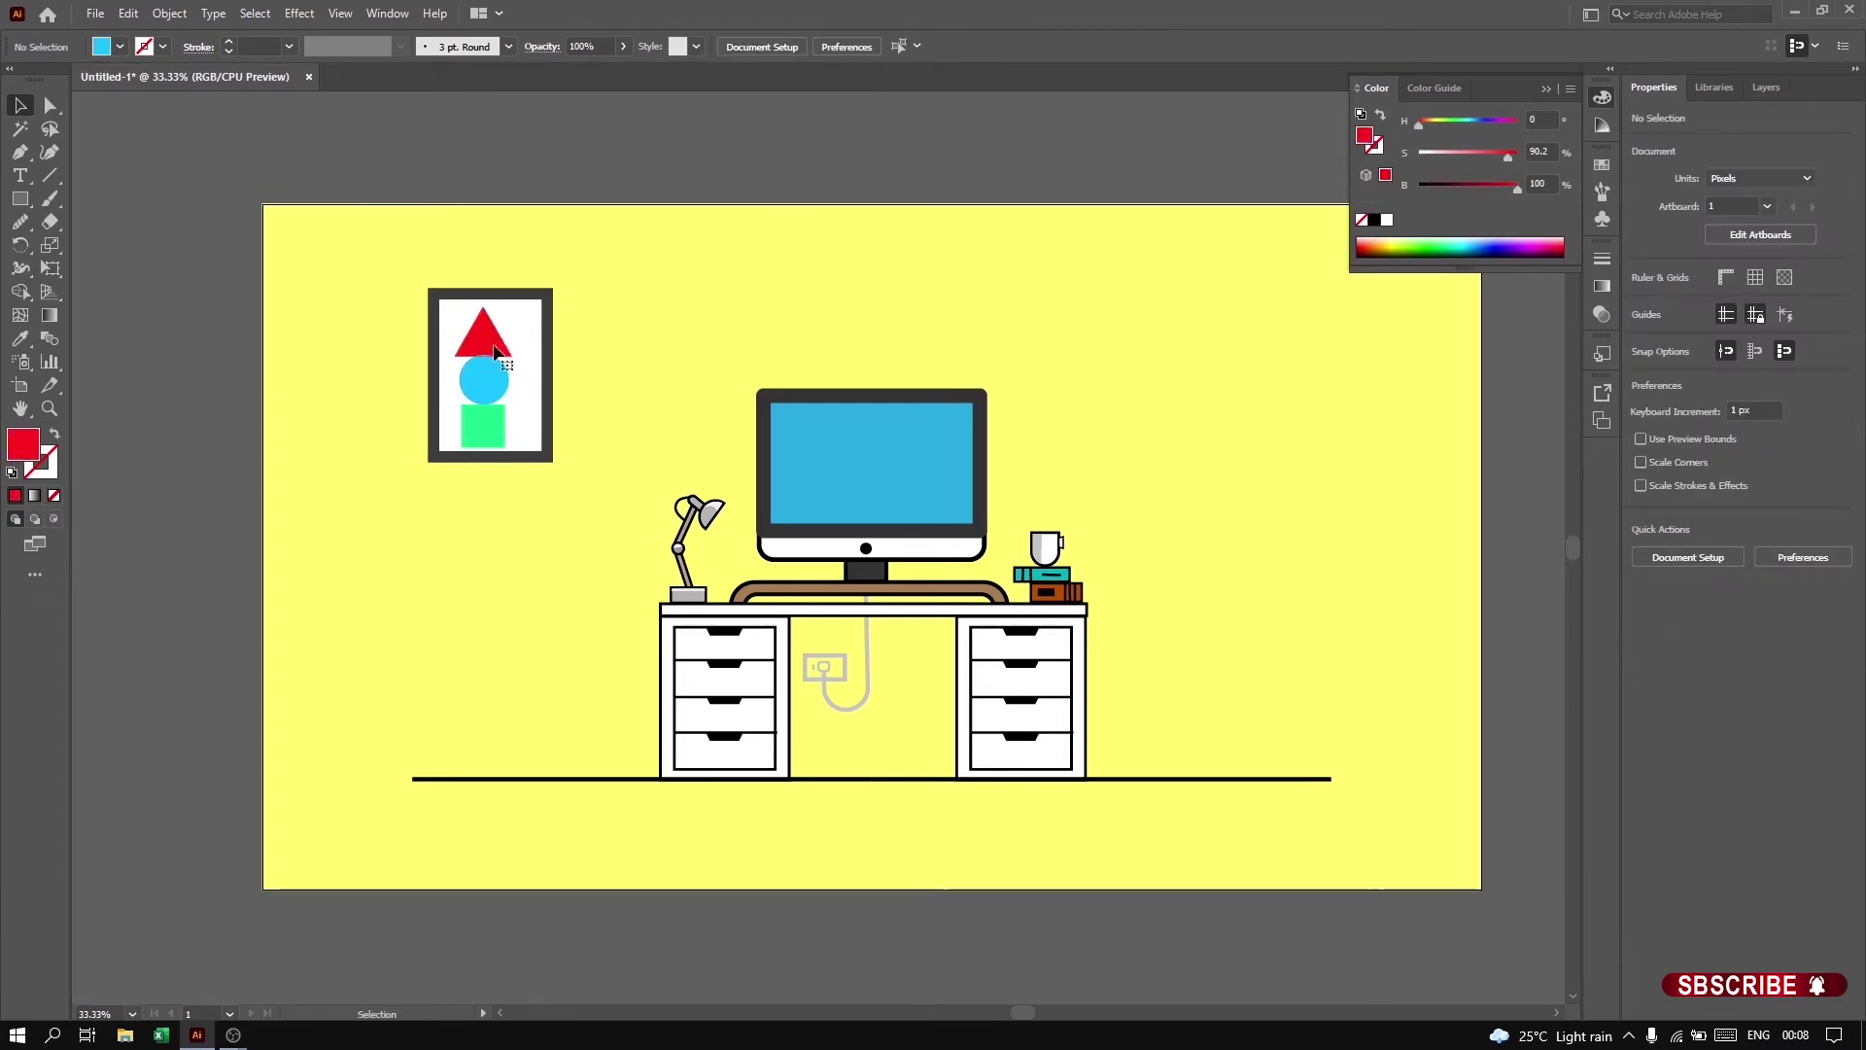
{"action": "left_click", "coordinate": [483, 426], "text": "shift"}
Step: Scale the three shapes to fit, group them, and place them in the frame
{"action": "left_click_drag", "start_coordinate": [484, 379], "coordinate": [216, 356]}
{"action": "left_click", "coordinate": [216, 355]}
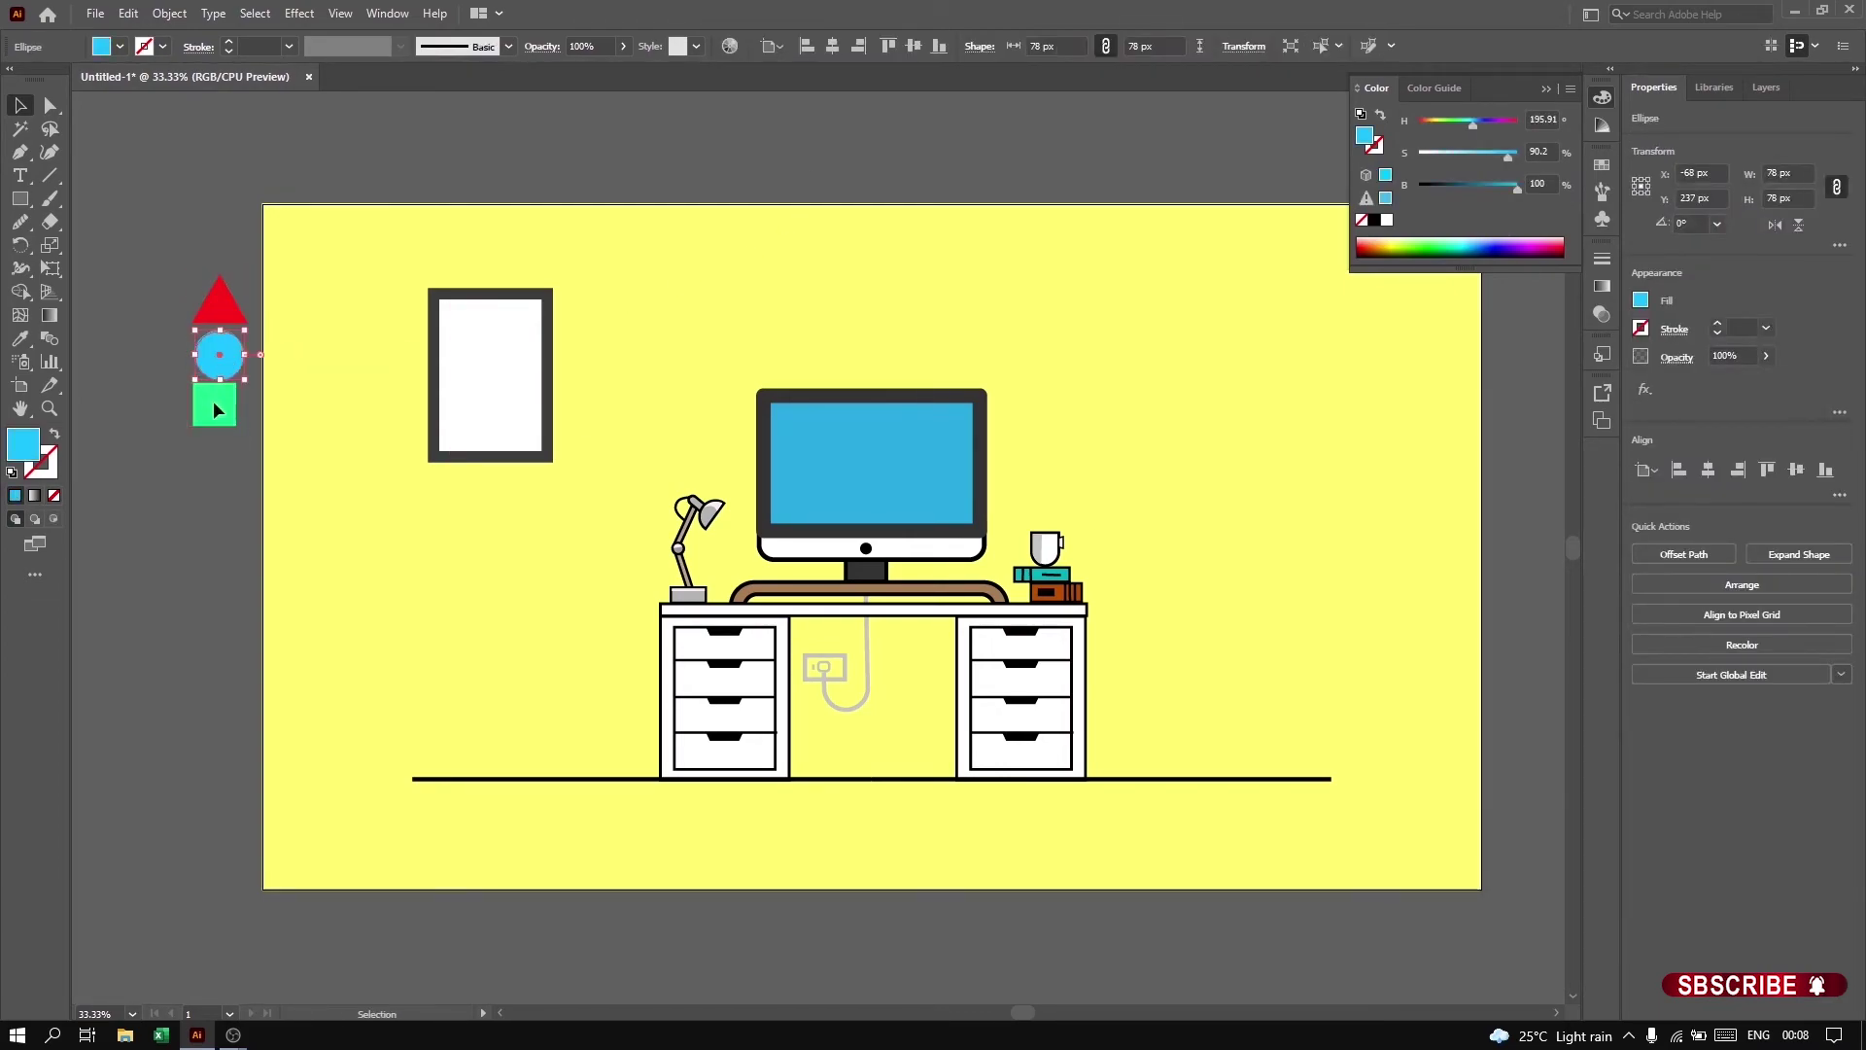
{"action": "left_click", "coordinate": [214, 405]}
{"action": "left_click_drag", "start_coordinate": [170, 452], "coordinate": [254, 262]}
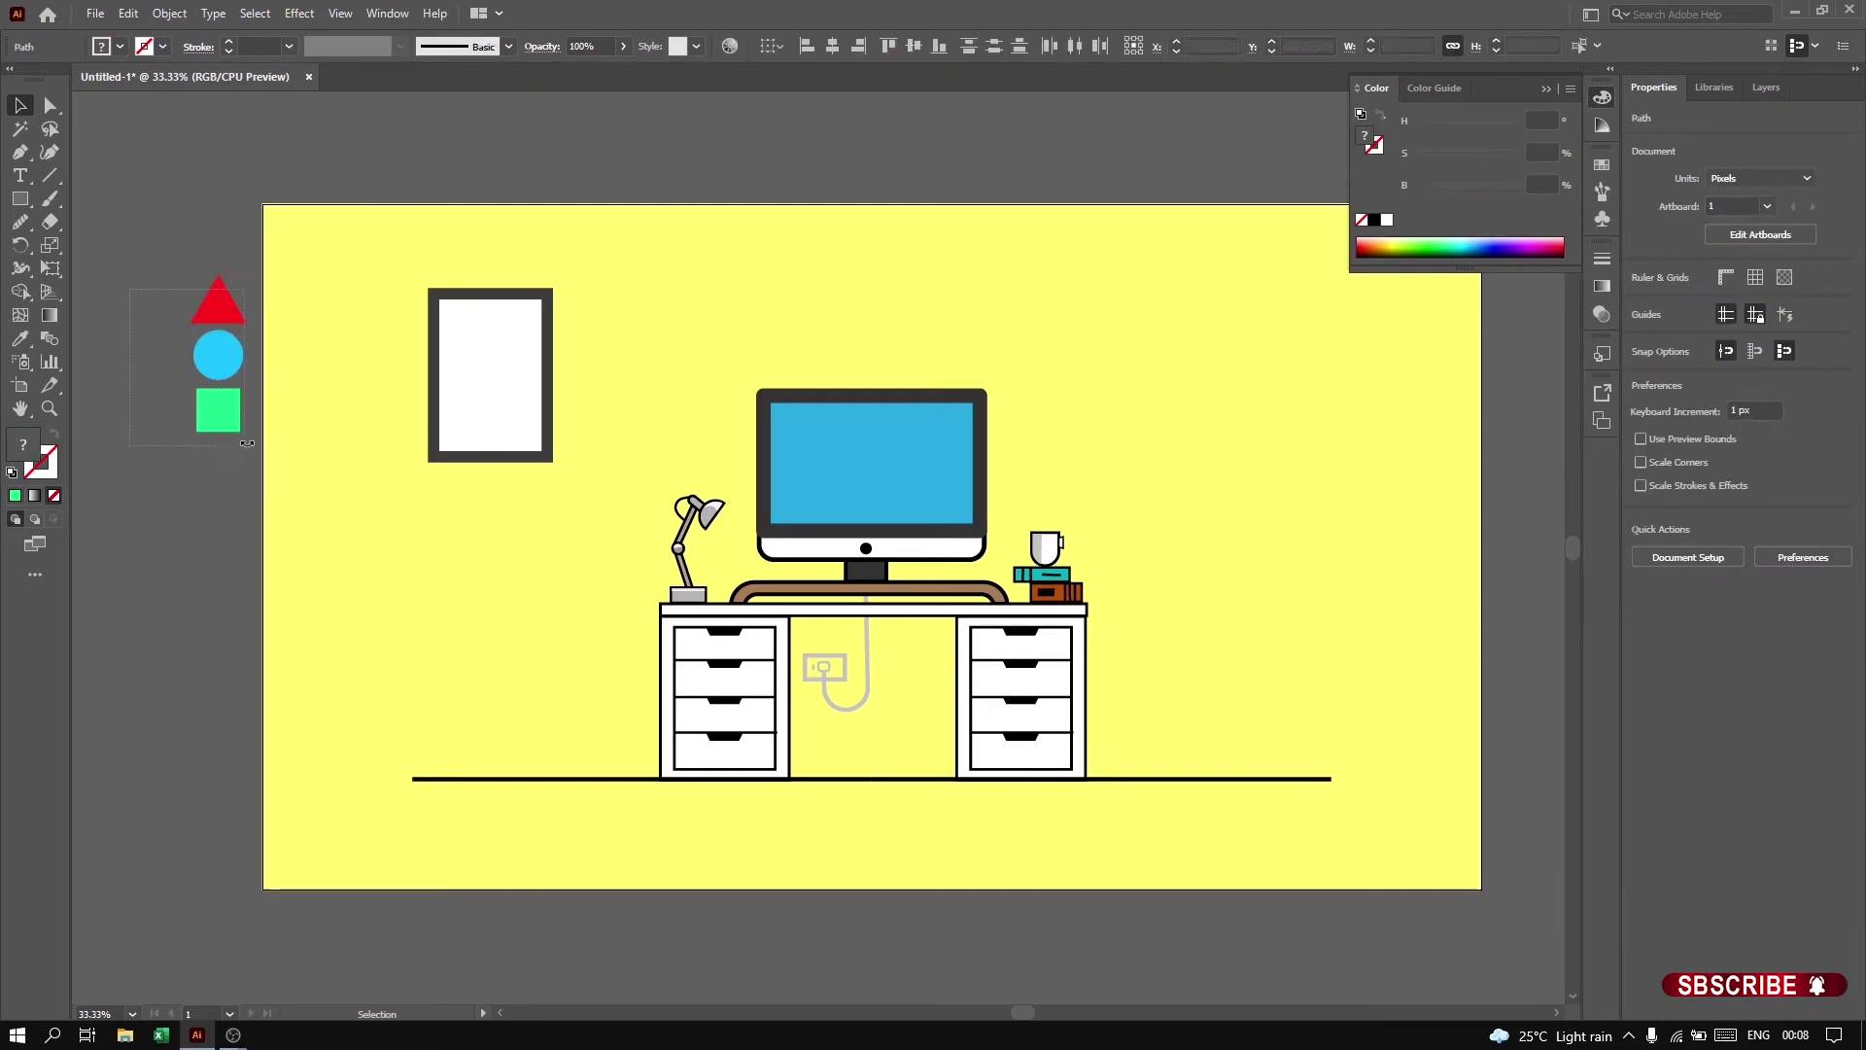
{"action": "mouse_move", "coordinate": [246, 431]}
{"action": "left_mouse_down"}
{"action": "mouse_move", "coordinate": [240, 413]}
{"action": "mouse_move", "coordinate": [493, 383]}
{"action": "left_mouse_up"}
{"action": "key", "text": "ctrl+g"}
{"action": "left_click", "coordinate": [665, 188]}
{"action": "left_click", "coordinate": [492, 381]}
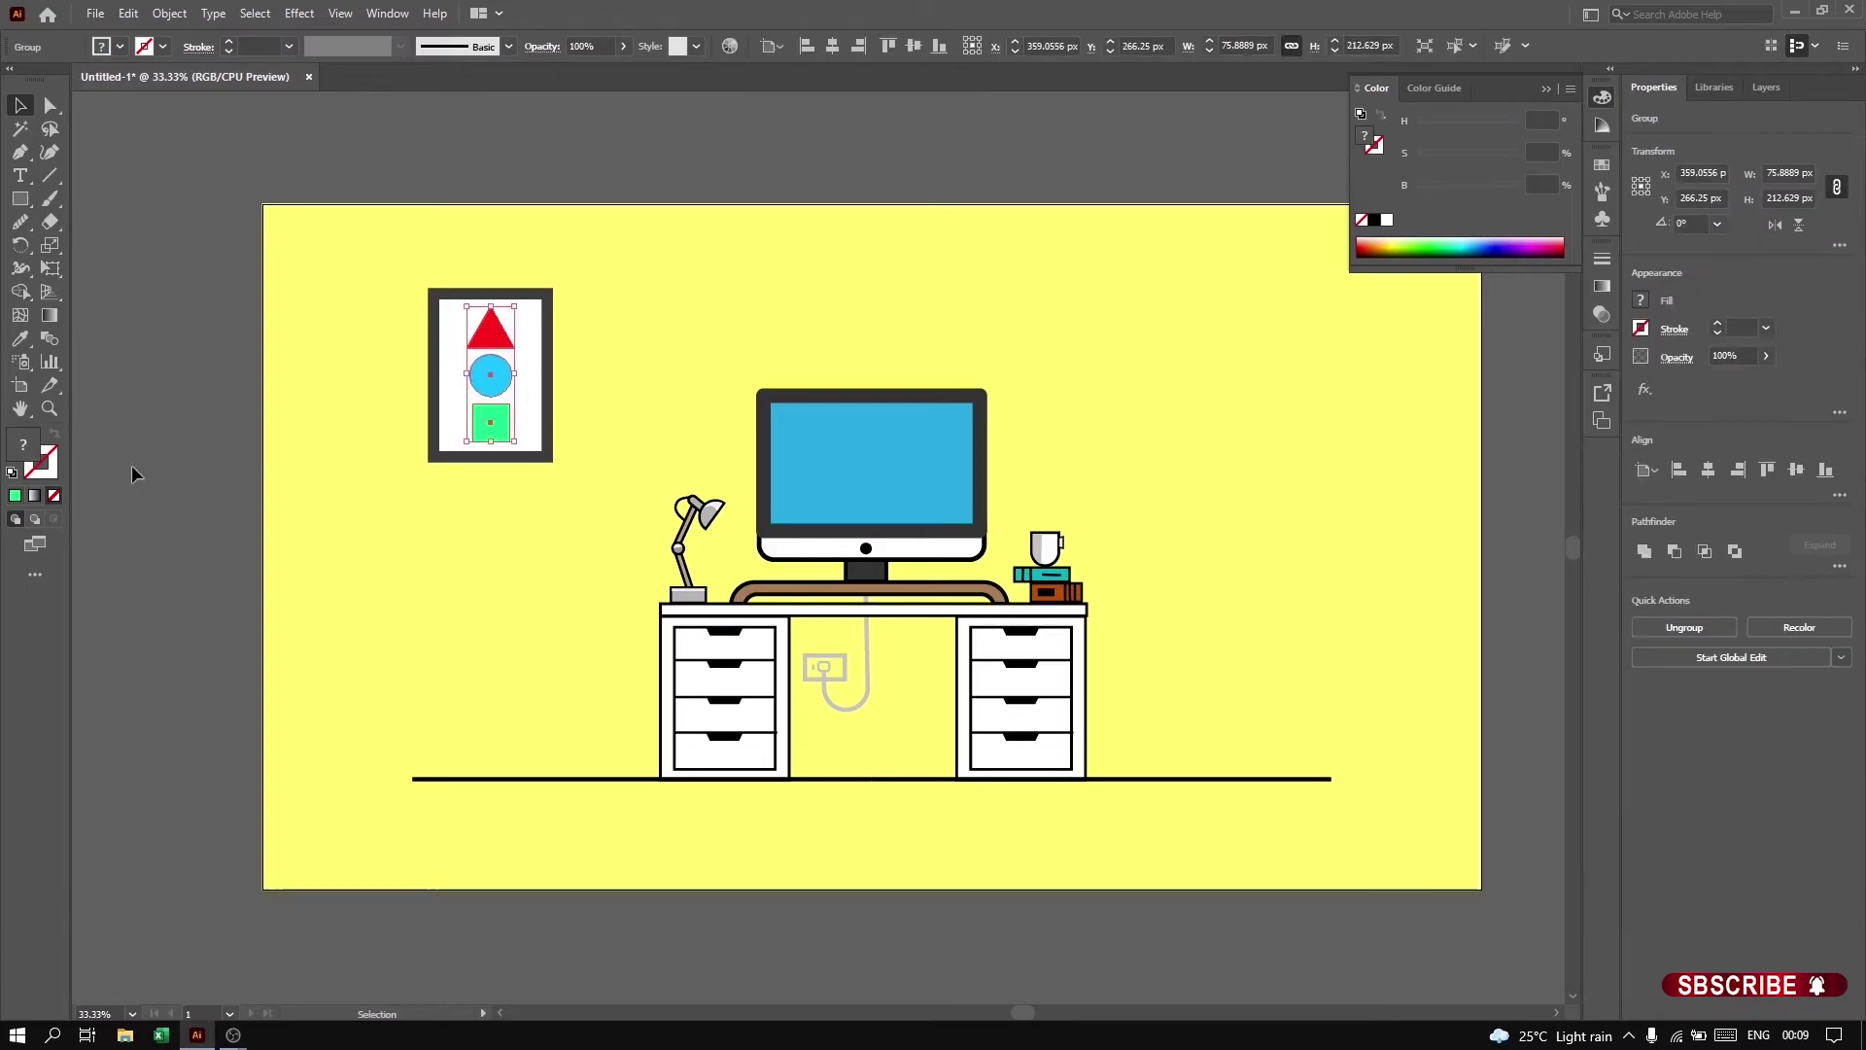
{"action": "left_click", "coordinate": [410, 180]}
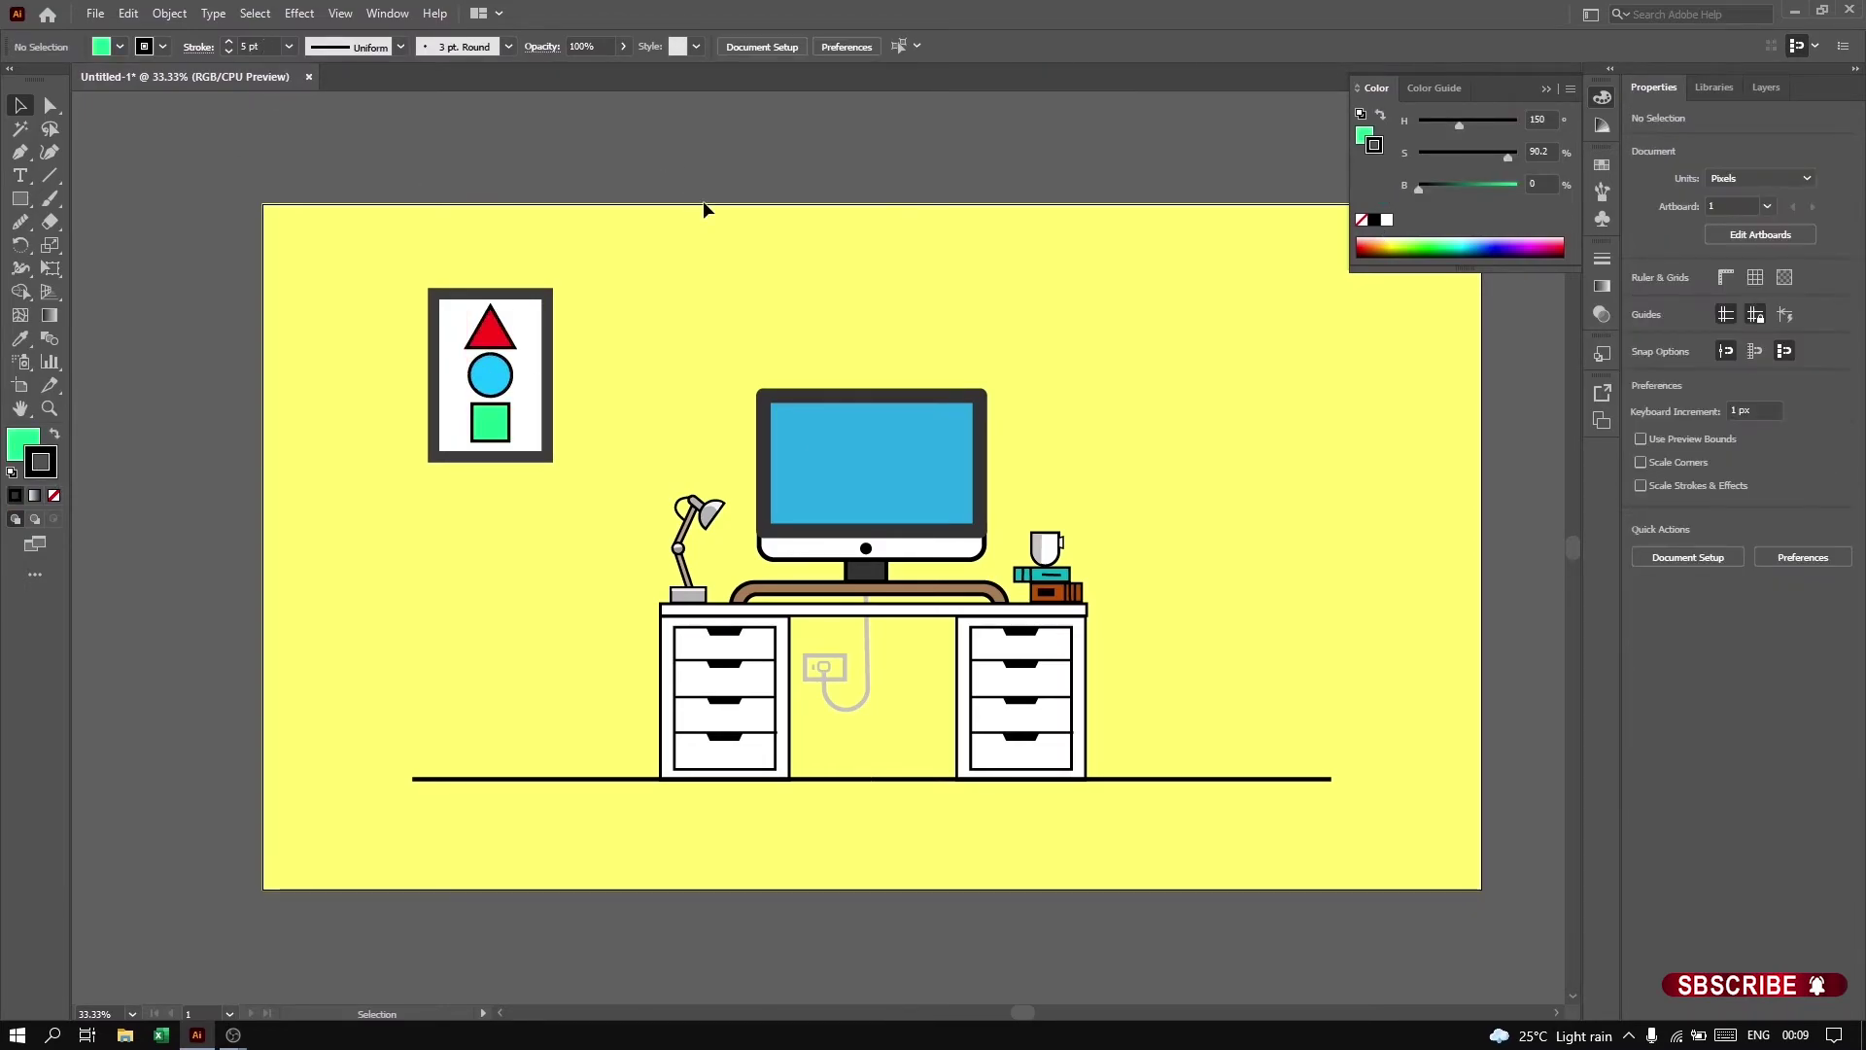
Step: Sample the desk's brown and draw a thin brown shelf at upper right
{"action": "key", "text": "i"}
{"action": "left_click", "coordinate": [788, 585]}
{"action": "key", "text": "m"}
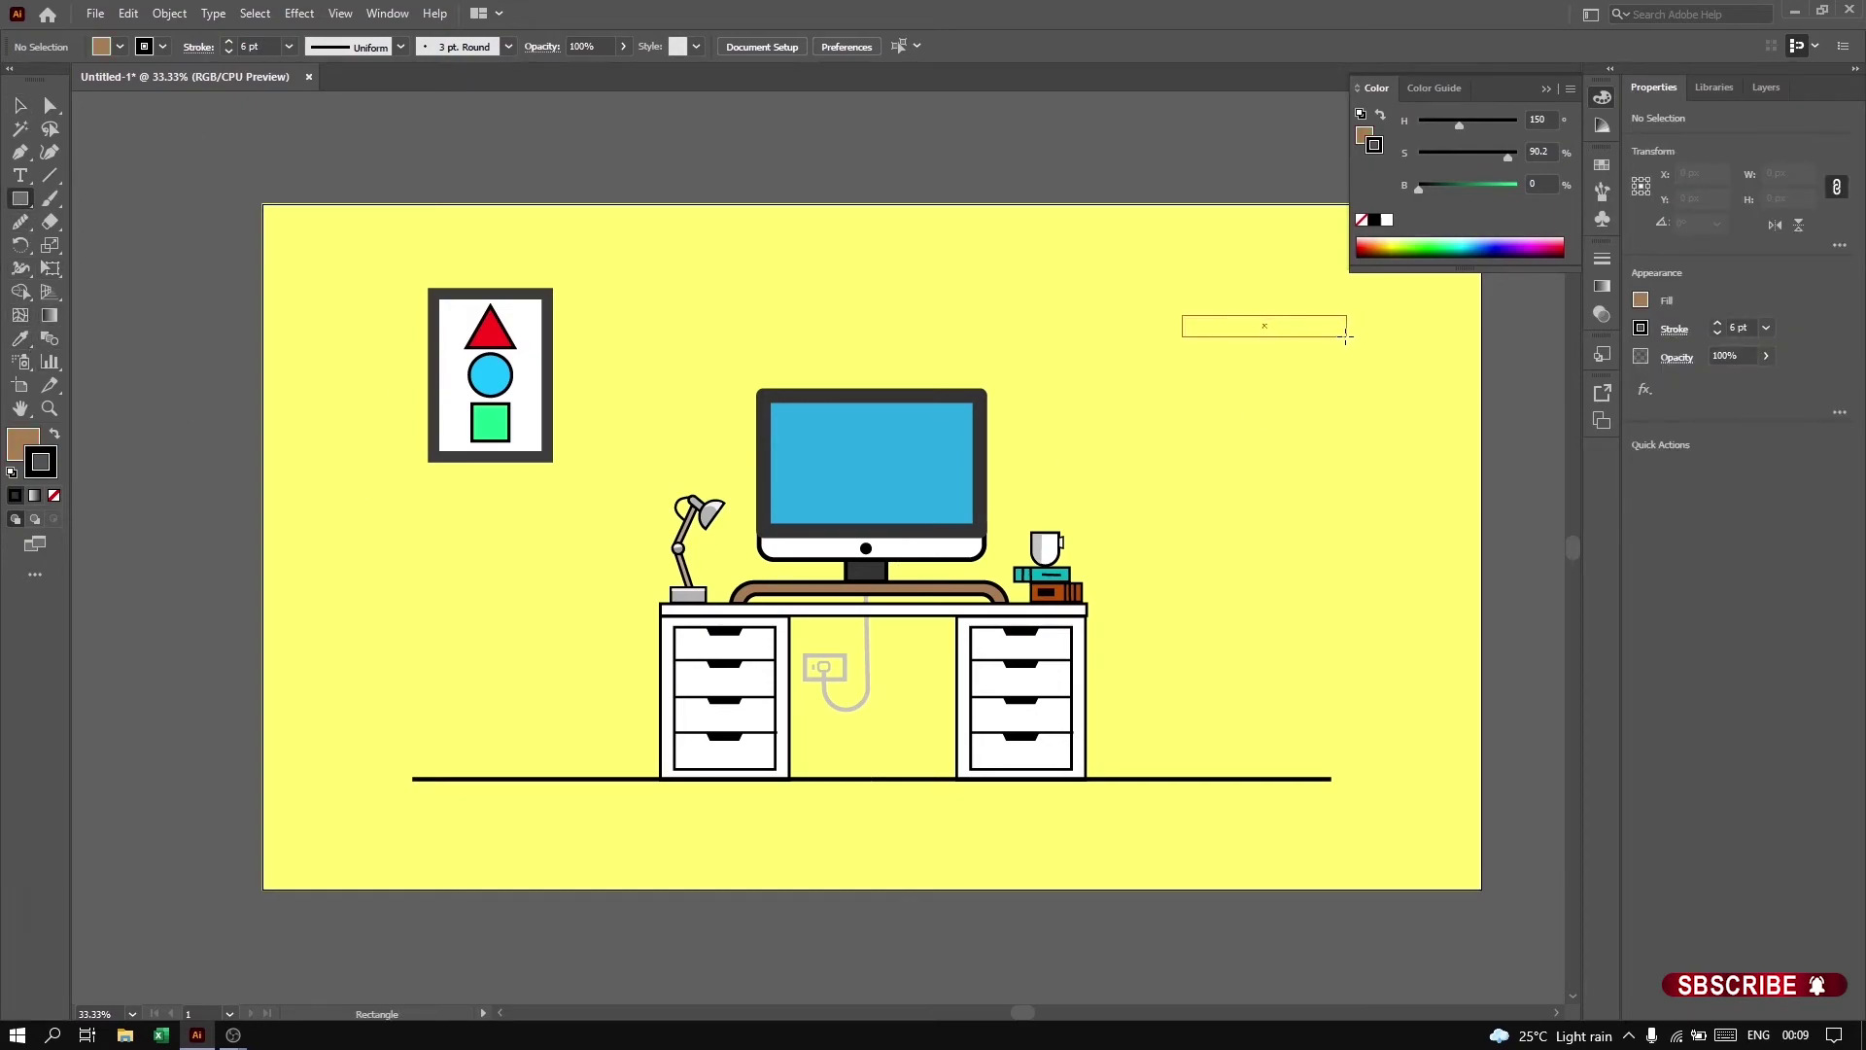
{"action": "key", "text": "v"}
{"action": "mouse_move", "coordinate": [1347, 337]}
{"action": "left_mouse_down"}
{"action": "mouse_move", "coordinate": [1264, 328]}
{"action": "mouse_move", "coordinate": [1270, 377]}
{"action": "mouse_move", "coordinate": [1235, 395]}
{"action": "mouse_move", "coordinate": [1087, 391]}
{"action": "left_mouse_up"}
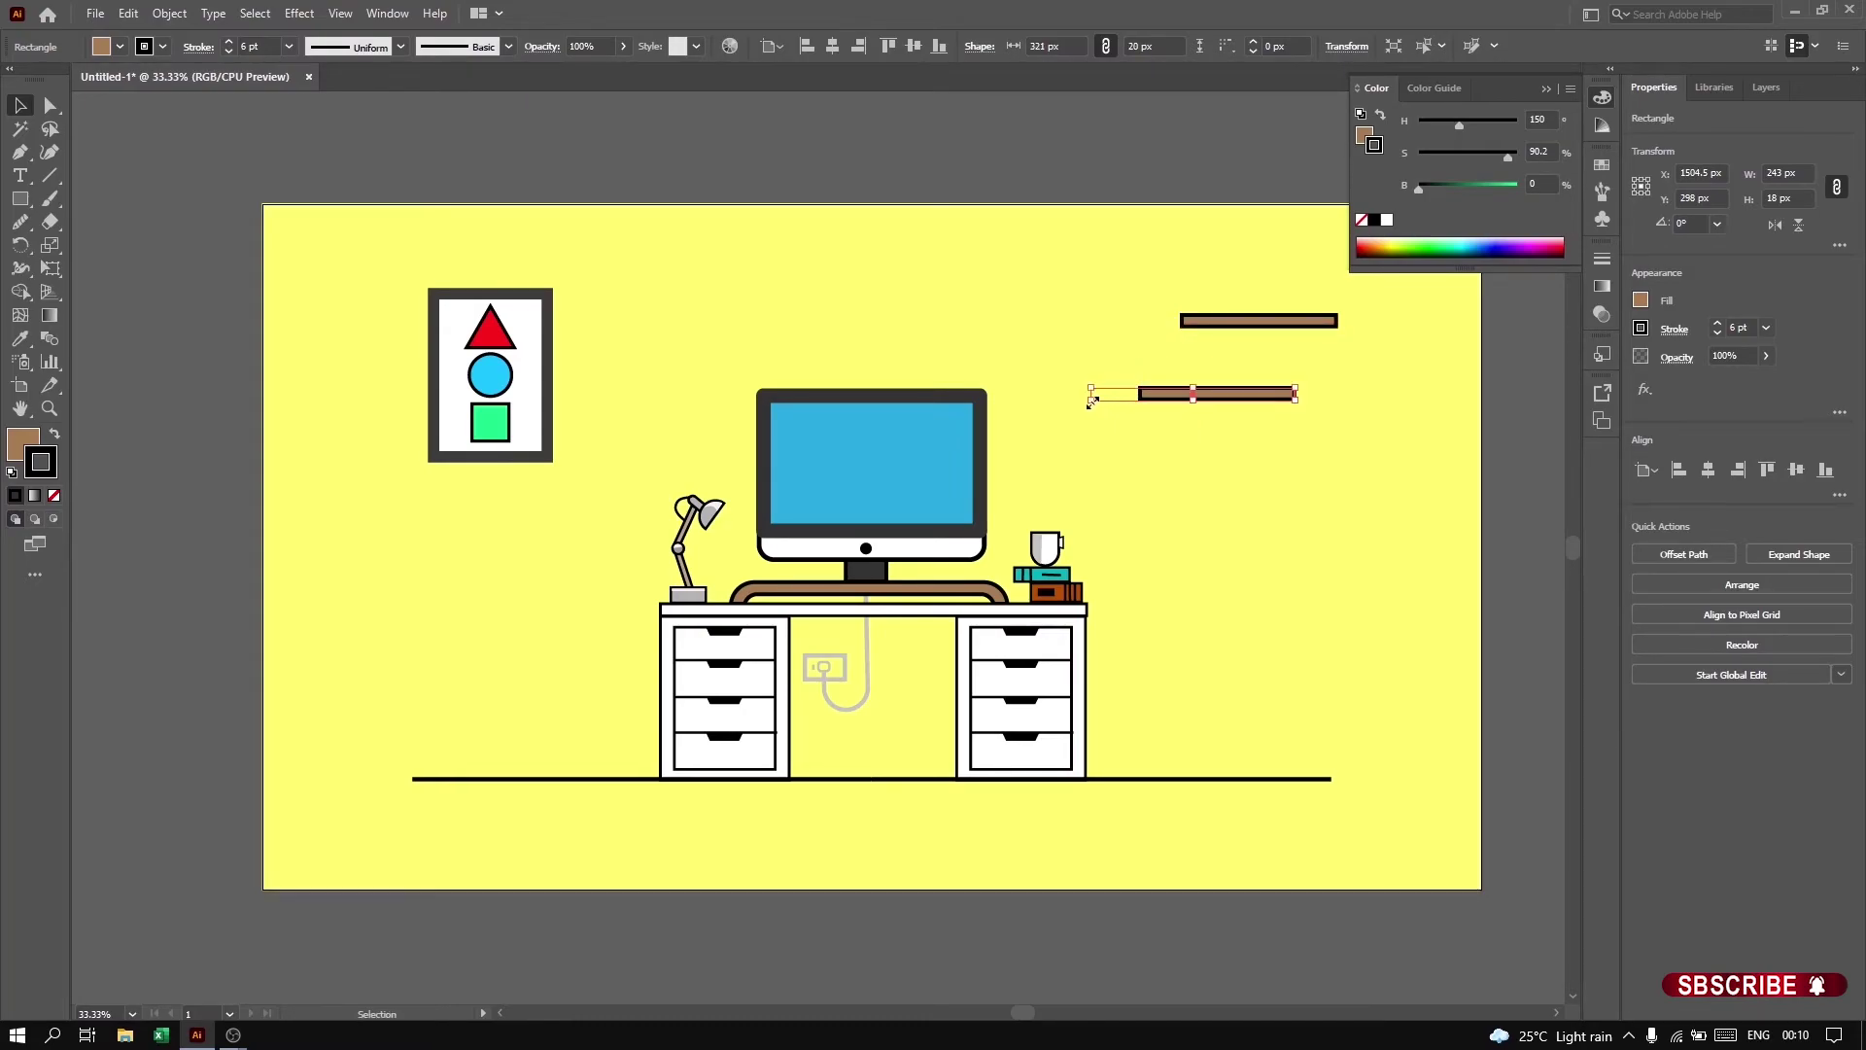
{"action": "left_click", "coordinate": [1192, 492]}
Step: Draw a white-filled circle above the top shelf with a rectangle covering its top
{"action": "key", "text": "l"}
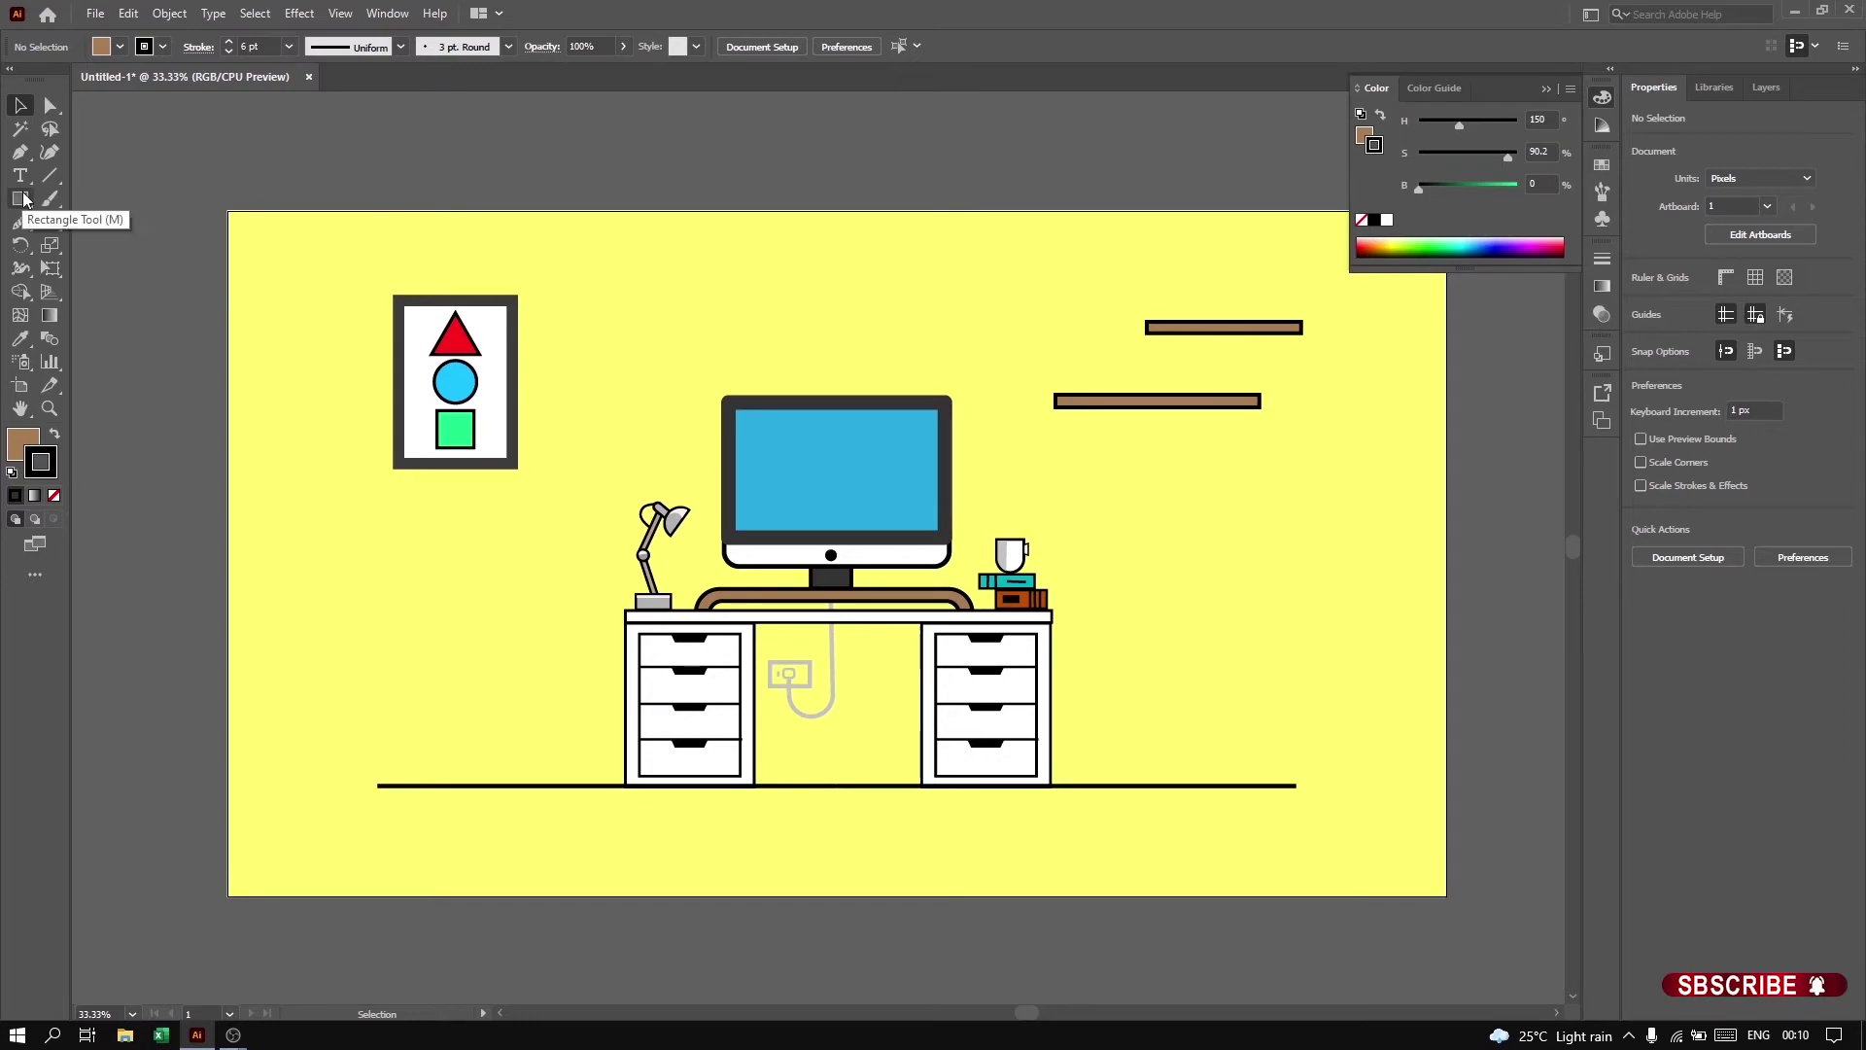
{"action": "left_click_drag", "start_coordinate": [1205, 314], "coordinate": [1206, 317]}
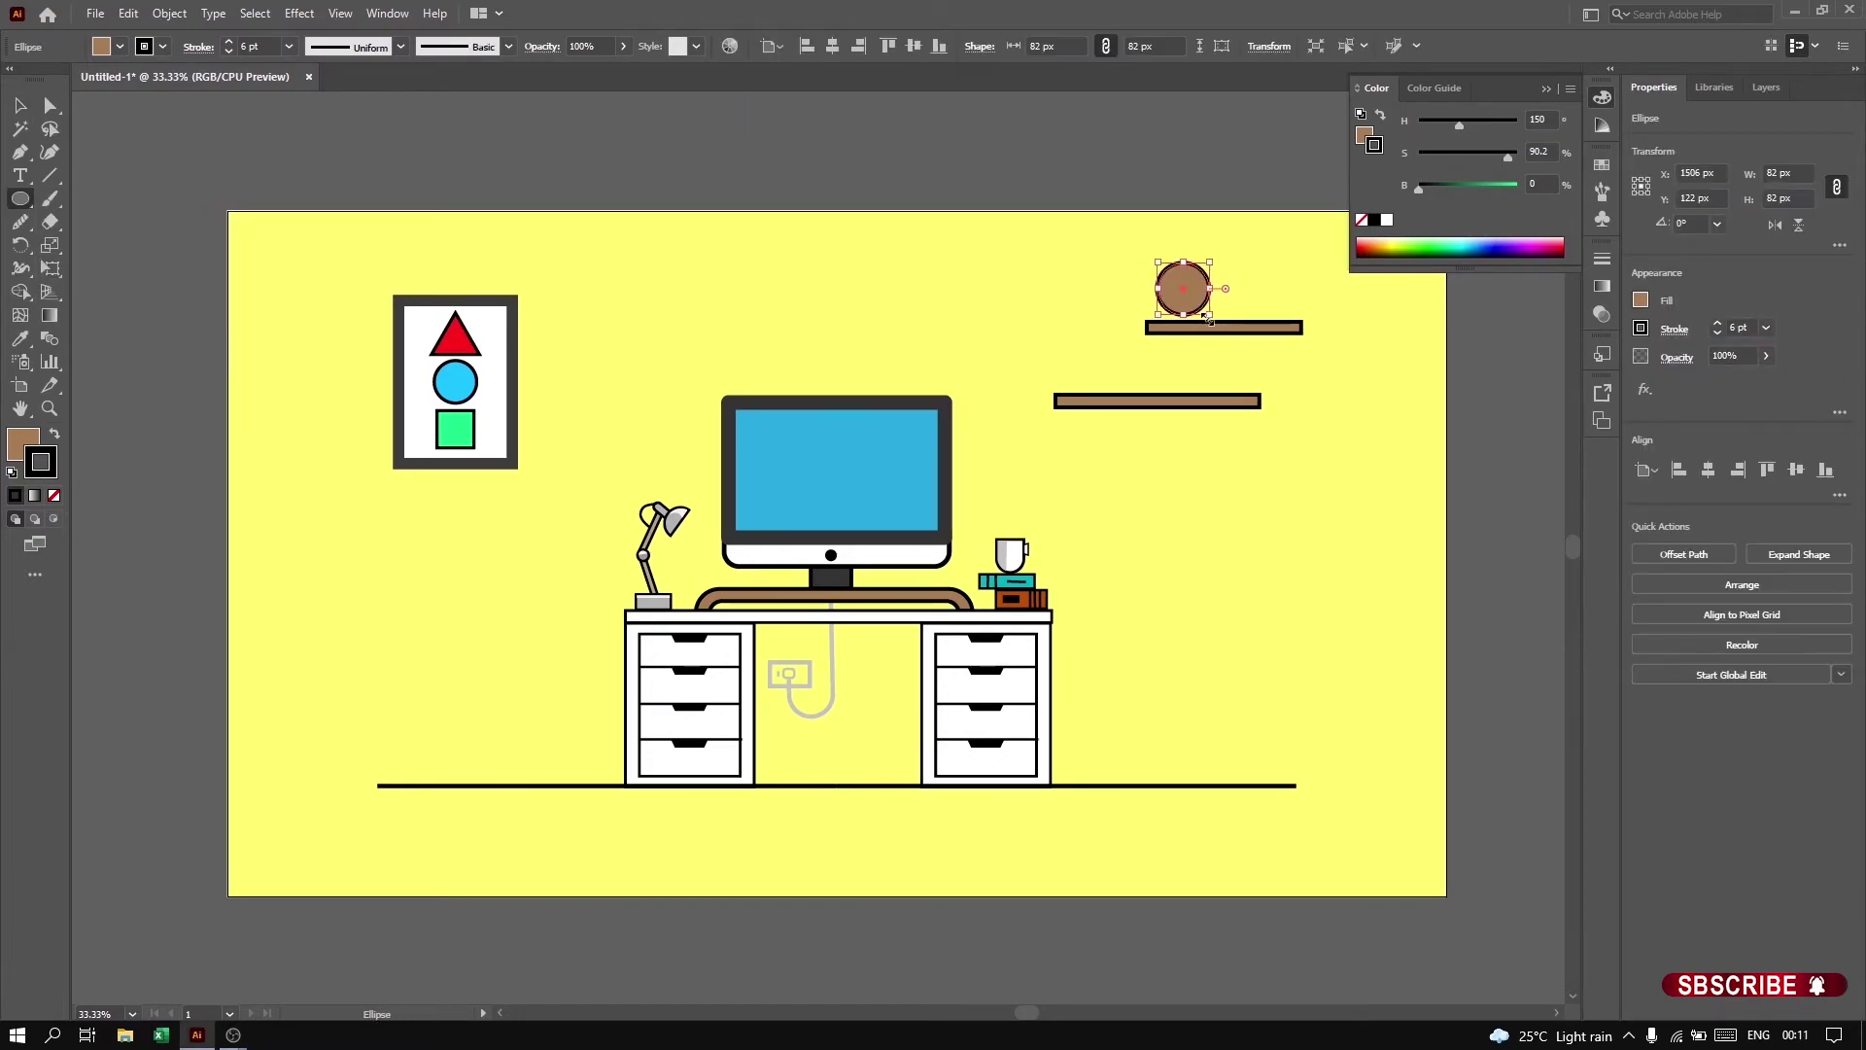
{"action": "left_click", "coordinate": [20, 339]}
{"action": "left_click", "coordinate": [438, 418]}
{"action": "scroll", "coordinate": [266, 45], "scroll_direction": "up", "scroll_amount": 2}
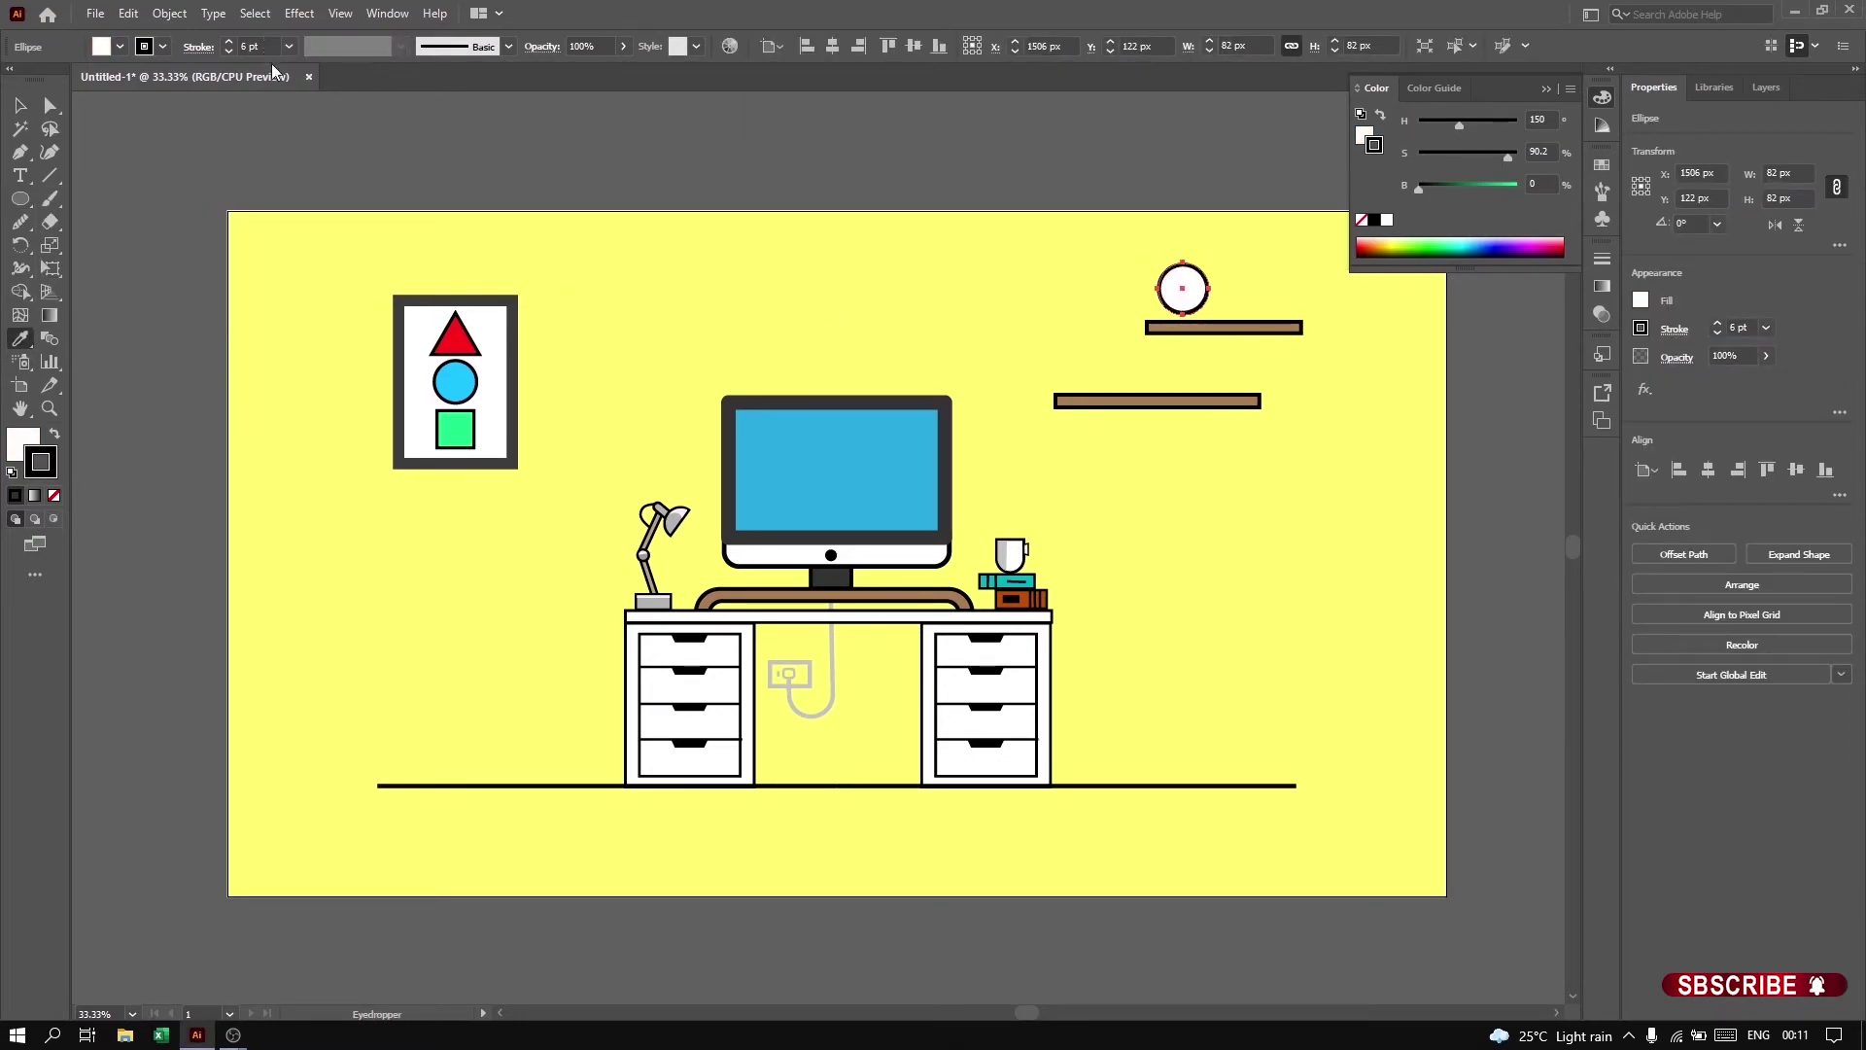
{"action": "left_click_drag", "start_coordinate": [20, 198], "coordinate": [68, 204]}
{"action": "left_click_drag", "start_coordinate": [1234, 275], "coordinate": [1235, 274]}
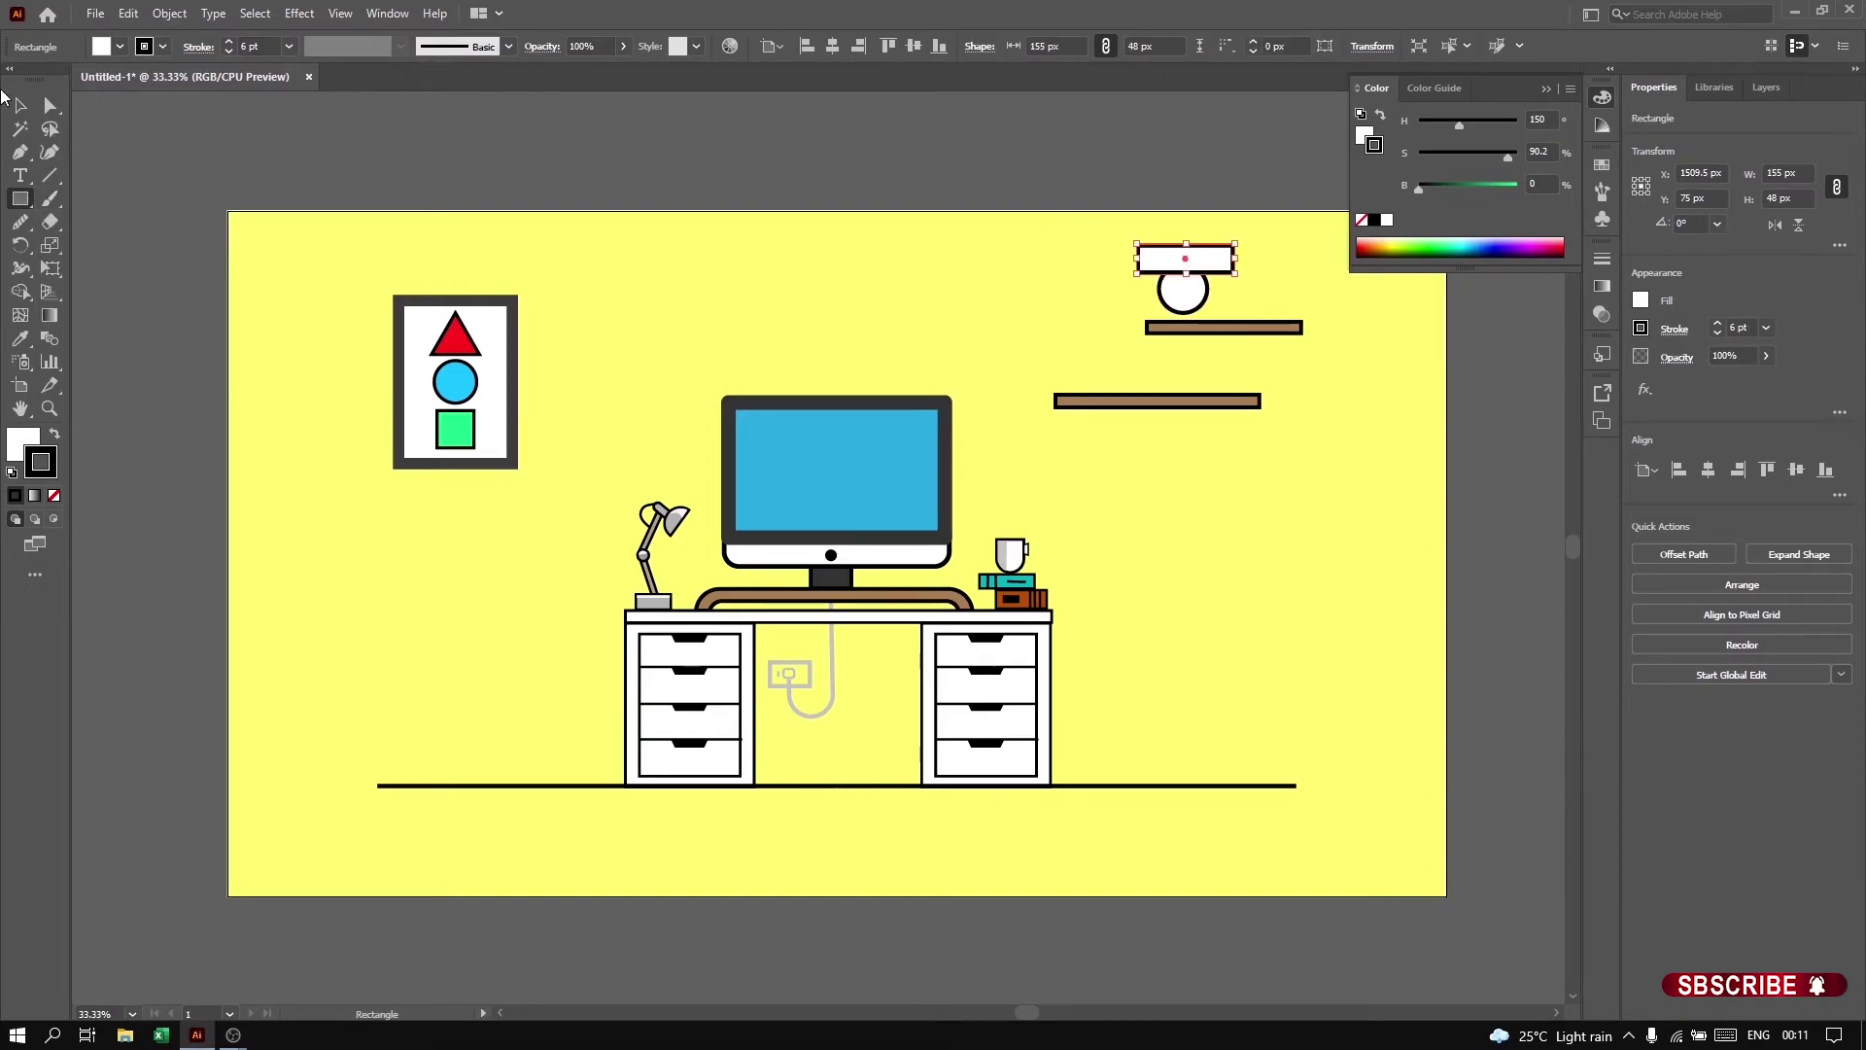
Step: Trim off the rectangle with Shape Builder to leave a cup-shaped pot, and adjust its stacking order
{"action": "key", "text": "v"}
{"action": "left_click_drag", "start_coordinate": [1133, 222], "coordinate": [1222, 315]}
{"action": "key", "text": "shift+m"}
{"action": "left_click", "coordinate": [1188, 264], "text": "alt"}
{"action": "key", "text": "v"}
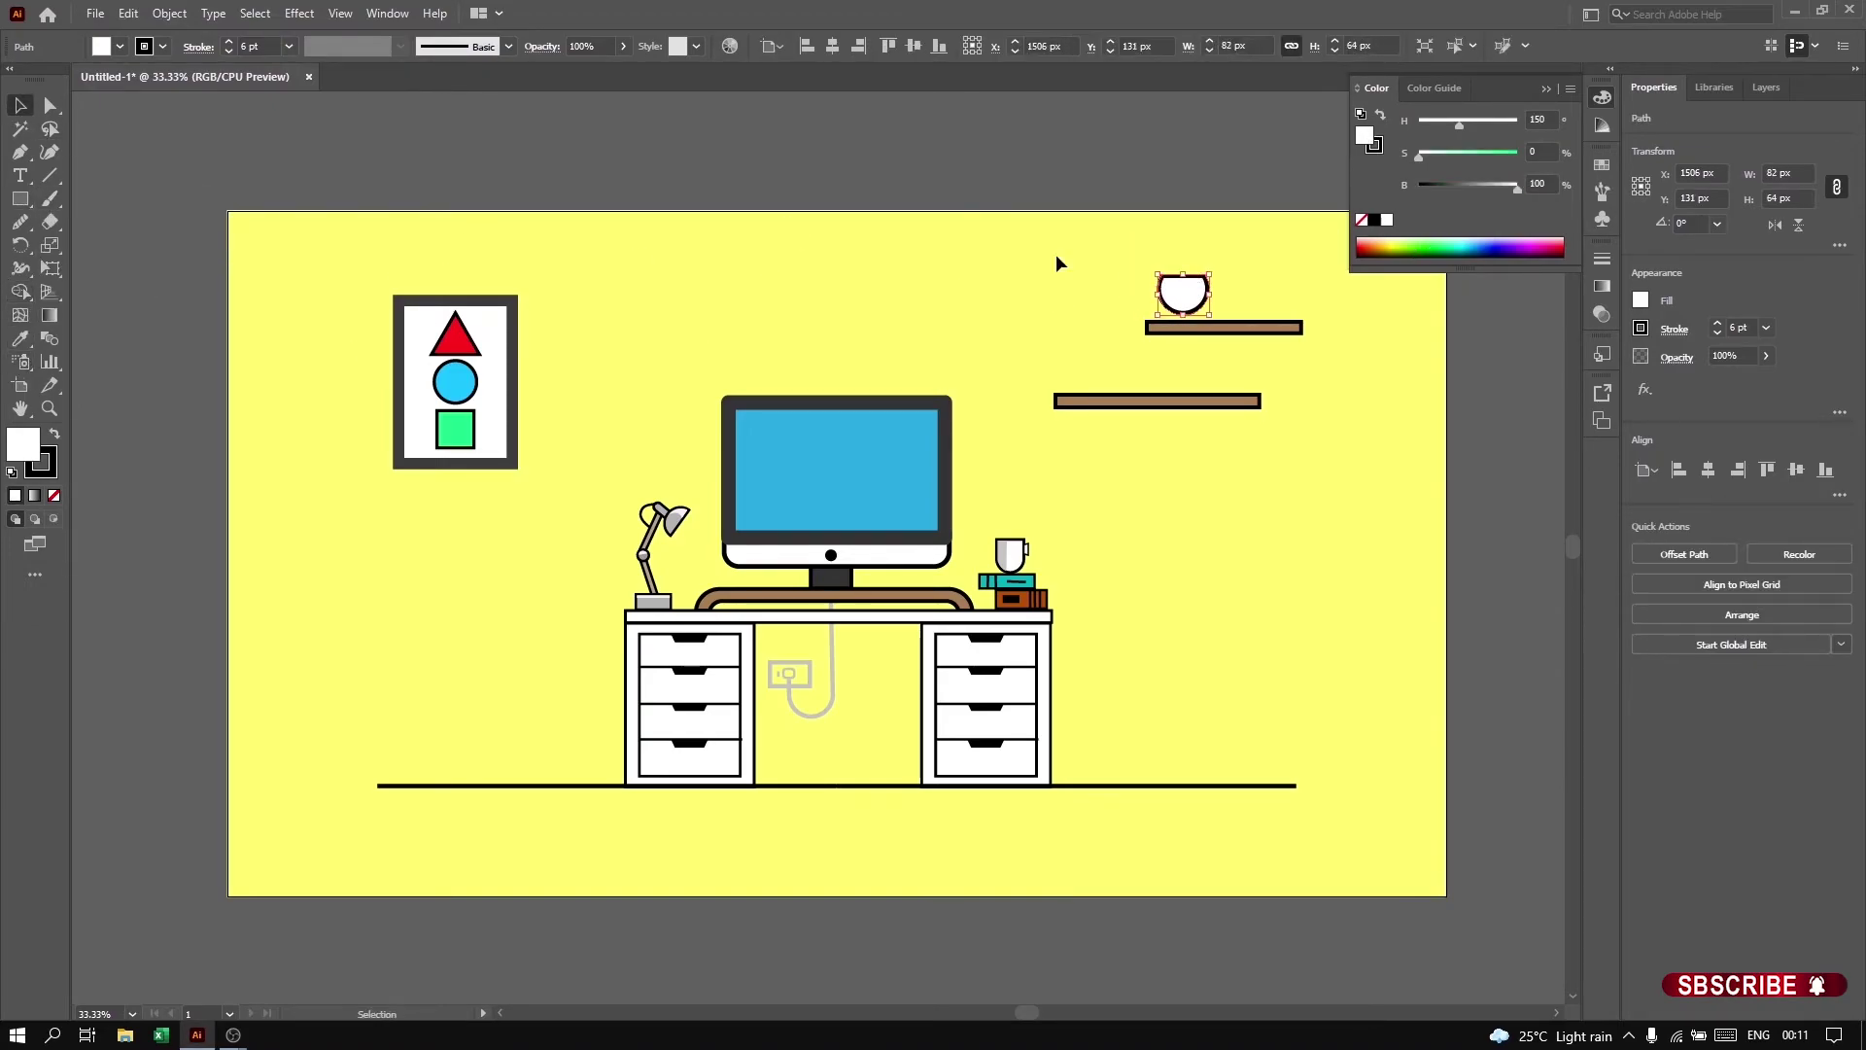
{"action": "right_click", "coordinate": [1196, 302]}
{"action": "left_click", "coordinate": [1448, 649]}
{"action": "left_click", "coordinate": [1392, 644]}
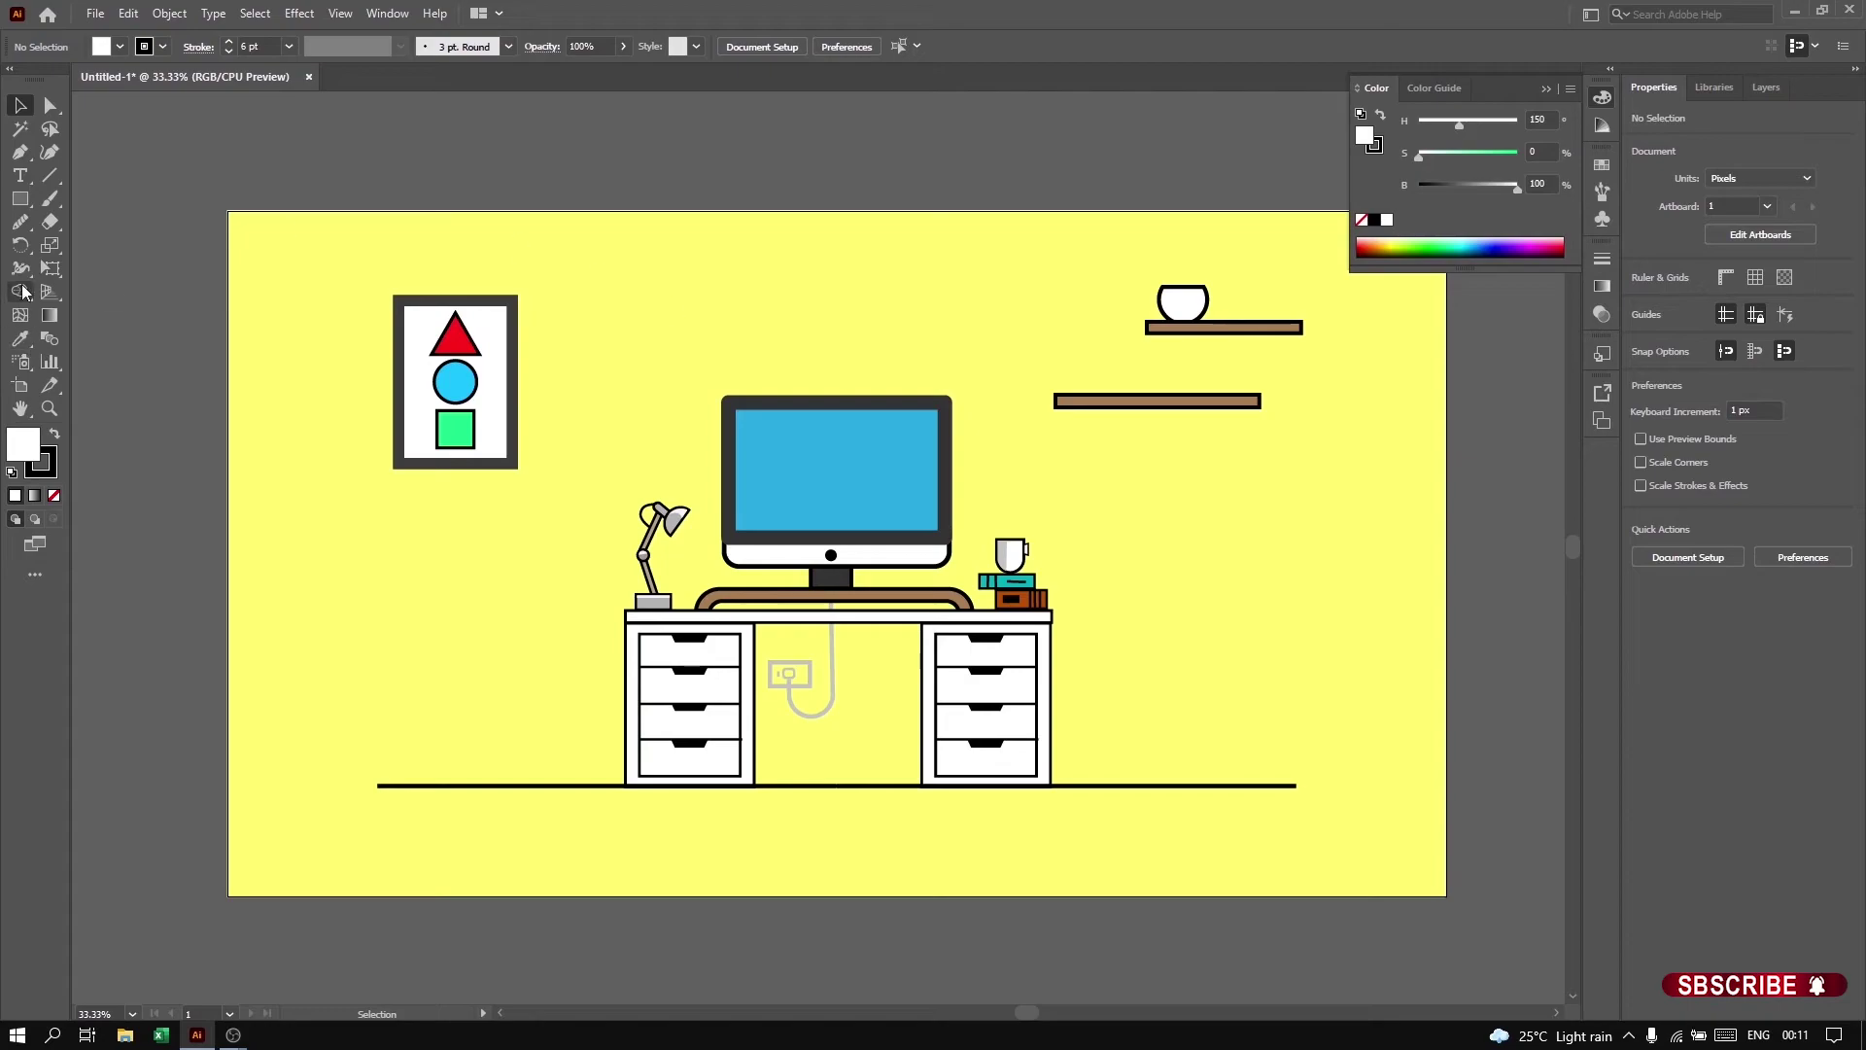
Step: Draw a small circle on the wall and give it the green square's colour
{"action": "right_click", "coordinate": [19, 198]}
{"action": "left_click", "coordinate": [97, 246]}
{"action": "left_click_drag", "start_coordinate": [638, 282], "coordinate": [686, 330]}
{"action": "key", "text": "i"}
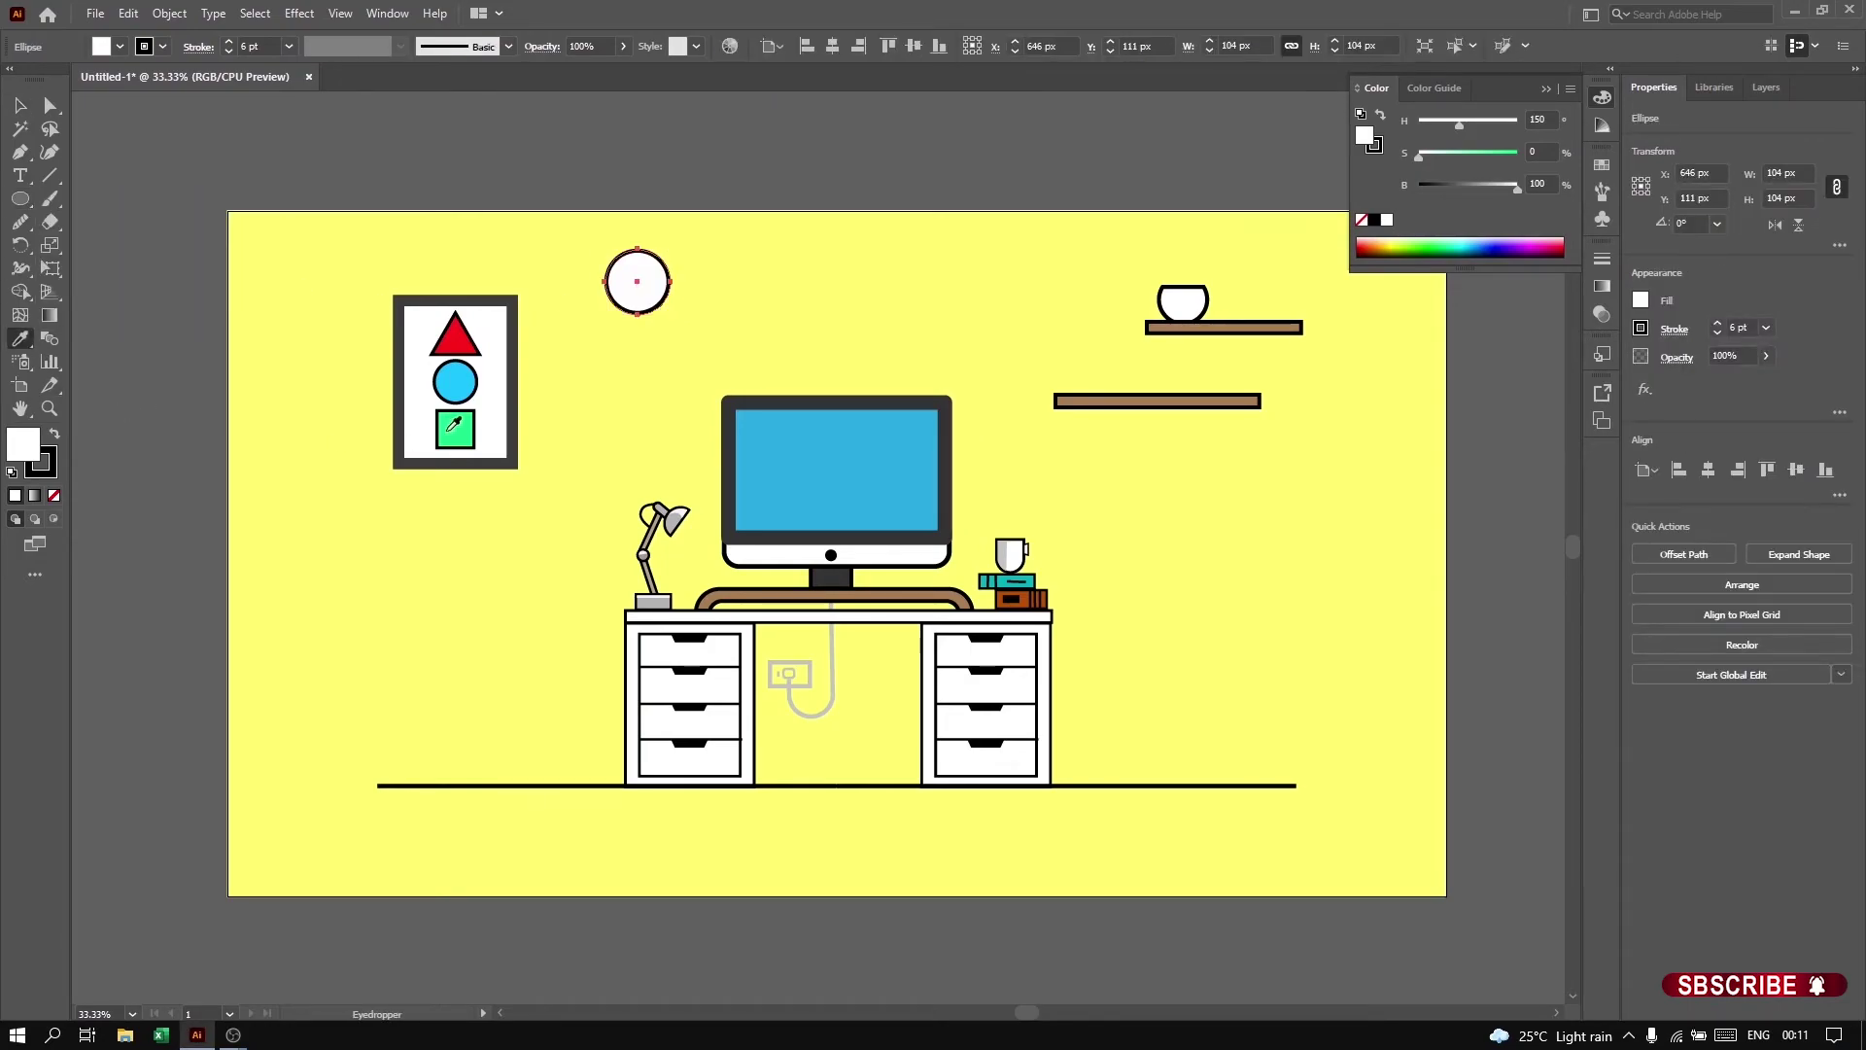
{"action": "left_click", "coordinate": [449, 429]}
Step: Make the green circle a pointed leaf, narrow it, and place it on the pot
{"action": "right_click", "coordinate": [20, 151]}
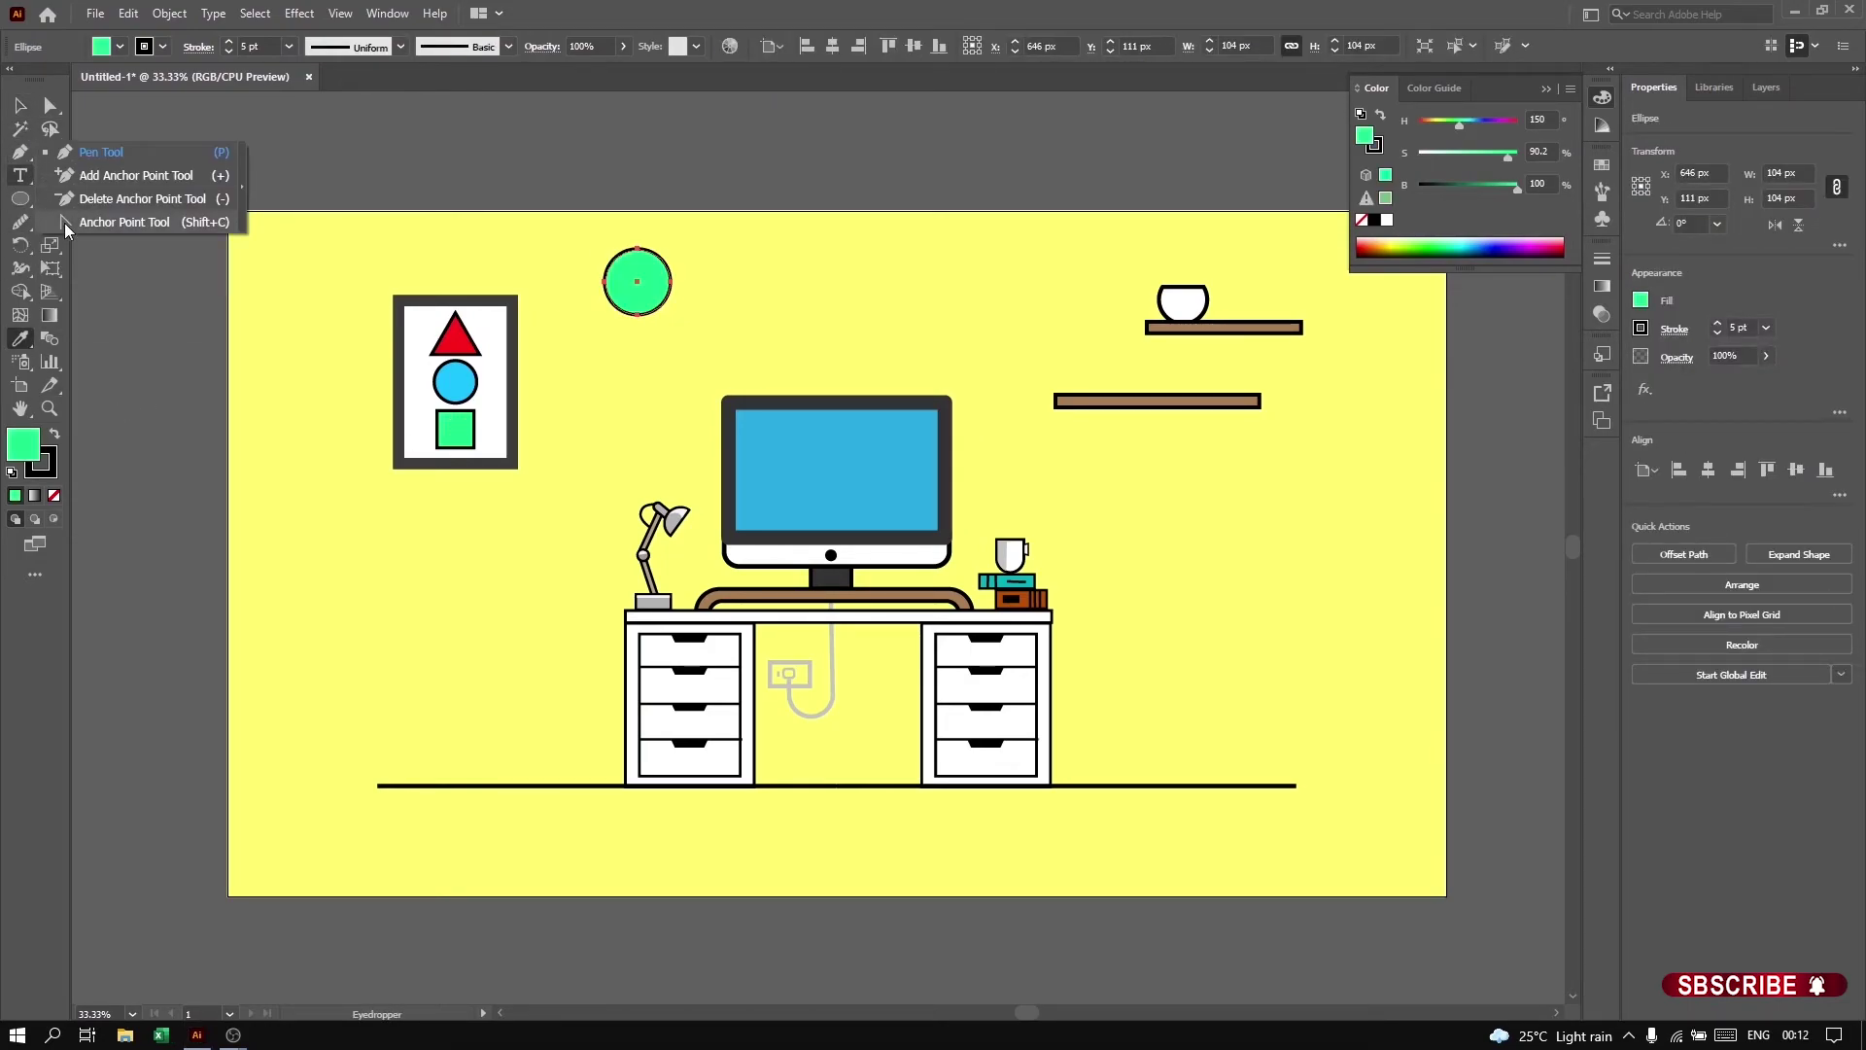
{"action": "left_click", "coordinate": [97, 220]}
{"action": "left_click", "coordinate": [638, 314]}
{"action": "key", "text": "v"}
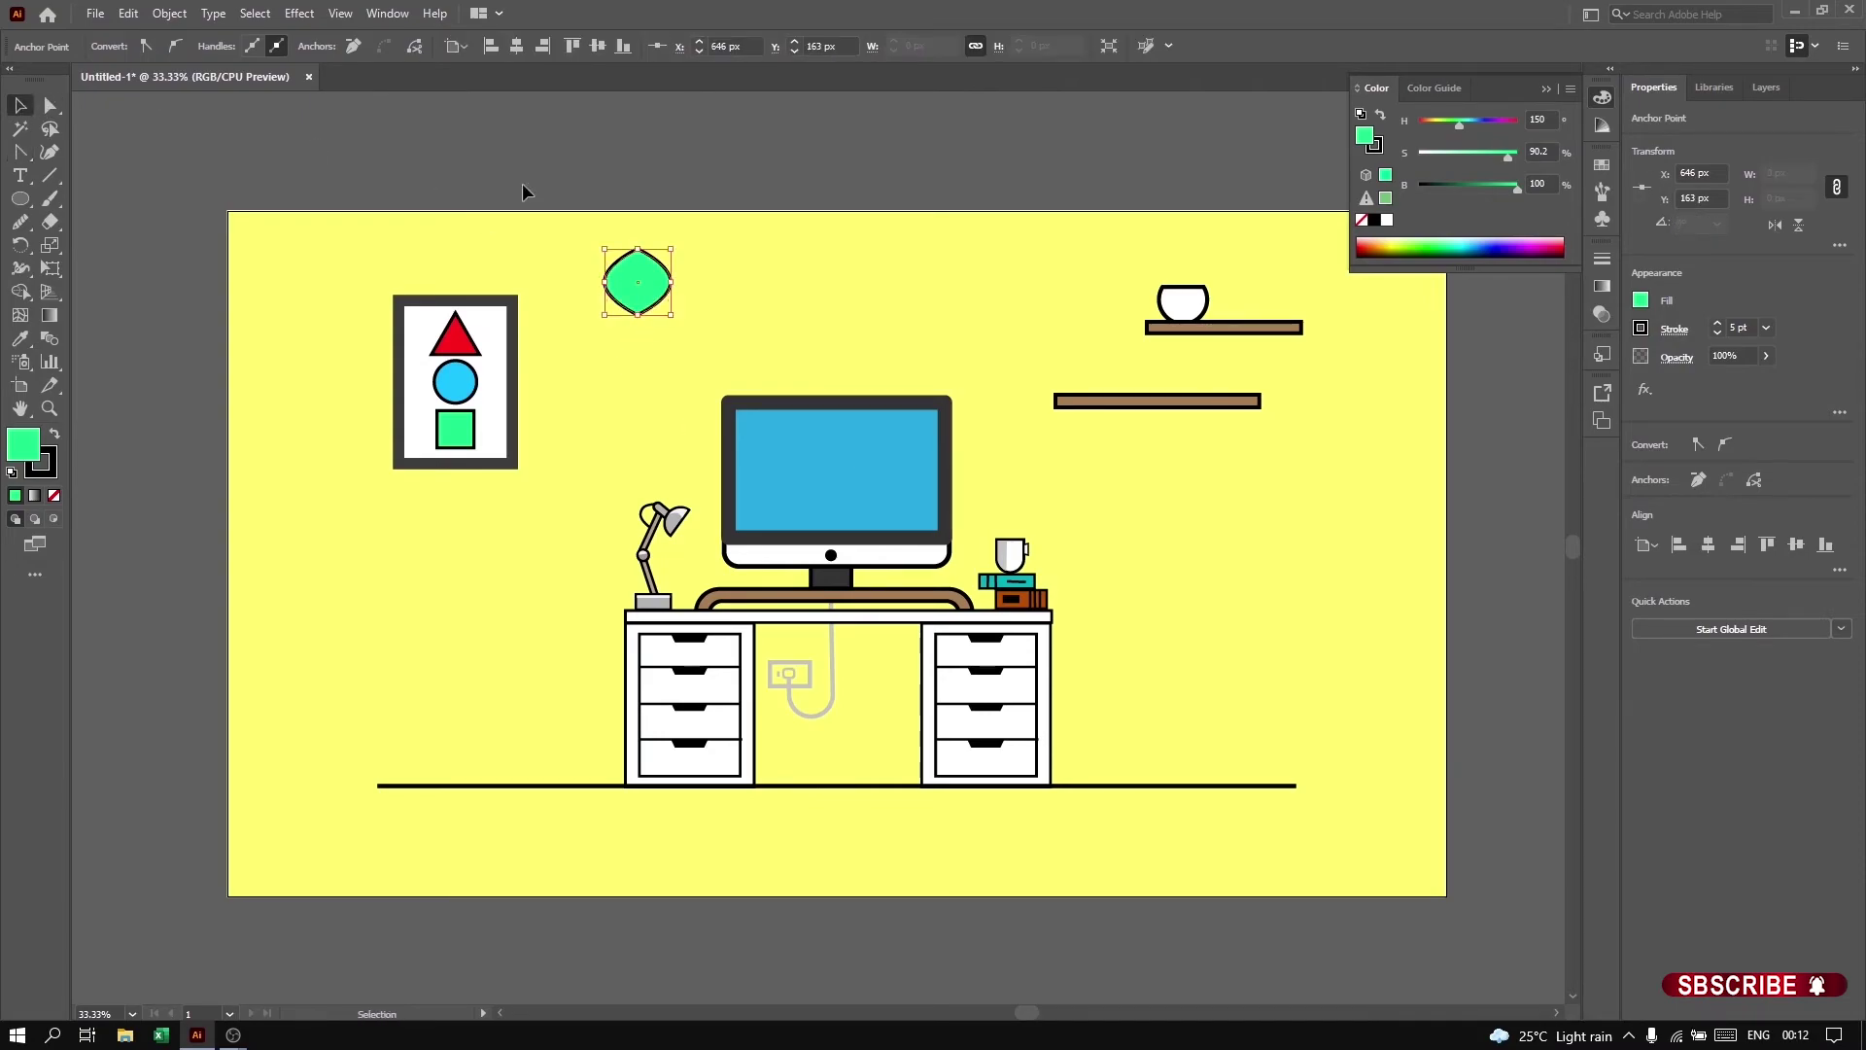
{"action": "mouse_move", "coordinate": [637, 277]}
{"action": "left_mouse_down"}
{"action": "mouse_move", "coordinate": [633, 251]}
{"action": "mouse_move", "coordinate": [589, 308]}
{"action": "mouse_move", "coordinate": [1123, 261]}
{"action": "left_mouse_up"}
{"action": "left_click", "coordinate": [1233, 325]}
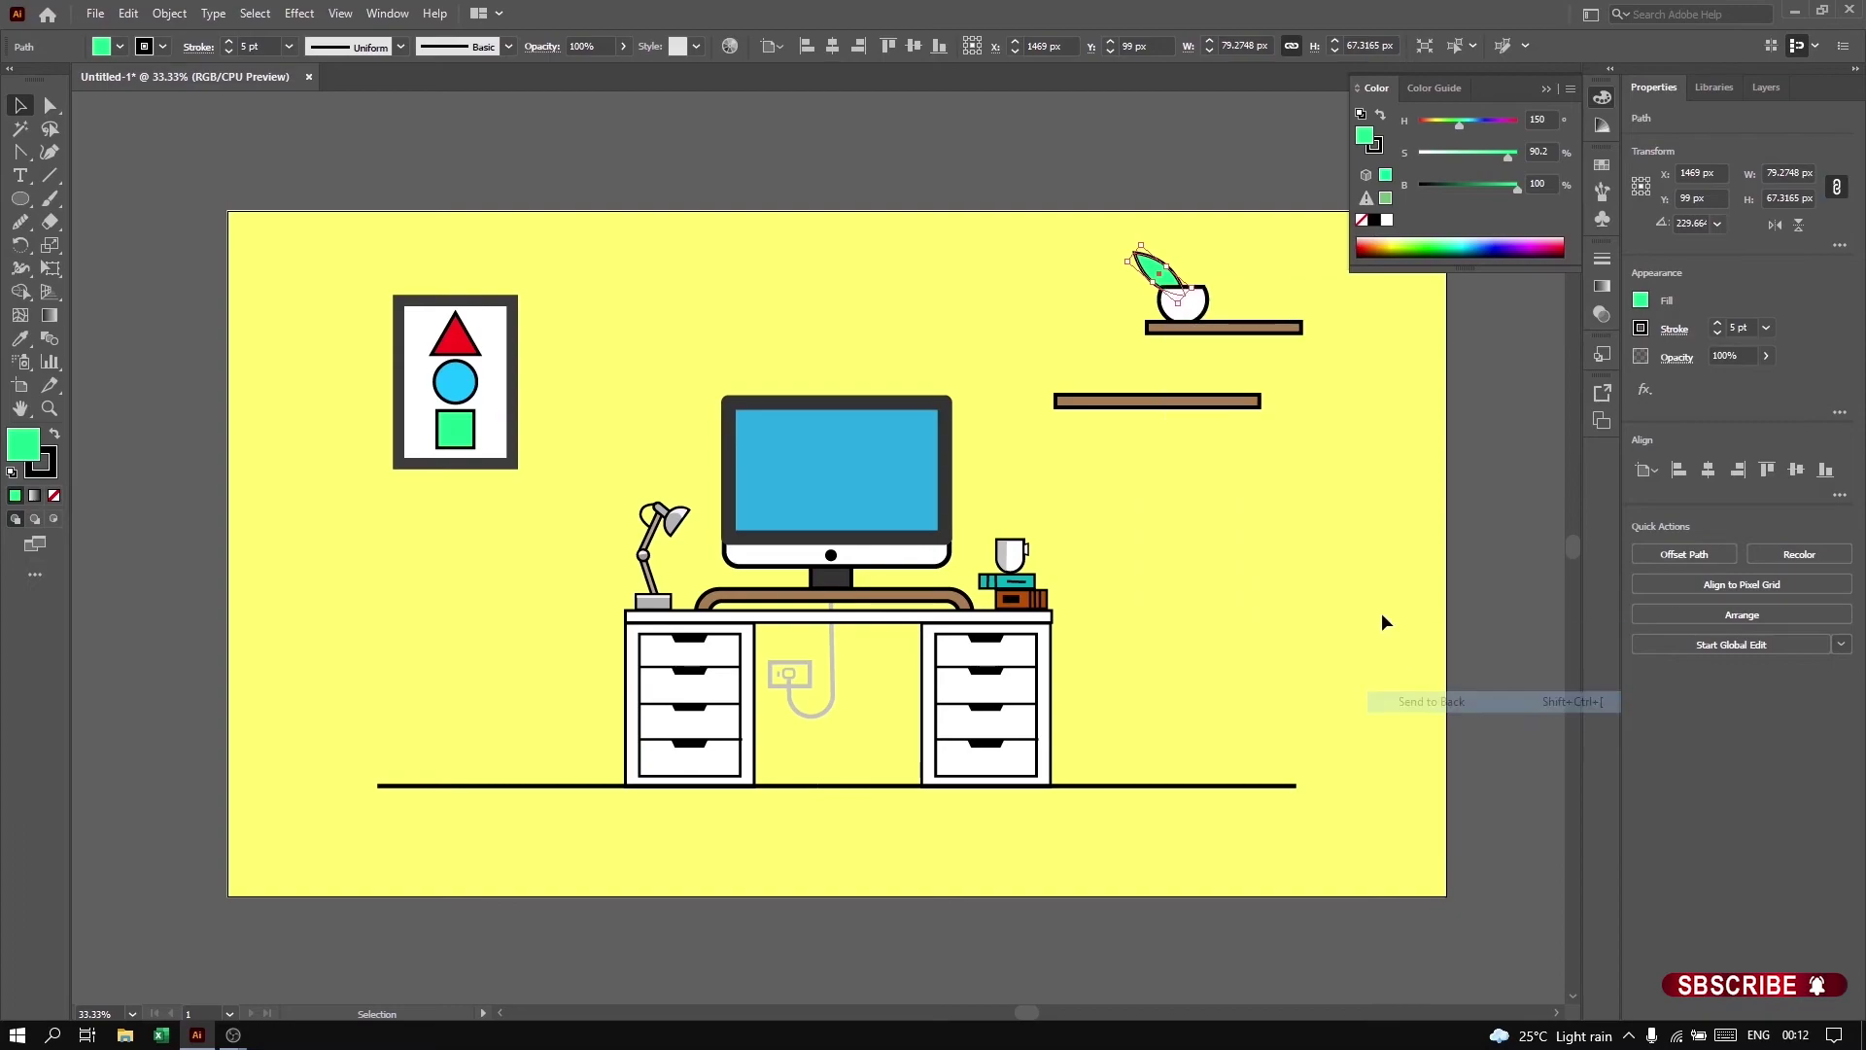
{"action": "left_click", "coordinate": [1383, 620]}
{"action": "left_click", "coordinate": [1157, 263]}
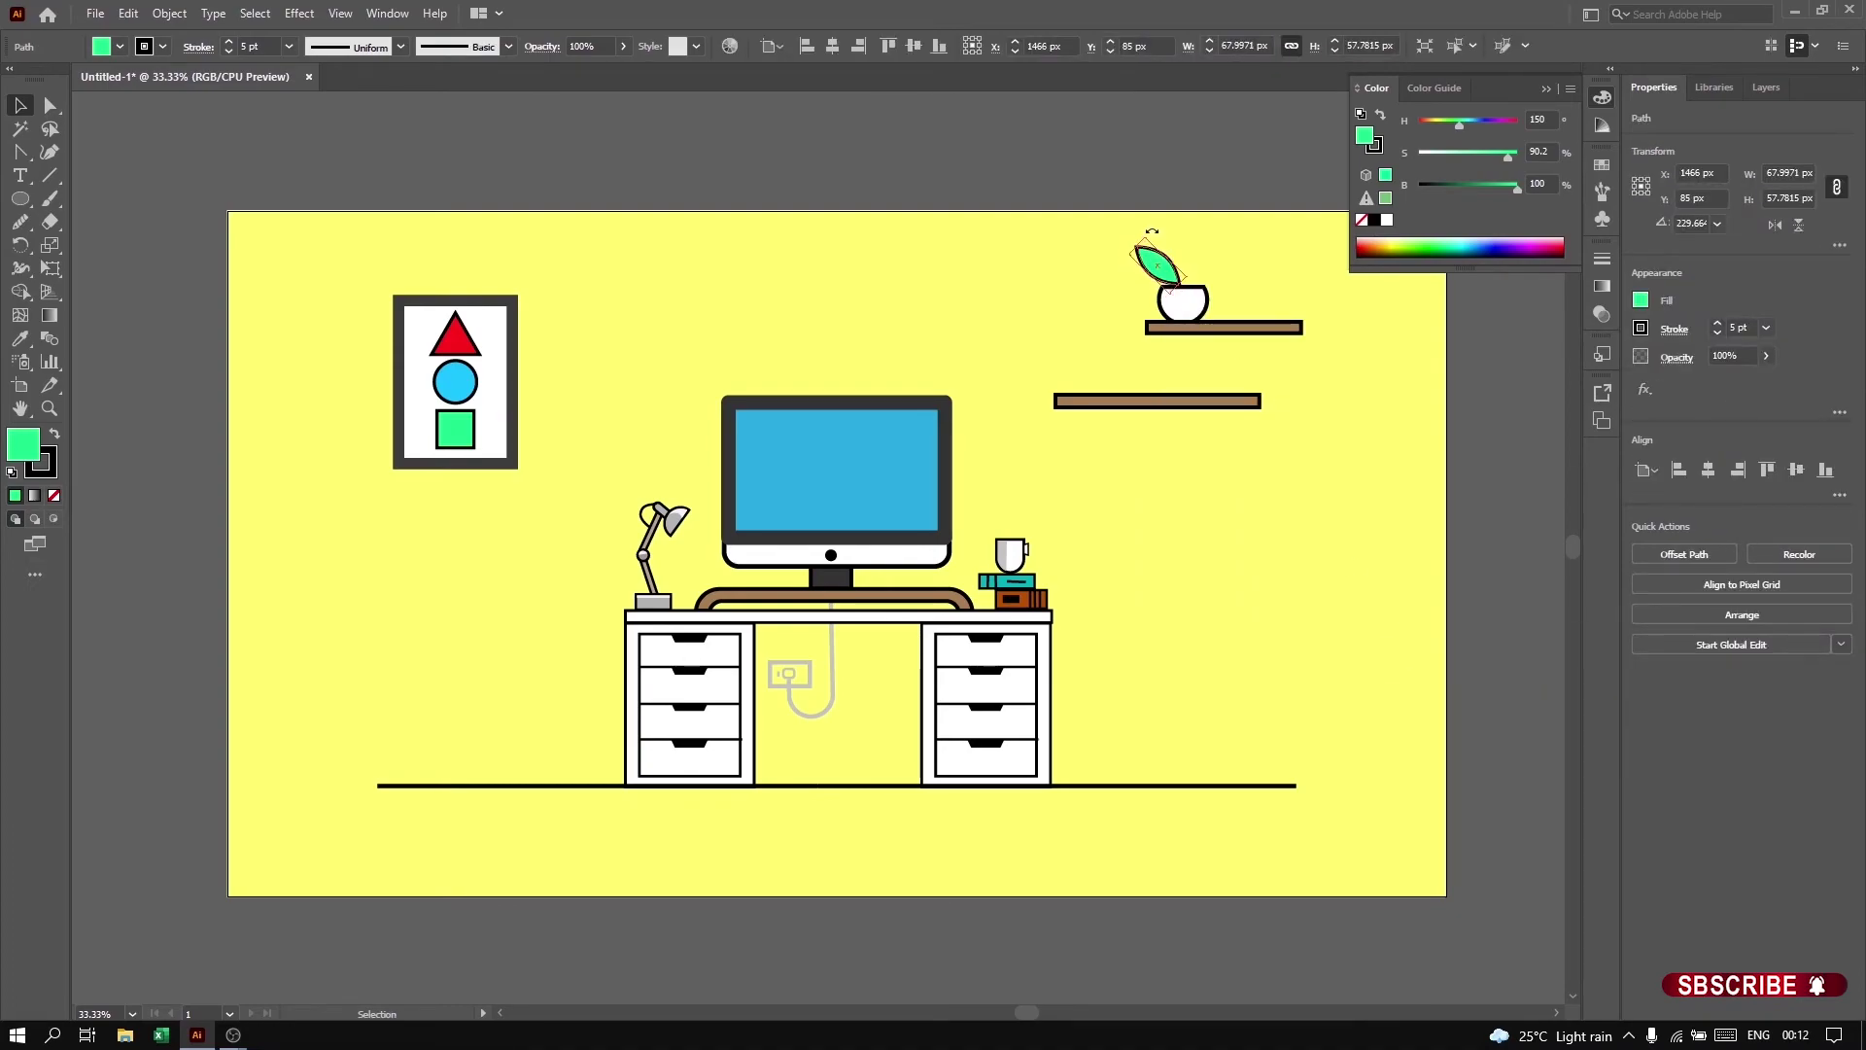
Step: Duplicate and rotate the leaf into a three-leaf fan placed behind the pot
{"action": "key", "text": "ctrl+c"}
{"action": "key", "text": "ctrl+f"}
{"action": "mouse_move", "coordinate": [1151, 232]}
{"action": "left_mouse_down"}
{"action": "mouse_move", "coordinate": [1178, 227]}
{"action": "mouse_move", "coordinate": [1242, 282]}
{"action": "left_mouse_up"}
{"action": "key", "text": "ctrl+c"}
{"action": "key", "text": "ctrl+f"}
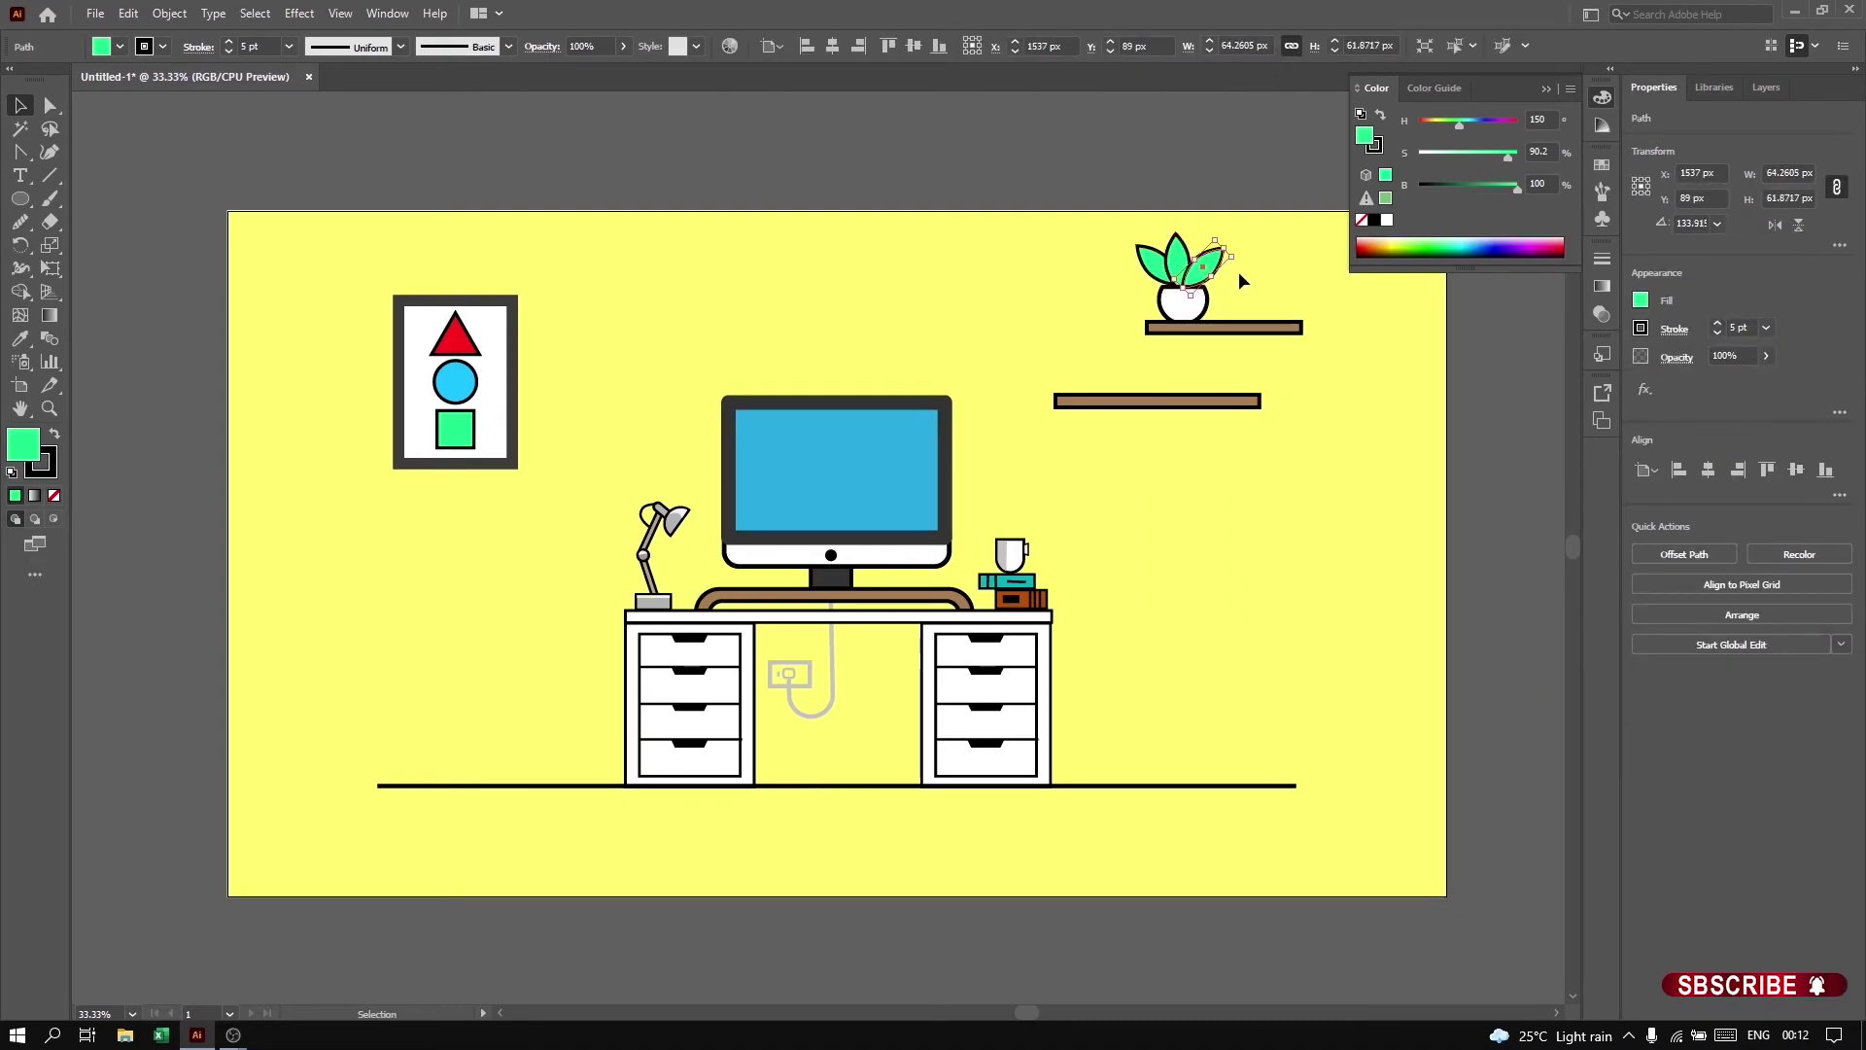
{"action": "right_click", "coordinate": [1176, 253]}
{"action": "left_click", "coordinate": [1396, 534]}
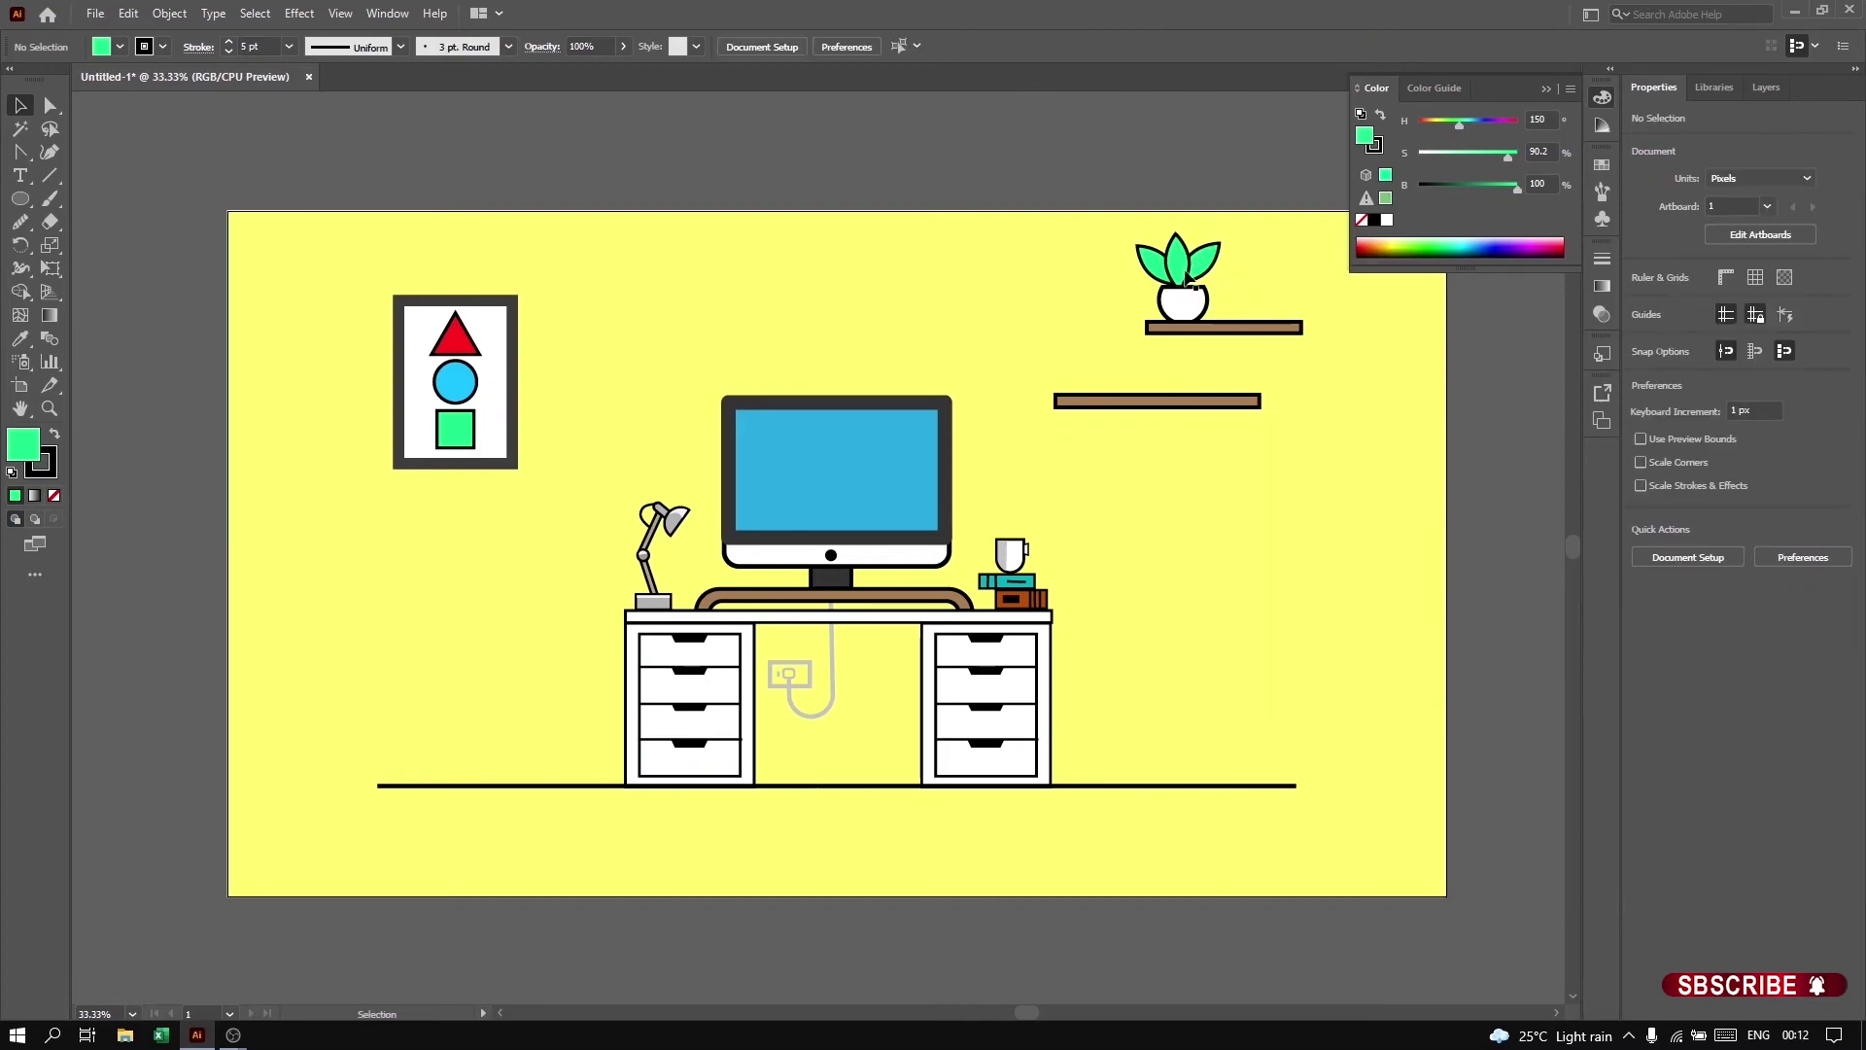
{"action": "left_click", "coordinate": [1205, 267]}
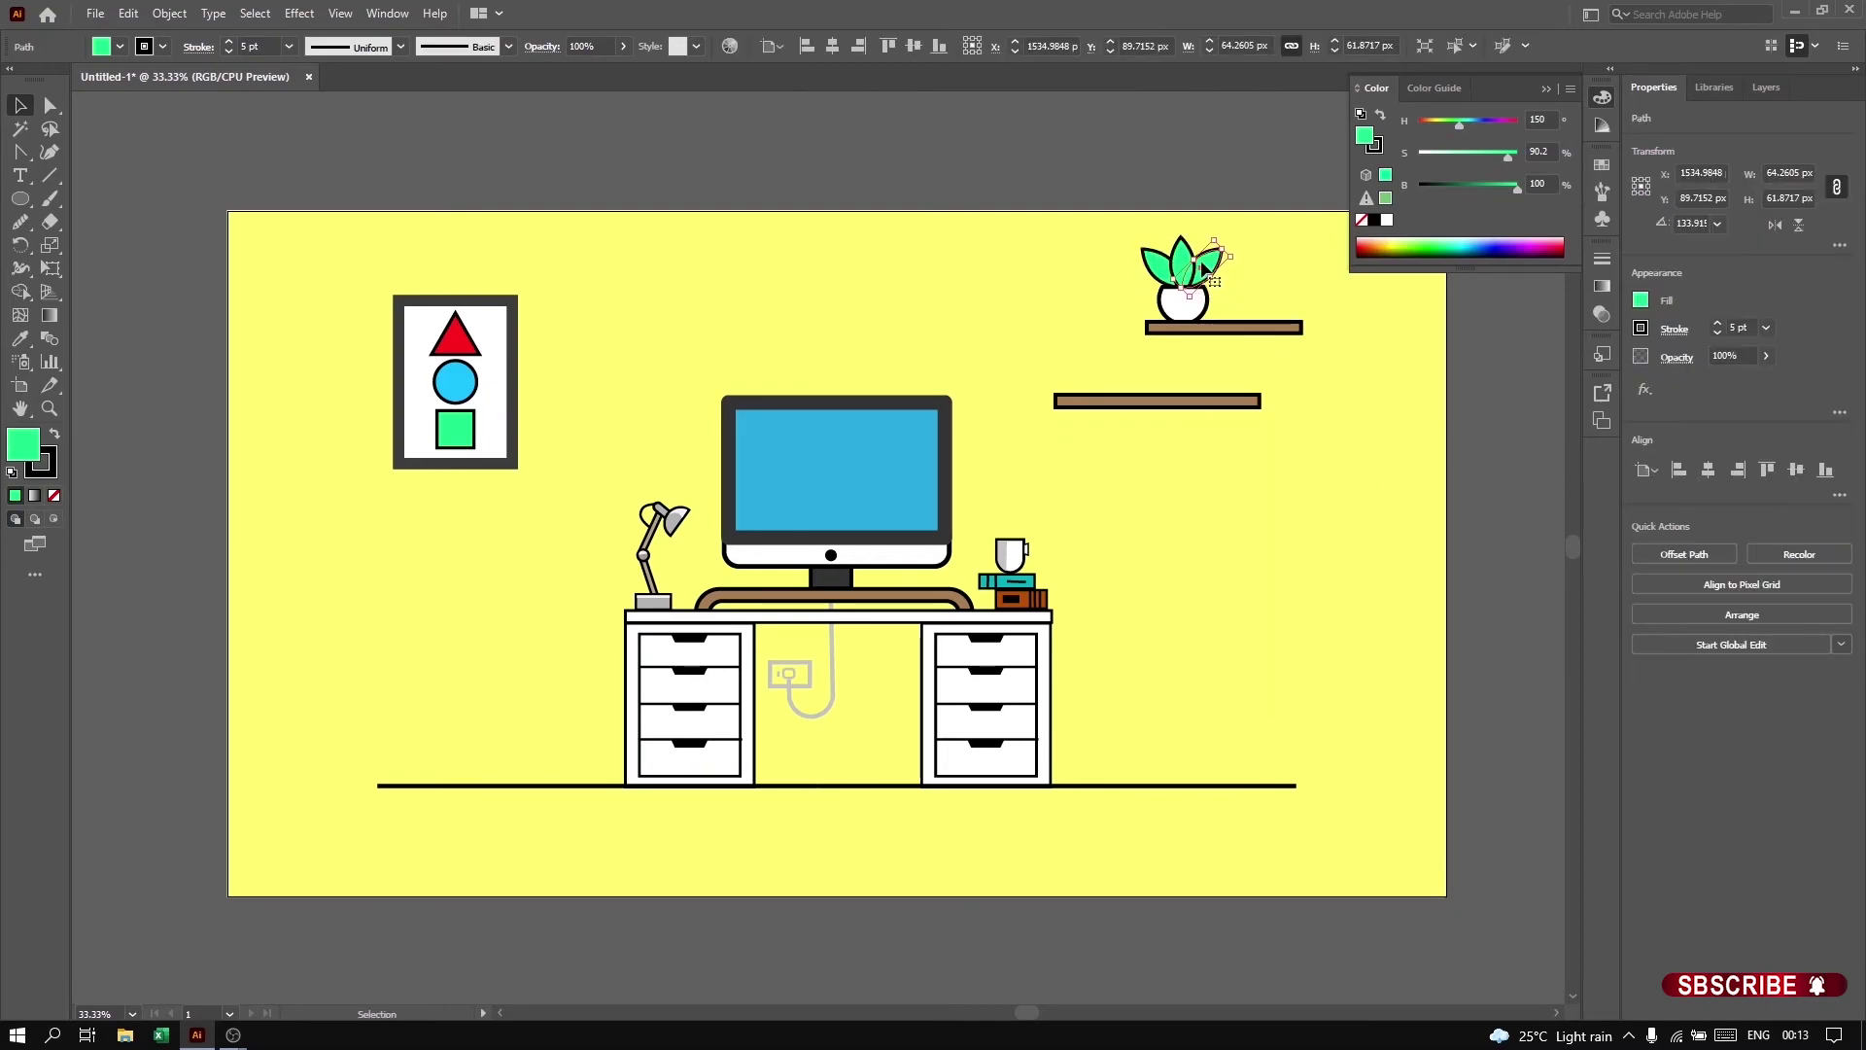
{"action": "key", "text": "ctrl+shift+a"}
Step: Draw a tall white, black-outlined ellipse on the shelf with a rectangle over its top
{"action": "scroll", "coordinate": [817, 552], "scroll_direction": "right", "scroll_amount": 1}
{"action": "key", "text": "l"}
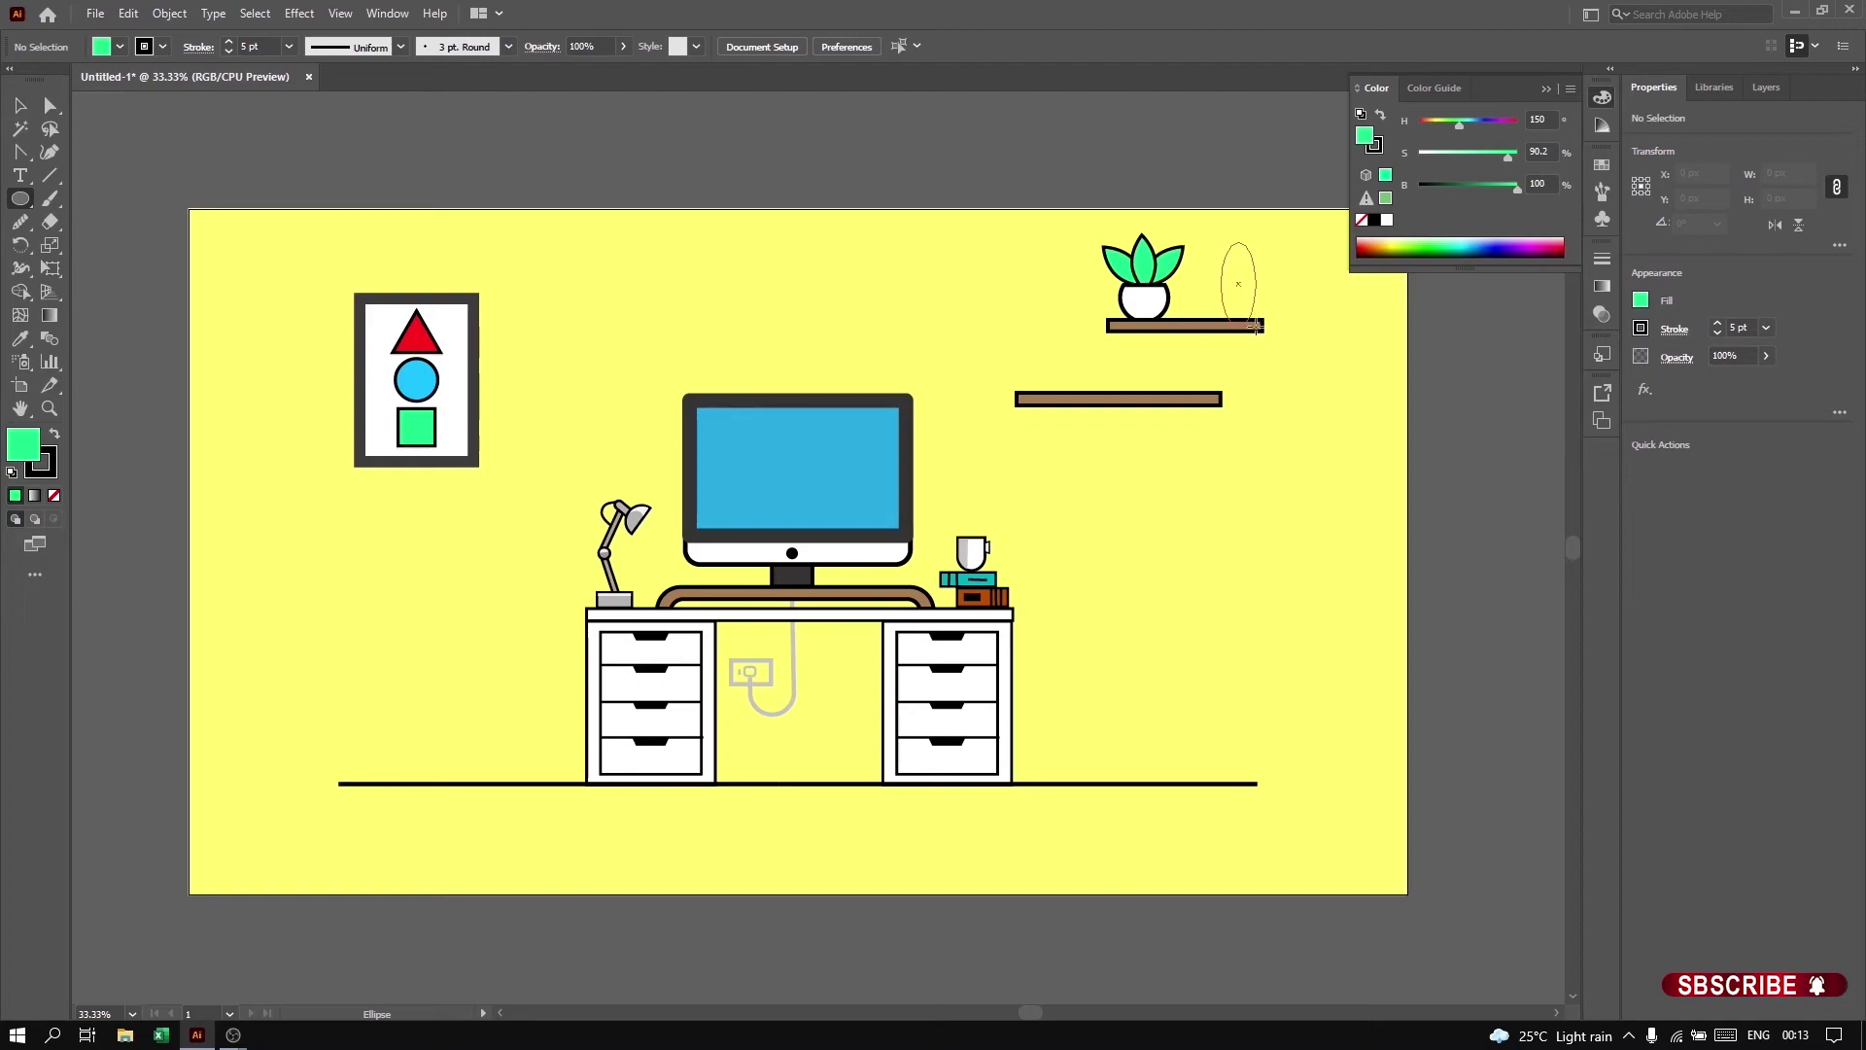
{"action": "left_click_drag", "start_coordinate": [1256, 328], "coordinate": [1254, 327]}
{"action": "key", "text": "d"}
{"action": "key", "text": "m"}
{"action": "left_click_drag", "start_coordinate": [1218, 224], "coordinate": [1271, 254]}
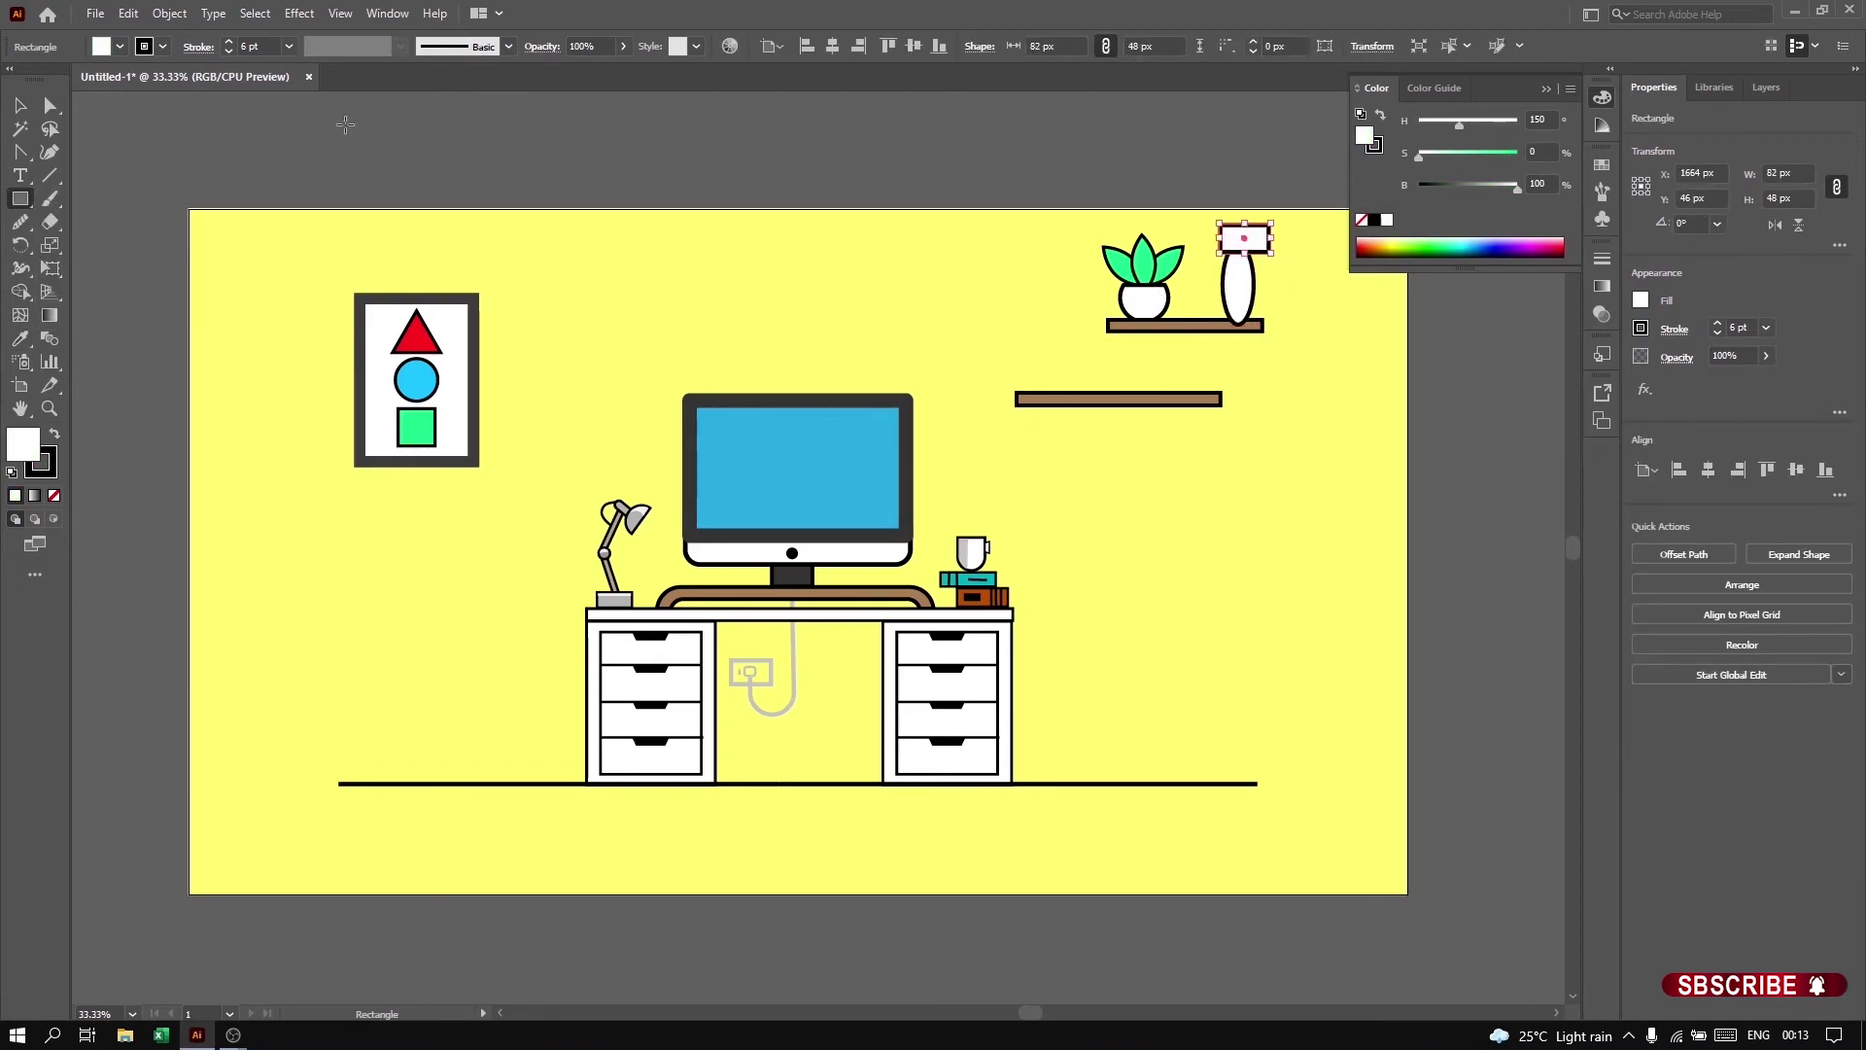
Step: Remove the rectangle with Shape Builder to give the vase a flat top
{"action": "key", "text": "v"}
{"action": "left_click", "coordinate": [1244, 282], "text": "shift"}
{"action": "key", "text": "shift+m"}
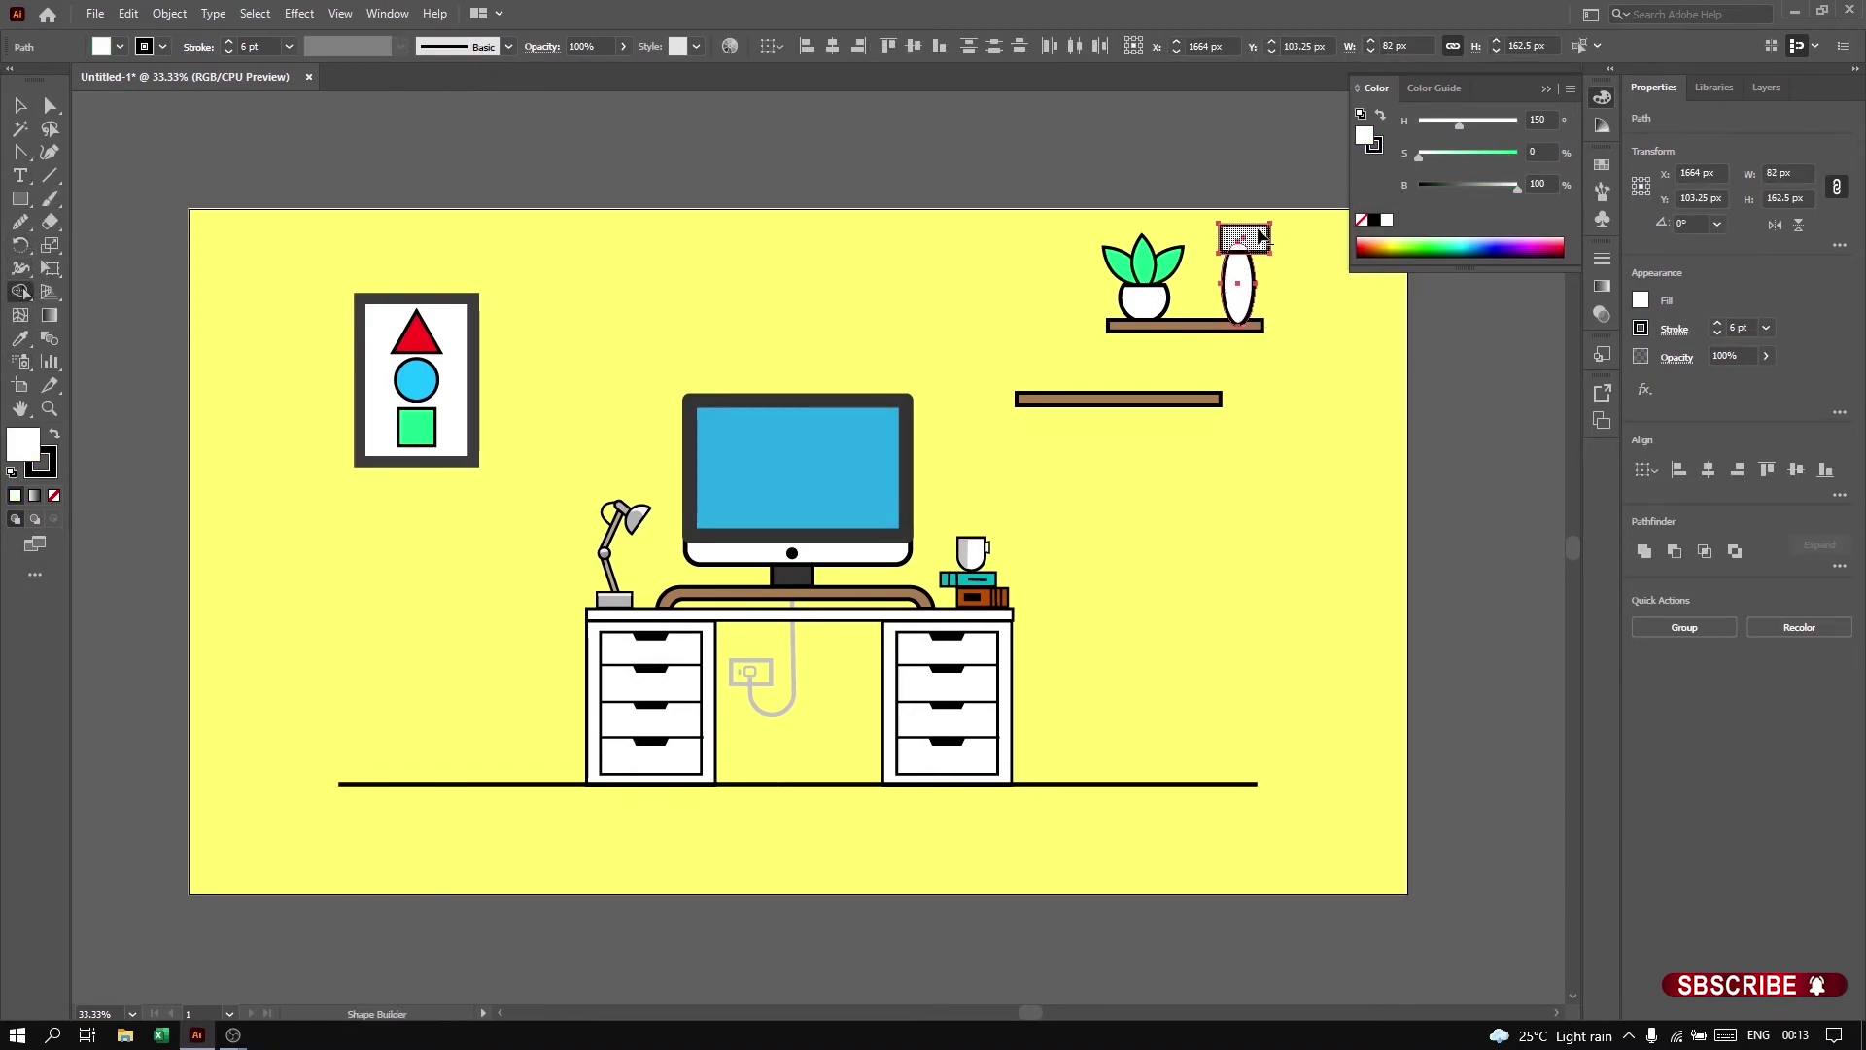
{"action": "left_click", "coordinate": [1260, 236], "text": "alt"}
{"action": "key", "text": "v"}
{"action": "right_click", "coordinate": [1325, 300]}
{"action": "left_click", "coordinate": [1351, 583]}
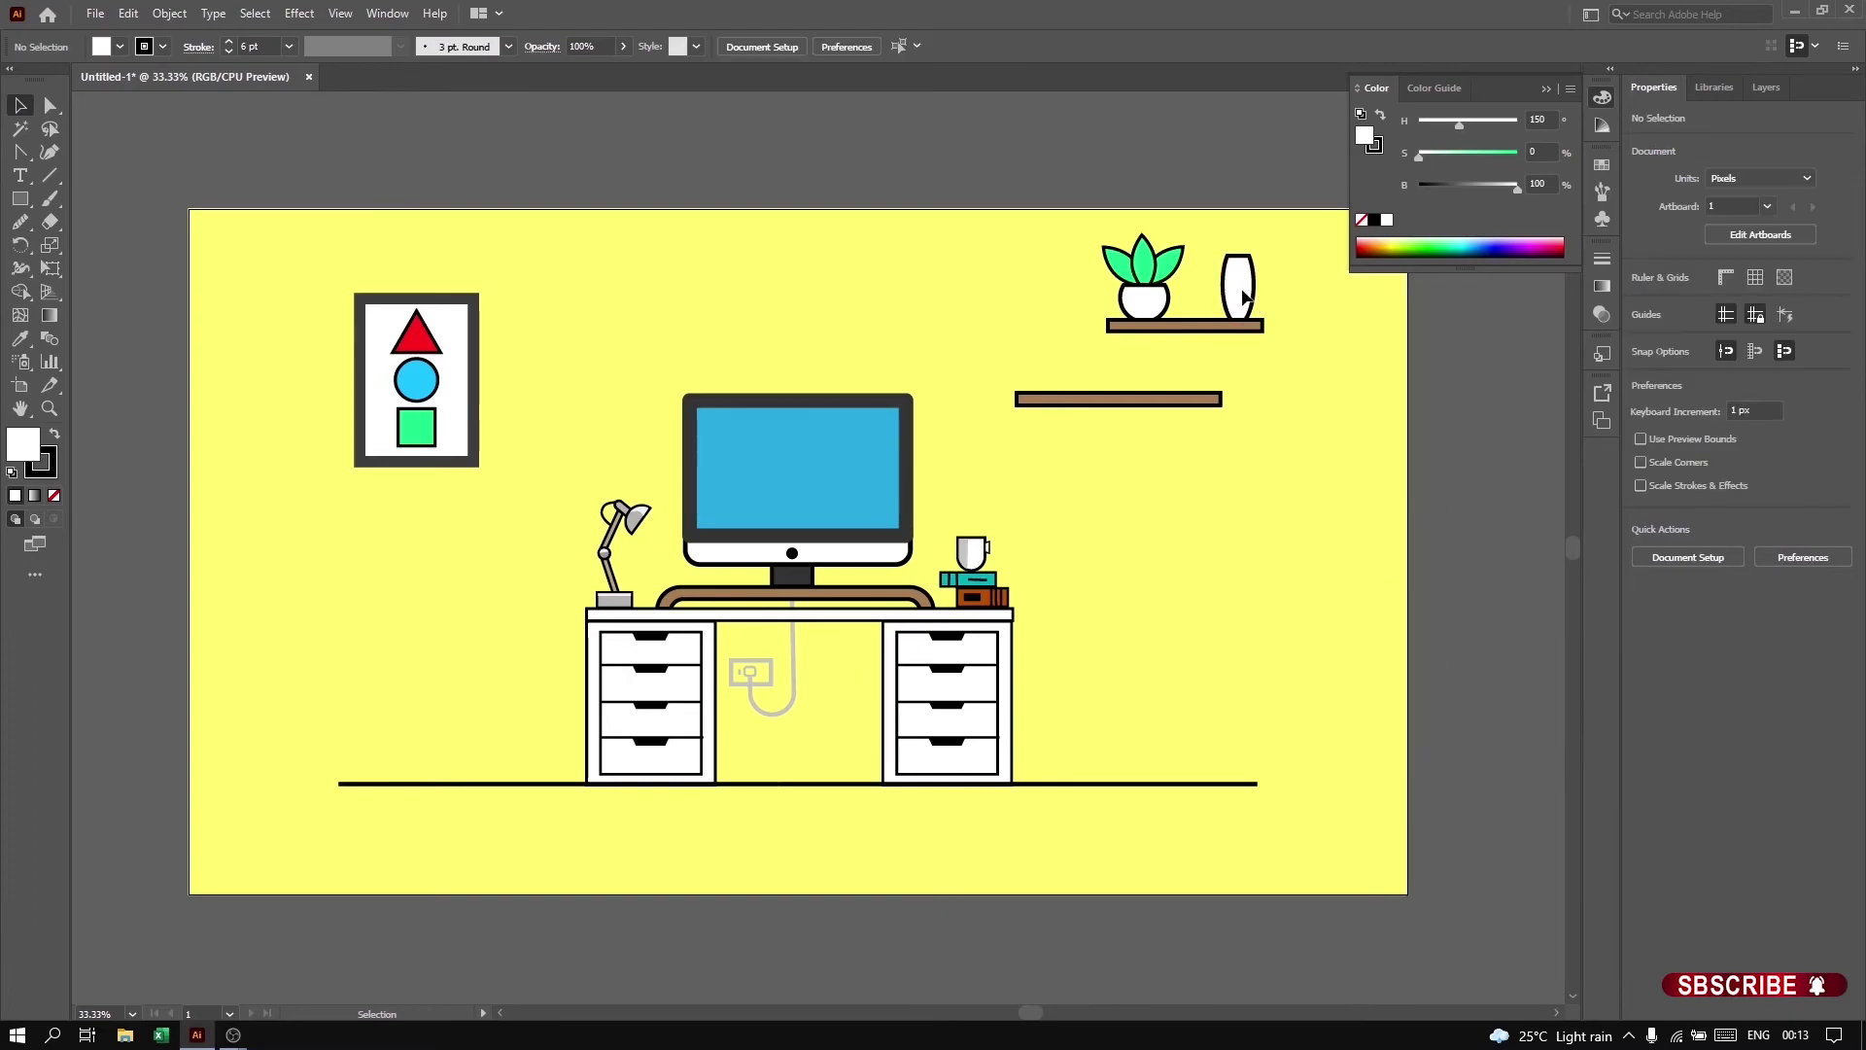
{"action": "left_click", "coordinate": [1244, 297]}
Step: Split off an inner vase piece and remove its outline for side shading
{"action": "key", "text": "shift+m"}
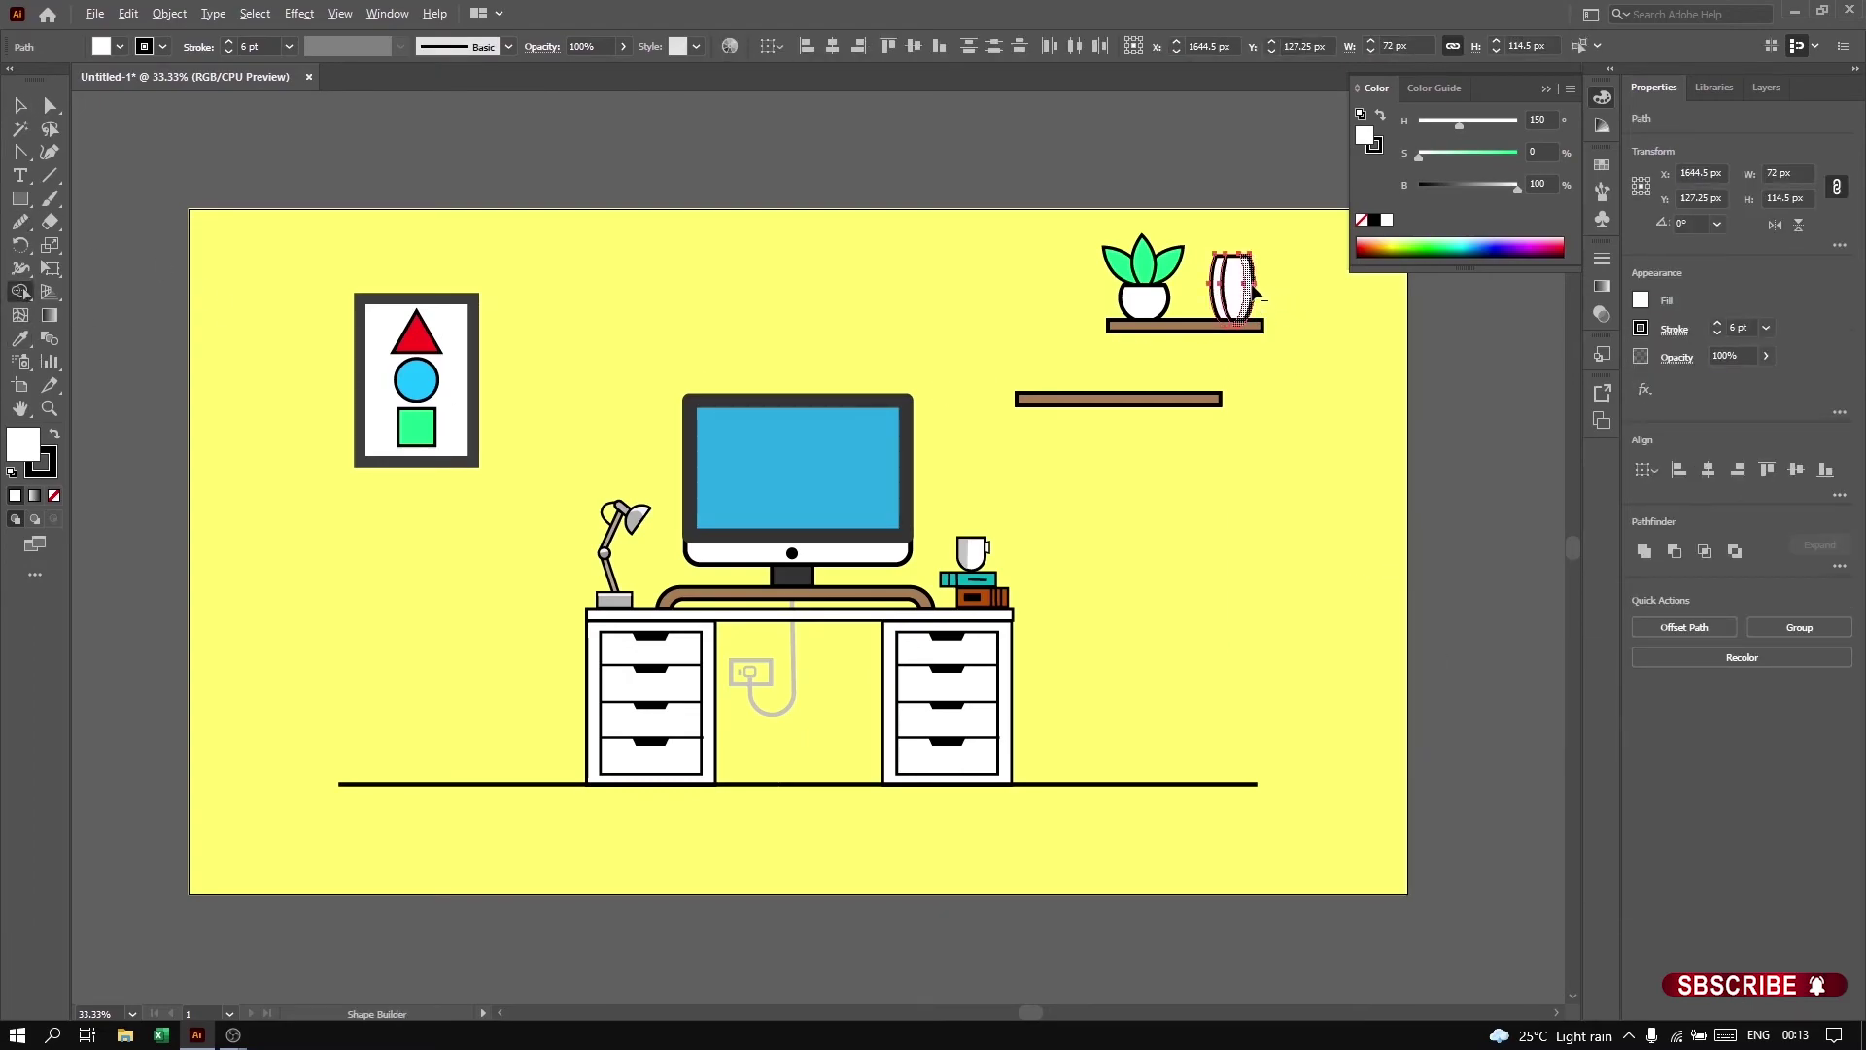
{"action": "left_click", "coordinate": [1252, 290], "text": "alt"}
{"action": "key", "text": "v"}
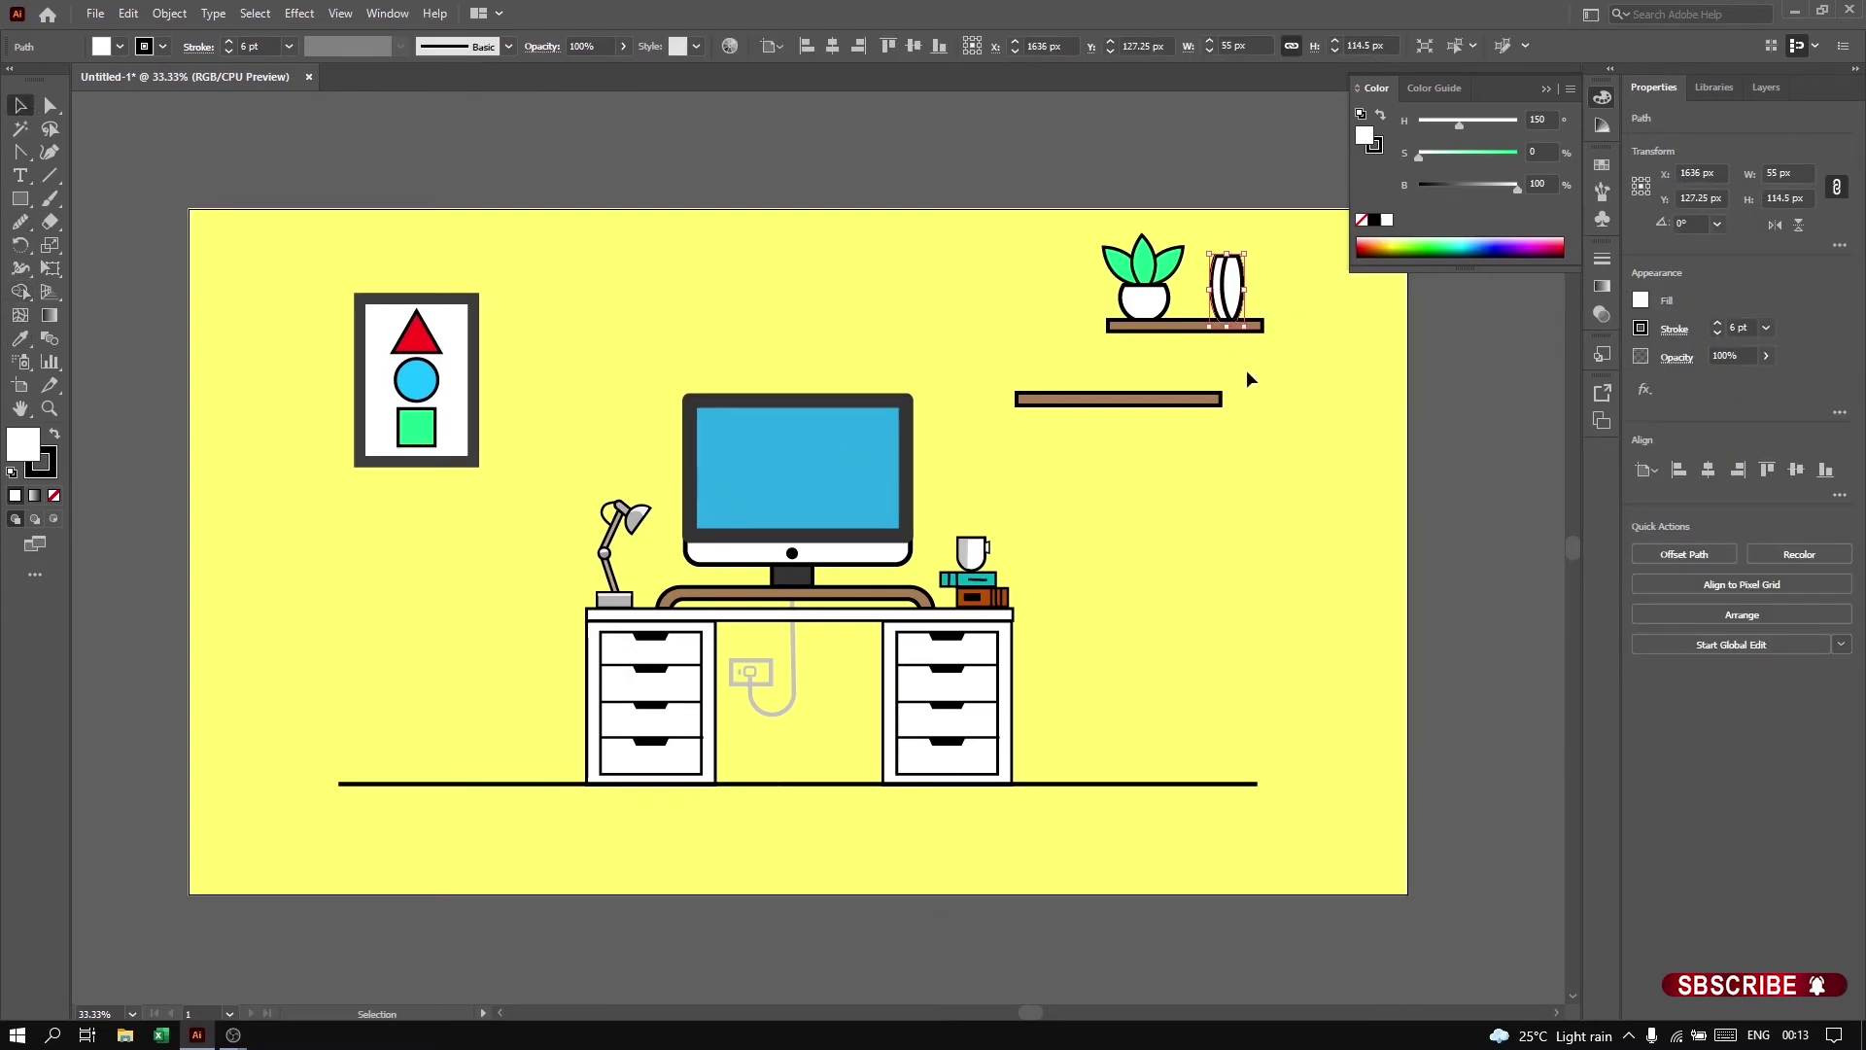
{"action": "left_click", "coordinate": [1370, 366]}
{"action": "left_click", "coordinate": [1227, 292]}
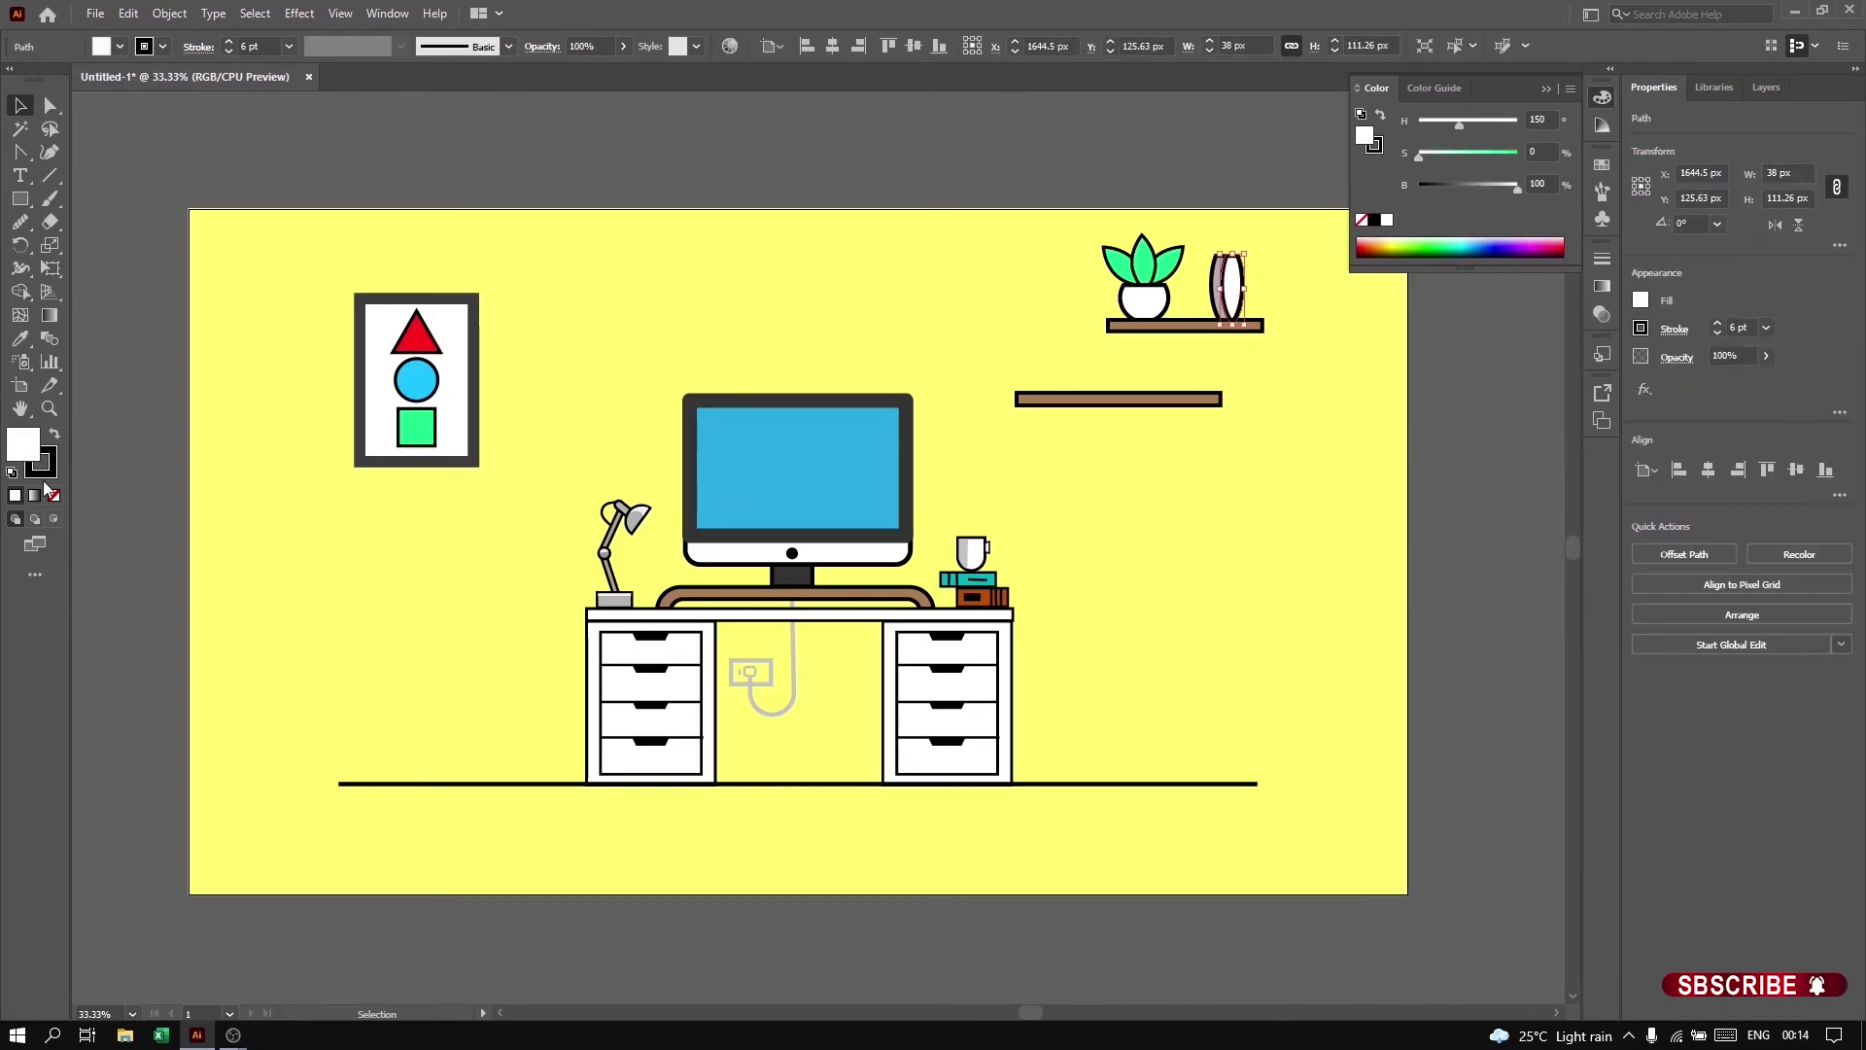
{"action": "left_click", "coordinate": [50, 494]}
Step: Shorten the inner shading piece so it fits inside the vase
{"action": "key", "text": "ctrl+plus"}
{"action": "key", "text": "ctrl+plus"}
{"action": "key", "text": "ctrl+plus"}
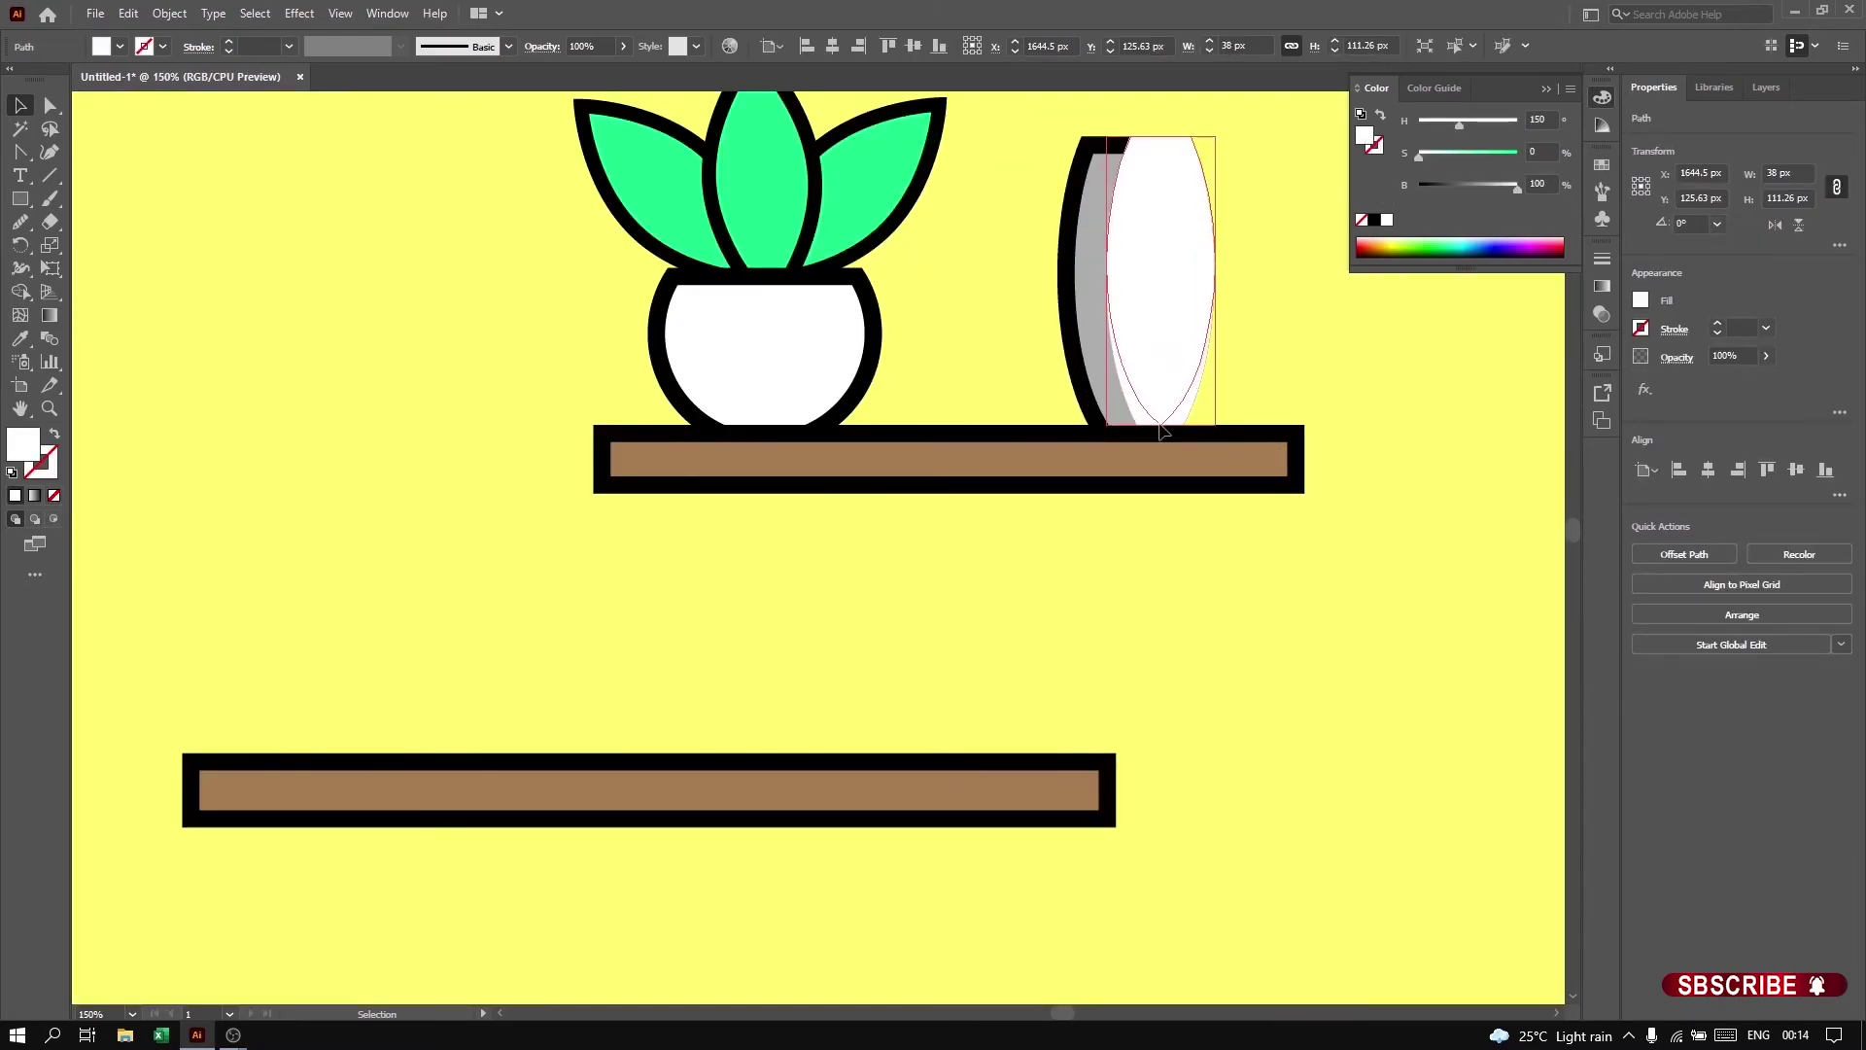
{"action": "left_click_drag", "start_coordinate": [1164, 431], "coordinate": [1188, 435]}
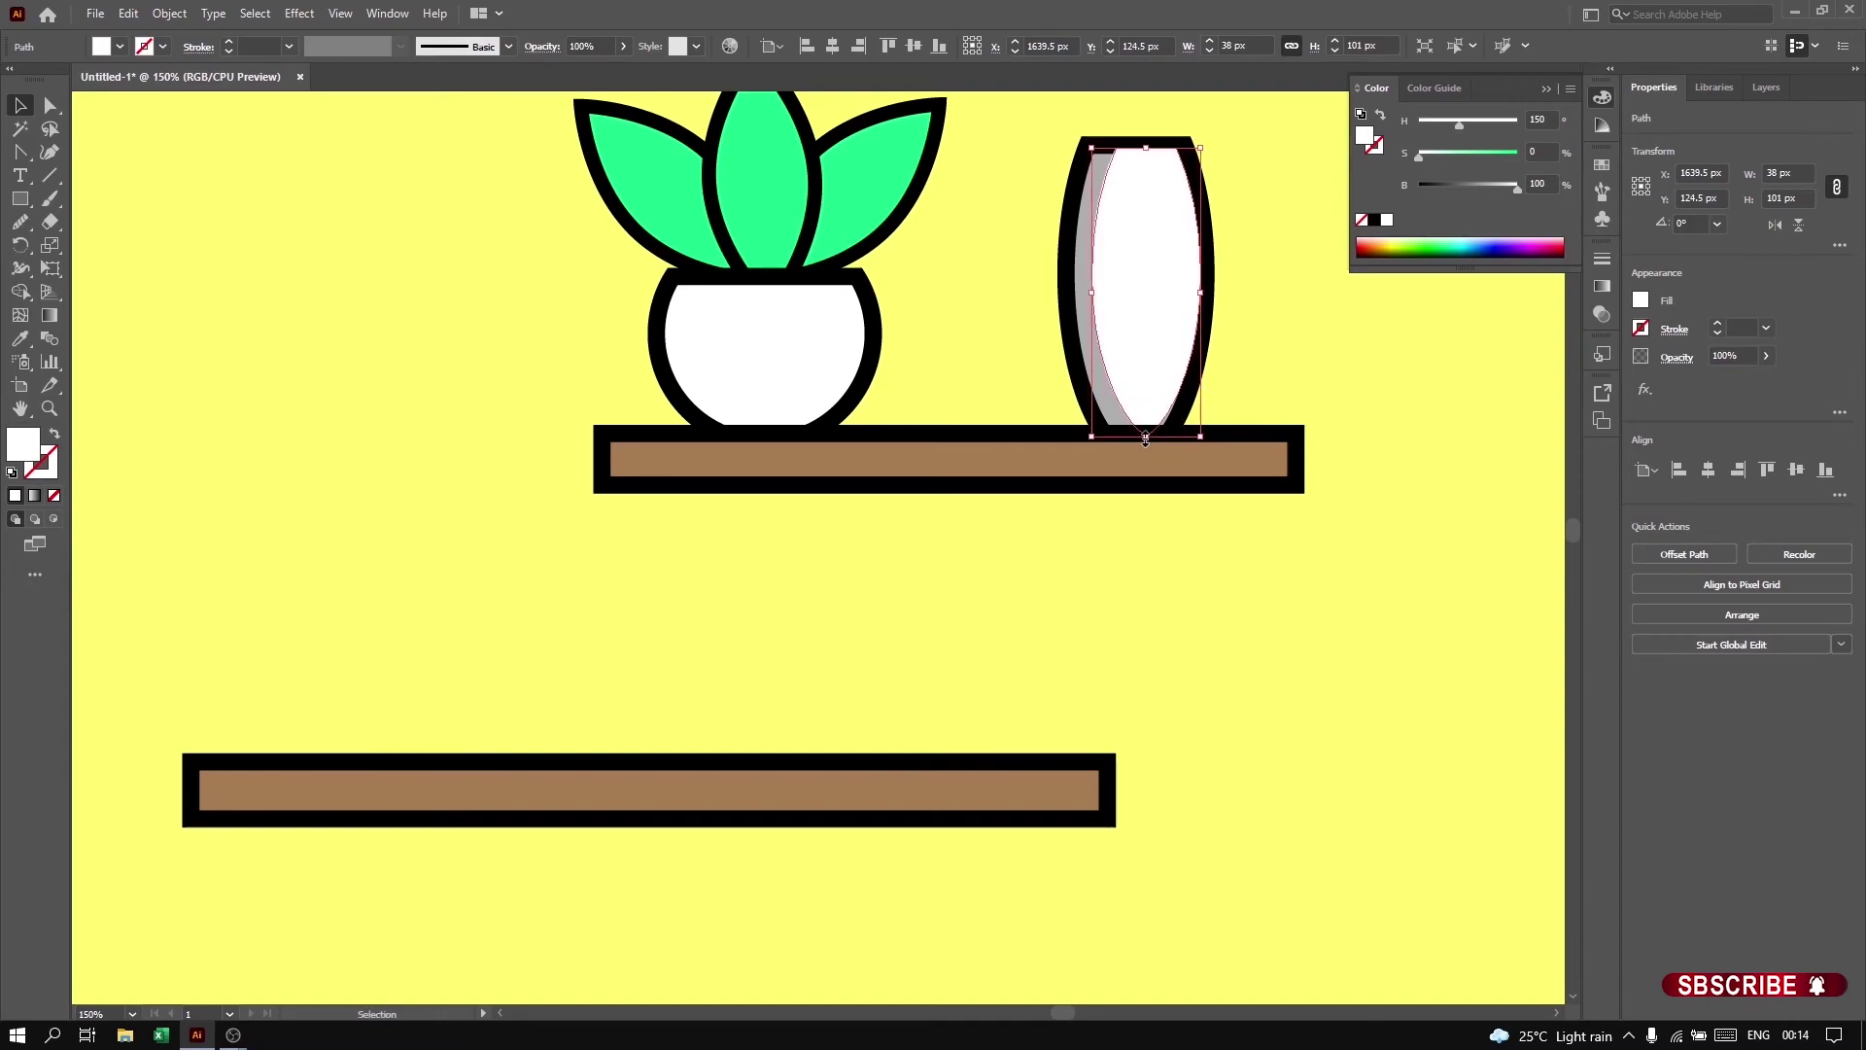
{"action": "left_click", "coordinate": [1203, 538]}
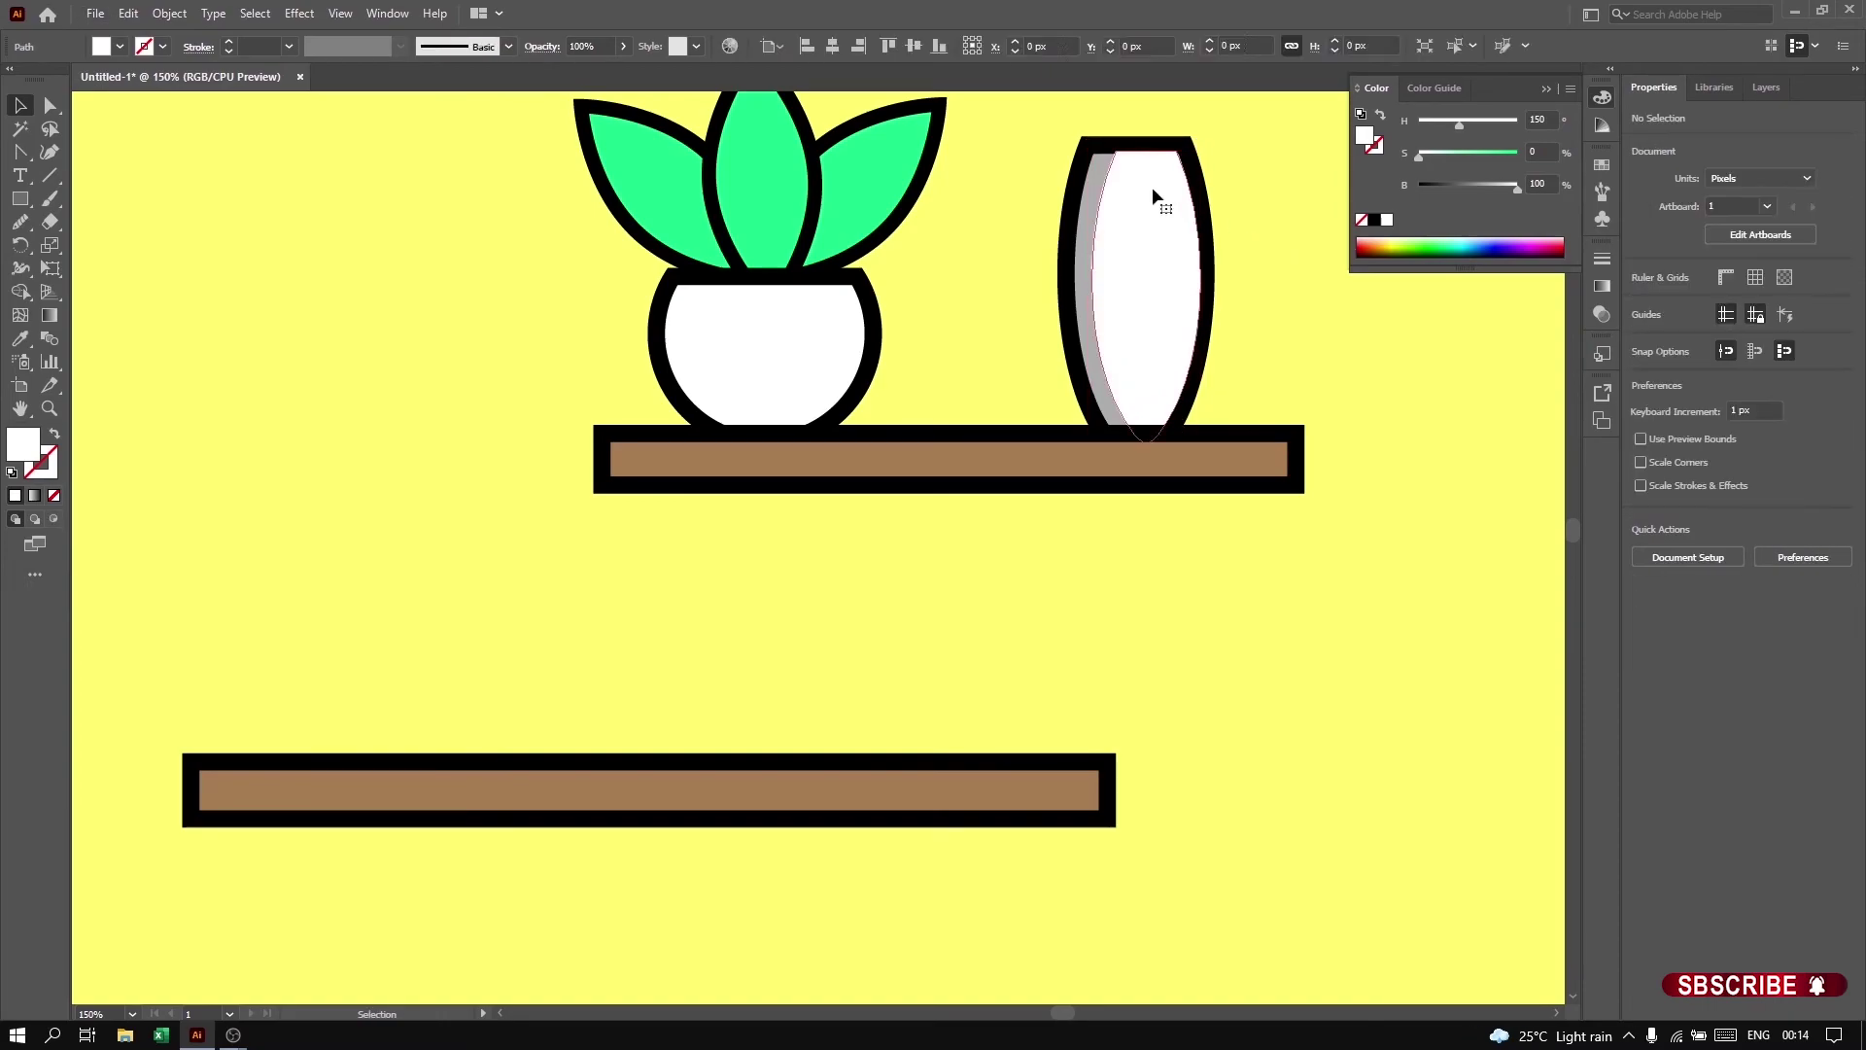
{"action": "key", "text": "ctrl+minus"}
{"action": "key", "text": "ctrl+minus"}
{"action": "key", "text": "ctrl+minus"}
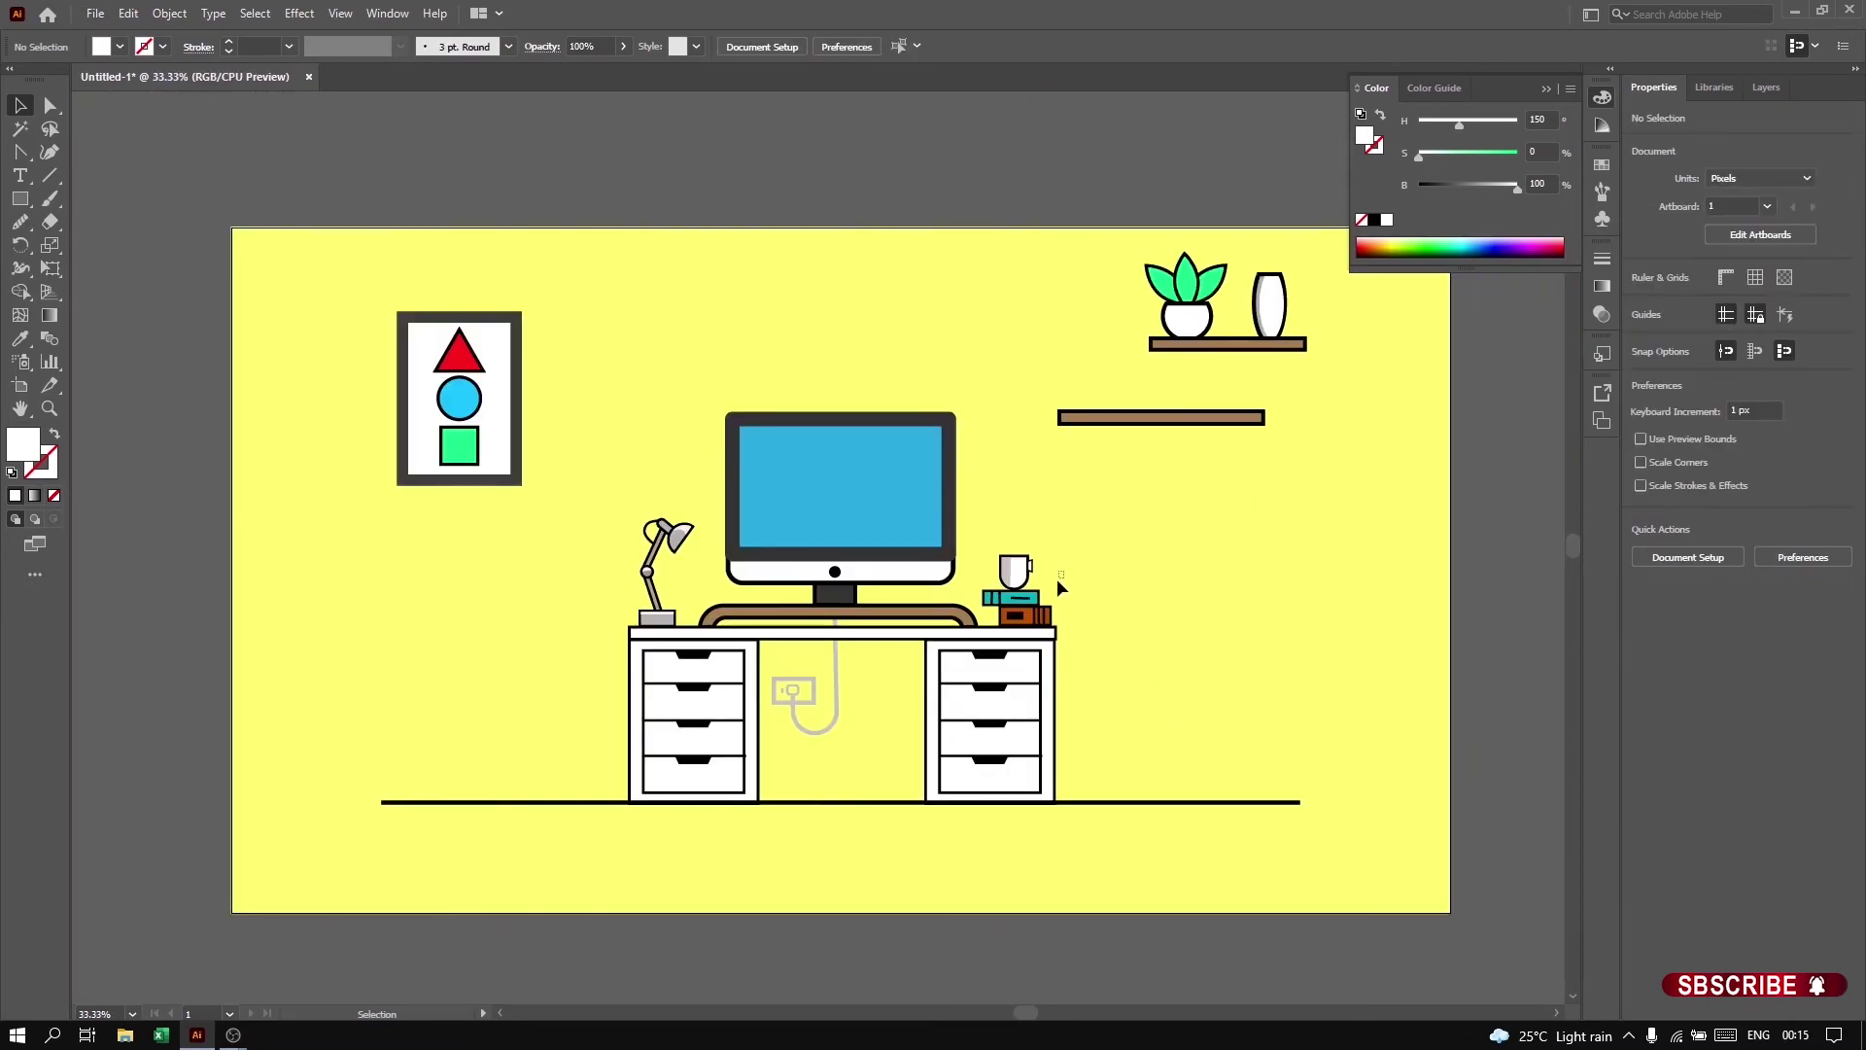
Step: Duplicate the two desk books onto the lower shelf, leaving the originals on the desk
{"action": "left_click", "coordinate": [1038, 614]}
{"action": "left_click", "coordinate": [1069, 591]}
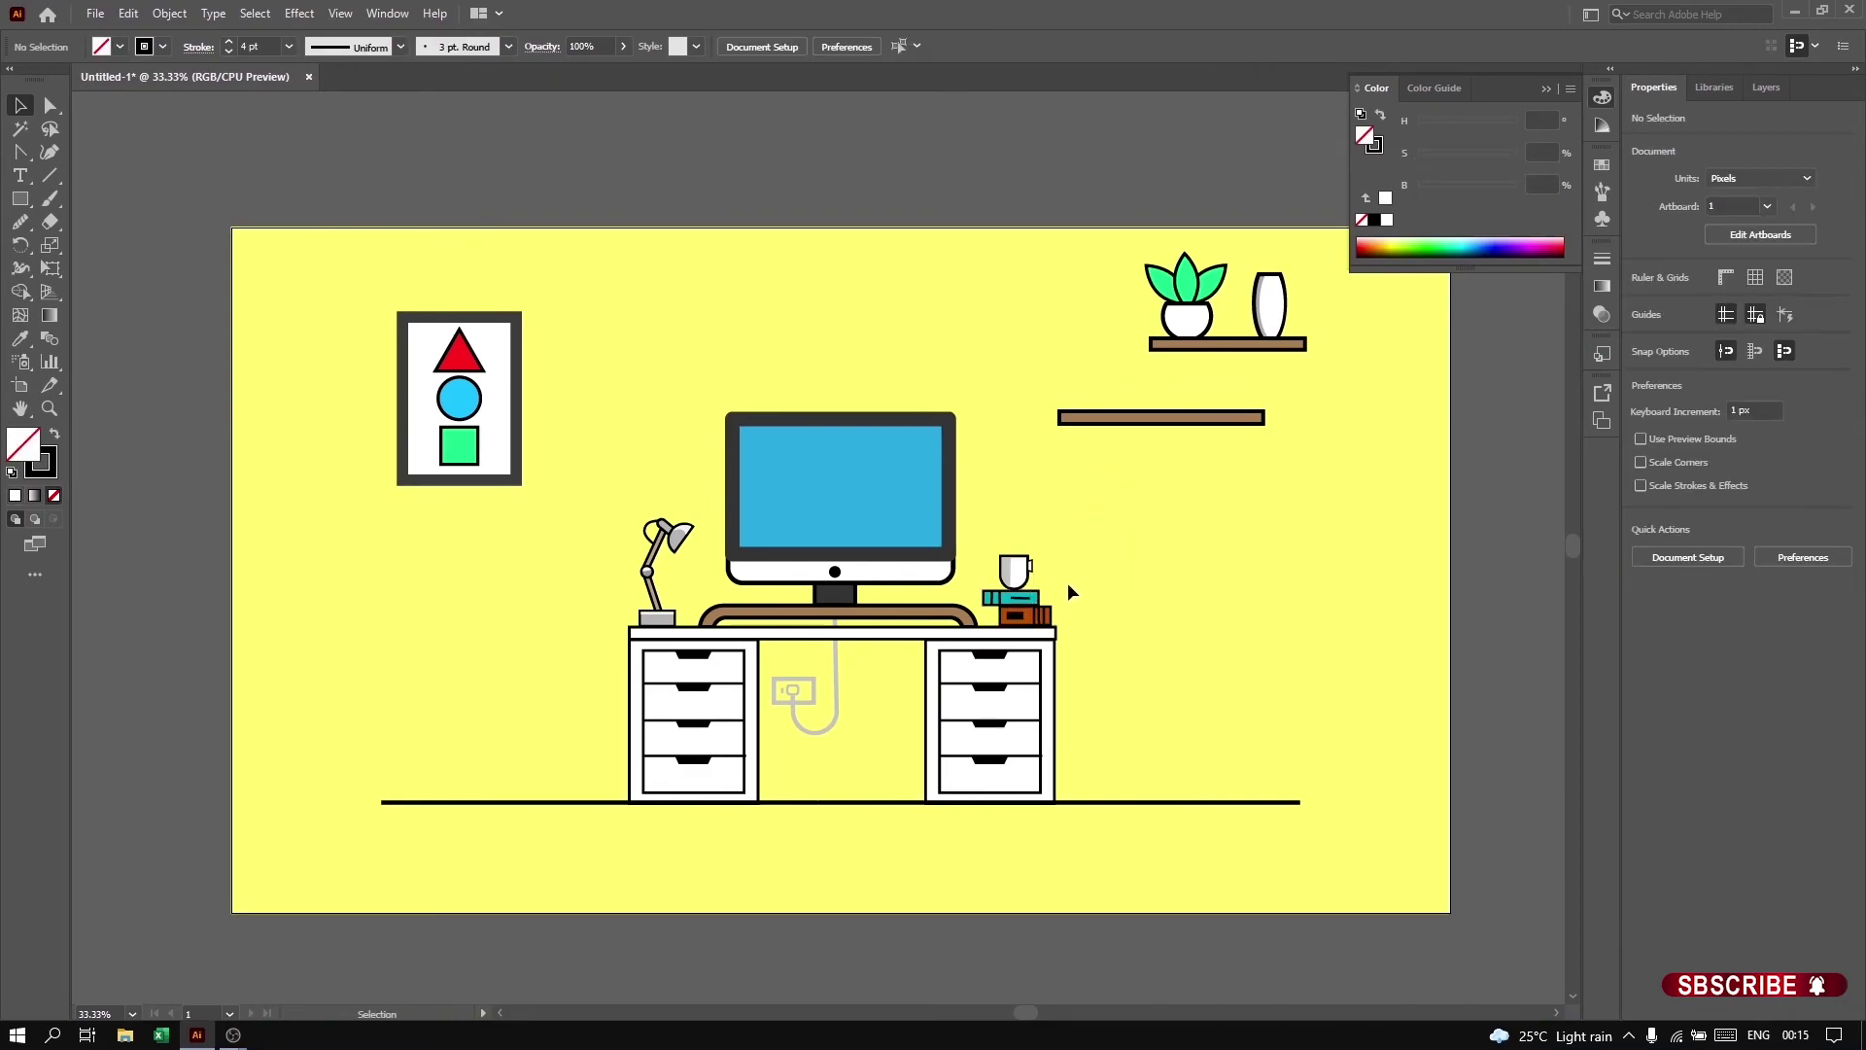
{"action": "scroll", "coordinate": [1056, 607], "scroll_direction": "up", "scroll_amount": 2}
{"action": "left_click", "coordinate": [966, 554]}
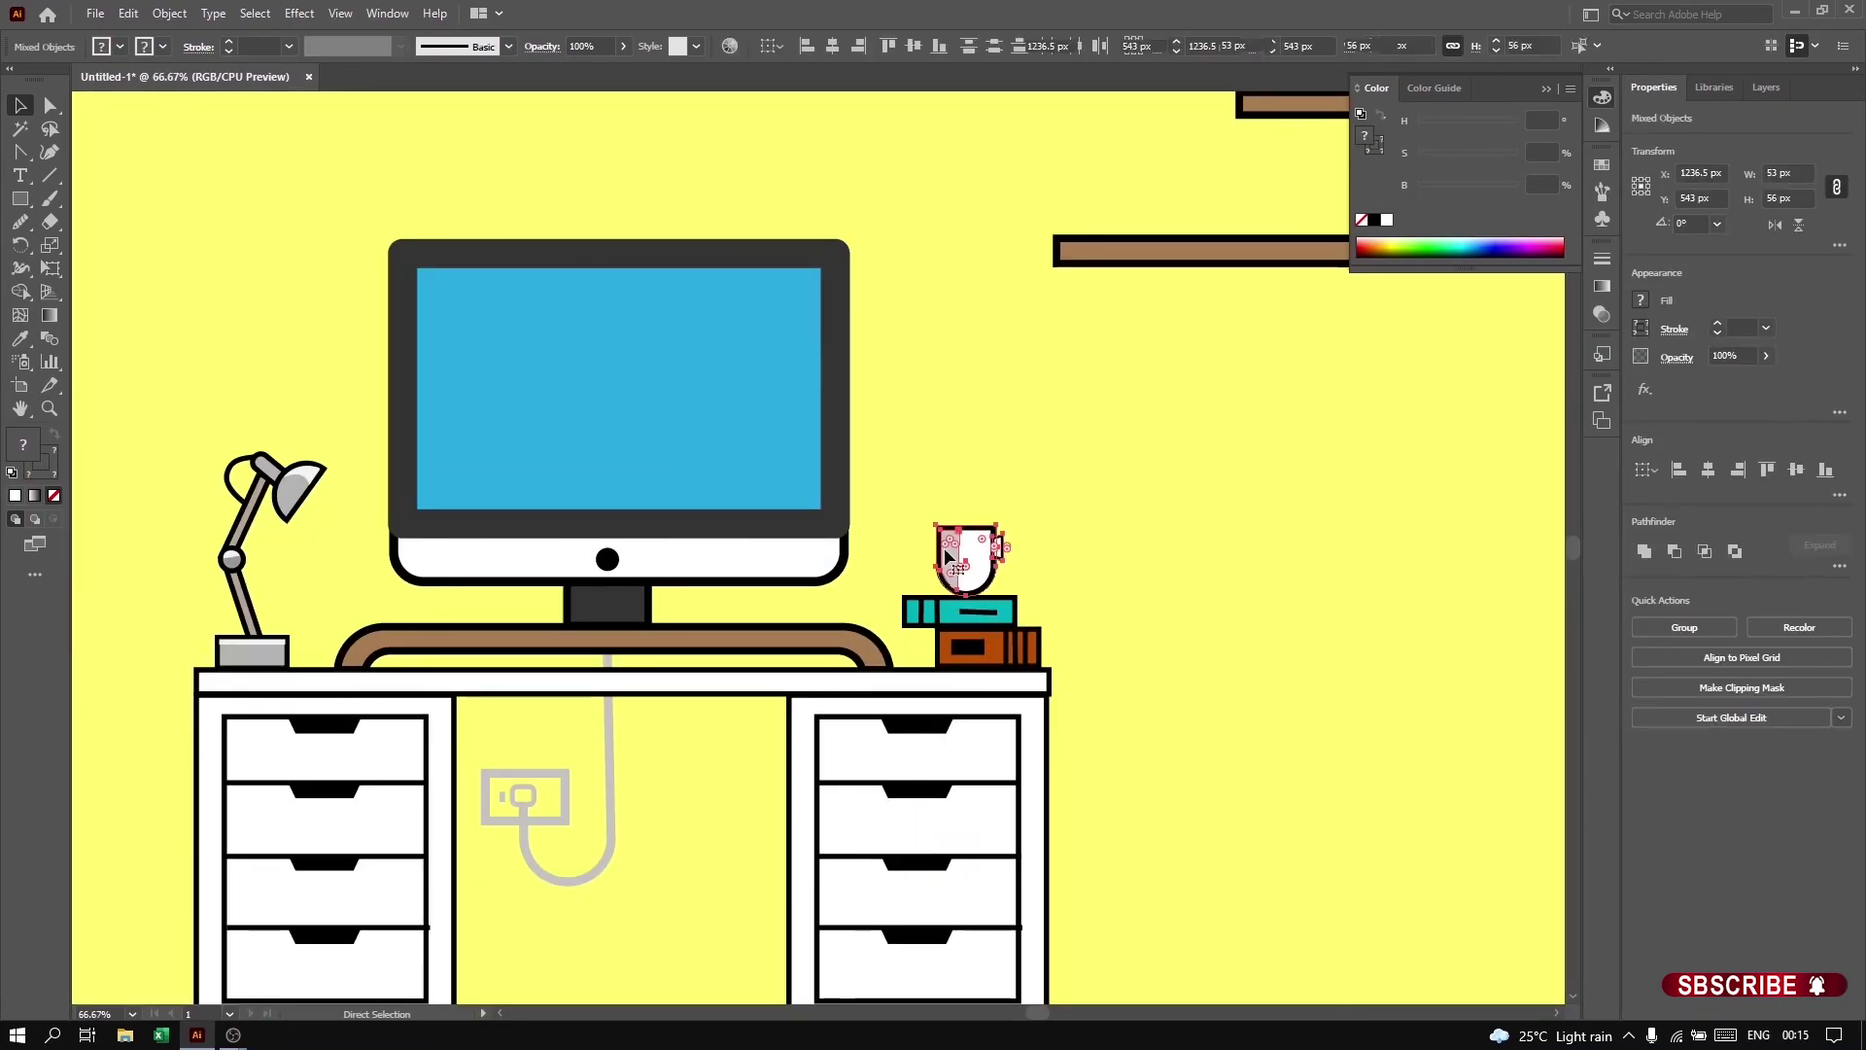
{"action": "key", "text": "F7"}
{"action": "left_click", "coordinate": [1683, 118]}
{"action": "mouse_move", "coordinate": [1063, 564]}
{"action": "left_mouse_down"}
{"action": "mouse_move", "coordinate": [900, 661]}
{"action": "mouse_move", "coordinate": [1185, 282]}
{"action": "left_mouse_up"}
{"action": "scroll", "coordinate": [1186, 282], "scroll_direction": "down", "scroll_amount": 2}
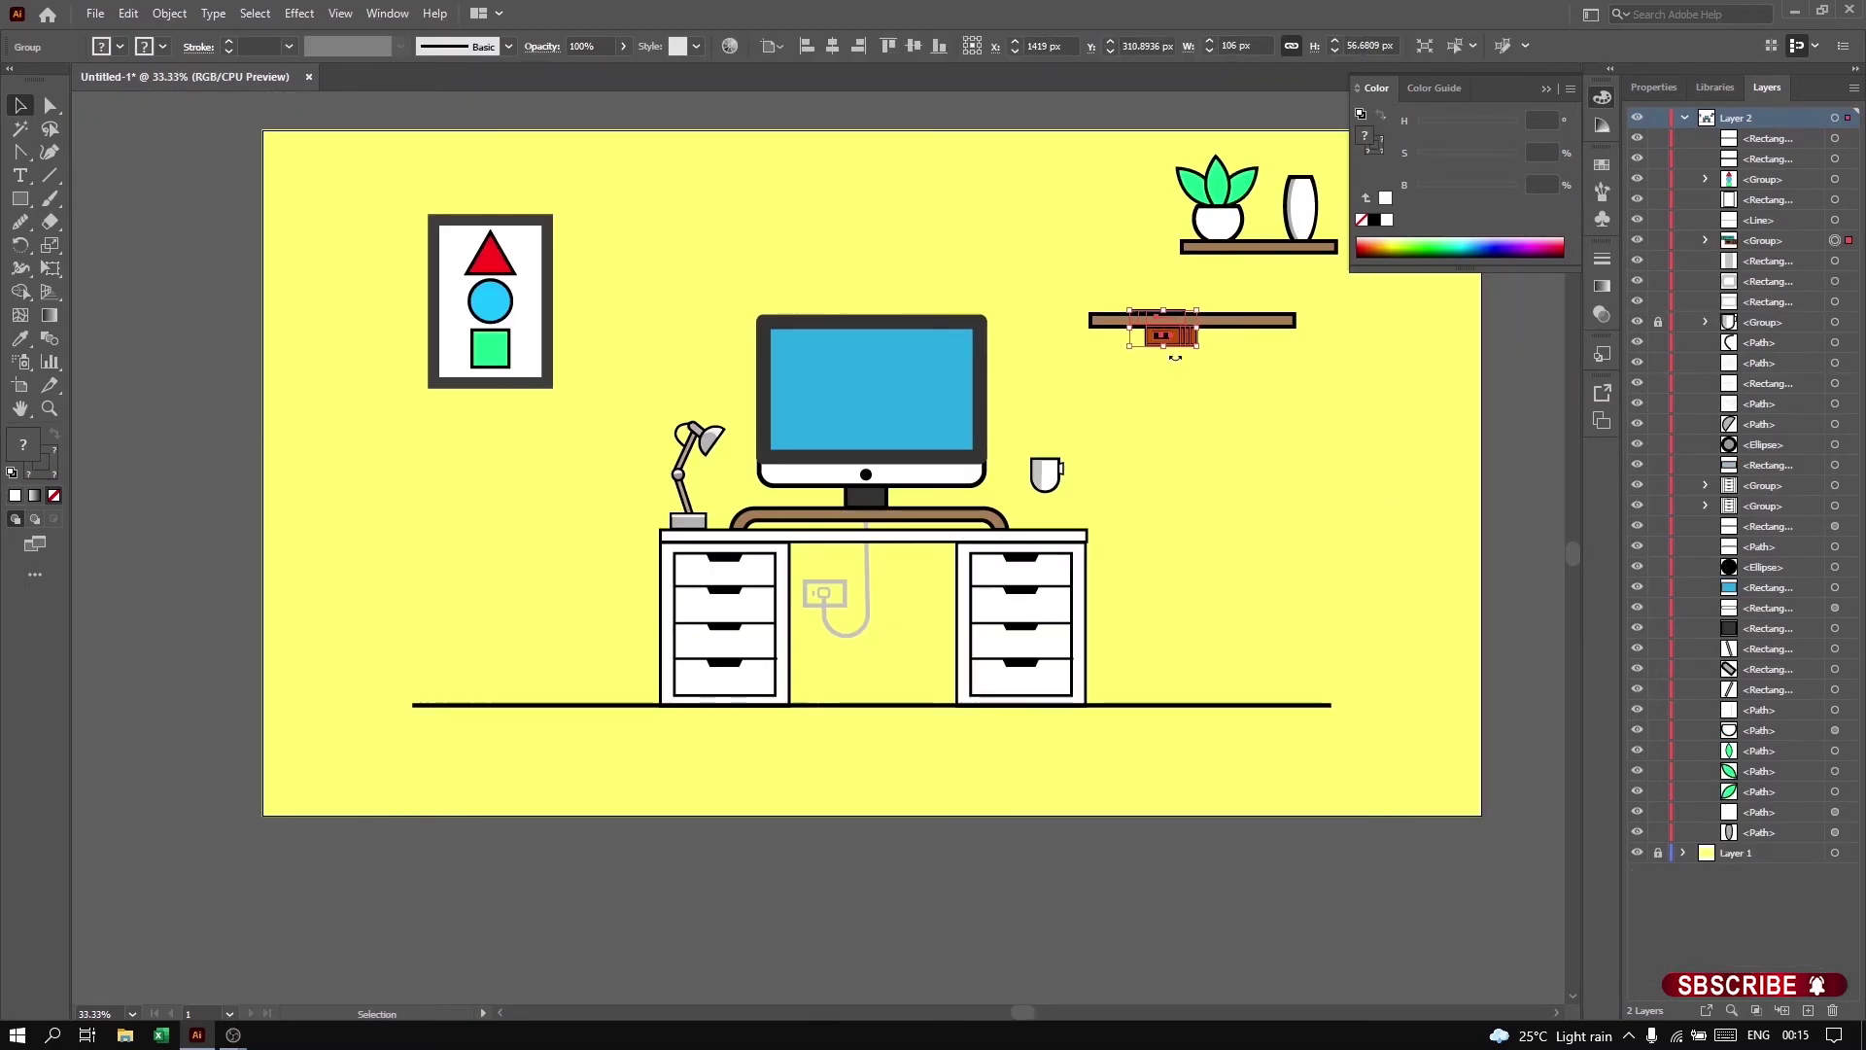
{"action": "key", "text": "ctrl+z"}
{"action": "key", "text": "ctrl+f"}
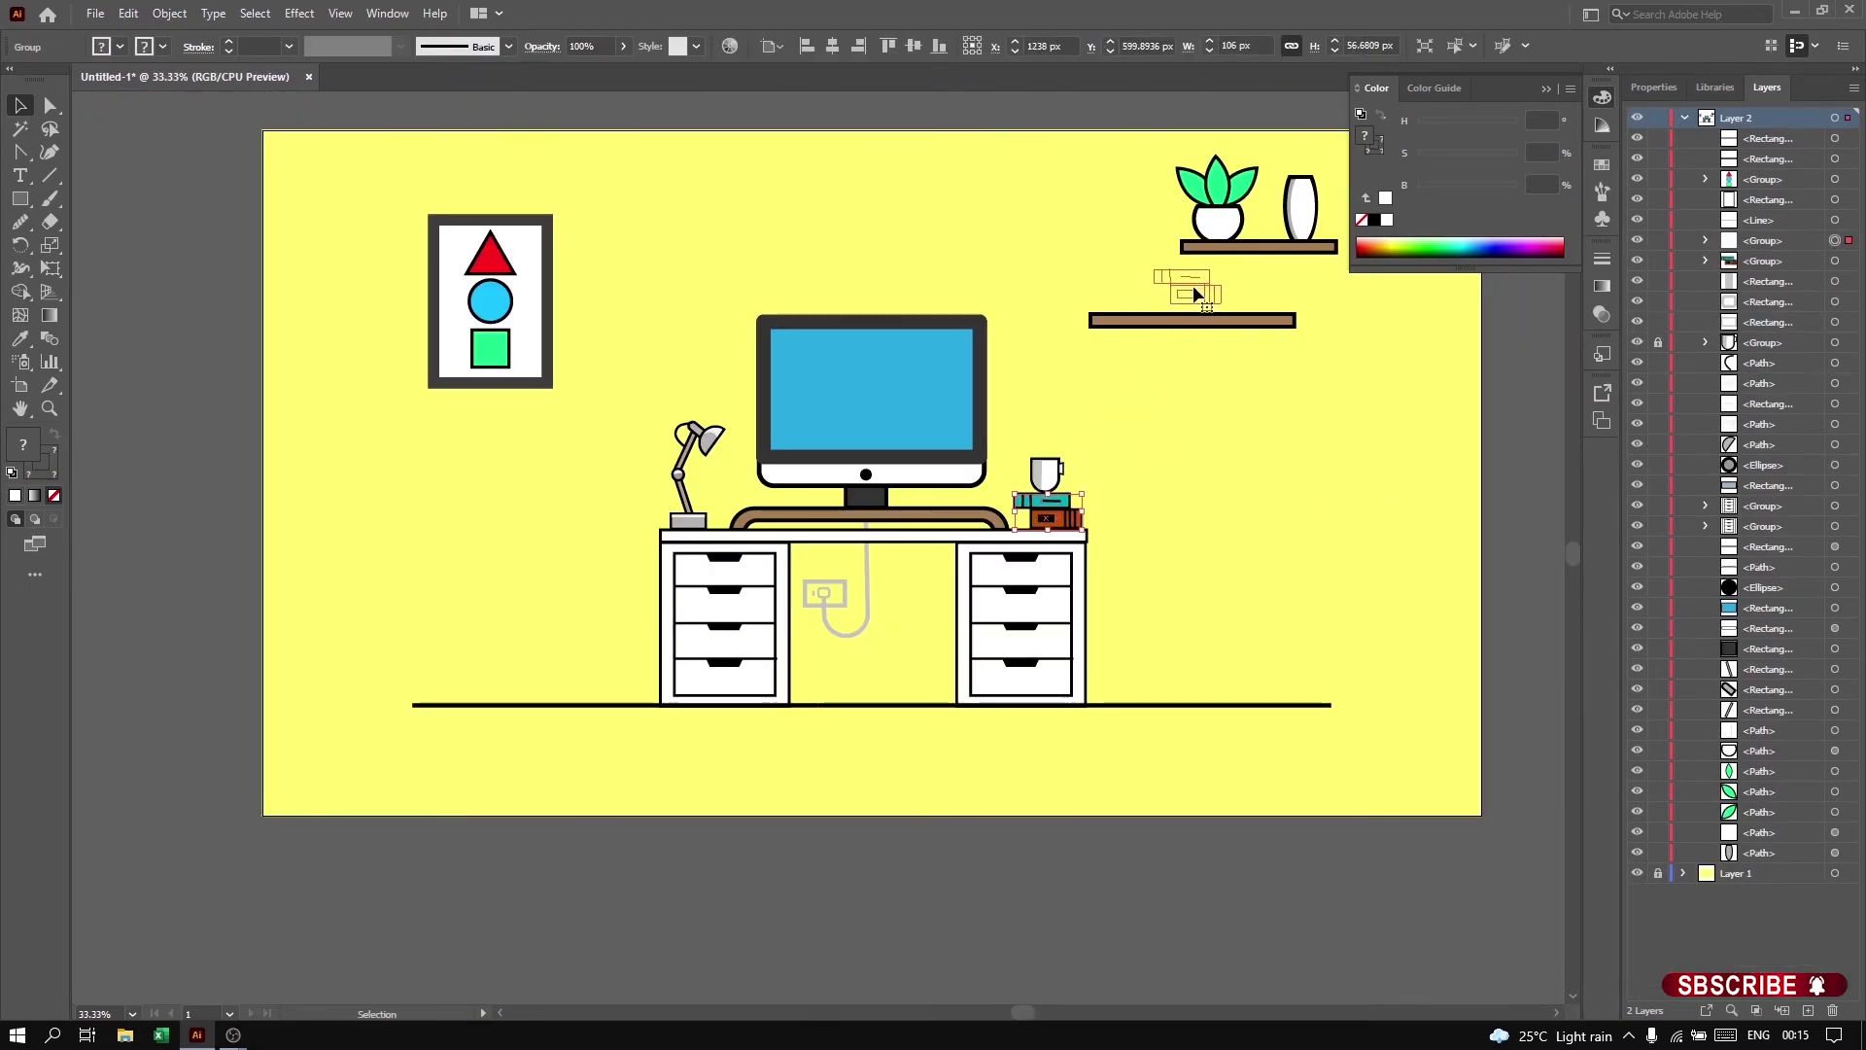
{"action": "scroll", "coordinate": [1180, 250], "scroll_direction": "up", "scroll_amount": 2}
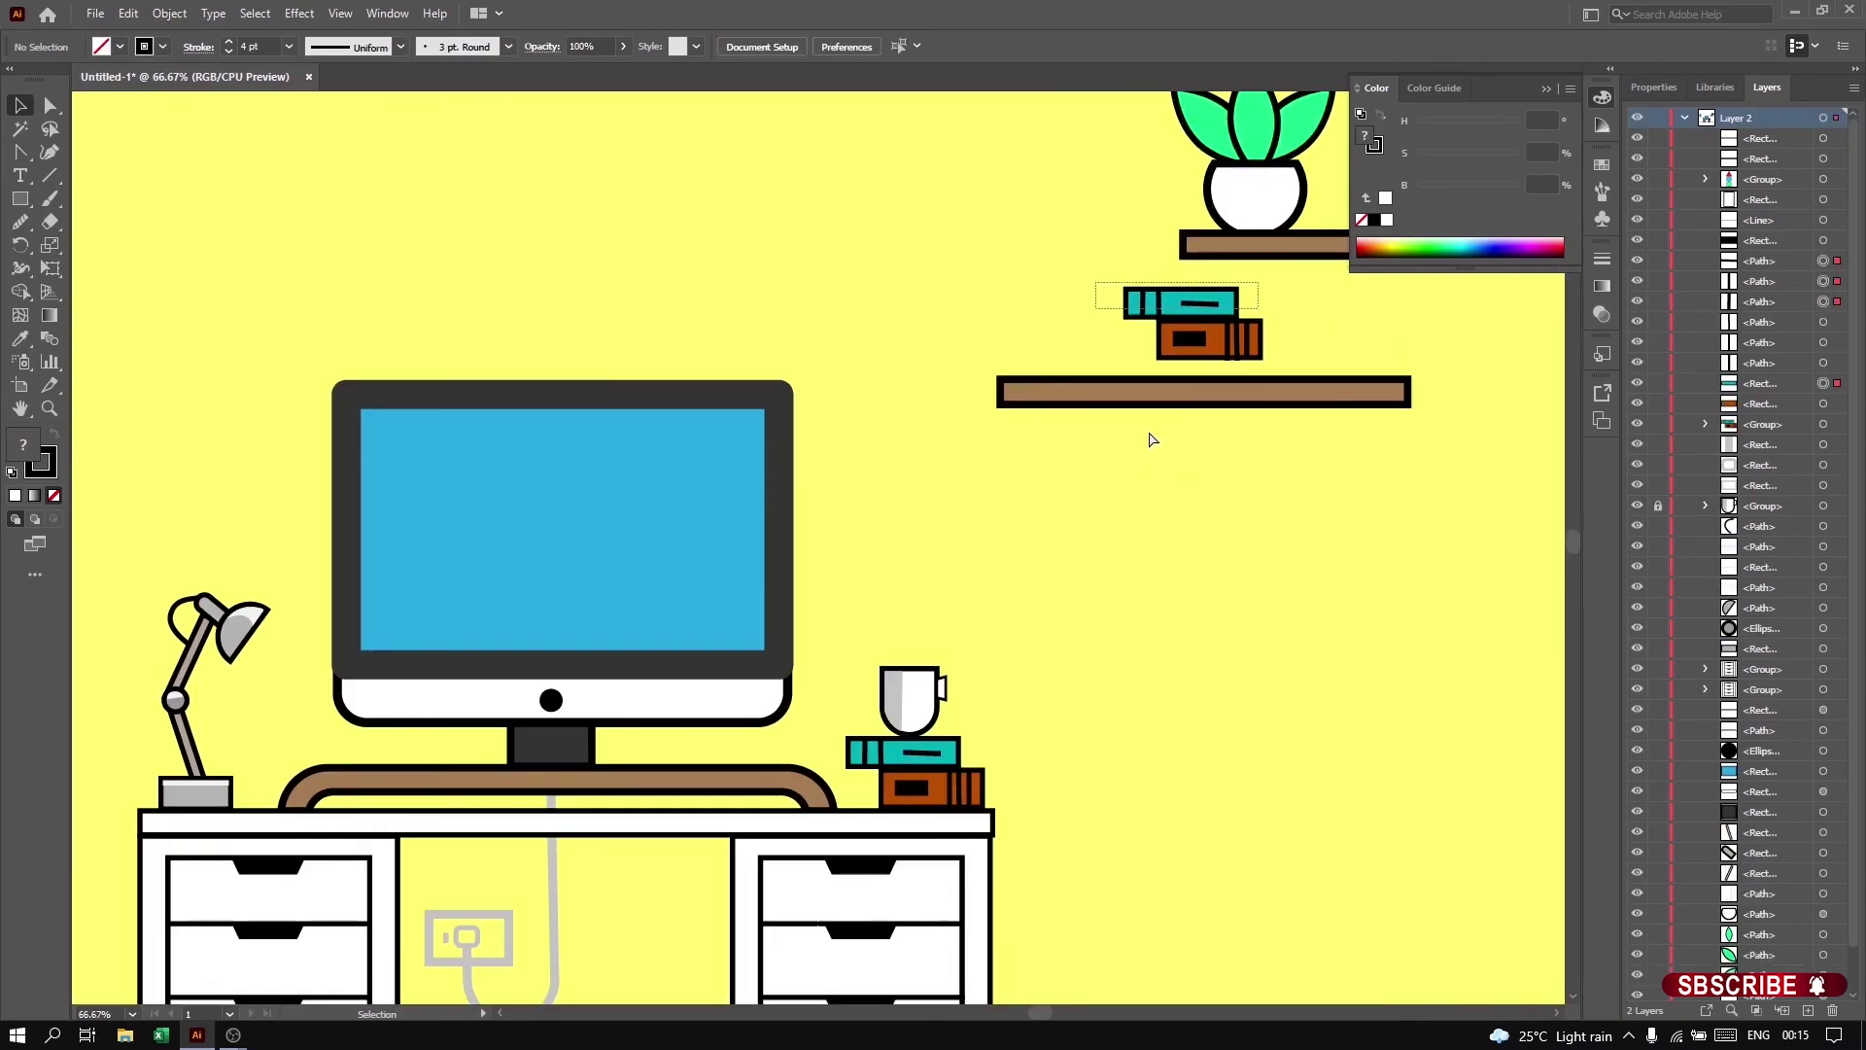
Step: Move the brown book to the shelf's right and tilt the teal book against it
{"action": "left_click", "coordinate": [1165, 322]}
{"action": "left_click_drag", "start_coordinate": [1167, 331], "coordinate": [1025, 321]}
{"action": "left_click", "coordinate": [1210, 338]}
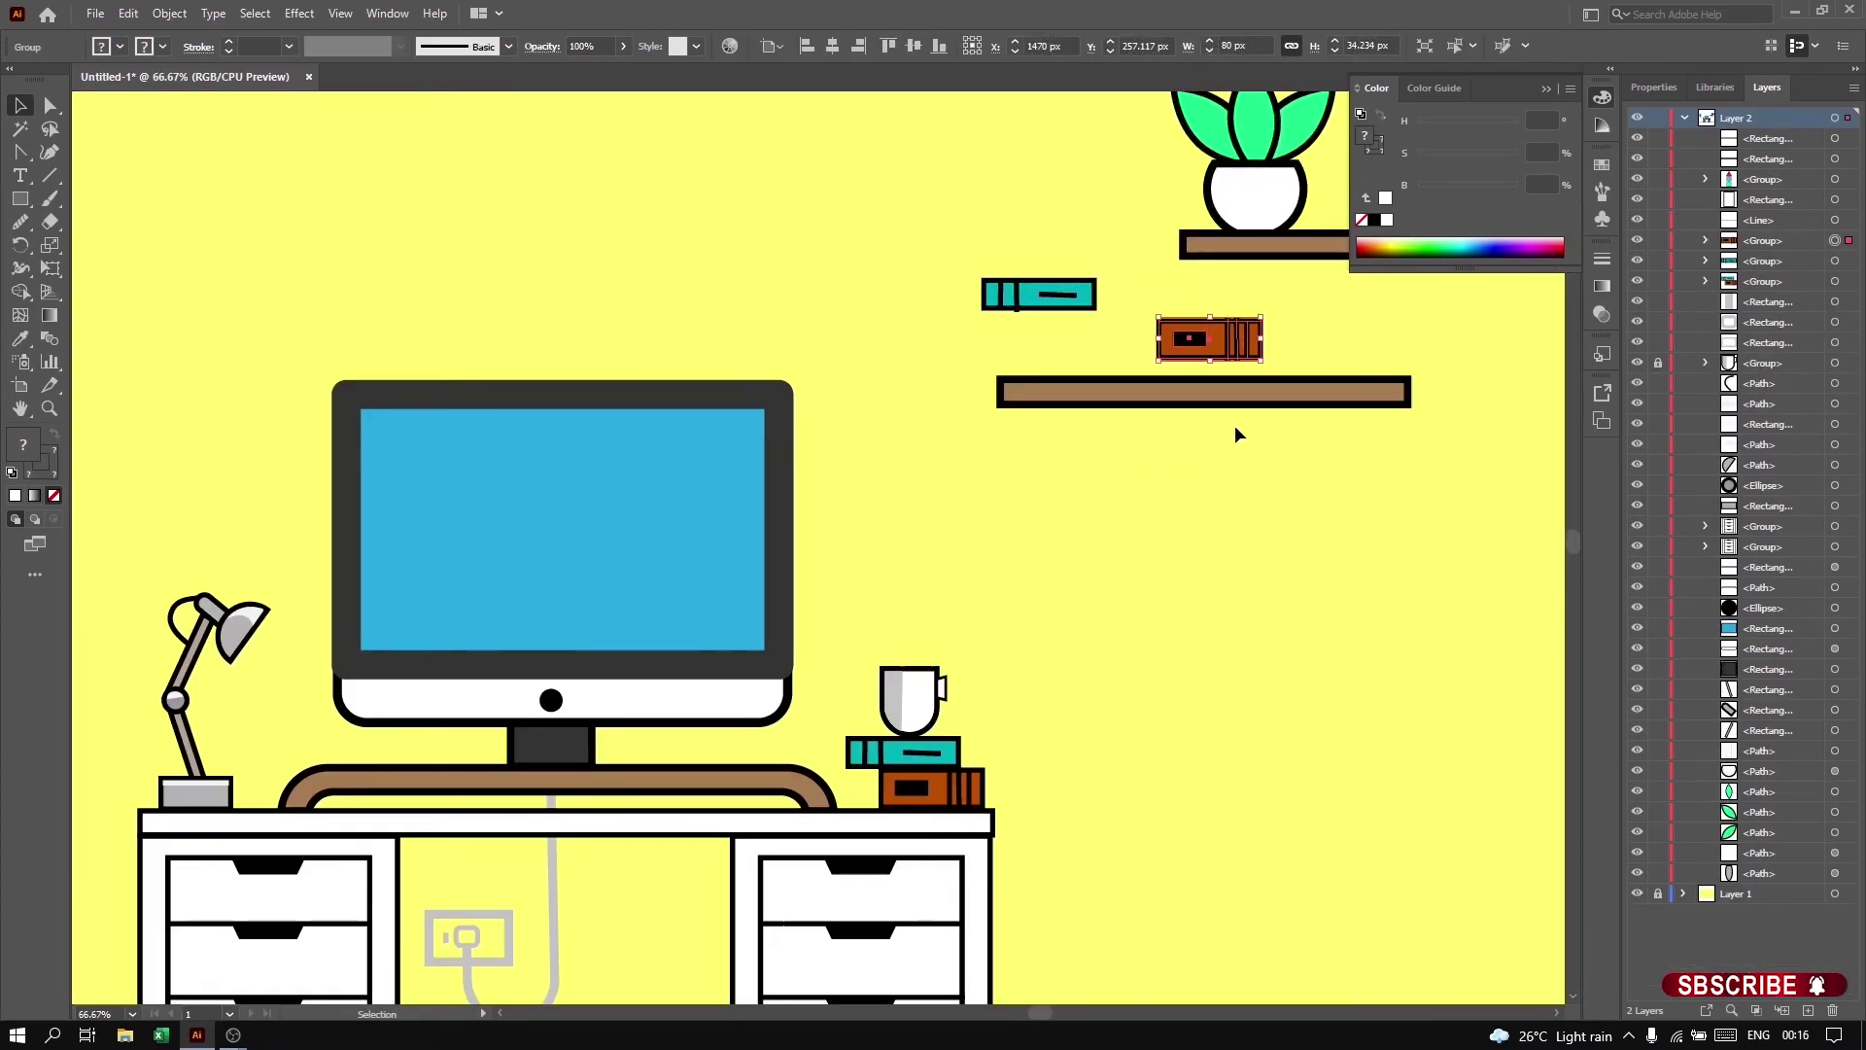
{"action": "left_click_drag", "start_coordinate": [1207, 340], "coordinate": [1336, 361]}
{"action": "left_click_drag", "start_coordinate": [1040, 295], "coordinate": [1282, 340]}
{"action": "left_click", "coordinate": [1287, 431]}
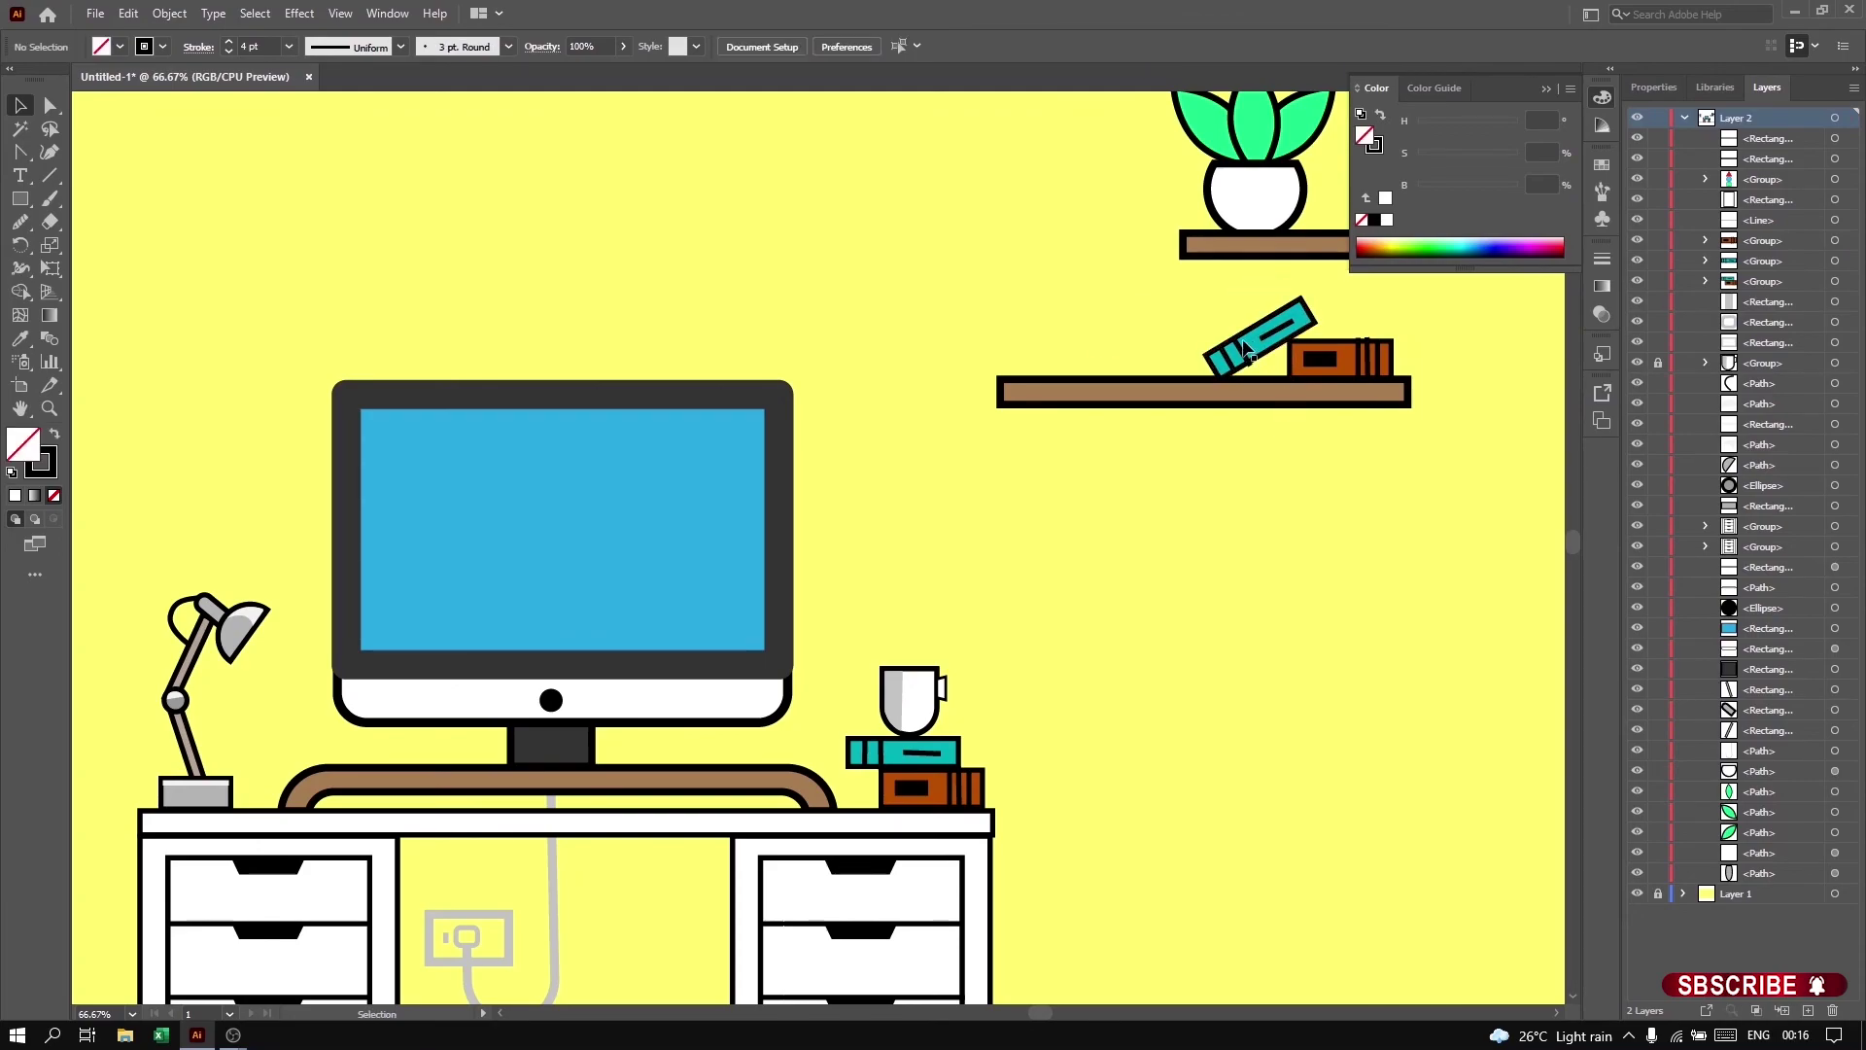
Step: Add a stack of two white books on the shelf's left and nudge it into place
{"action": "mouse_move", "coordinate": [1245, 348]}
{"action": "left_mouse_down"}
{"action": "mouse_move", "coordinate": [1091, 365]}
{"action": "mouse_move", "coordinate": [1059, 342]}
{"action": "left_mouse_up"}
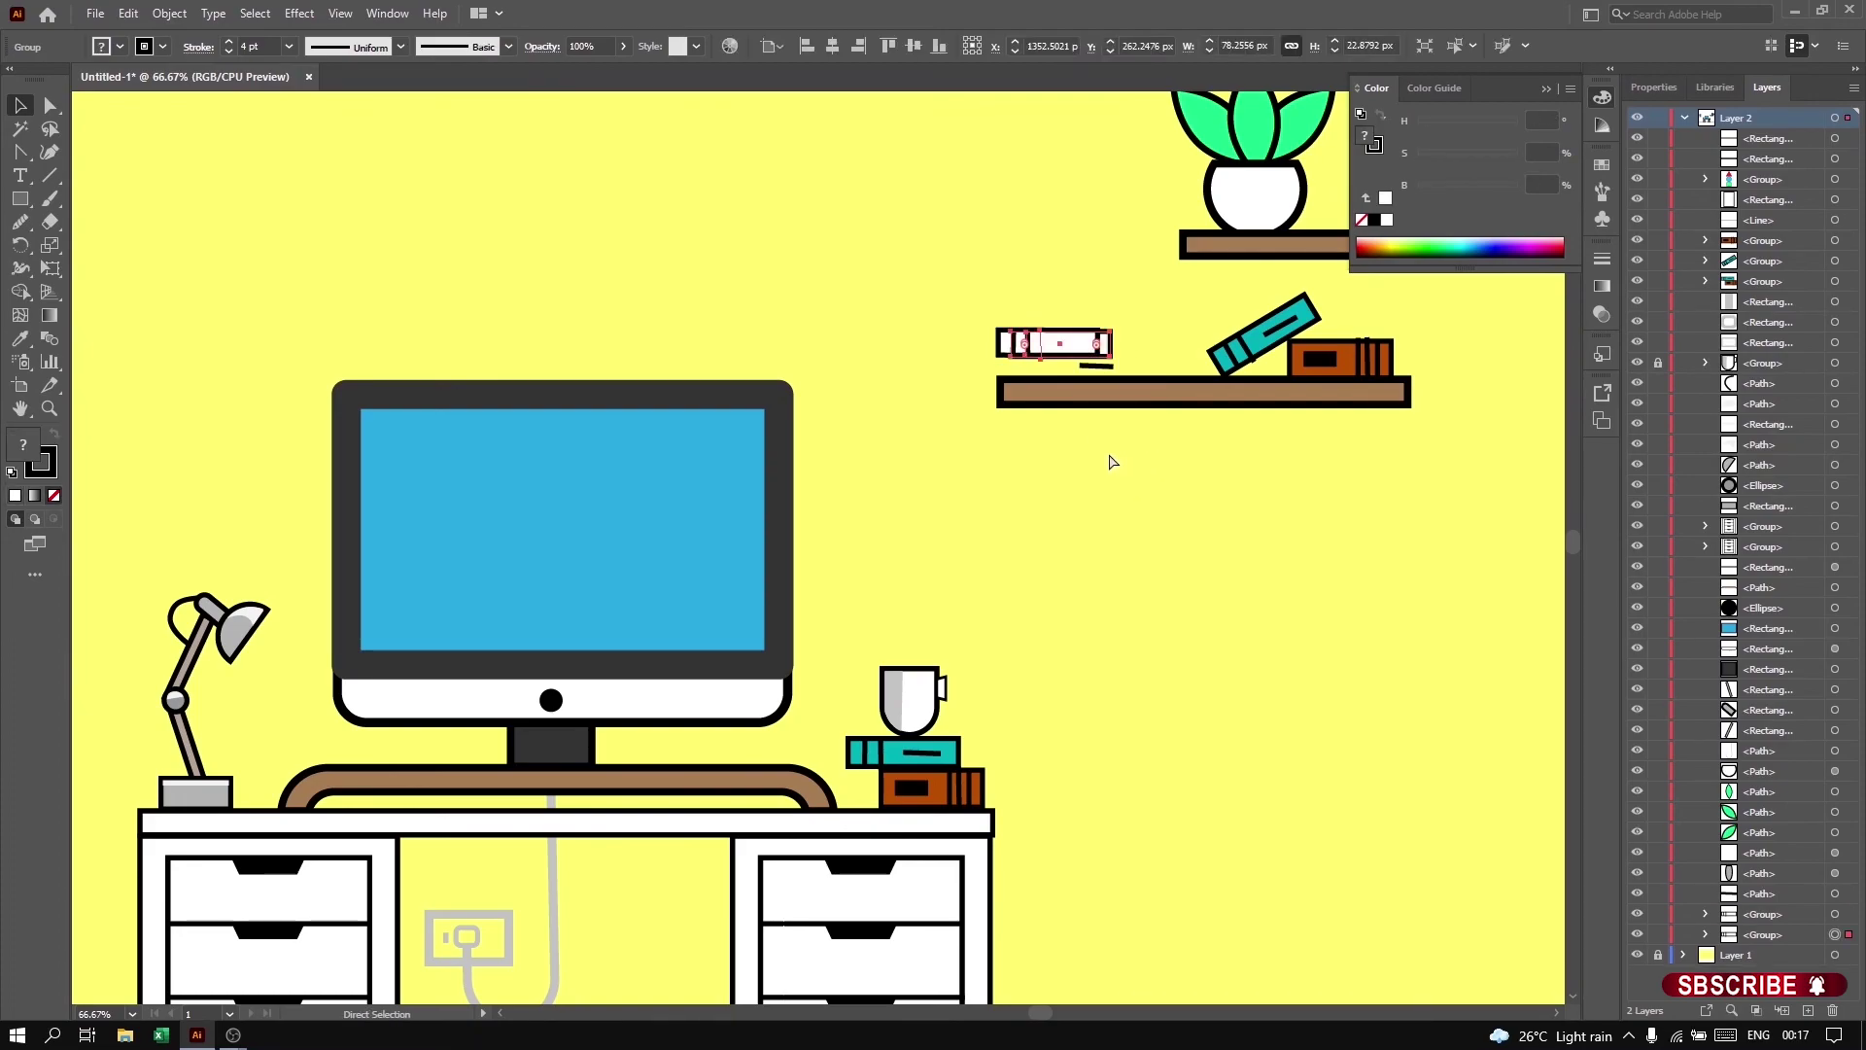
{"action": "left_click", "coordinate": [1105, 373]}
{"action": "left_click", "coordinate": [1125, 483]}
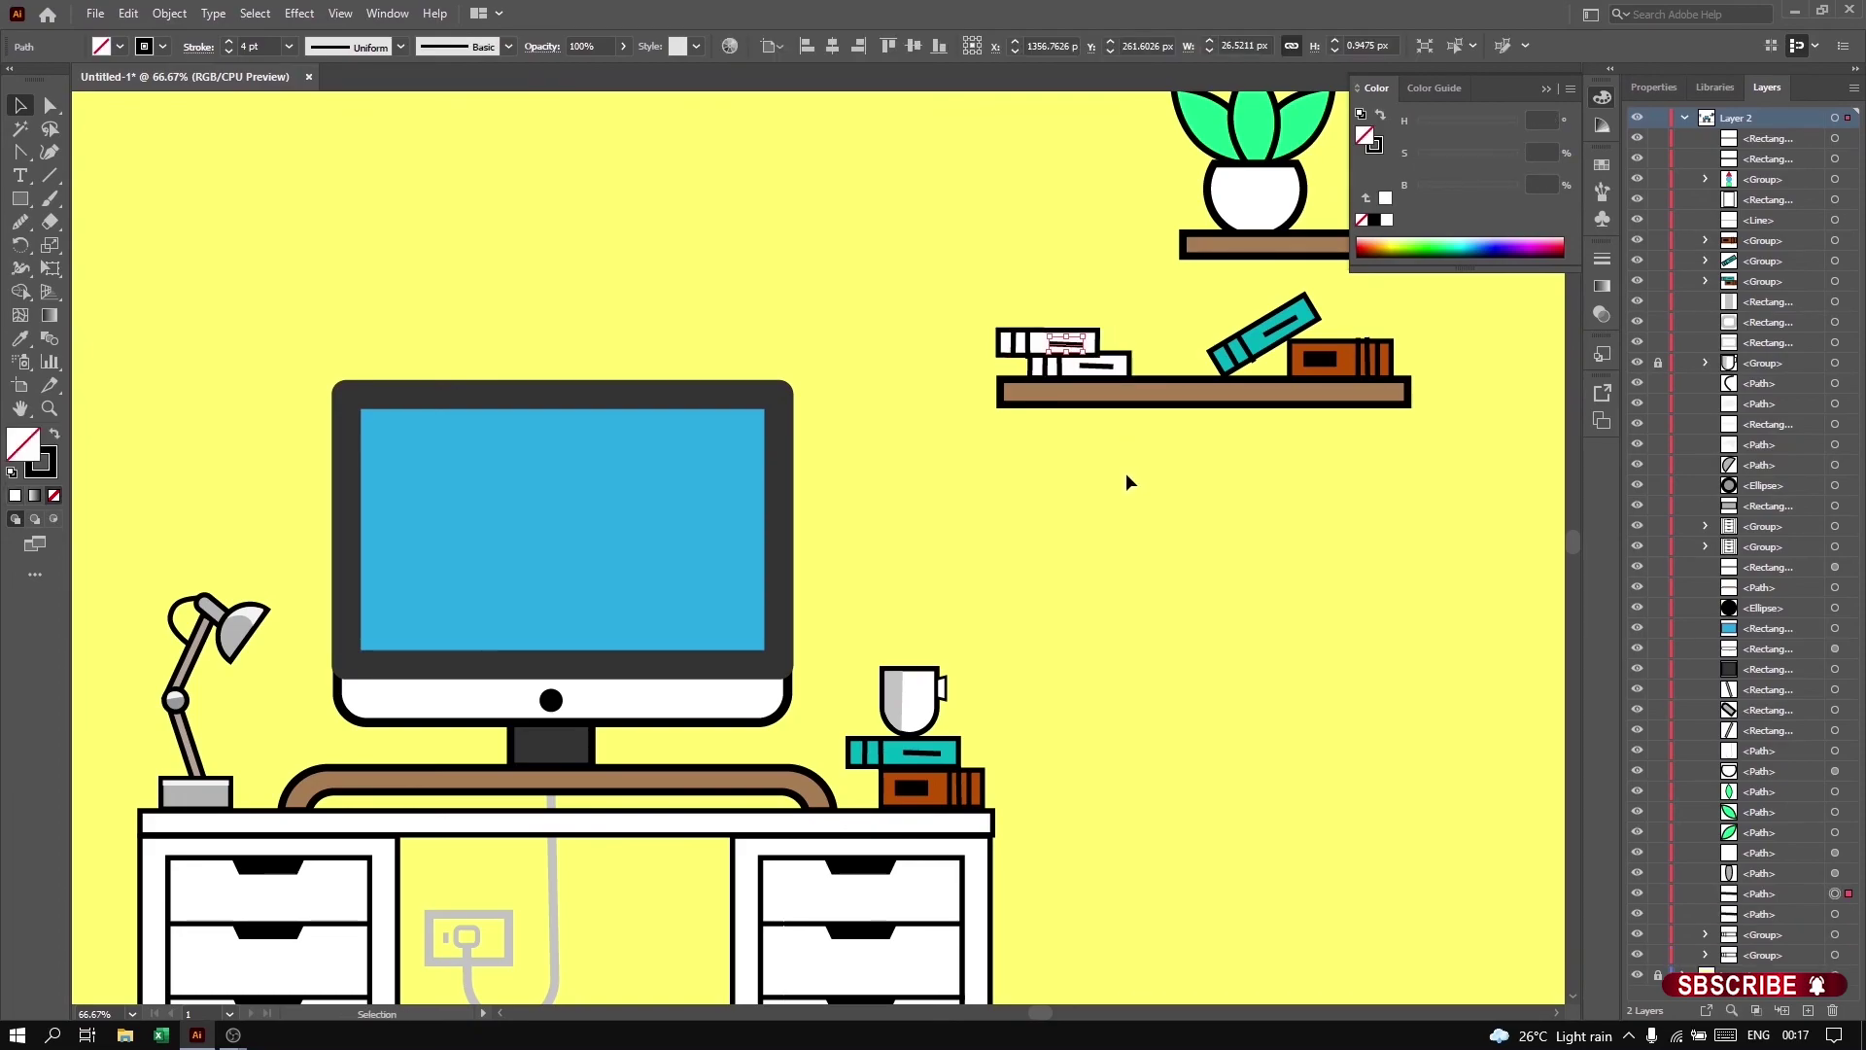
{"action": "scroll", "coordinate": [1139, 482], "scroll_direction": "down", "scroll_amount": 3}
{"action": "scroll", "coordinate": [1160, 529], "scroll_direction": "up", "scroll_amount": 1}
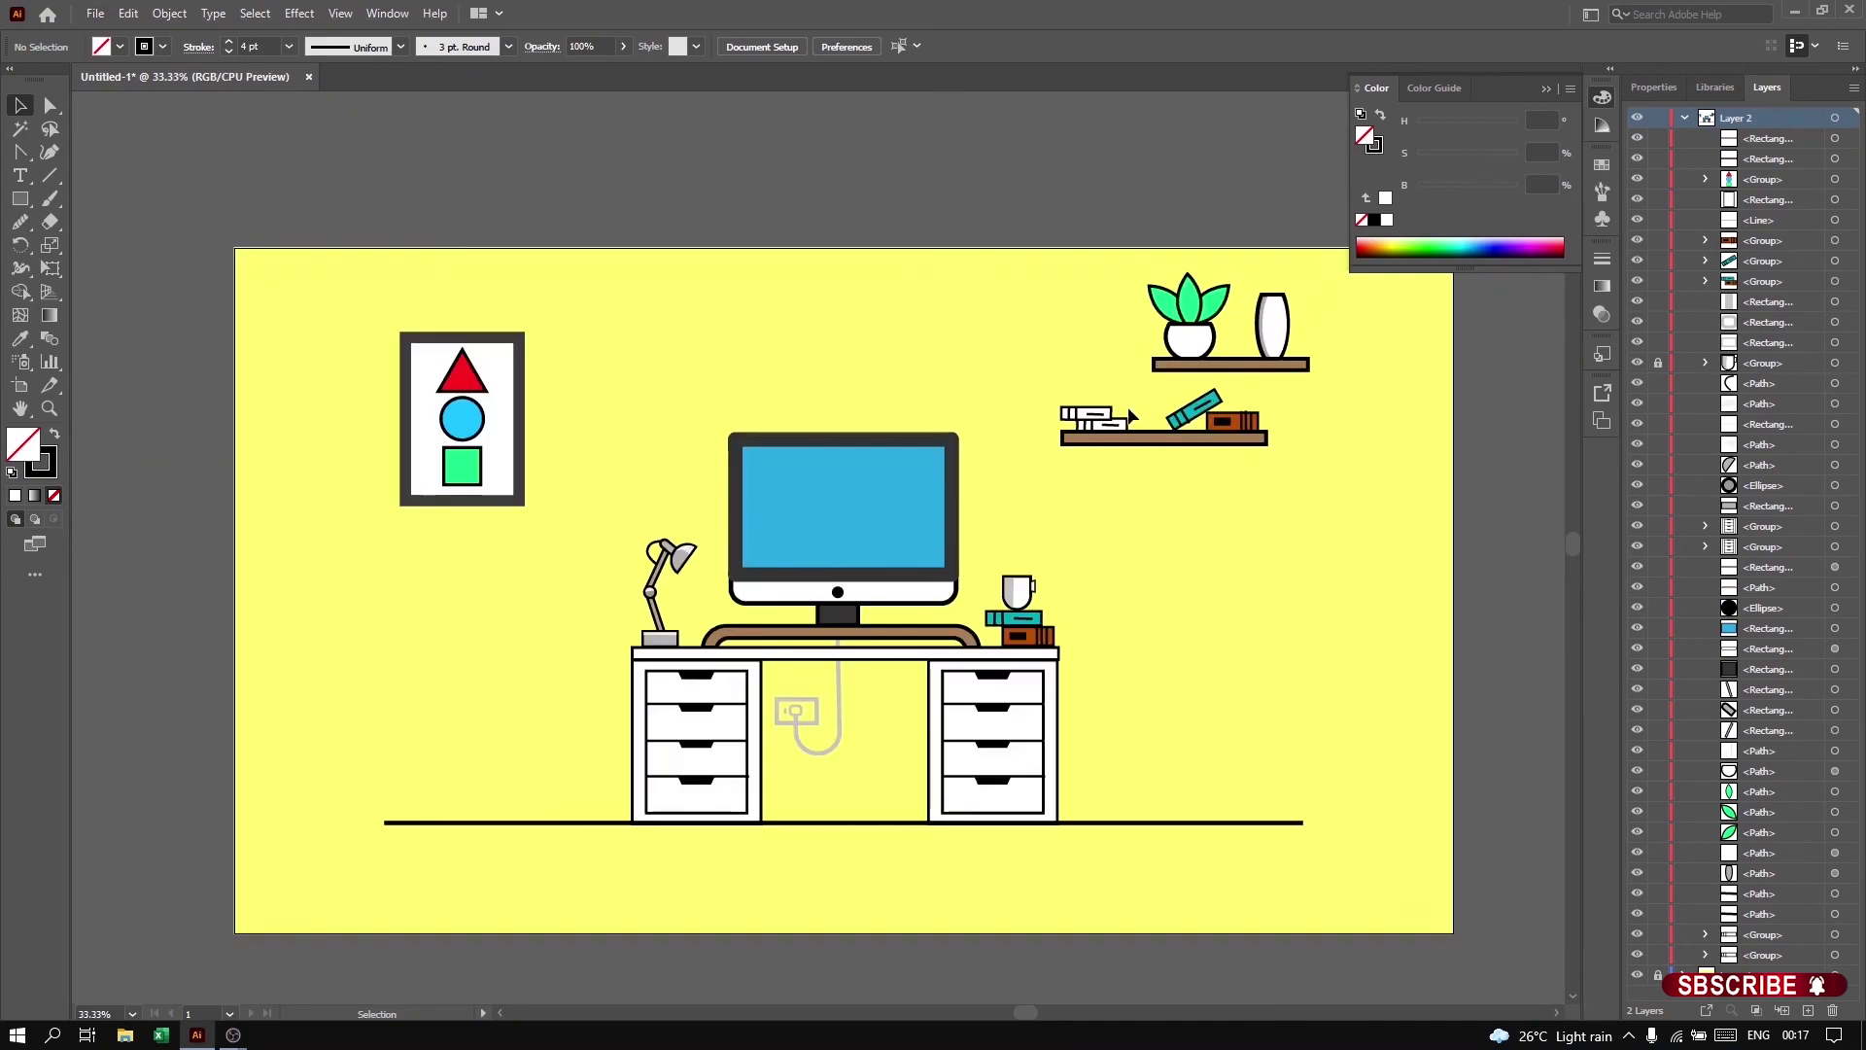
{"action": "left_click_drag", "start_coordinate": [1143, 431], "coordinate": [1133, 426]}
{"action": "left_click", "coordinate": [1153, 462]}
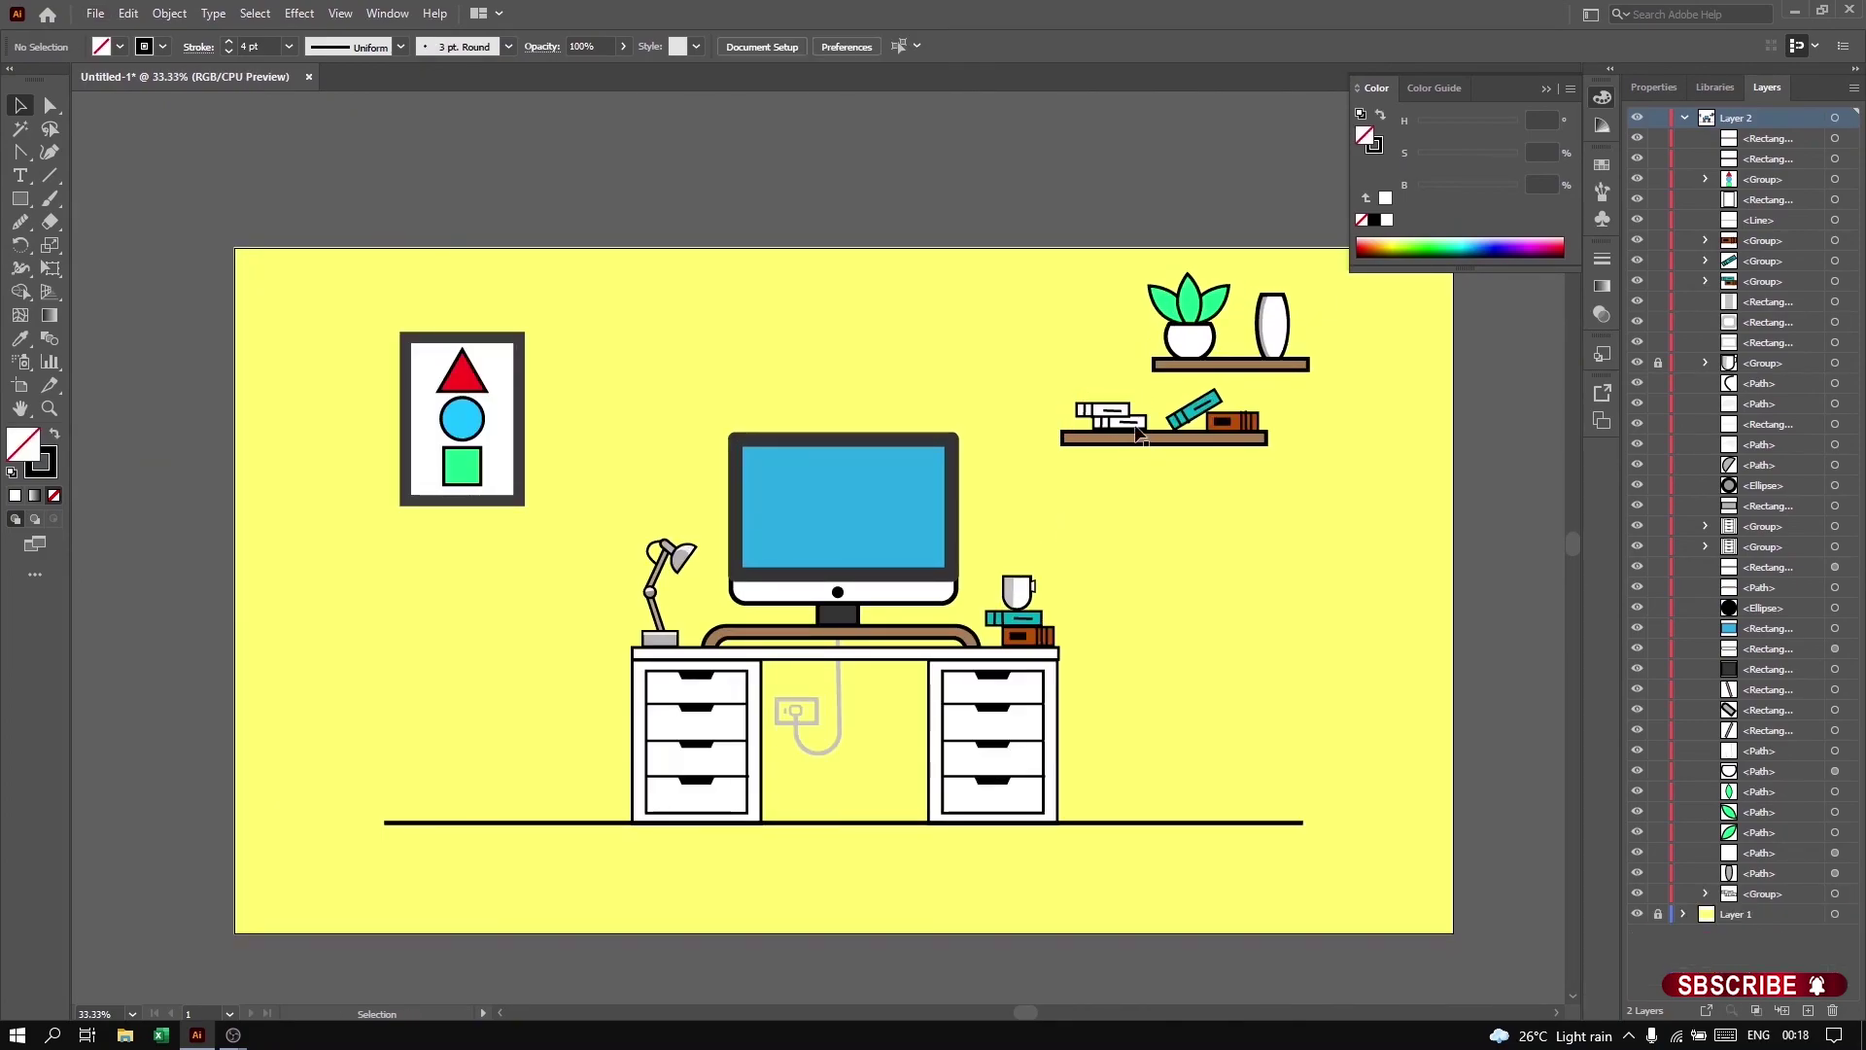
{"action": "right_click", "coordinate": [1133, 417]}
Step: View the finished desk-workspace illustration full screen in presentation mode
{"action": "key", "text": "Escape"}
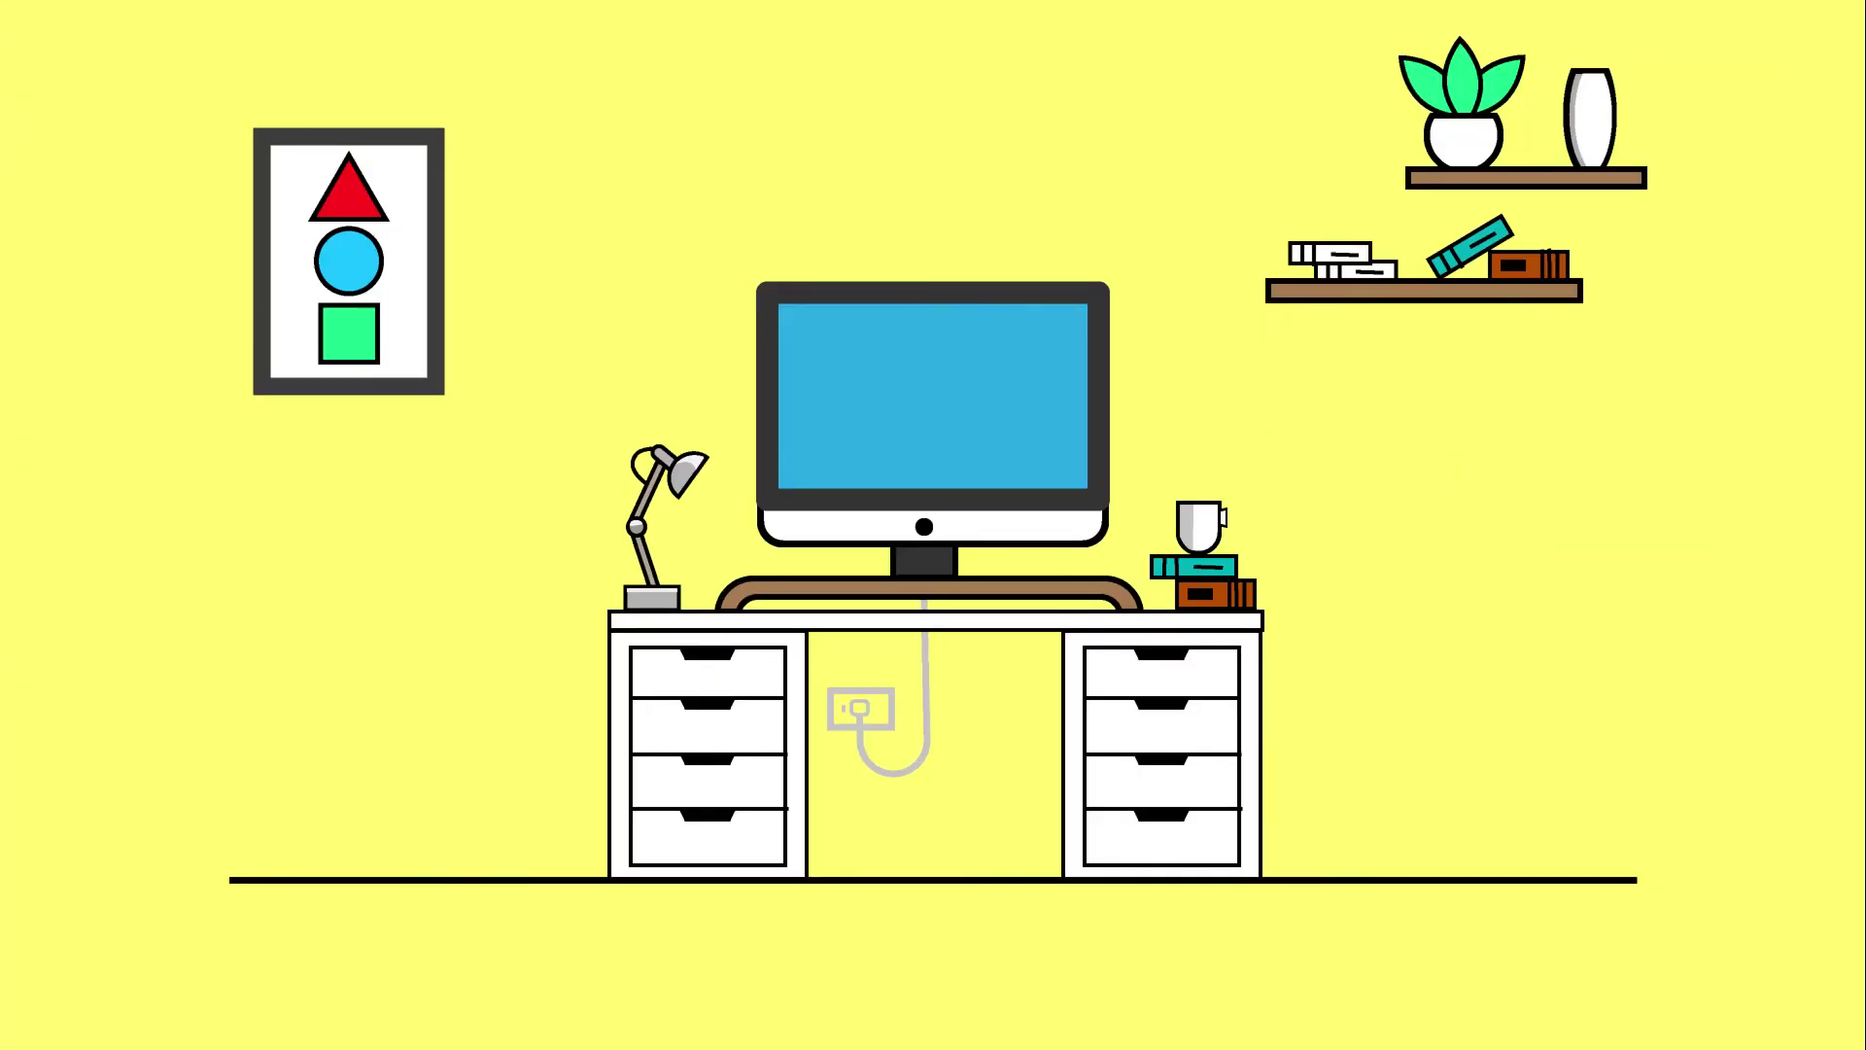